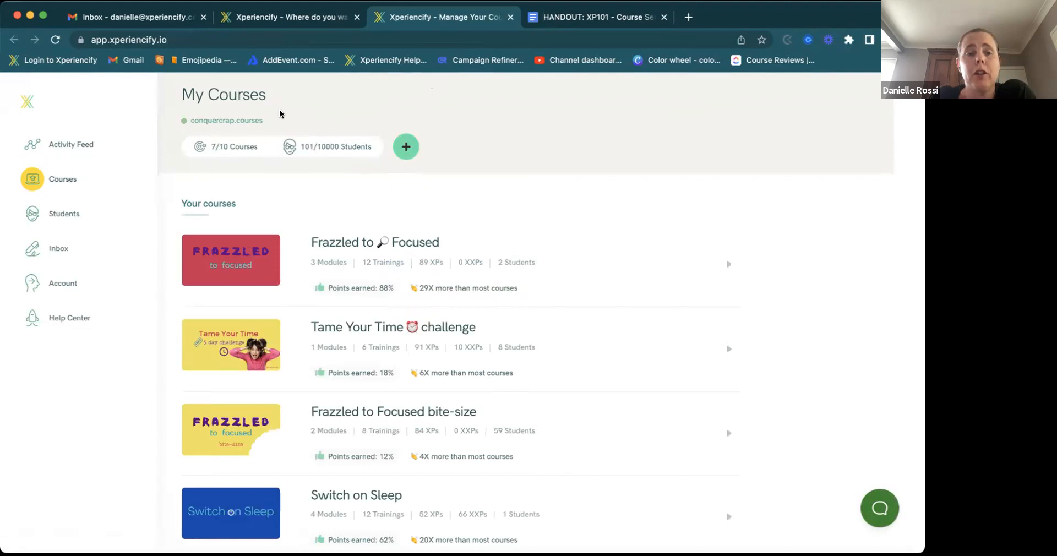
- Create a new course and select its default 'Awesome Course Name' title text
{"action": "left_click", "coordinate": [406, 148]}
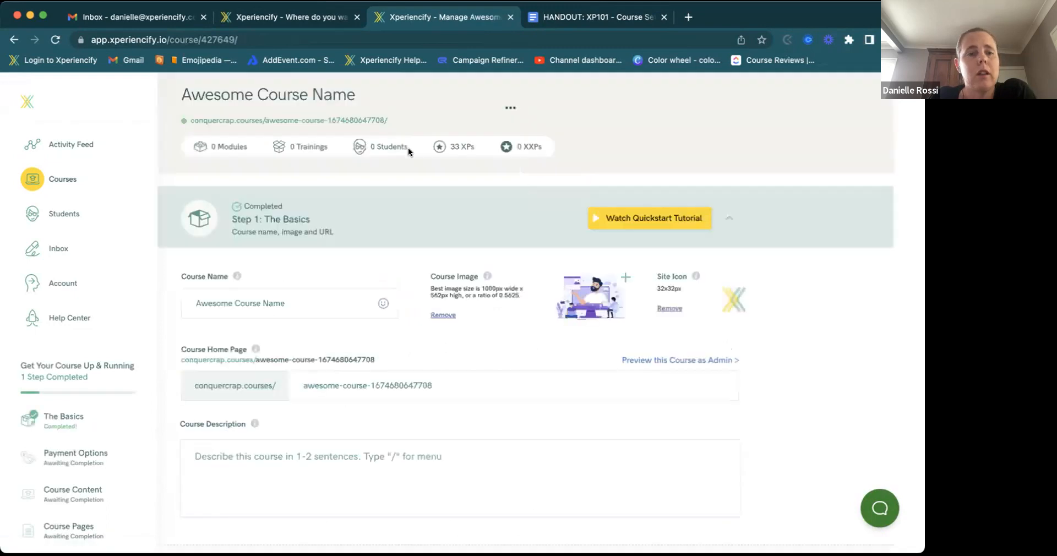
{"action": "left_click", "coordinate": [268, 304]}
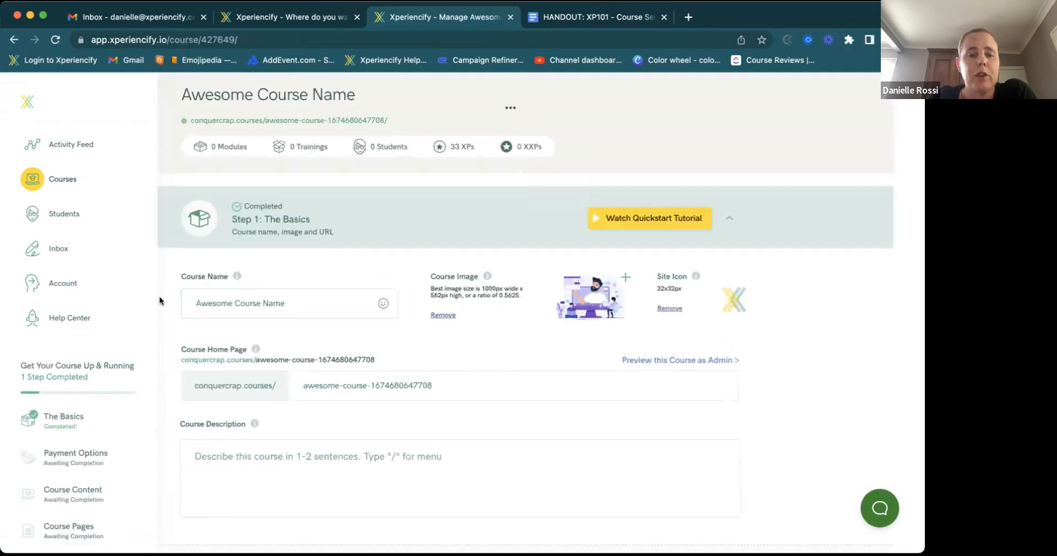
{"action": "scroll", "coordinate": [276, 300], "scroll_direction": "down", "scroll_amount": 2}
{"action": "scroll", "coordinate": [275, 299], "scroll_direction": "up", "scroll_amount": 2}
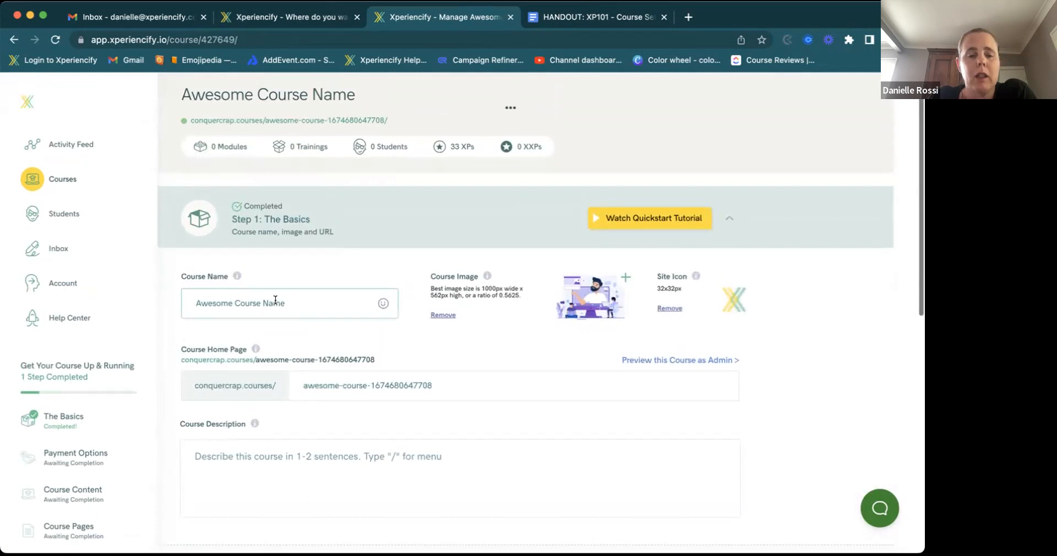
{"action": "left_click_drag", "start_coordinate": [285, 299], "coordinate": [189, 300]}
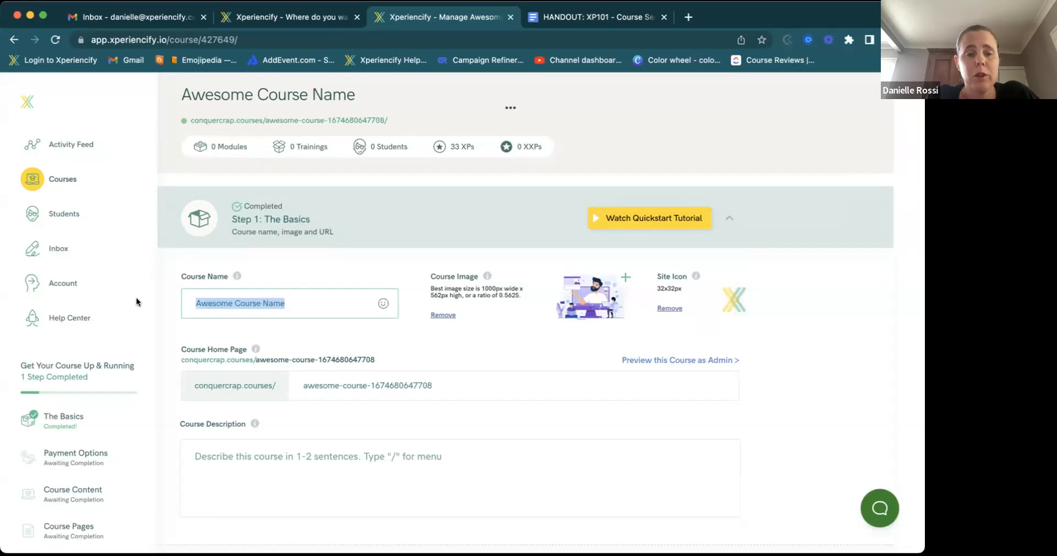
- Rename the course to the owner's first name plus 'Awesome Course', dropping ' Name'
{"action": "left_click", "coordinate": [194, 299]}
{"action": "type", "text": "Danielle's"}
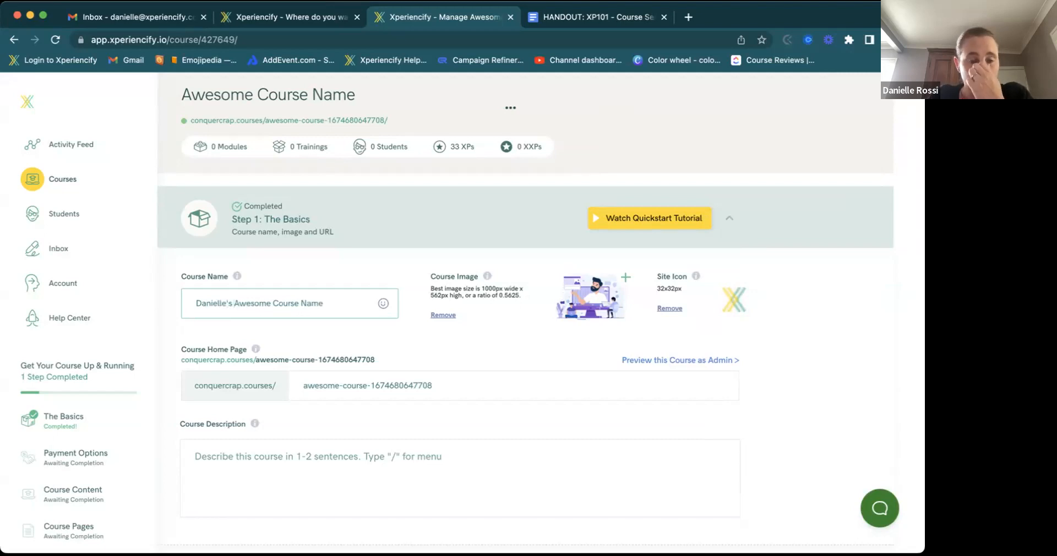
{"action": "left_click", "coordinate": [329, 303]}
{"action": "key", "text": "BackSpace"}
{"action": "key", "text": "BackSpace"}
{"action": "key", "text": "BackSpace"}
{"action": "key", "text": "BackSpace"}
{"action": "key", "text": "BackSpace"}
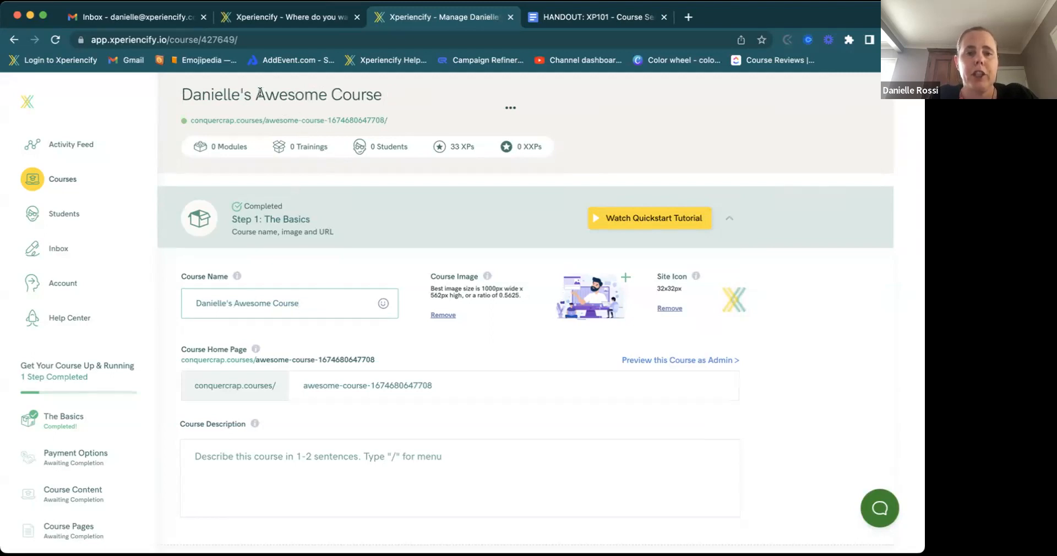
{"action": "left_click", "coordinate": [355, 384]}
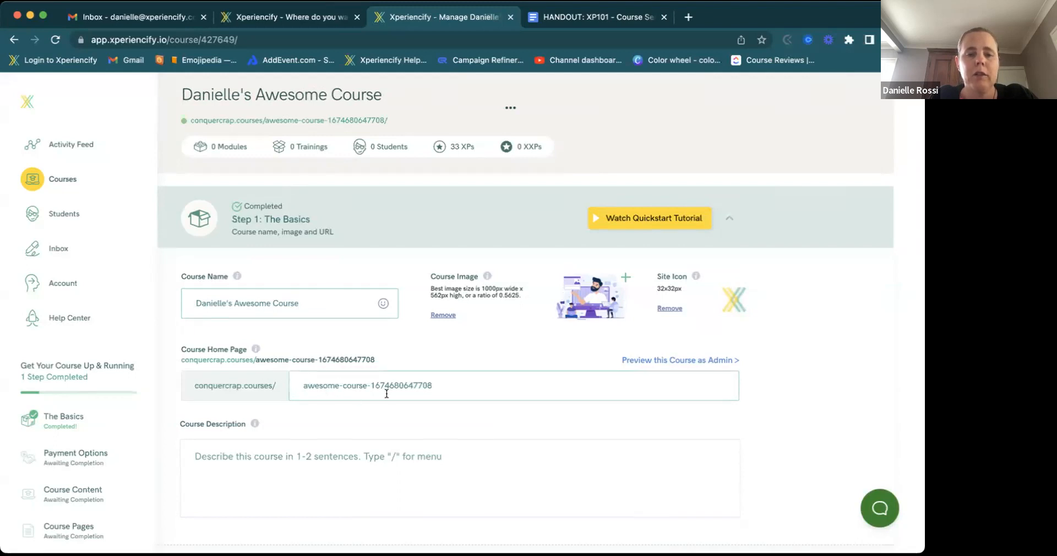
- Replace the course home page slug with 'dac' and save it
{"action": "left_click", "coordinate": [433, 385]}
{"action": "key", "text": "BackSpace"}
{"action": "key", "text": "BackSpace"}
{"action": "key", "text": "BackSpace"}
{"action": "key", "text": "BackSpace"}
{"action": "key", "text": "BackSpace"}
{"action": "key", "text": "BackSpace"}
{"action": "key", "text": "BackSpace"}
{"action": "key", "text": "BackSpace"}
{"action": "key", "text": "BackSpace"}
{"action": "key", "text": "BackSpace"}
{"action": "key", "text": "BackSpace"}
{"action": "key", "text": "BackSpace"}
{"action": "key", "text": "BackSpace"}
{"action": "key", "text": "BackSpace"}
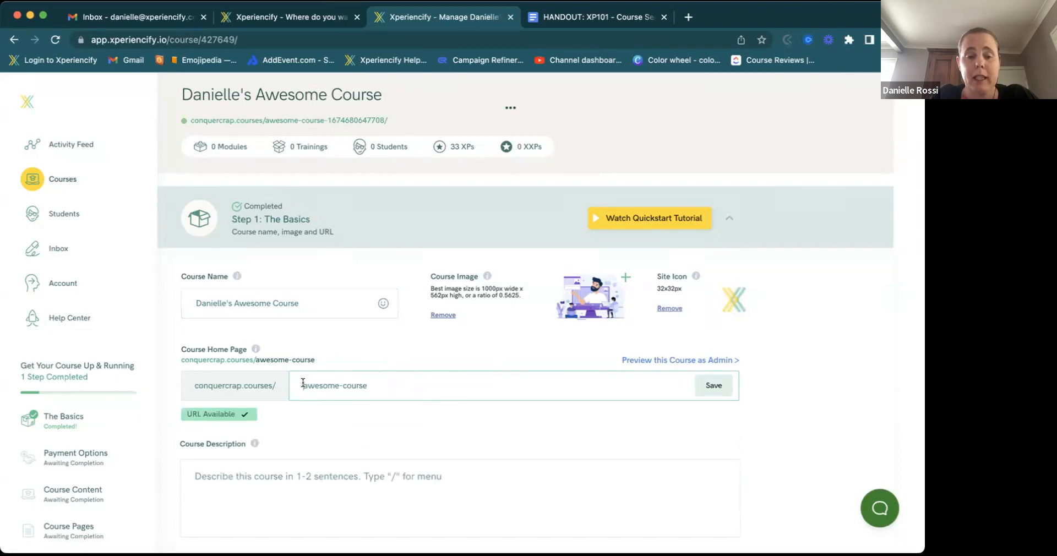
{"action": "left_click_drag", "start_coordinate": [378, 385], "coordinate": [279, 380]}
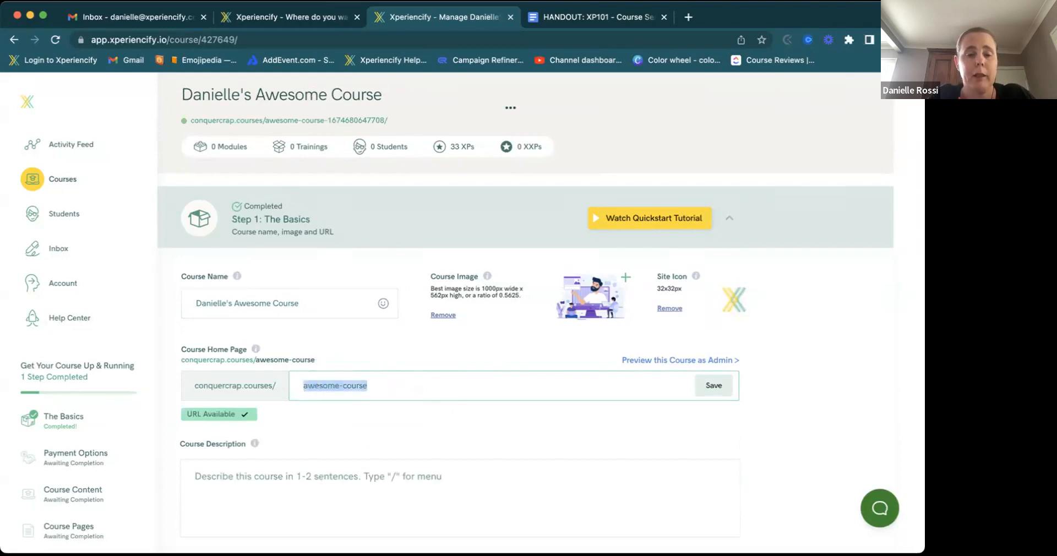
{"action": "type", "text": "de"}
{"action": "key", "text": "BackSpace"}
{"action": "key", "text": "BackSpace"}
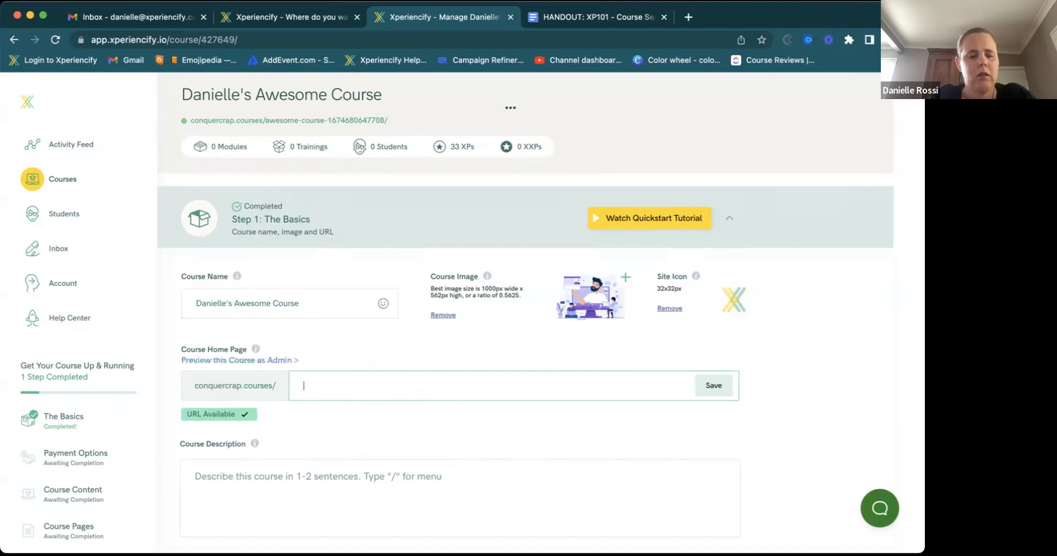
{"action": "type", "text": "dac"}
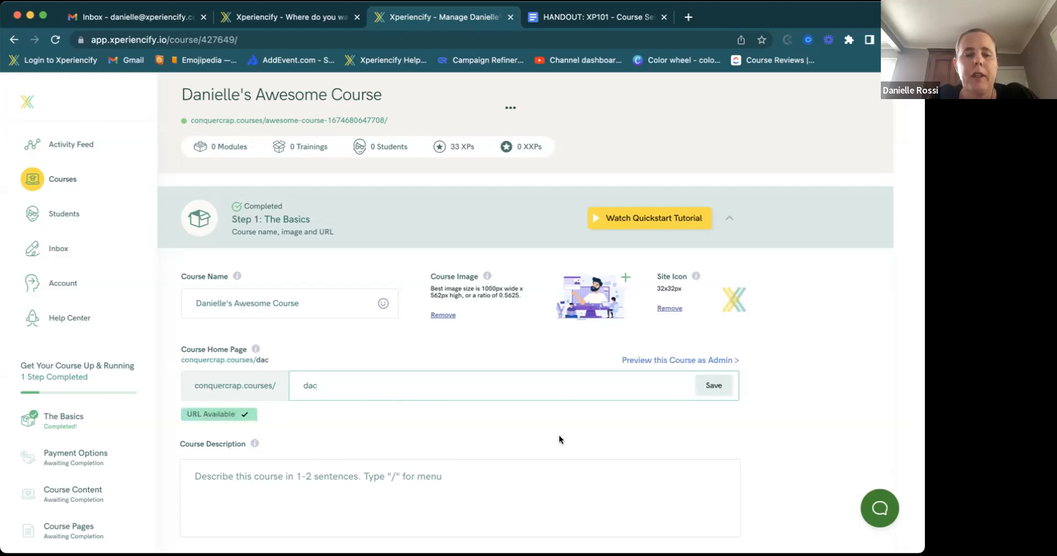
{"action": "left_click", "coordinate": [709, 390]}
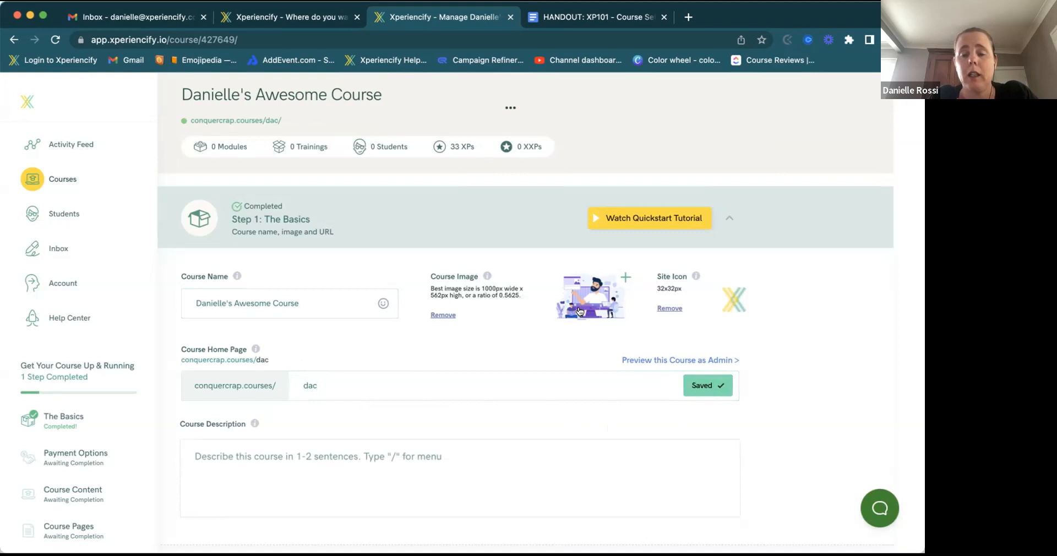
- Set the course image to the Unsplash 'happy' photo of three smiling women, cropped and saved
{"action": "left_click", "coordinate": [625, 280]}
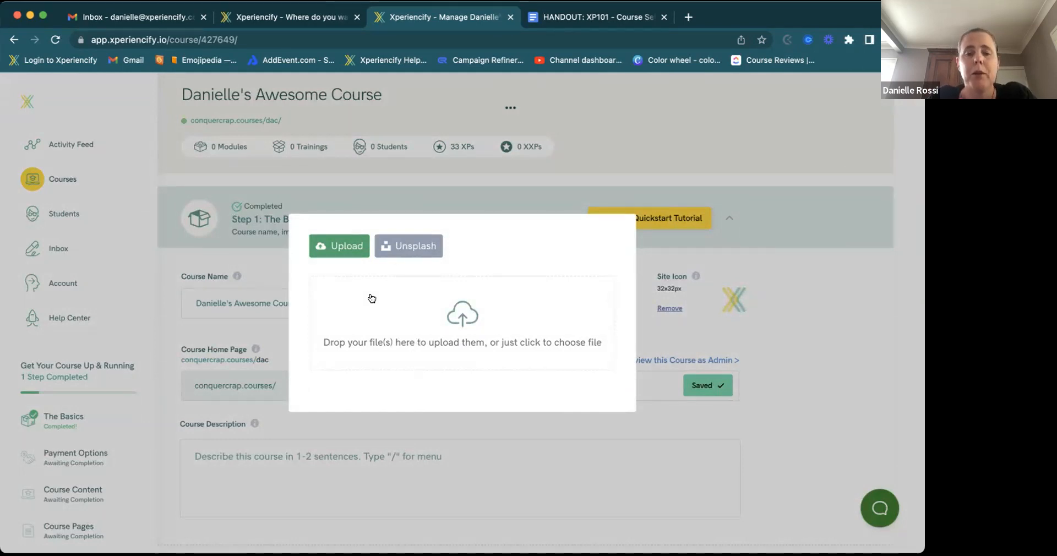
{"action": "left_click", "coordinate": [402, 254]}
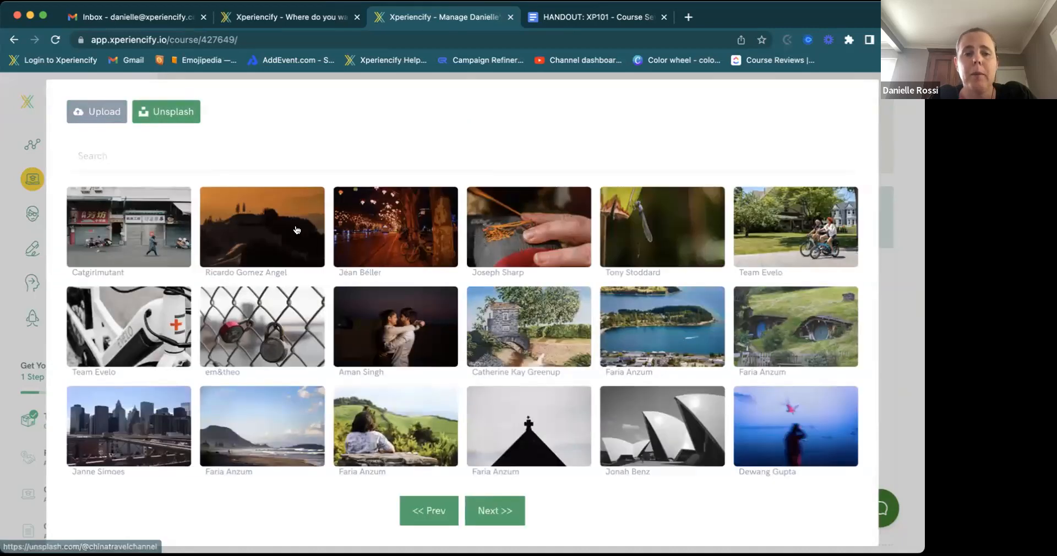
{"action": "left_click", "coordinate": [174, 155]}
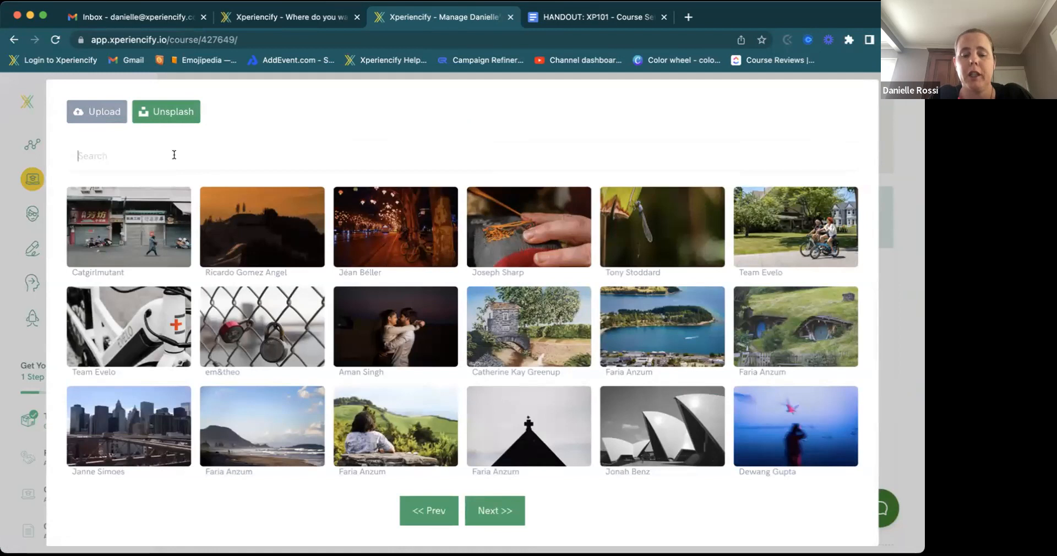
{"action": "type", "text": "happy"}
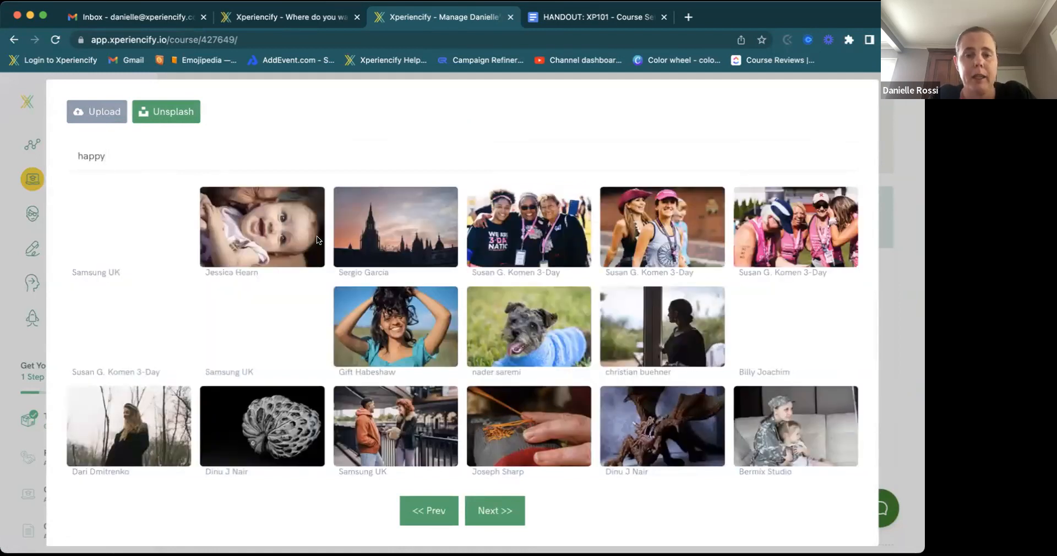
{"action": "left_click", "coordinate": [497, 246]}
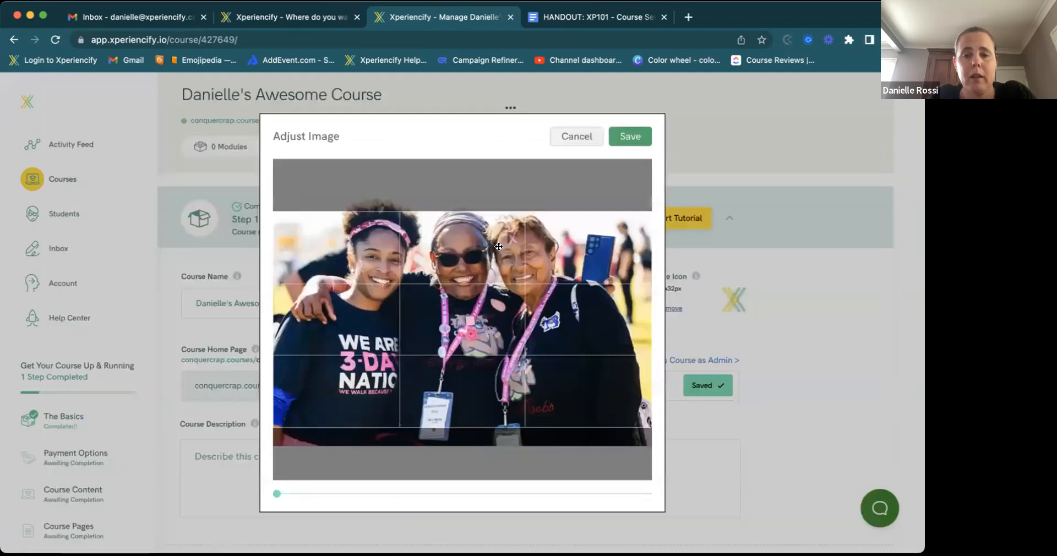
{"action": "left_click_drag", "start_coordinate": [463, 353], "coordinate": [450, 372]}
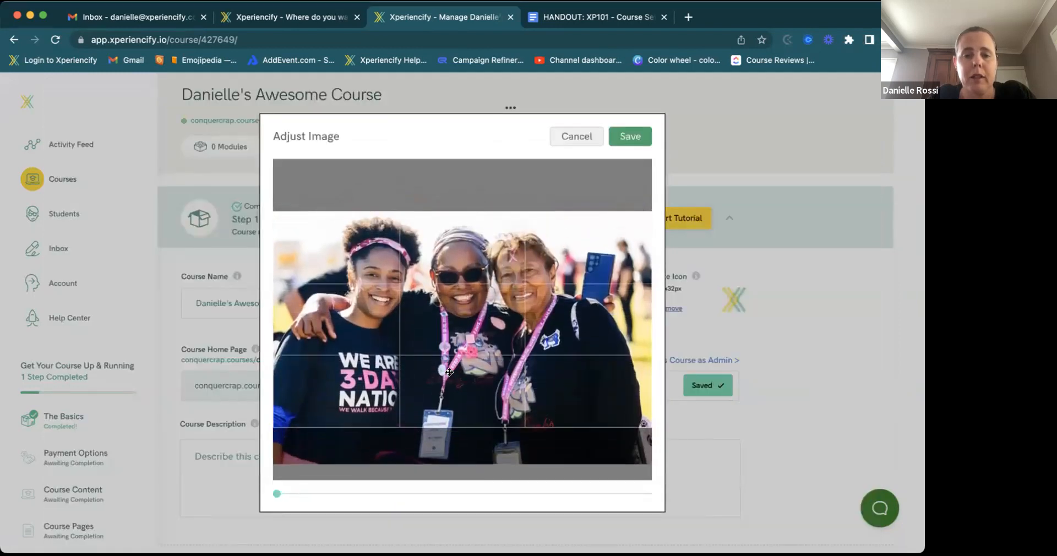
{"action": "left_click", "coordinate": [629, 136]}
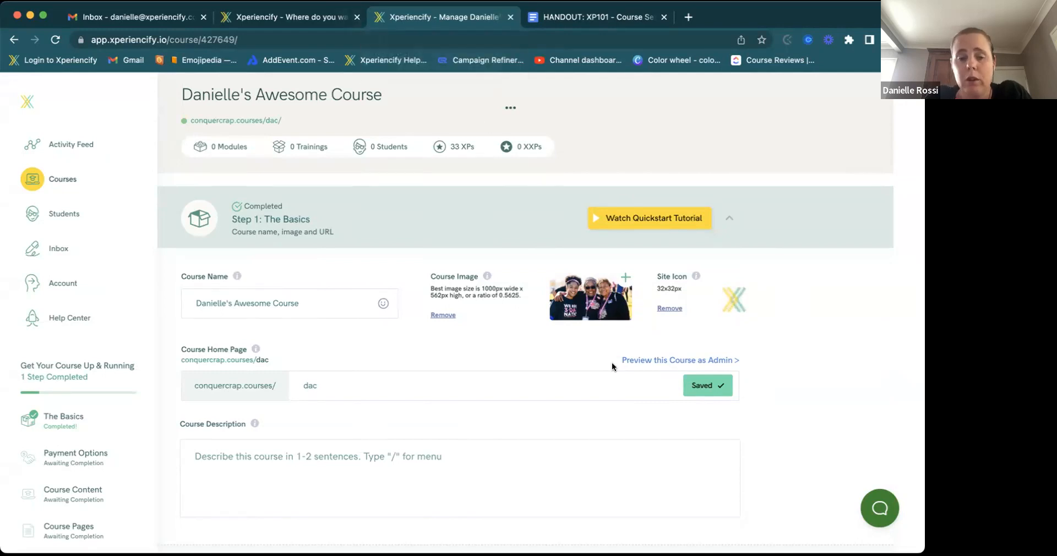
{"action": "scroll", "coordinate": [613, 362], "scroll_direction": "down", "scroll_amount": 2}
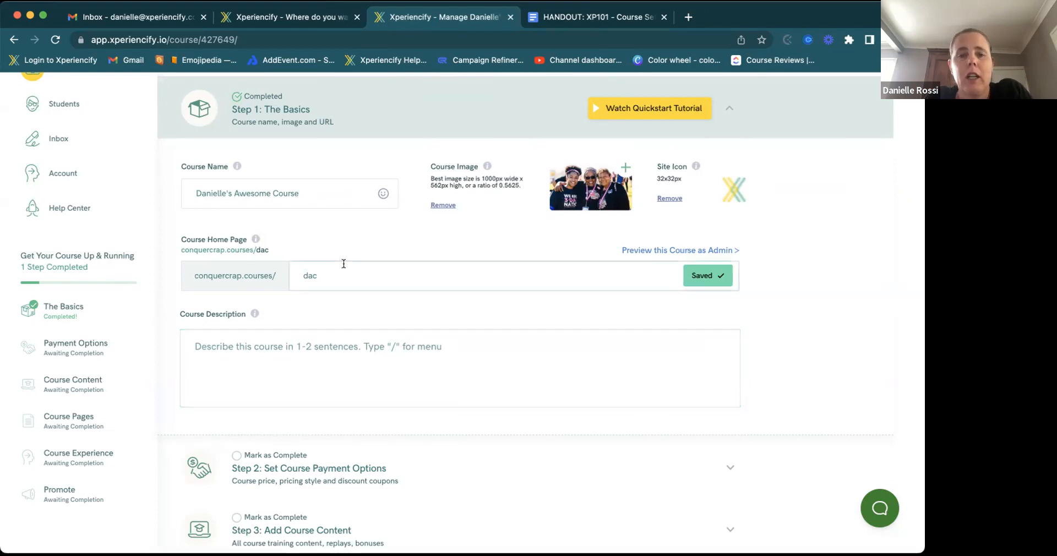
{"action": "scroll", "coordinate": [481, 218], "scroll_direction": "up", "scroll_amount": 2}
{"action": "scroll", "coordinate": [481, 218], "scroll_direction": "up", "scroll_amount": 1}
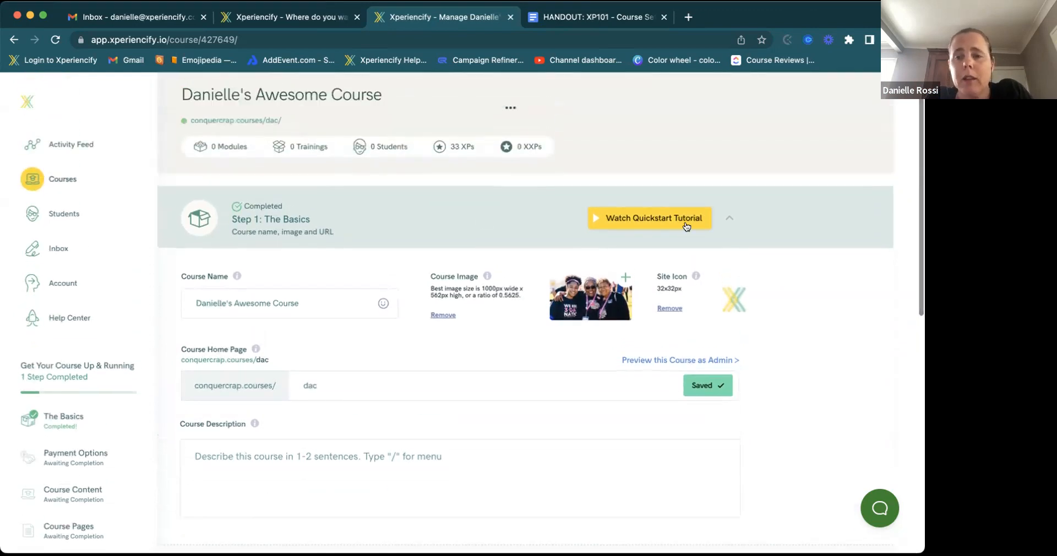
- Collapse Step 1 and expand Step 2 to show the Course Price panel
{"action": "left_click", "coordinate": [730, 220]}
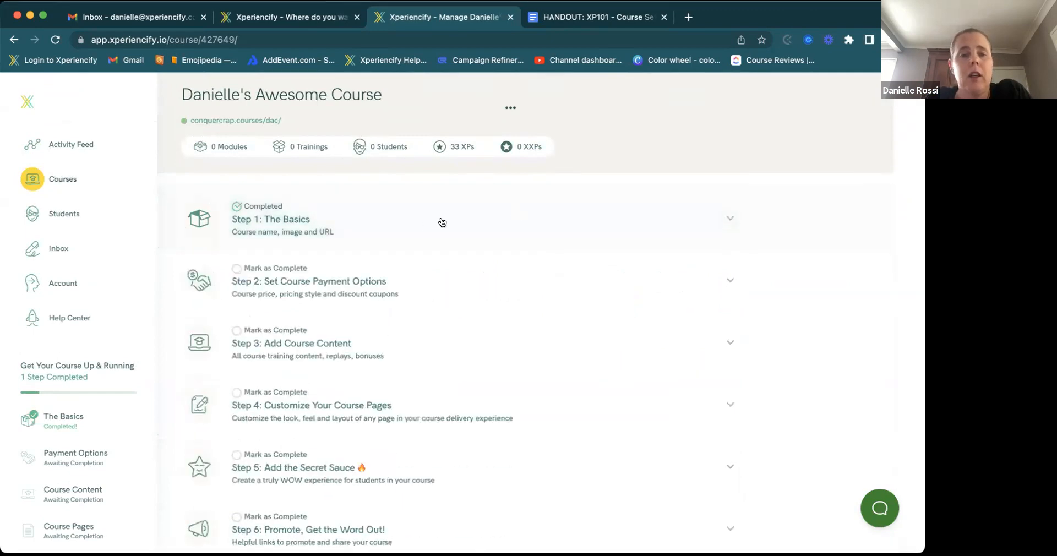
{"action": "left_click", "coordinate": [387, 272]}
{"action": "scroll", "coordinate": [397, 329], "scroll_direction": "down", "scroll_amount": 5}
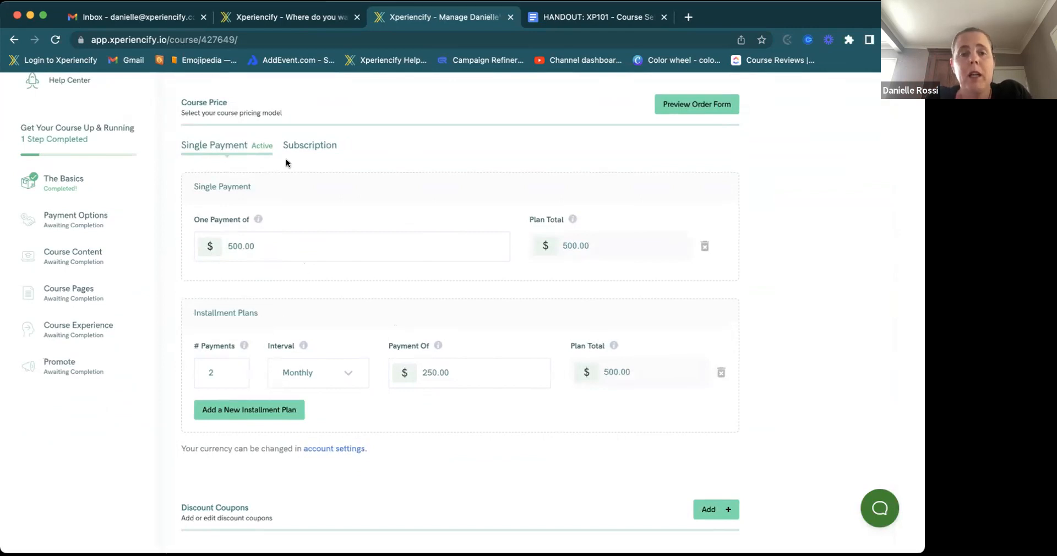
{"action": "left_click", "coordinate": [316, 146]}
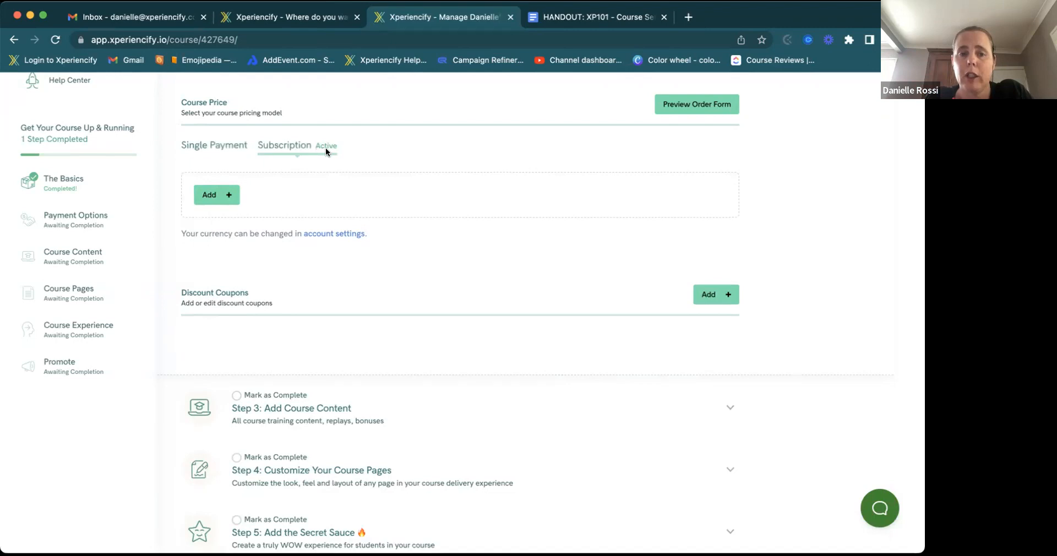
{"action": "left_click", "coordinate": [214, 153]}
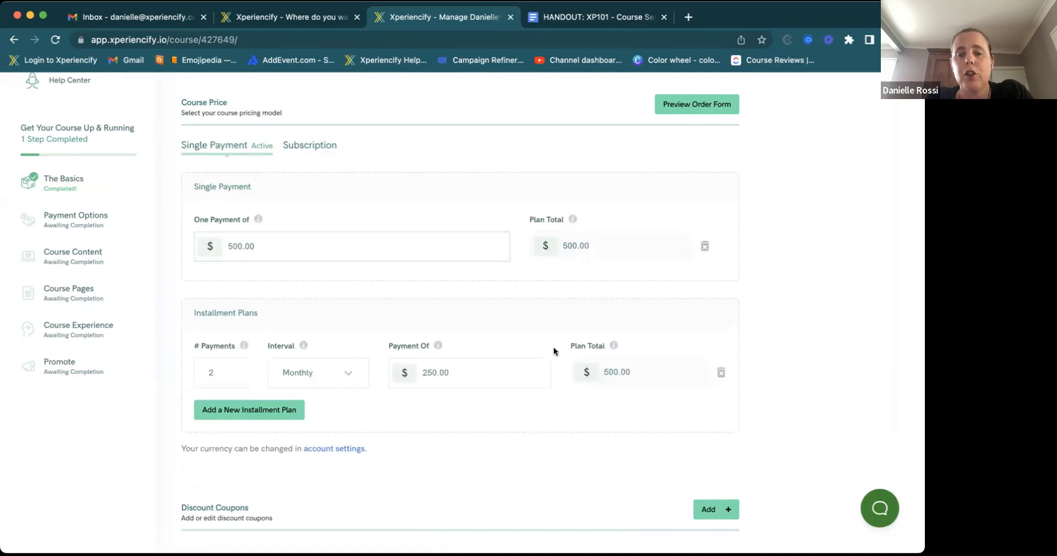
- Delete the 2-payment monthly installment plan, keeping only the single $500.00 payment
{"action": "left_click", "coordinate": [719, 374]}
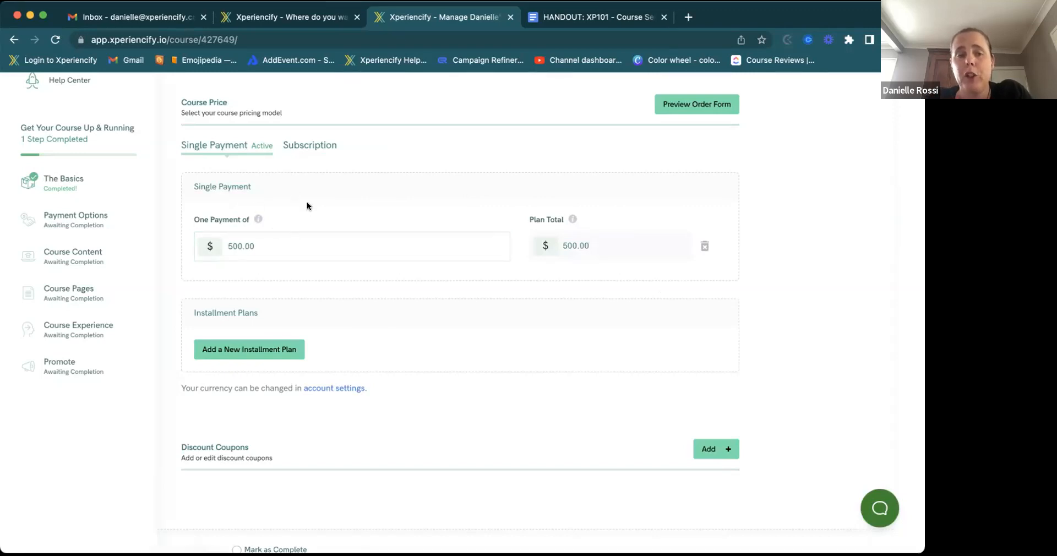
{"action": "scroll", "coordinate": [229, 129], "scroll_direction": "up", "scroll_amount": 2}
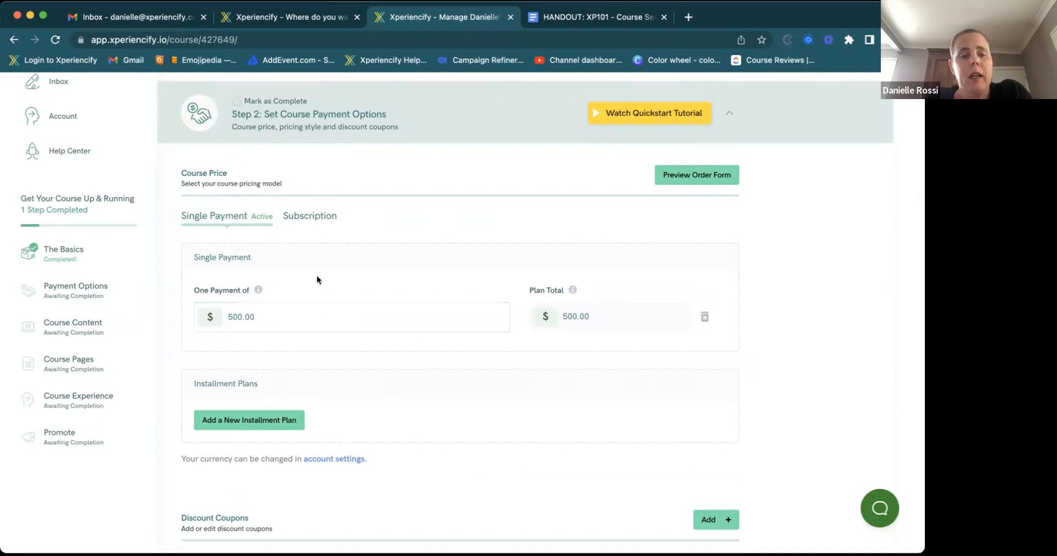
{"action": "scroll", "coordinate": [308, 327], "scroll_direction": "down", "scroll_amount": 2}
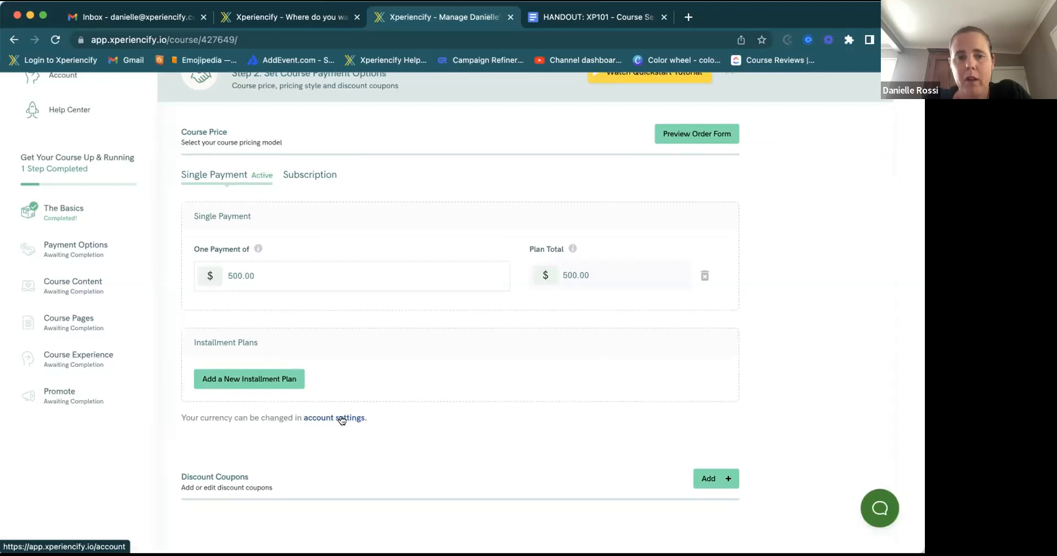
{"action": "scroll", "coordinate": [358, 418], "scroll_direction": "down", "scroll_amount": 2}
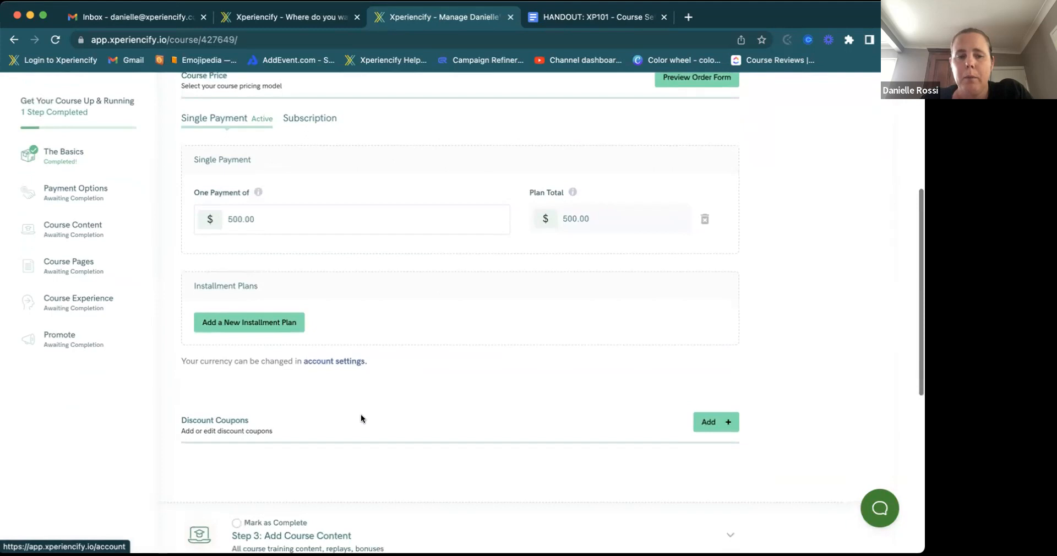
{"action": "scroll", "coordinate": [361, 419], "scroll_direction": "down", "scroll_amount": 4}
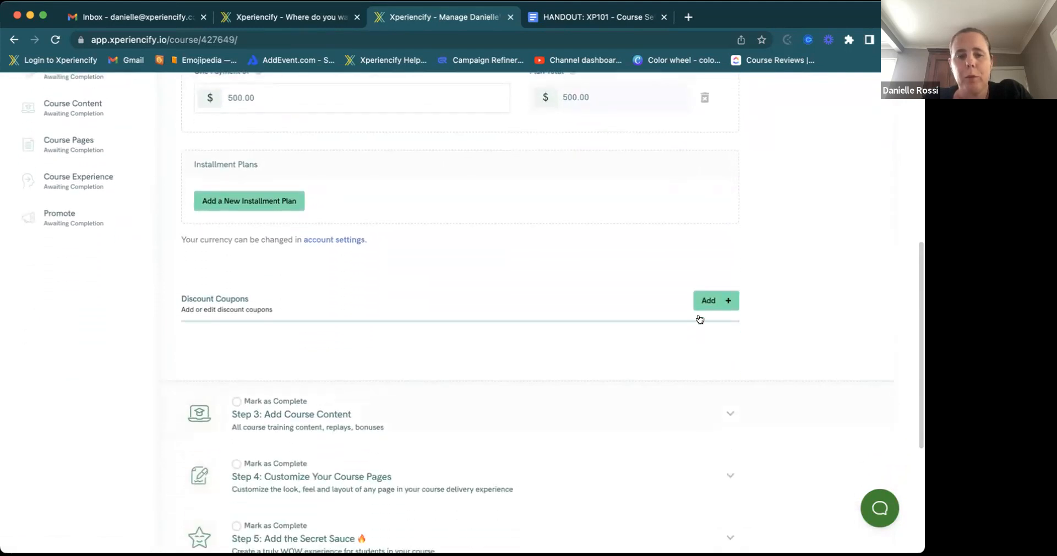
- Add a new discount coupon and select its placeholder coupon name
{"action": "left_click", "coordinate": [712, 302]}
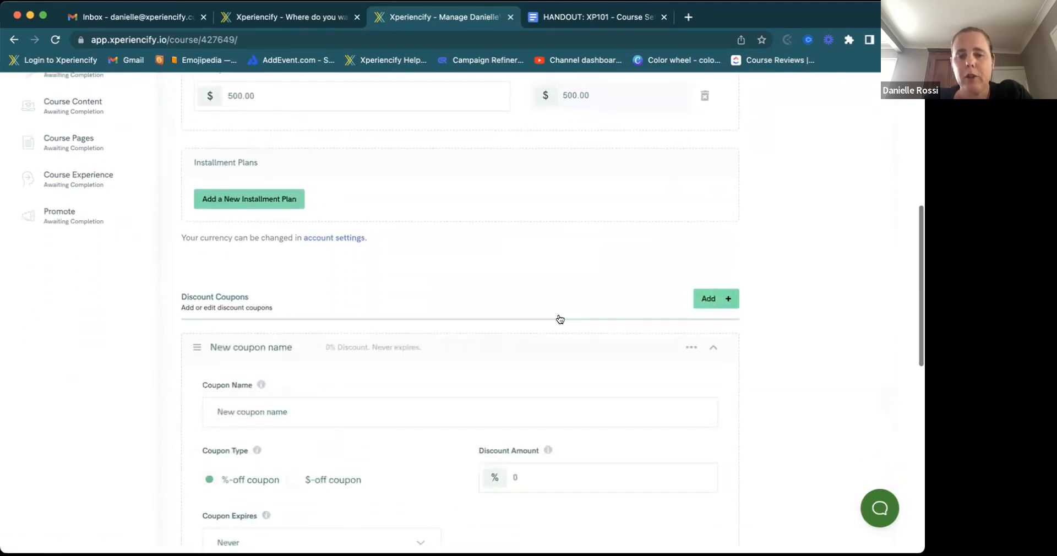
{"action": "scroll", "coordinate": [560, 319], "scroll_direction": "down", "scroll_amount": 4}
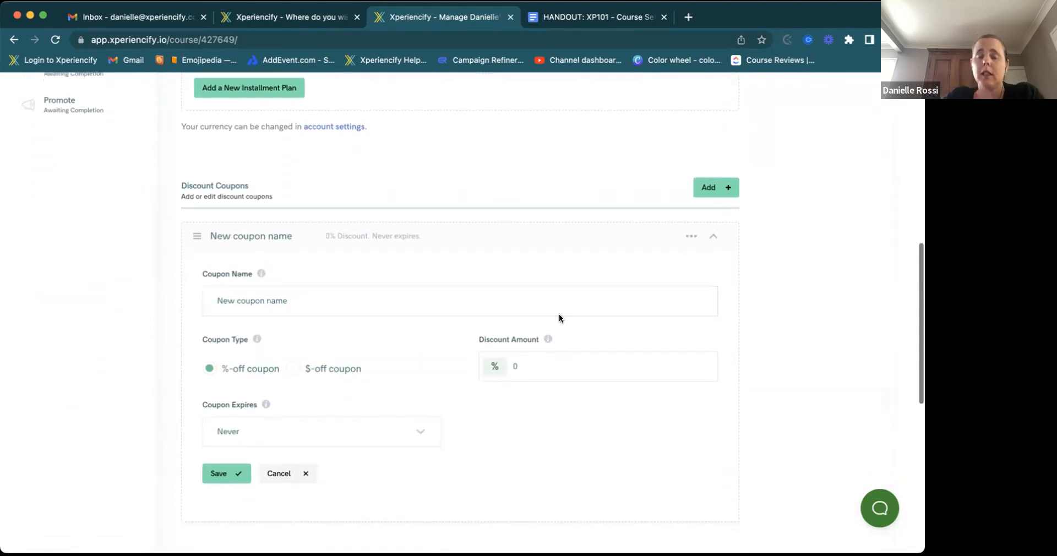
{"action": "left_click", "coordinate": [309, 305]}
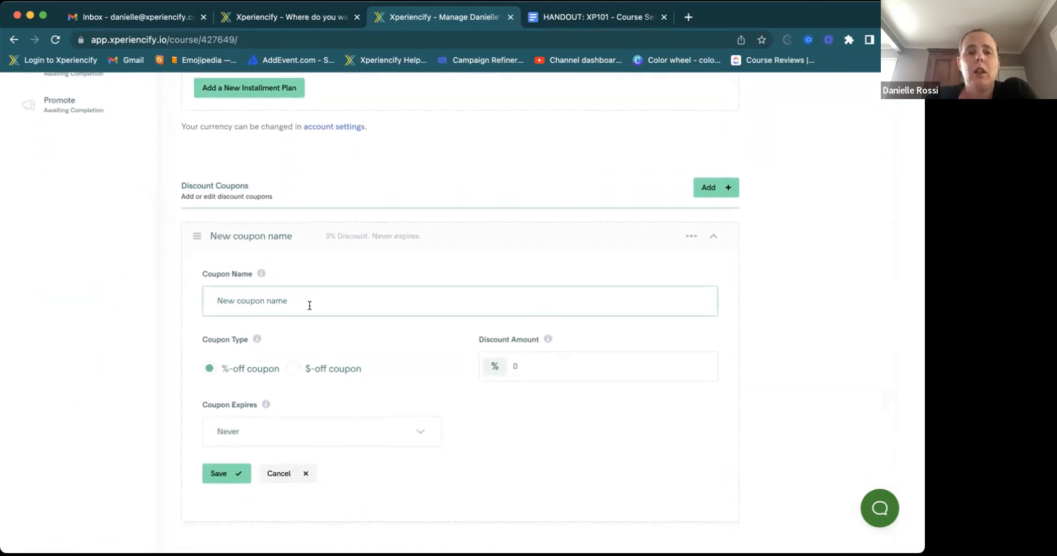
{"action": "double_click", "coordinate": [269, 298]}
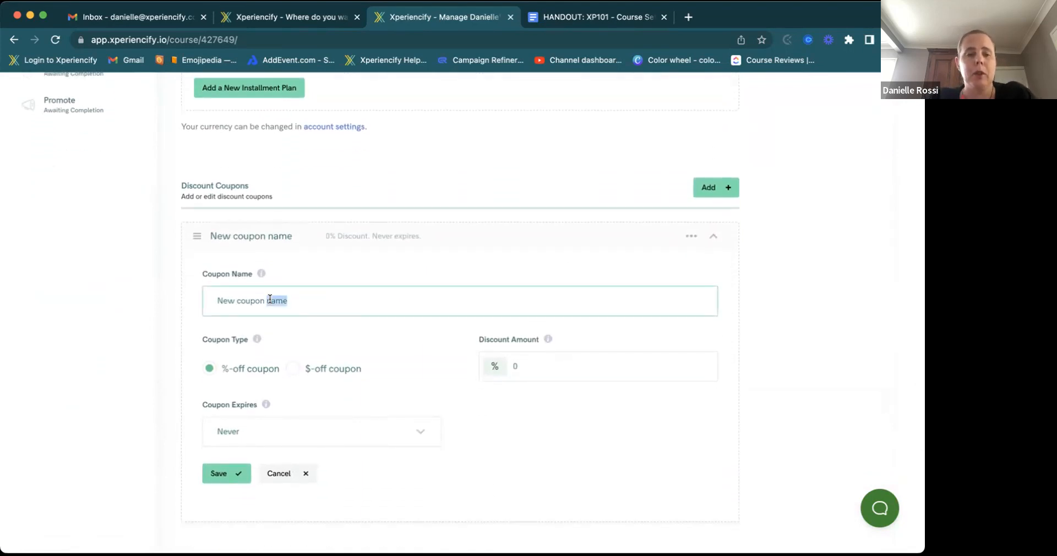
{"action": "left_click_drag", "start_coordinate": [295, 300], "coordinate": [137, 301]}
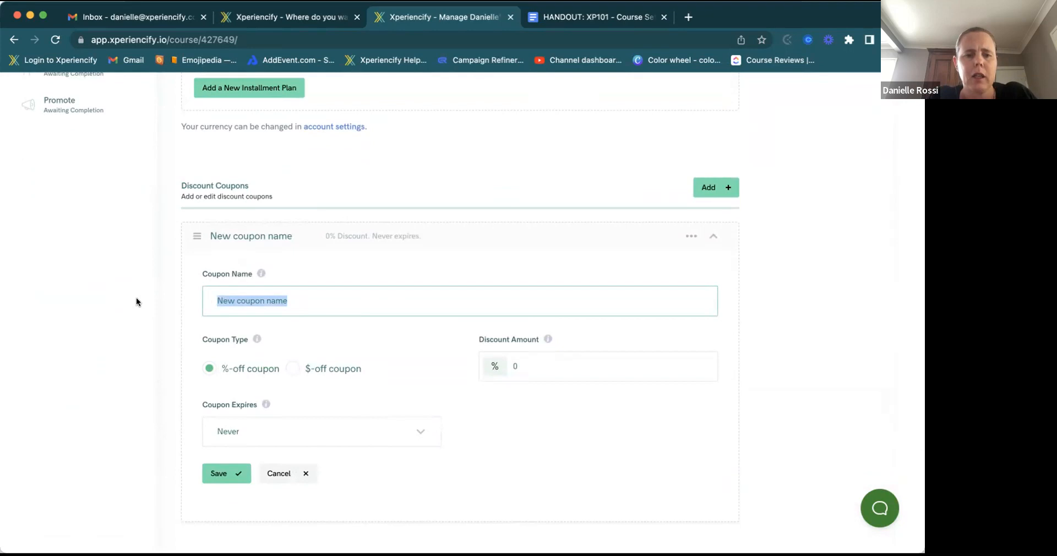
- Name the coupon with the random code HEYCTSVWEBFRUKSBJAHGWJLKAJGED
{"action": "mouse_move", "coordinate": [261, 275]}
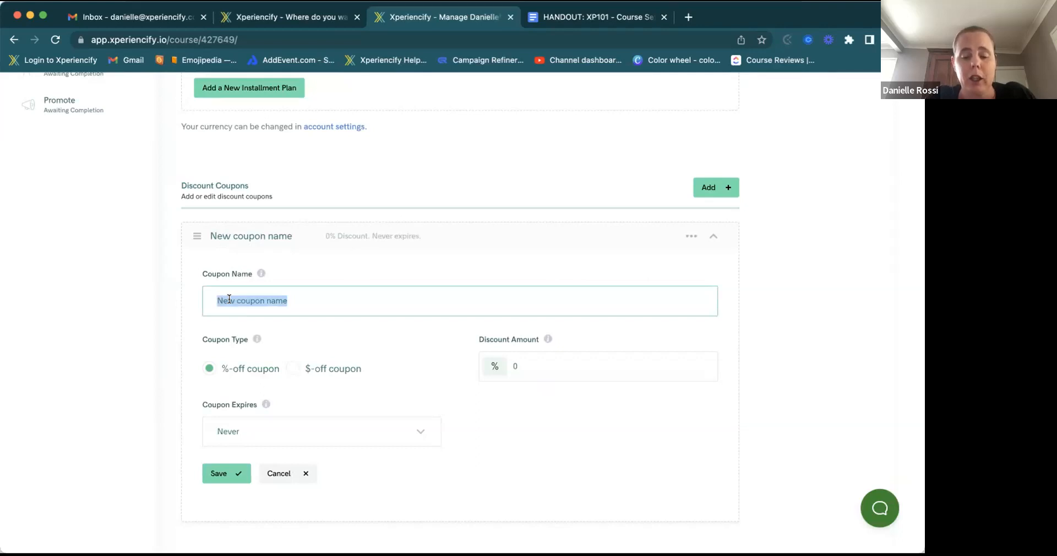
{"action": "type", "text": "MOTHERSDAY"}
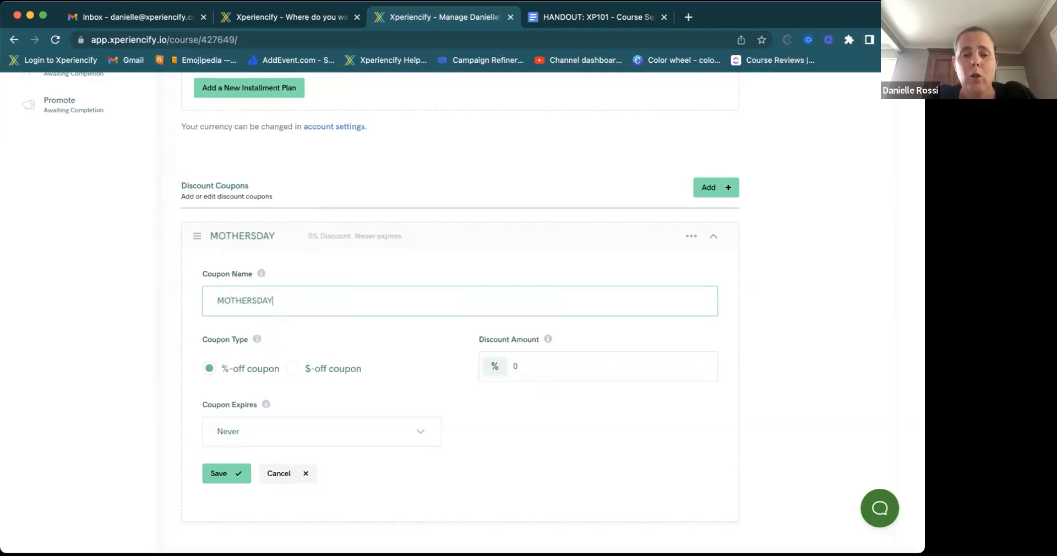
{"action": "key", "text": "BackSpace"}
{"action": "key", "text": "BackSpace"}
{"action": "key", "text": "BackSpace"}
{"action": "key", "text": "BackSpace"}
{"action": "key", "text": "BackSpace"}
{"action": "key", "text": "BackSpace"}
{"action": "key", "text": "BackSpace"}
{"action": "key", "text": "BackSpace"}
{"action": "key", "text": "BackSpace"}
{"action": "key", "text": "BackSpace"}
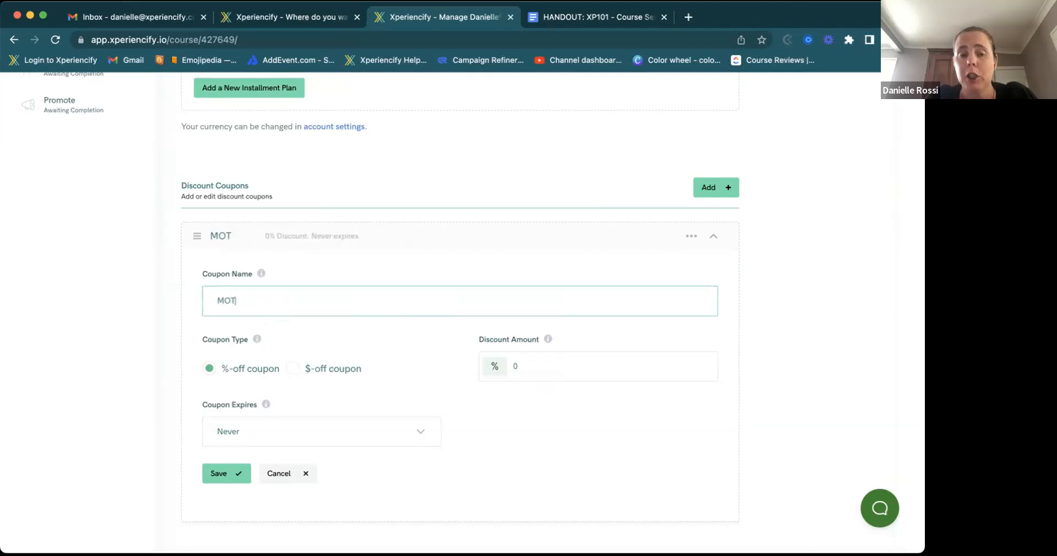
{"action": "type", "text": "limnited"}
{"action": "key", "text": "BackSpace"}
{"action": "key", "text": "BackSpace"}
{"action": "key", "text": "BackSpace"}
{"action": "key", "text": "BackSpace"}
{"action": "key", "text": "BackSpace"}
{"action": "key", "text": "BackSpace"}
{"action": "key", "text": "BackSpace"}
{"action": "key", "text": "BackSpace"}
{"action": "type", "text": "HEYCTSVWEBFRUKSBJAHGWJEGD"}
{"action": "type", "text": "LKAJGED"}
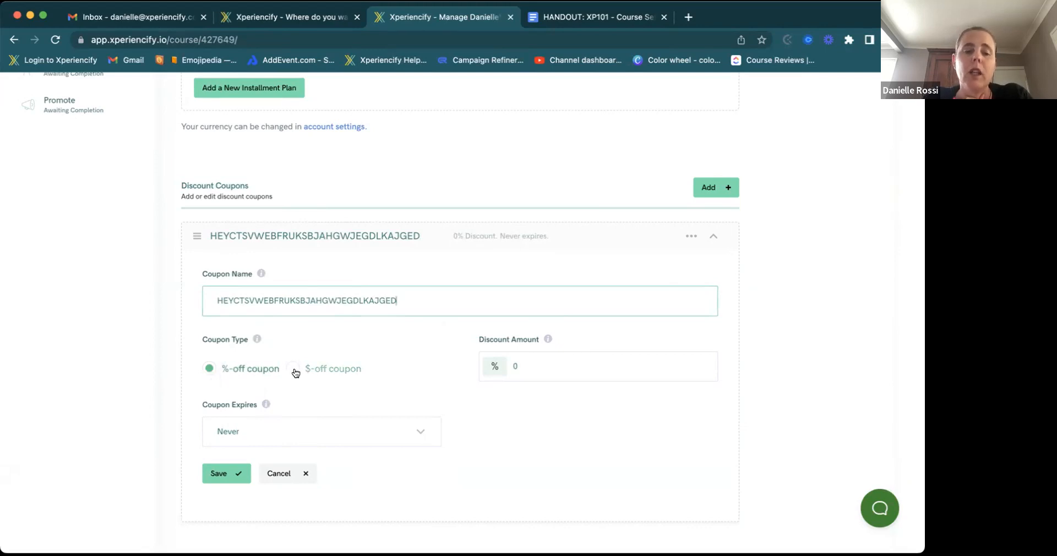
- Make the coupon a $-off discount type
{"action": "left_click", "coordinate": [560, 362]}
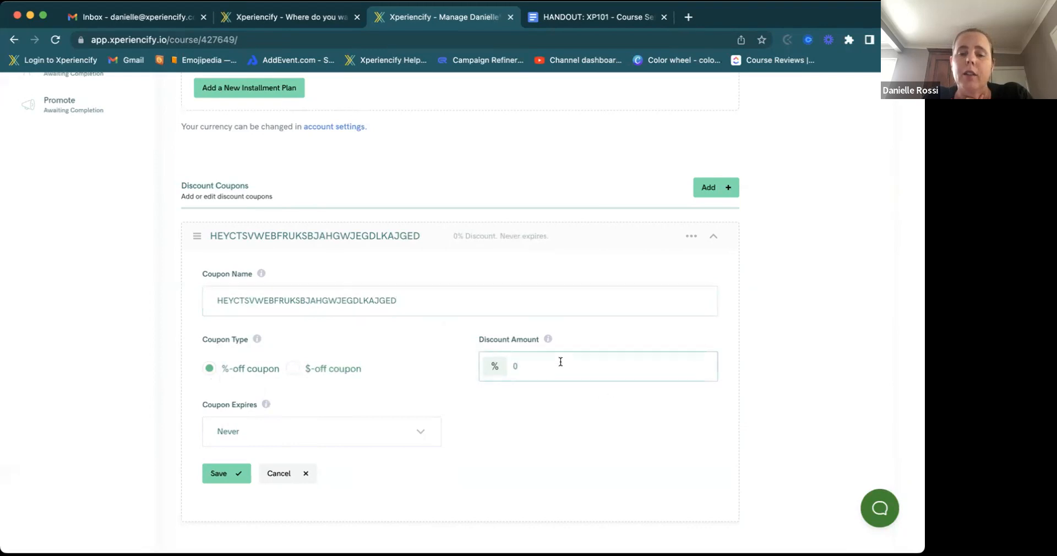
{"action": "left_click", "coordinate": [291, 369]}
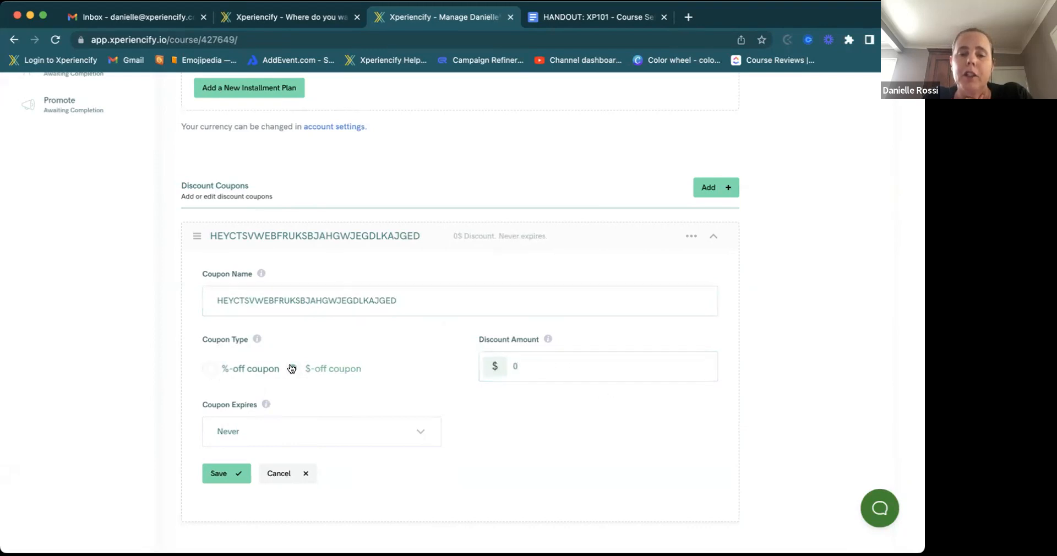
{"action": "left_click", "coordinate": [512, 367]}
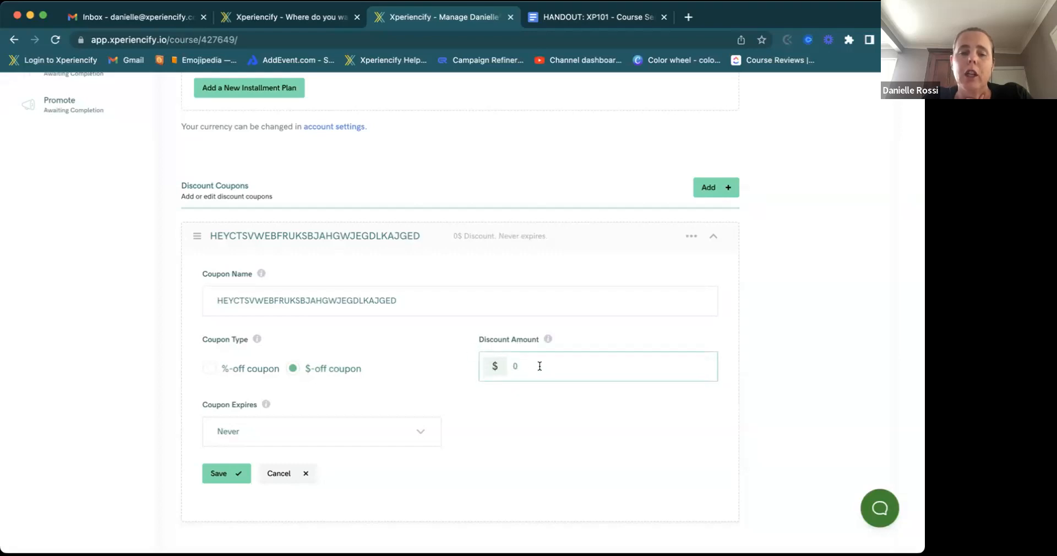
{"action": "left_click", "coordinate": [211, 368]}
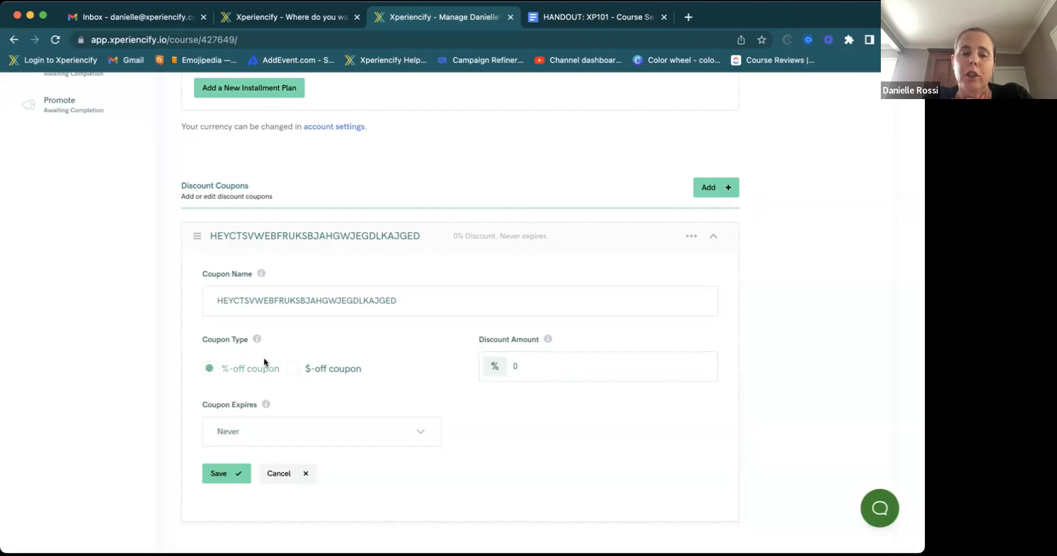
{"action": "left_click", "coordinate": [292, 368]}
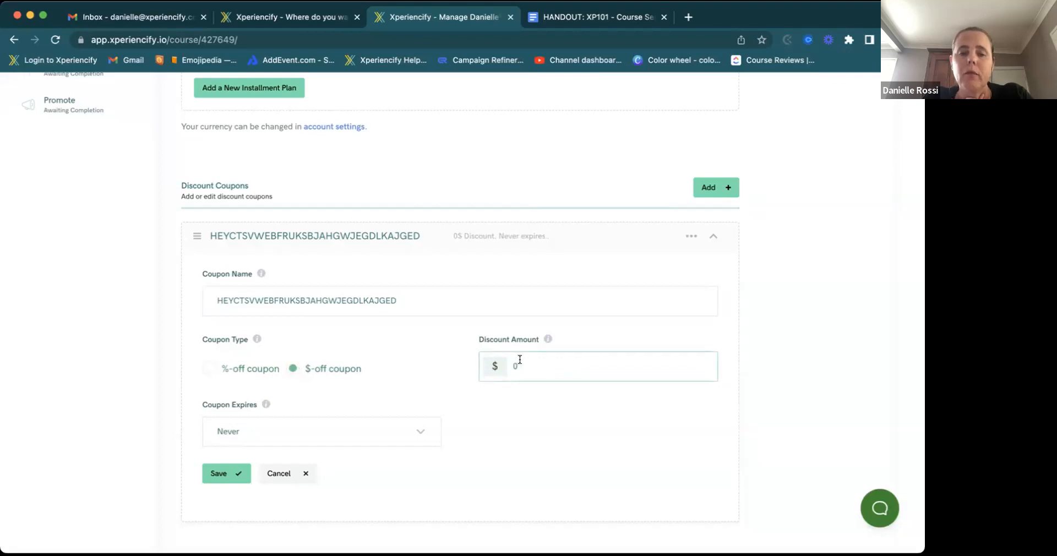
- Set the coupon to expire on the specific date January 29, 2023
{"action": "left_click", "coordinate": [339, 434]}
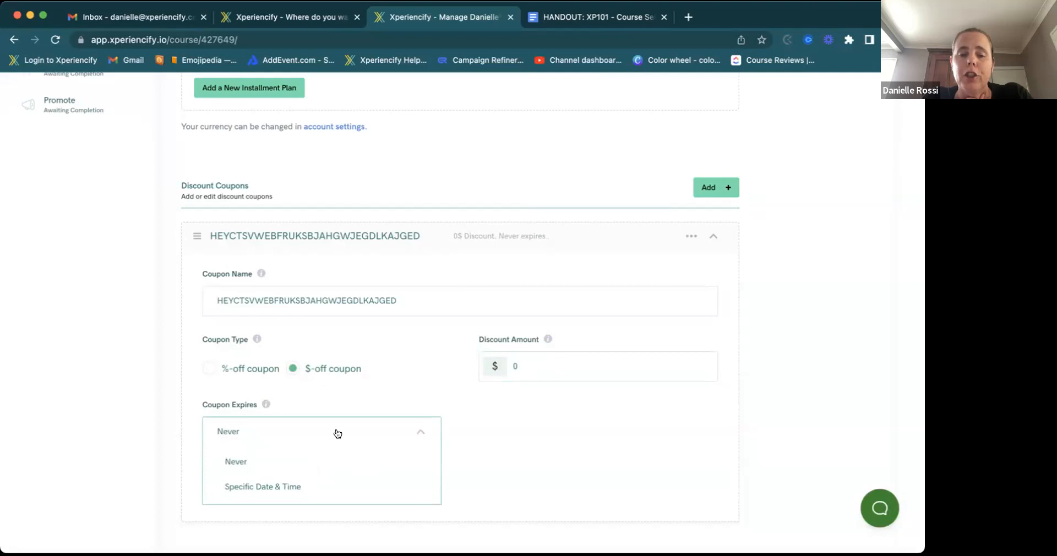
{"action": "scroll", "coordinate": [337, 432], "scroll_direction": "down", "scroll_amount": 3}
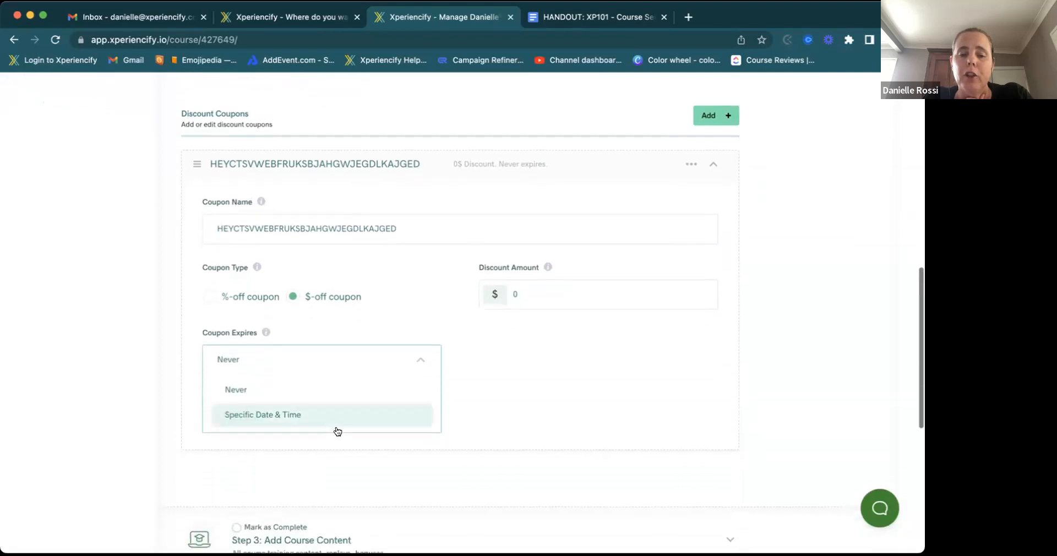
{"action": "left_click", "coordinate": [305, 421]}
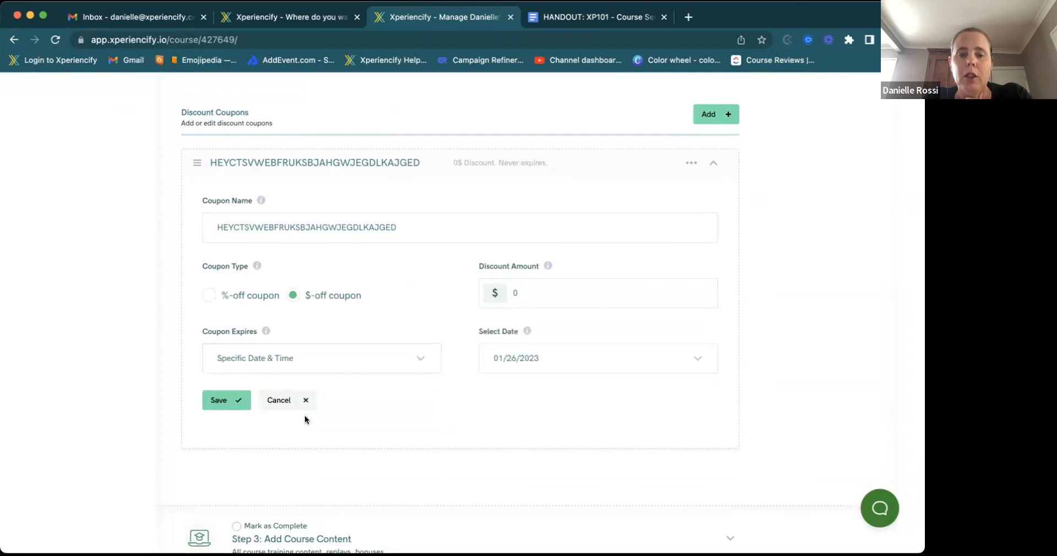
{"action": "left_click", "coordinate": [561, 365]}
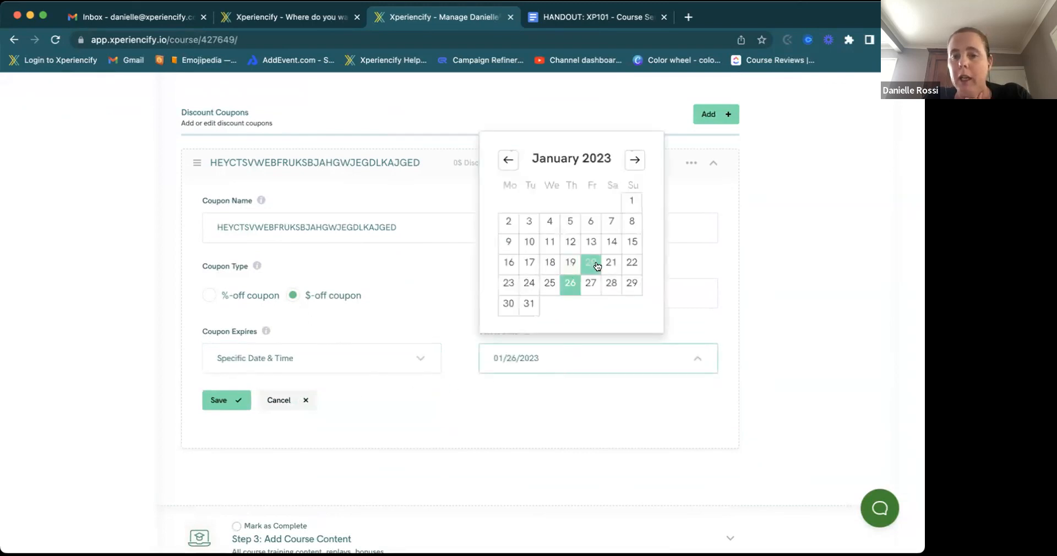
{"action": "left_click", "coordinate": [627, 287]}
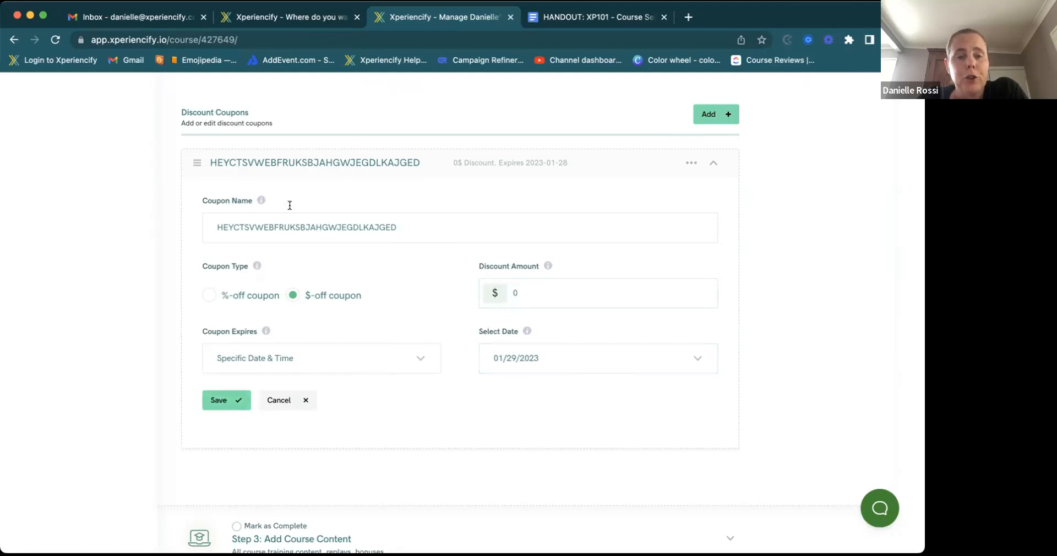
- Rename the coupon to BF2023 and save it
{"action": "left_click_drag", "start_coordinate": [403, 224], "coordinate": [173, 224]}
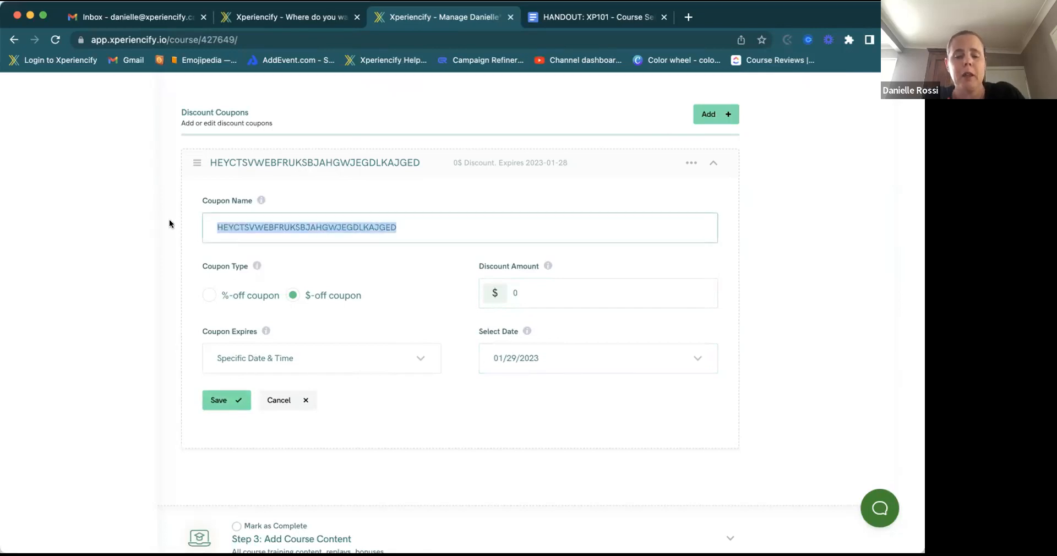
{"action": "type", "text": "B"}
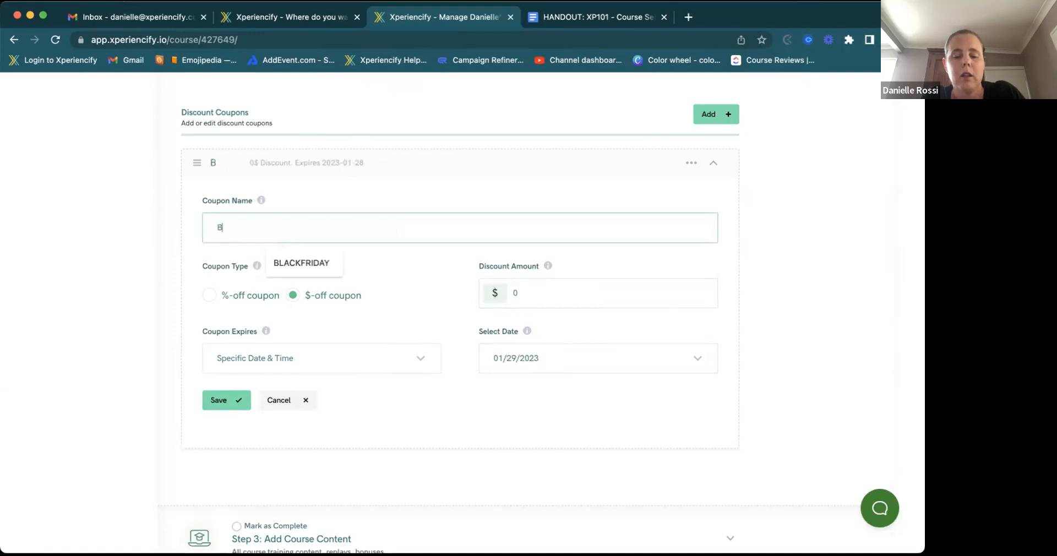
{"action": "type", "text": "F2023"}
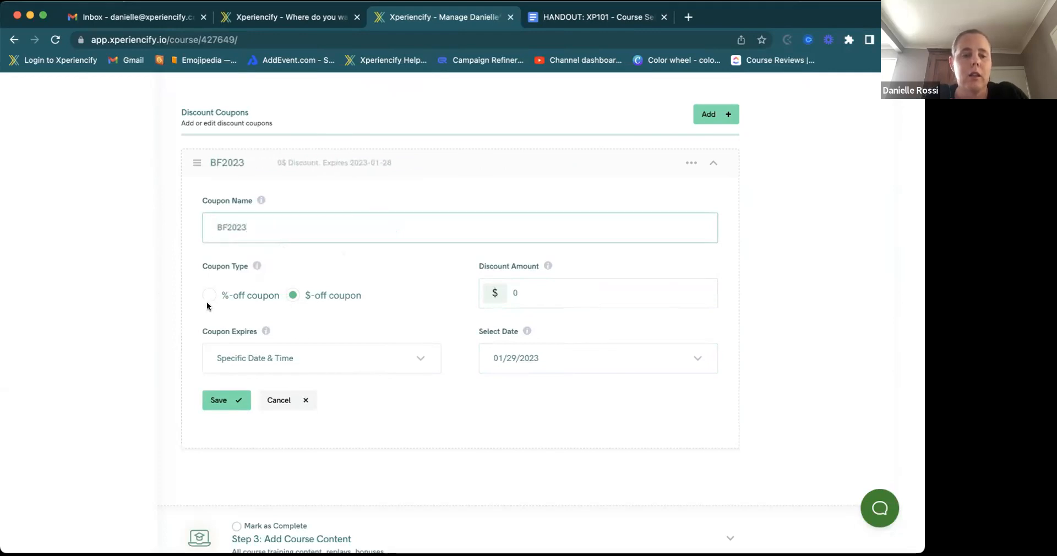
{"action": "left_click", "coordinate": [223, 401]}
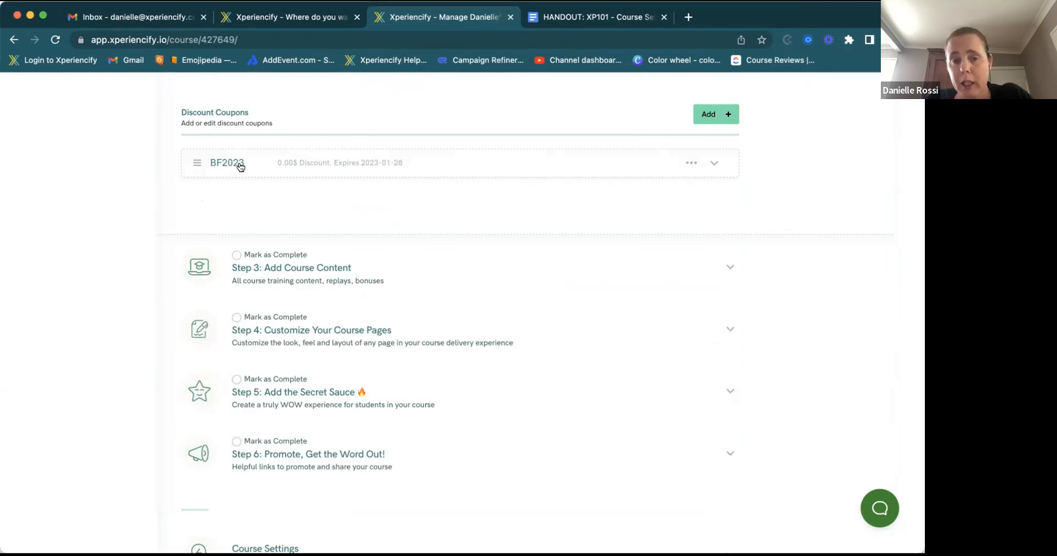
- Give the BF2023 coupon a $499 dollar-off discount amount and save it
{"action": "left_click", "coordinate": [285, 168]}
{"action": "left_click", "coordinate": [204, 297]}
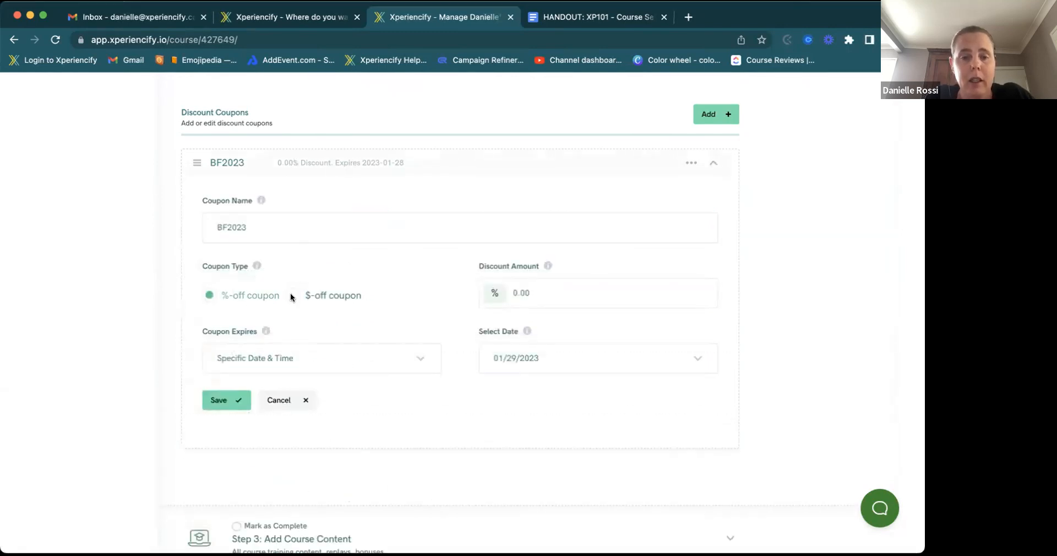
{"action": "left_click", "coordinate": [292, 296]}
{"action": "left_click", "coordinate": [546, 287]}
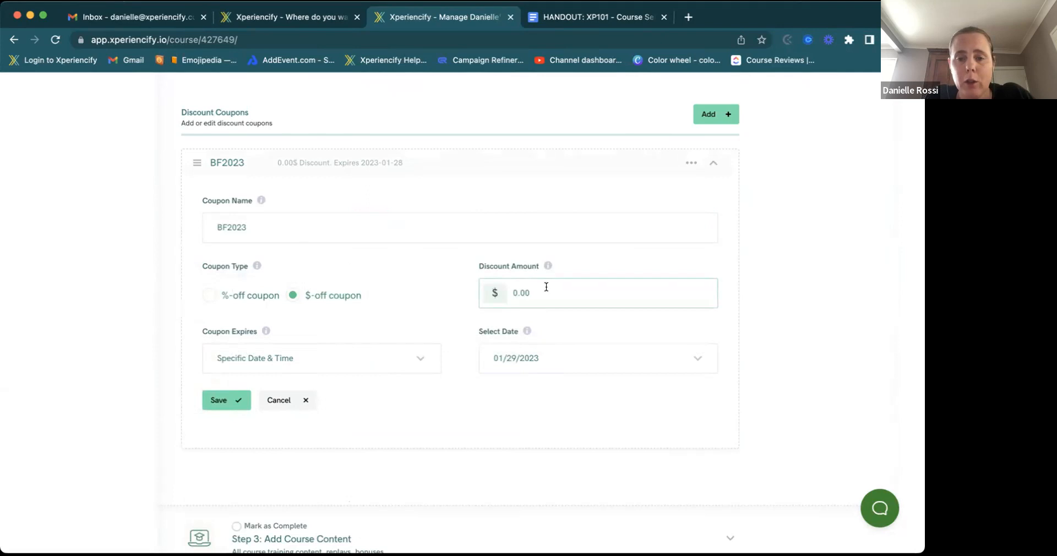
{"action": "key", "text": "BackSpace"}
{"action": "key", "text": "BackSpace"}
{"action": "key", "text": "BackSpace"}
{"action": "key", "text": "BackSpace"}
{"action": "type", "text": "499"}
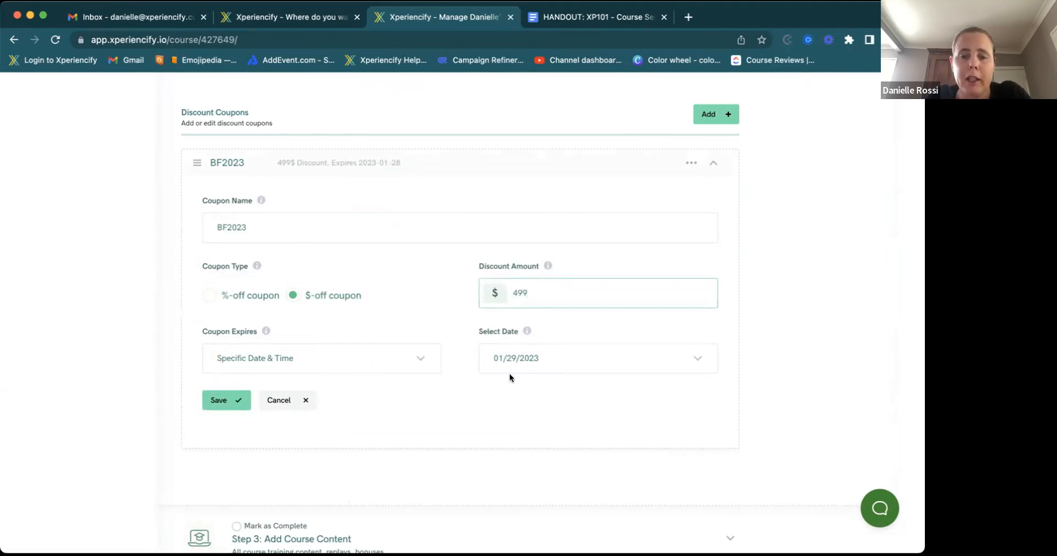
{"action": "left_click", "coordinate": [218, 401]}
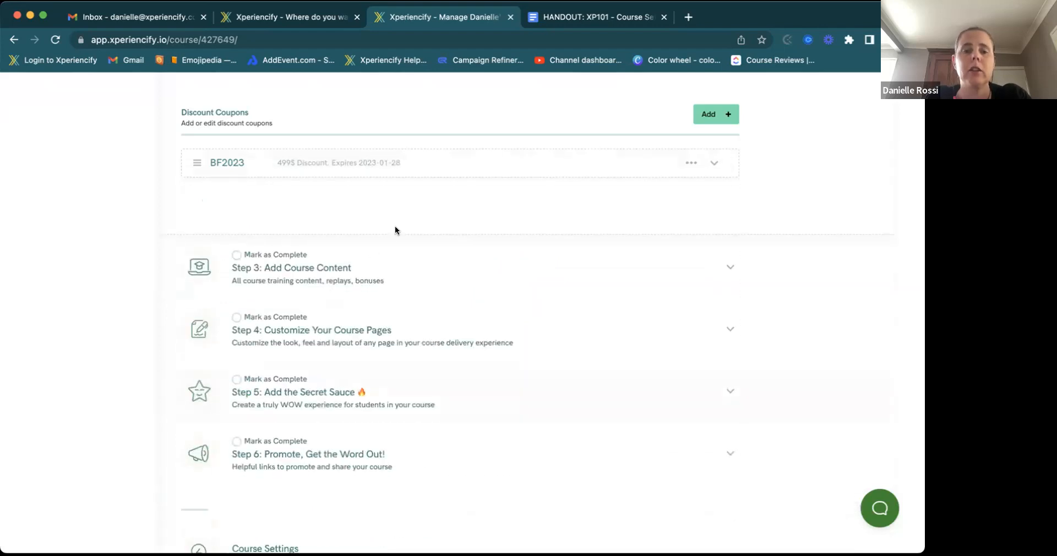
{"action": "scroll", "coordinate": [395, 230], "scroll_direction": "up", "scroll_amount": 3}
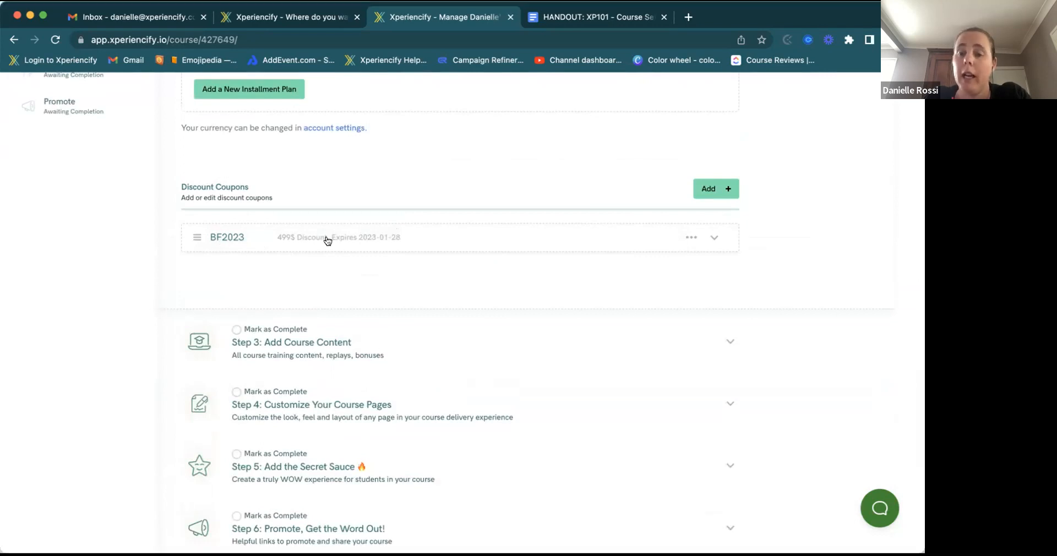
{"action": "scroll", "coordinate": [327, 240], "scroll_direction": "up", "scroll_amount": 3}
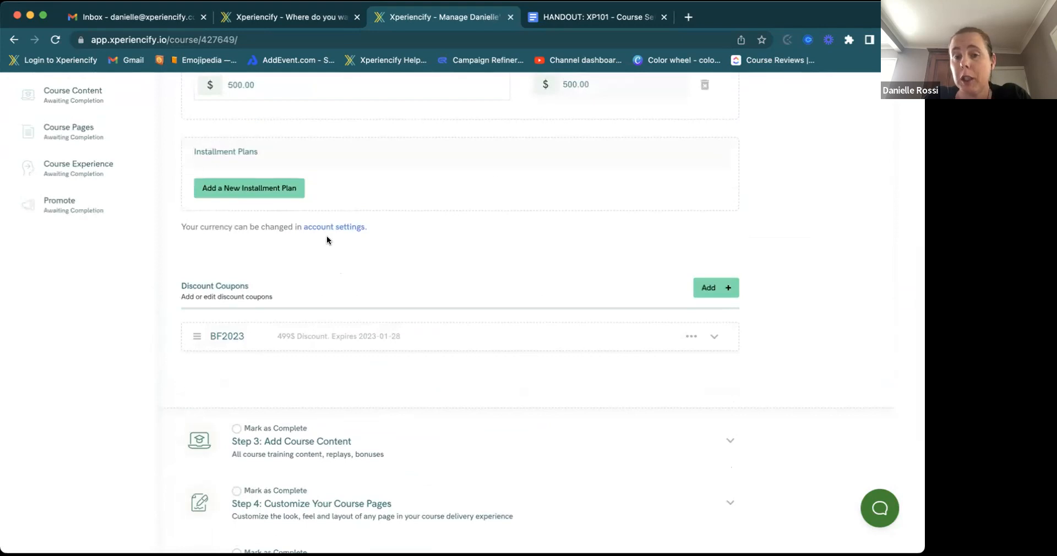
{"action": "scroll", "coordinate": [327, 240], "scroll_direction": "up", "scroll_amount": 2}
{"action": "scroll", "coordinate": [326, 236], "scroll_direction": "up", "scroll_amount": 8}
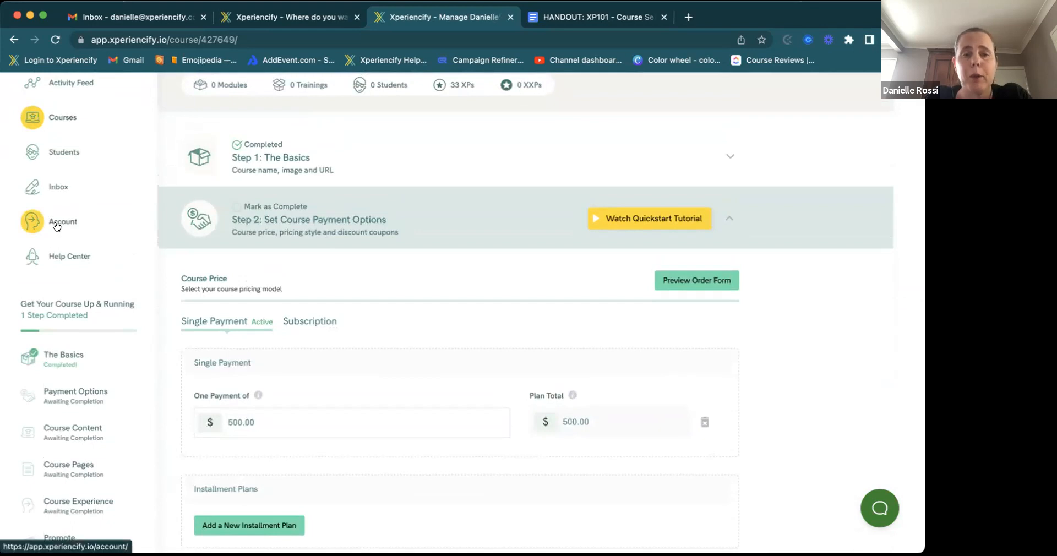
{"action": "scroll", "coordinate": [59, 228], "scroll_direction": "up", "scroll_amount": 1}
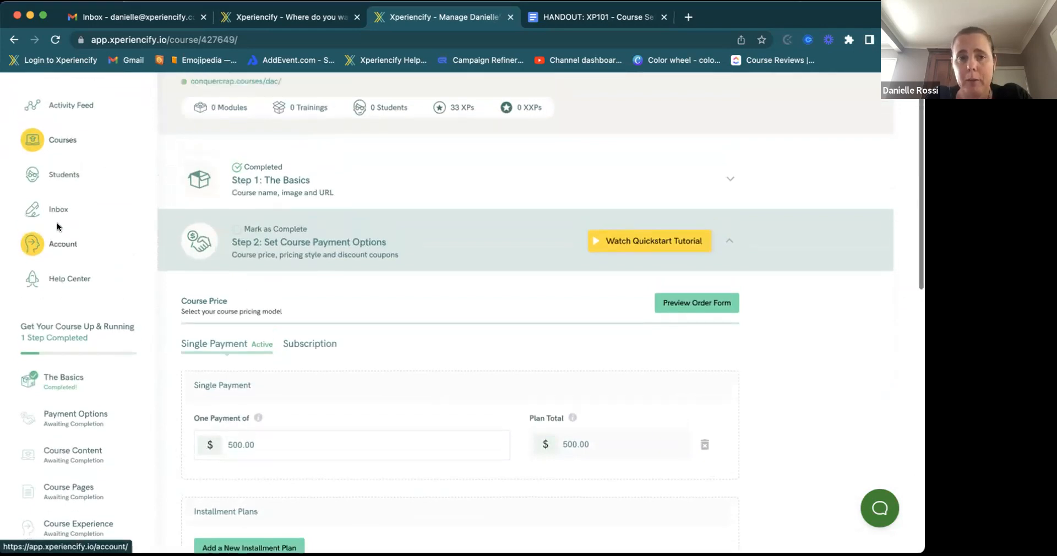
- Show the account's Advanced settings with payment currency and gateway connections
{"action": "left_click", "coordinate": [62, 257]}
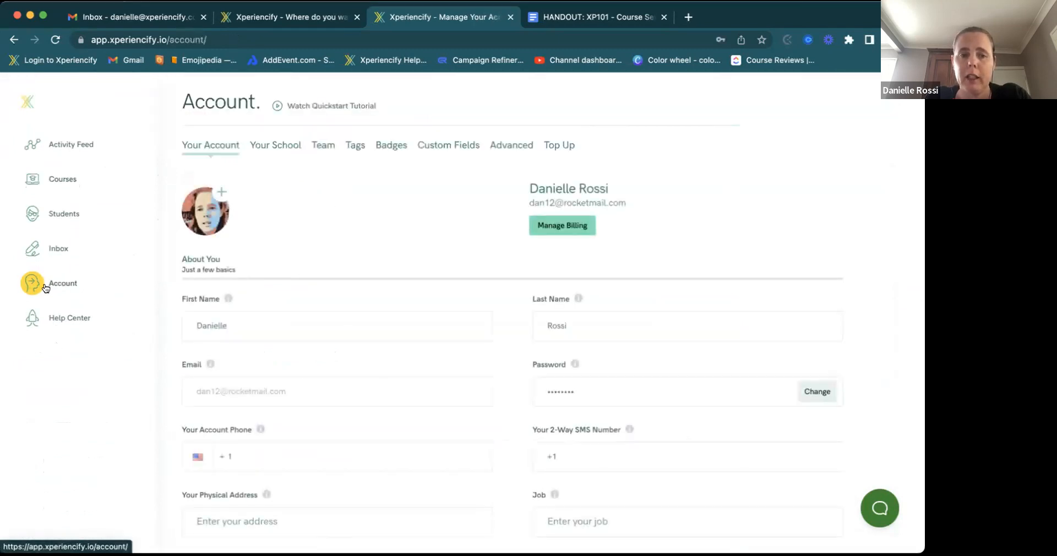
{"action": "left_click", "coordinate": [494, 144]}
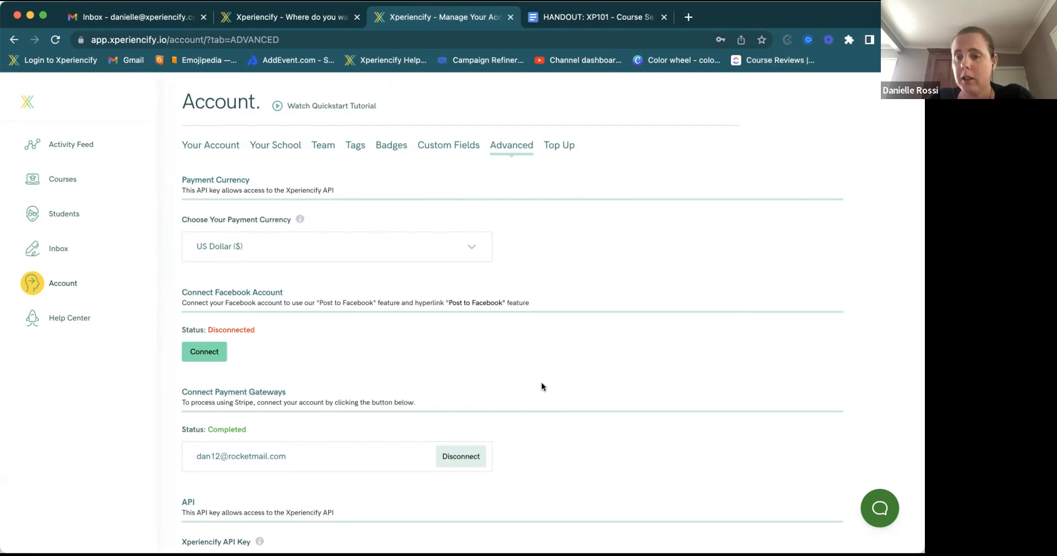
- Return to the courses list and open Danielle's Awesome Course for setup
{"action": "left_click", "coordinate": [59, 182]}
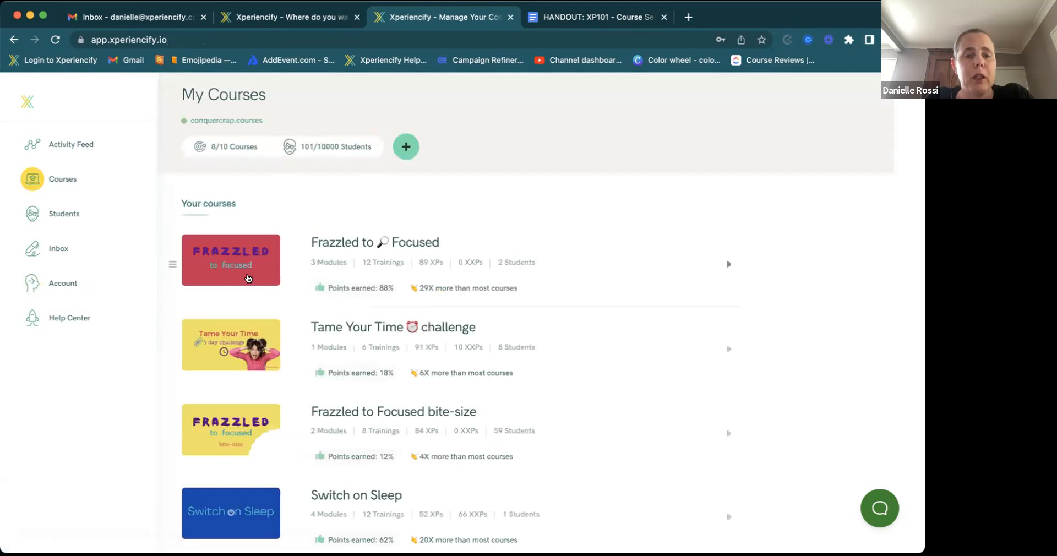
{"action": "scroll", "coordinate": [253, 312], "scroll_direction": "down", "scroll_amount": 10}
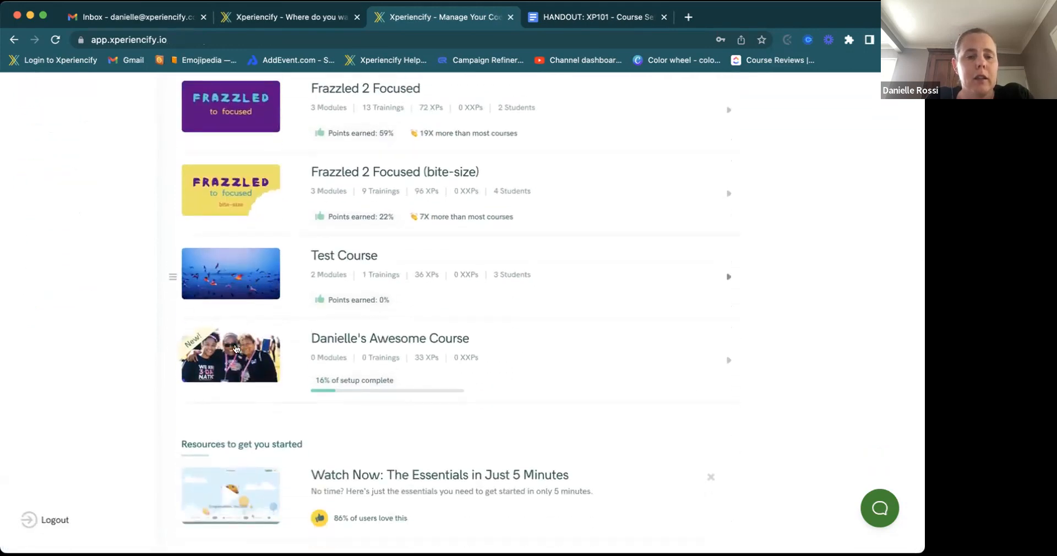
{"action": "left_click", "coordinate": [234, 351]}
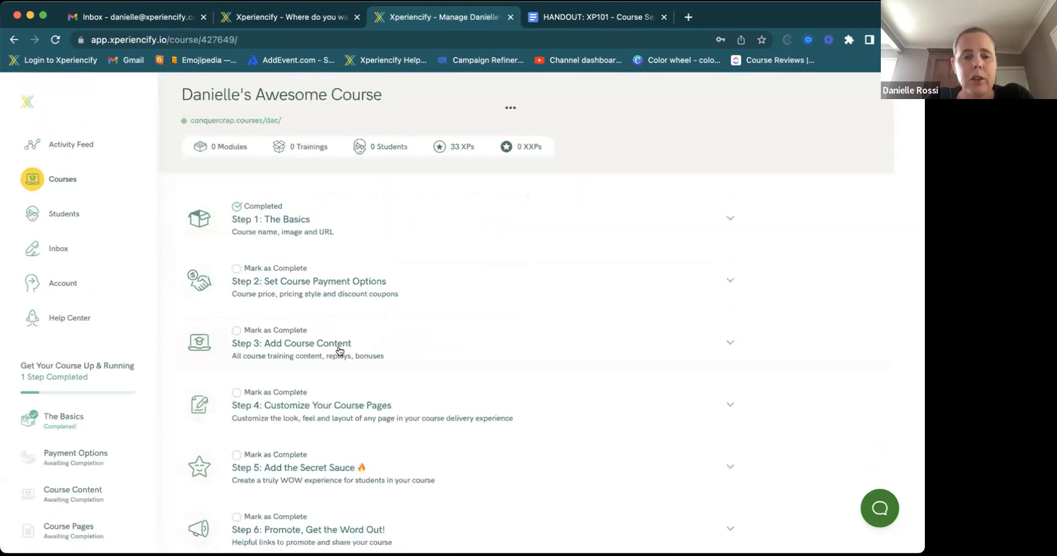
- Mark the payment options step complete and expand the empty Add Course Content step
{"action": "left_click", "coordinate": [237, 269]}
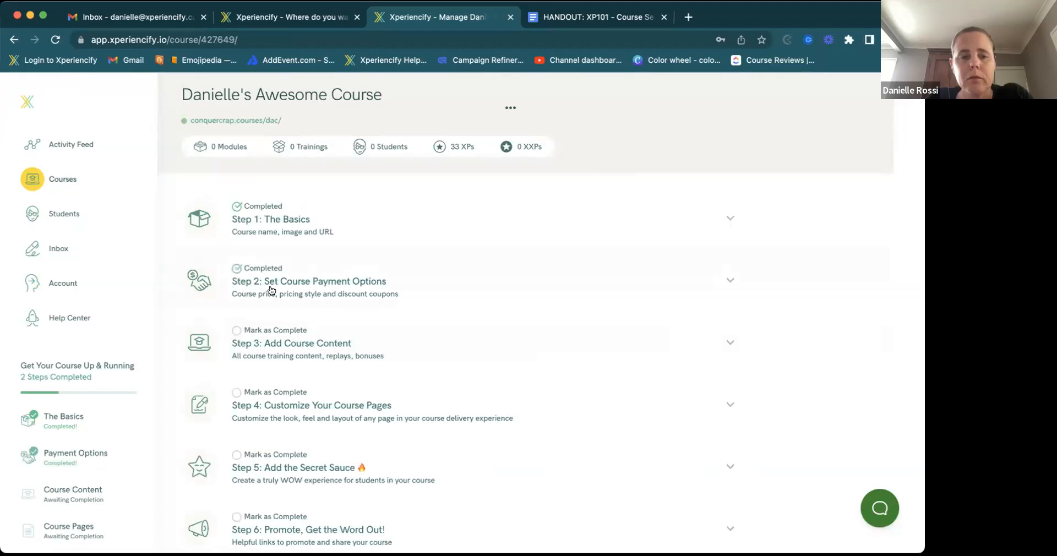
{"action": "left_click", "coordinate": [282, 348]}
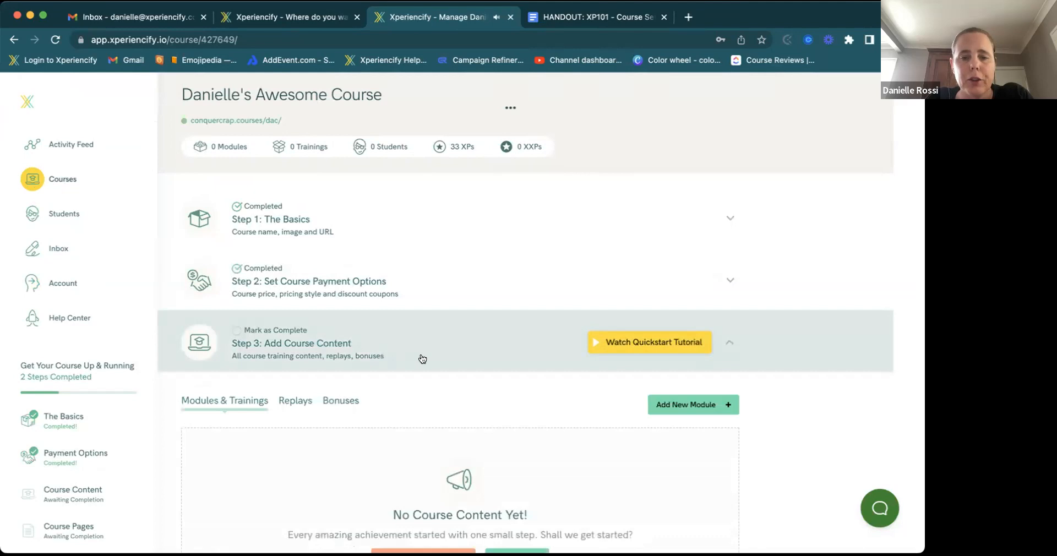
{"action": "scroll", "coordinate": [422, 359], "scroll_direction": "down", "scroll_amount": 3}
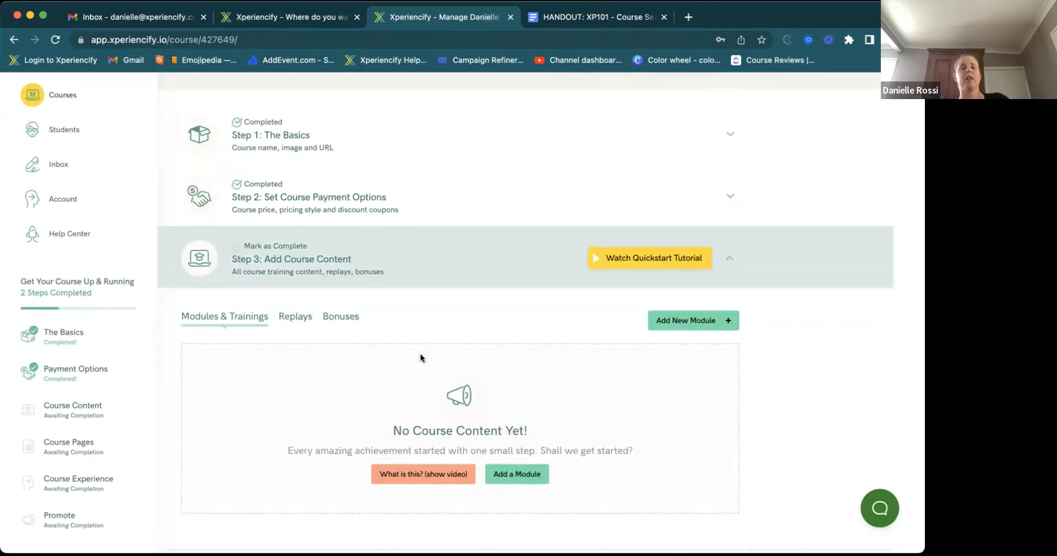
{"action": "scroll", "coordinate": [421, 355], "scroll_direction": "down", "scroll_amount": 4}
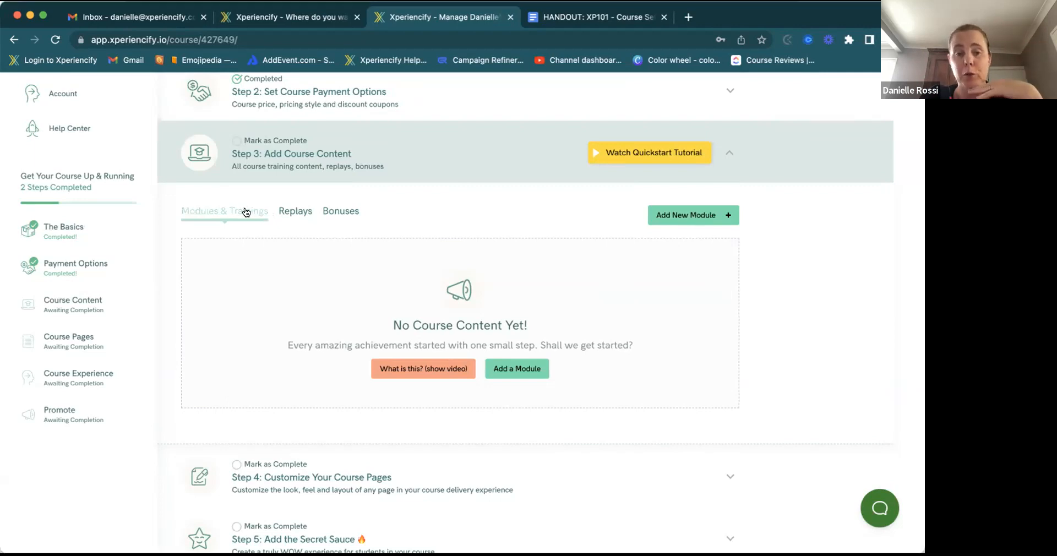
- Switch Add Course Content to the Replays section and look over its empty contents
{"action": "left_click", "coordinate": [292, 214]}
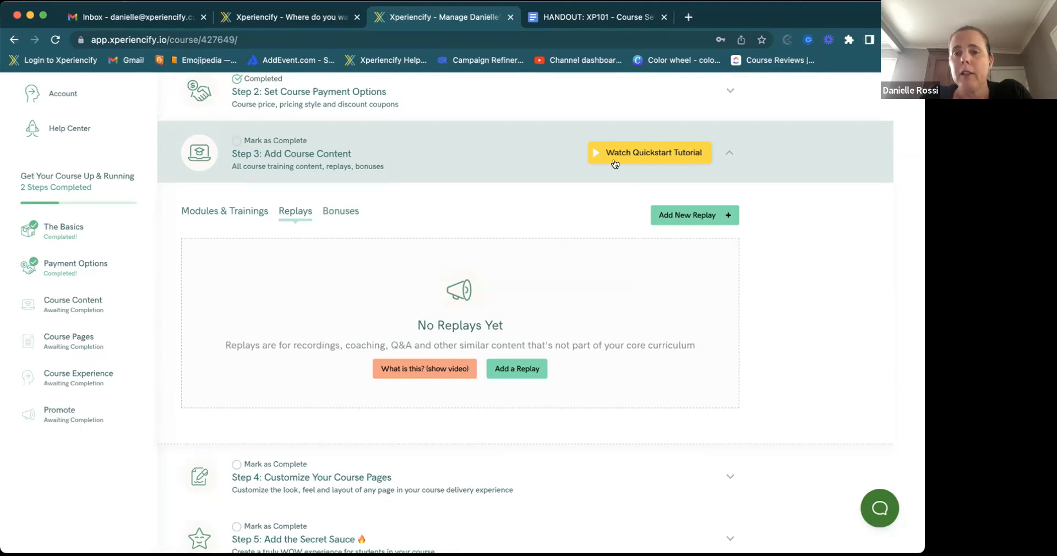
{"action": "scroll", "coordinate": [613, 163], "scroll_direction": "up", "scroll_amount": 4}
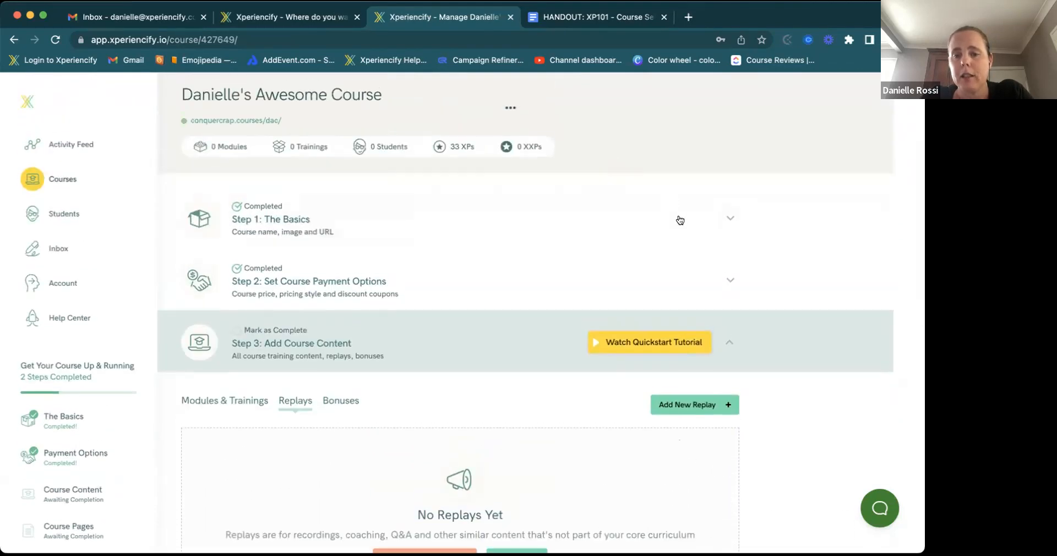
{"action": "scroll", "coordinate": [666, 253], "scroll_direction": "down", "scroll_amount": 1}
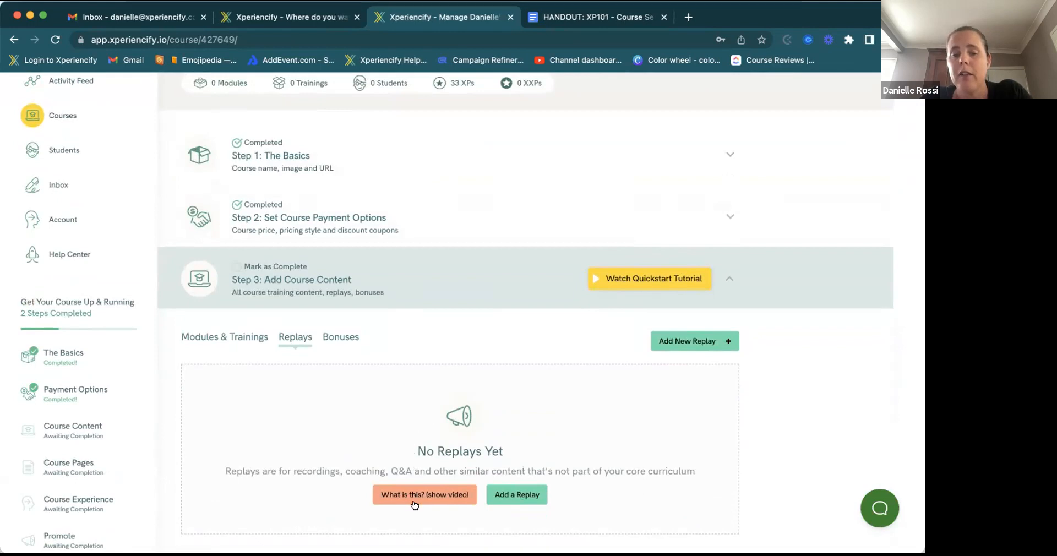
{"action": "scroll", "coordinate": [419, 495], "scroll_direction": "down", "scroll_amount": 3}
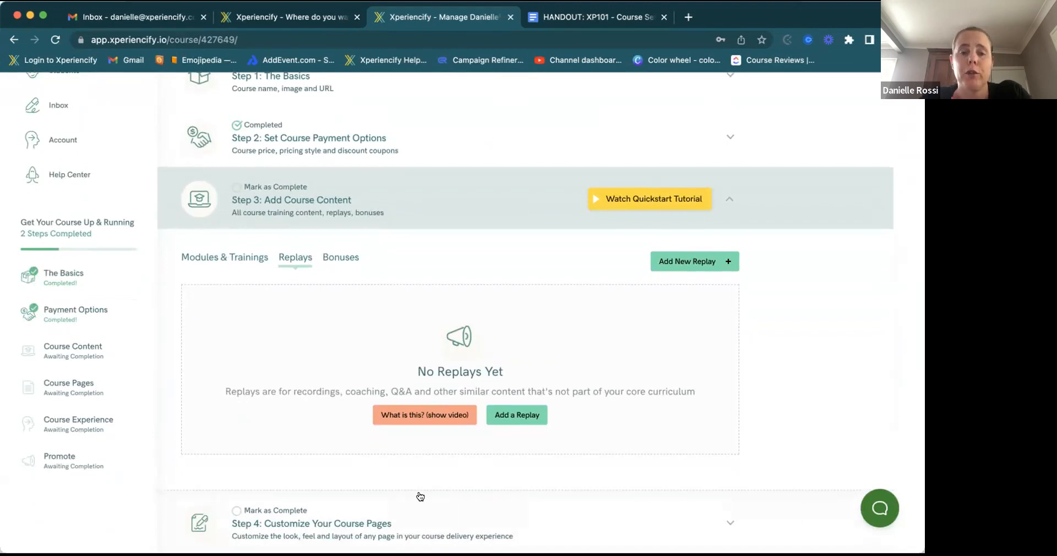
{"action": "scroll", "coordinate": [420, 496], "scroll_direction": "down", "scroll_amount": 1}
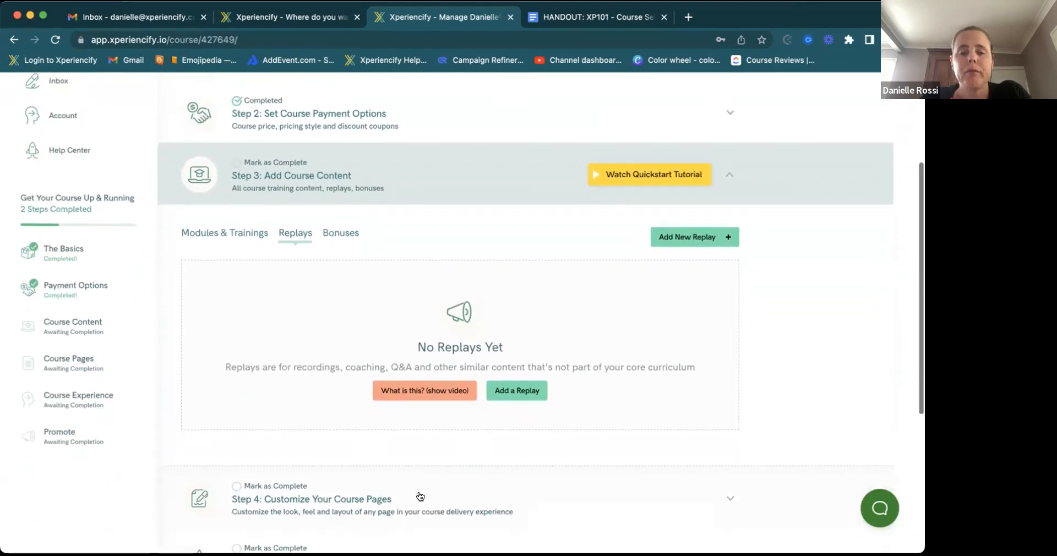
- View the empty Bonuses section, then go back to Modules & Trainings
{"action": "left_click", "coordinate": [341, 236]}
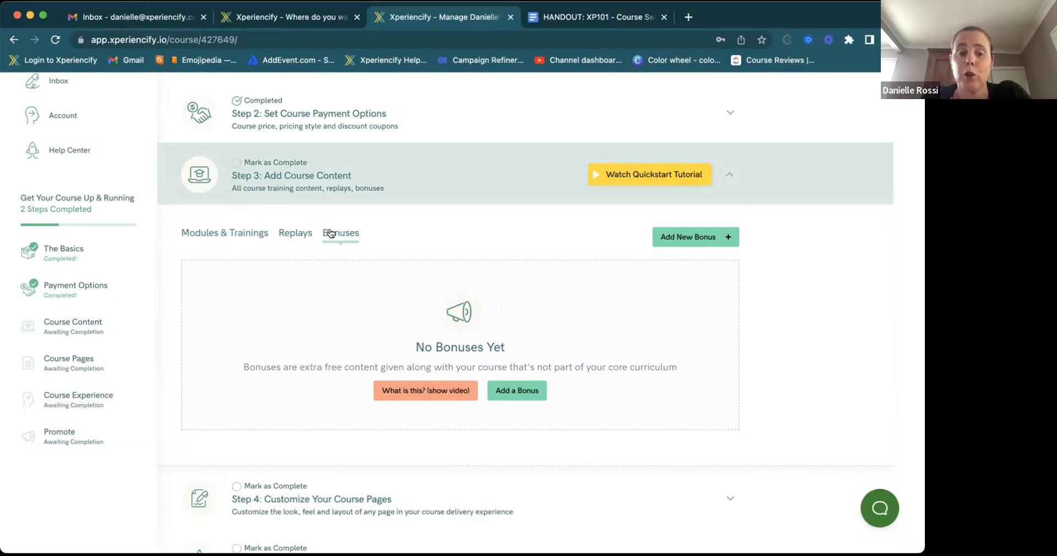
{"action": "left_click", "coordinate": [246, 236]}
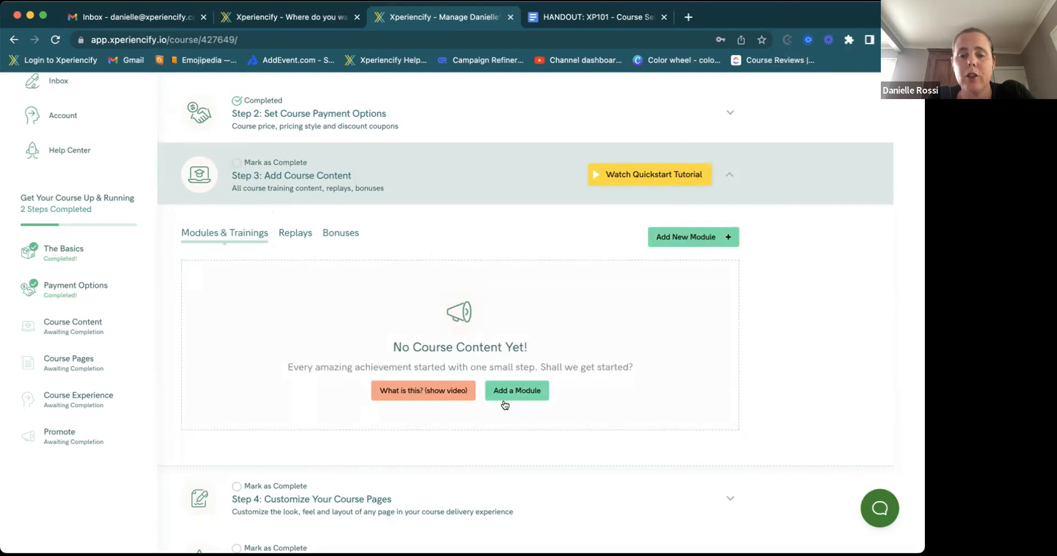
- Add a new module named MODULE 1
{"action": "left_click", "coordinate": [679, 239]}
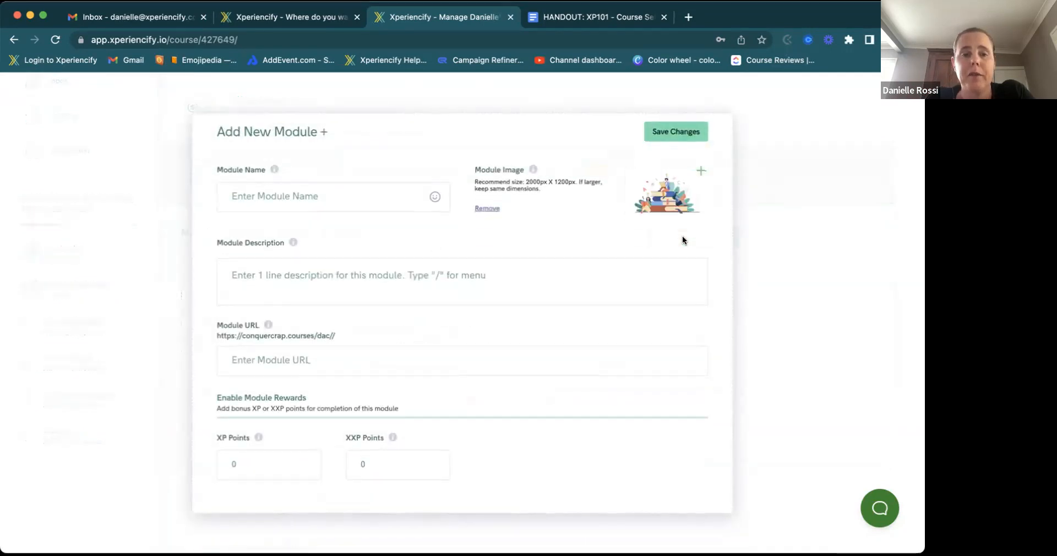
{"action": "left_click", "coordinate": [293, 186]}
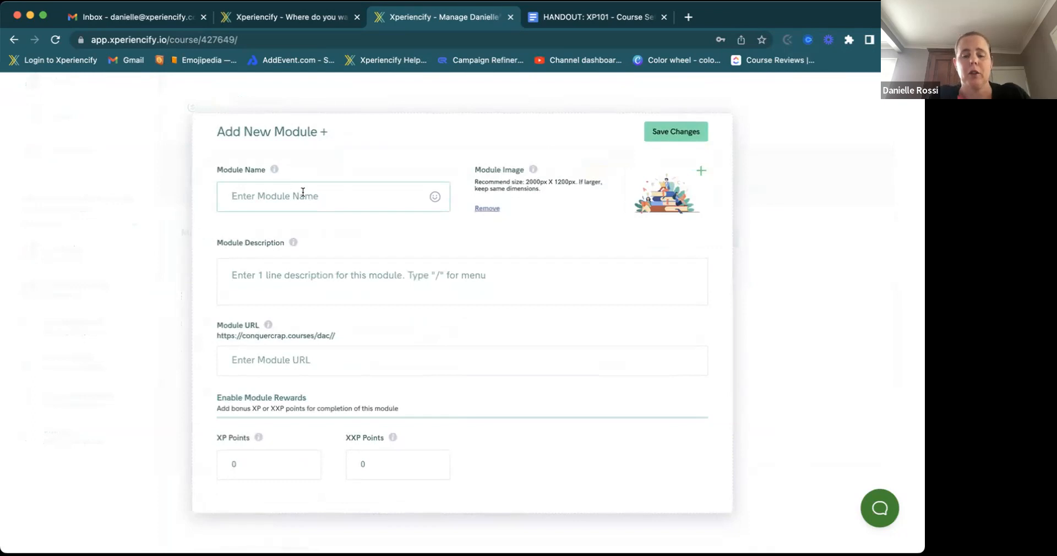
{"action": "type", "text": "MODULE 1"}
{"action": "key", "text": "Return"}
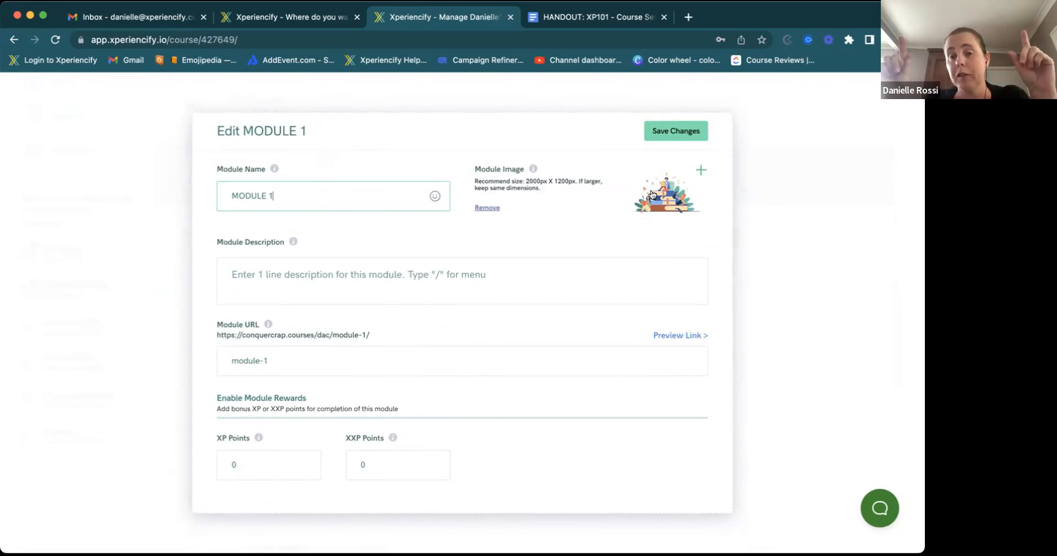
- Set MODULE 1's image to a cropped Unsplash night-street lantern photo
{"action": "left_click", "coordinate": [700, 172]}
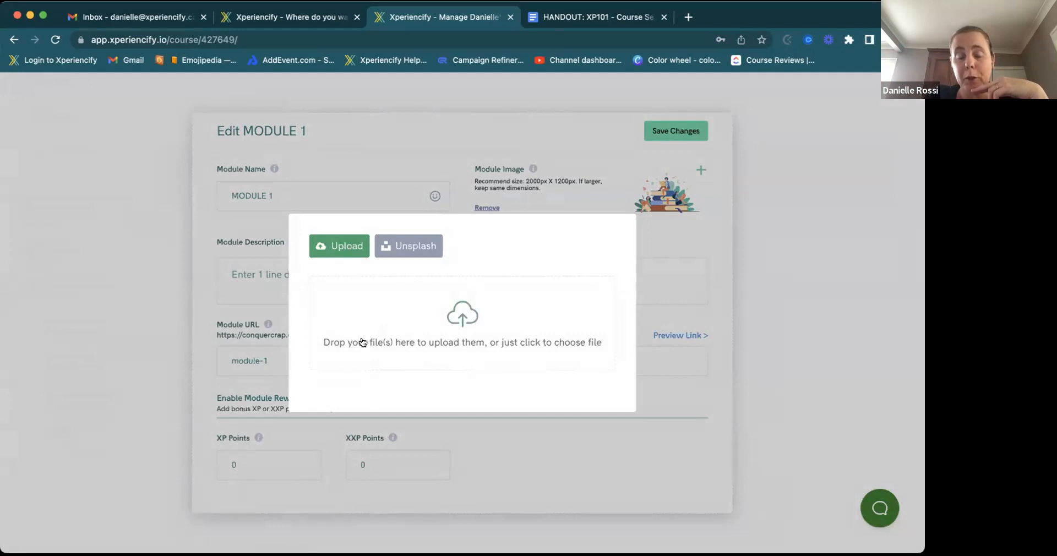
{"action": "left_click", "coordinate": [404, 240]}
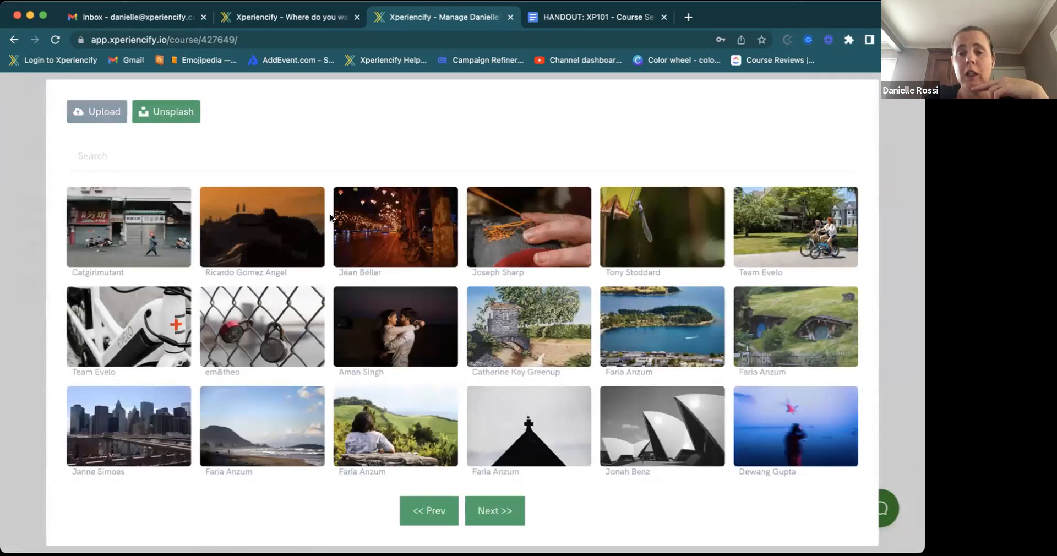
{"action": "left_click", "coordinate": [384, 235]}
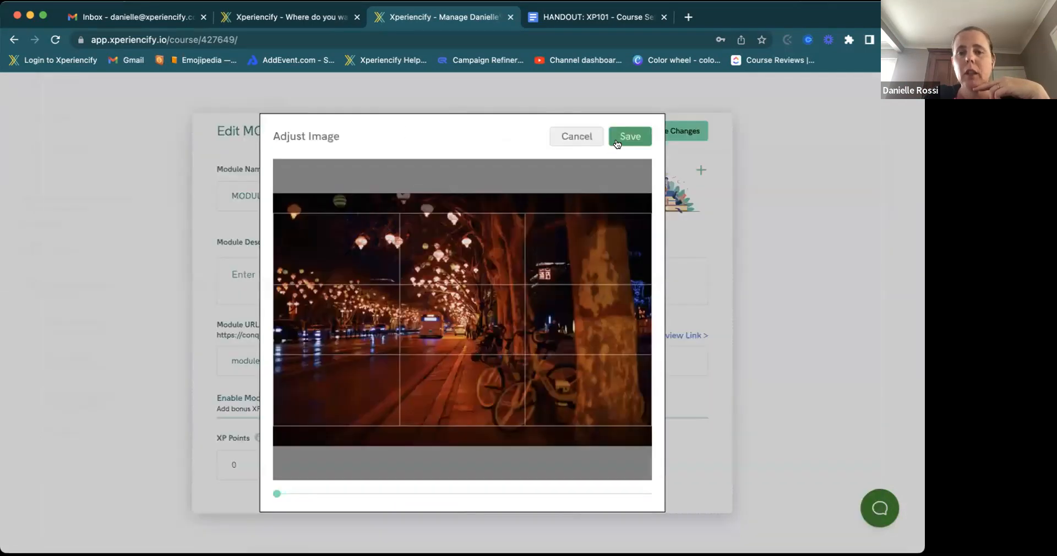
{"action": "left_click_drag", "start_coordinate": [560, 218], "coordinate": [594, 175]}
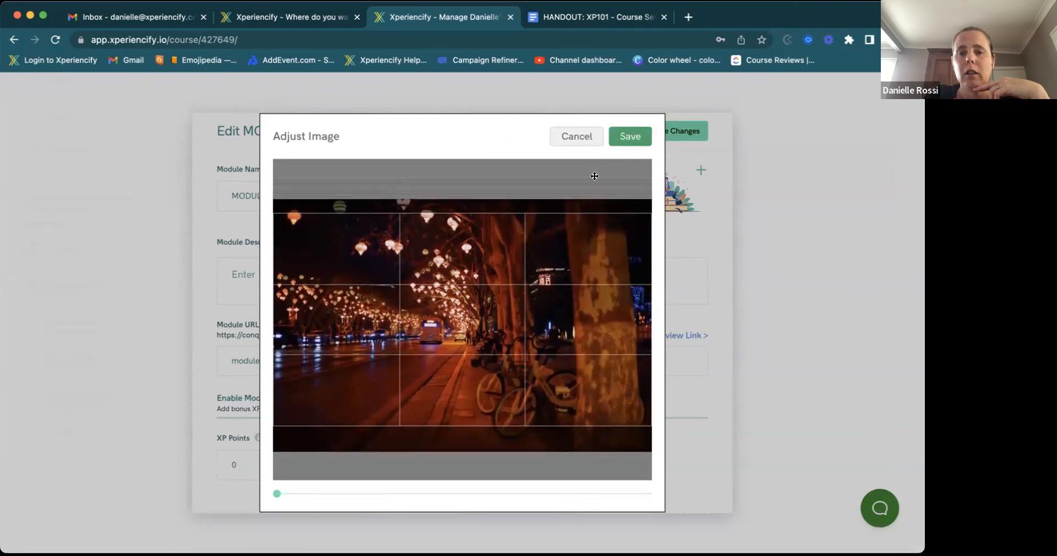
{"action": "left_click", "coordinate": [620, 141]}
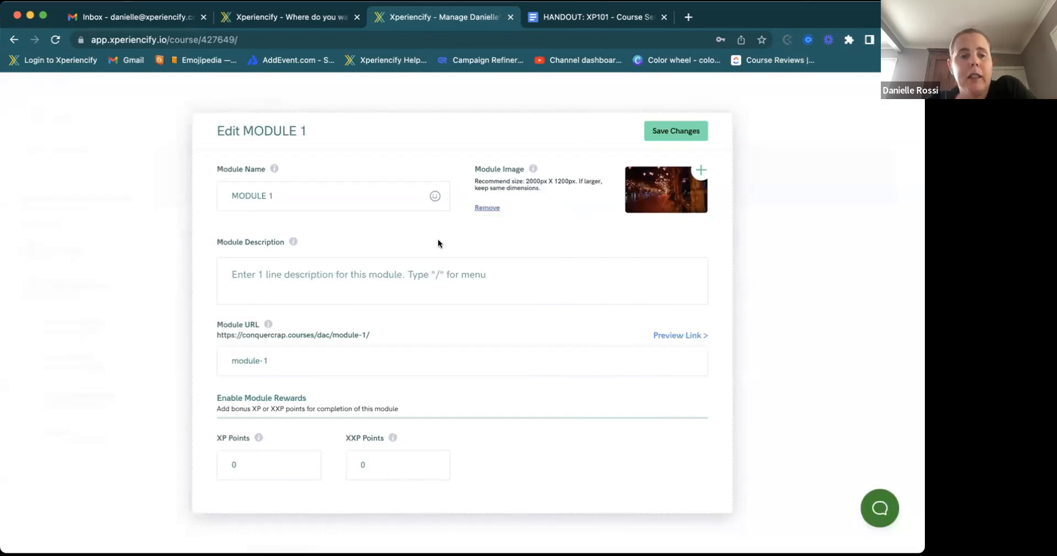
{"action": "left_click", "coordinate": [245, 269]}
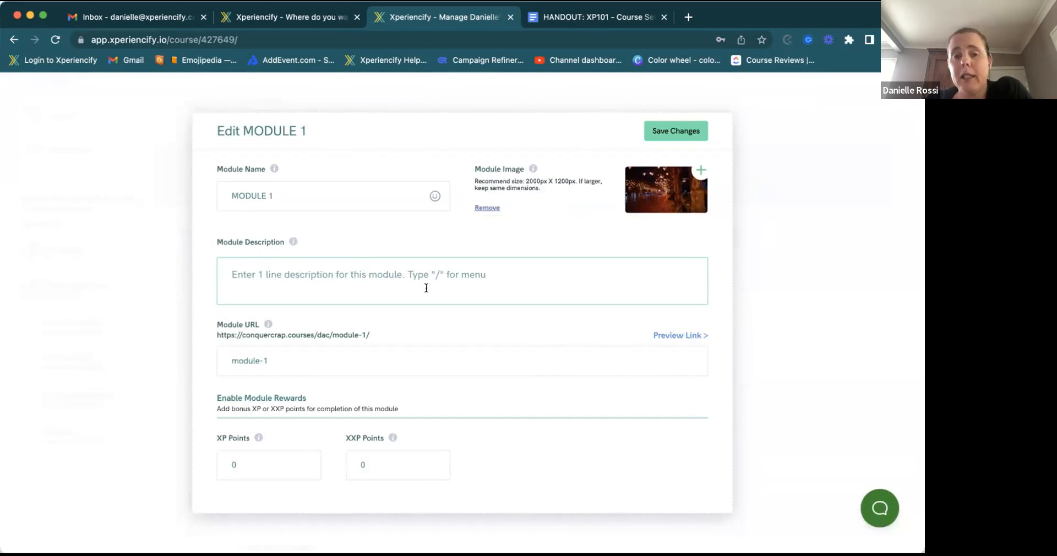
{"action": "left_click", "coordinate": [274, 197]}
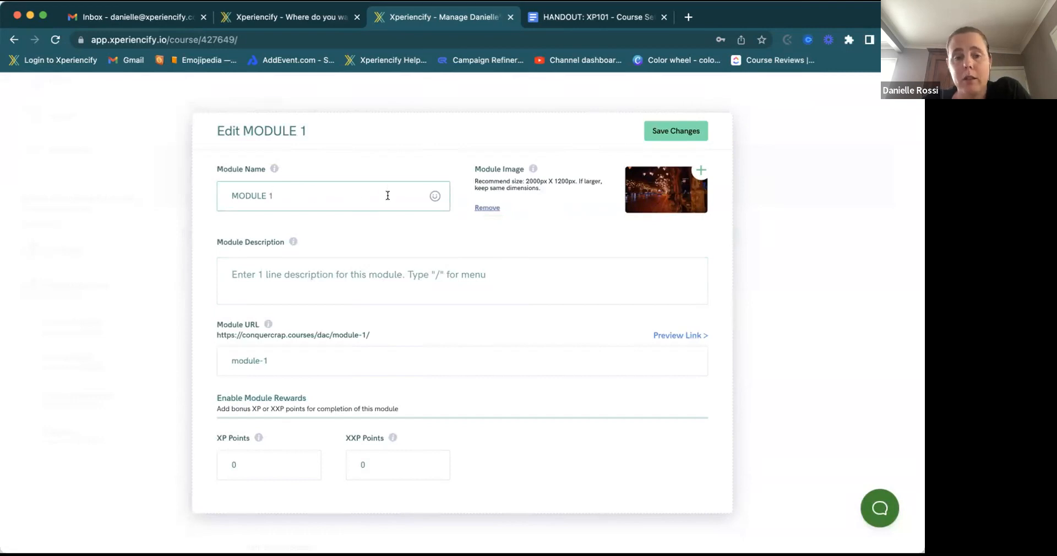
{"action": "left_click", "coordinate": [338, 233]}
{"action": "left_click", "coordinate": [219, 279]}
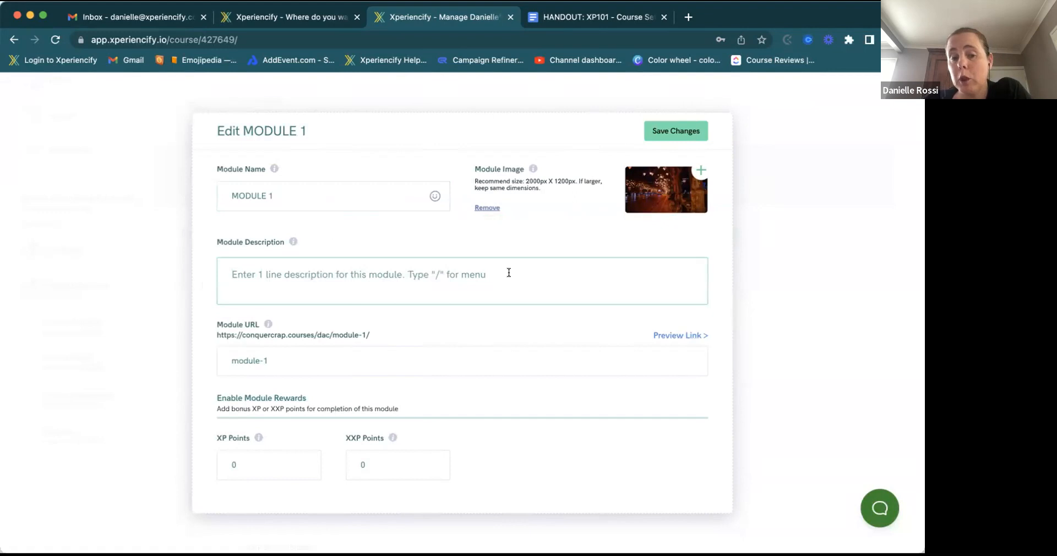
{"action": "left_click", "coordinate": [347, 360]}
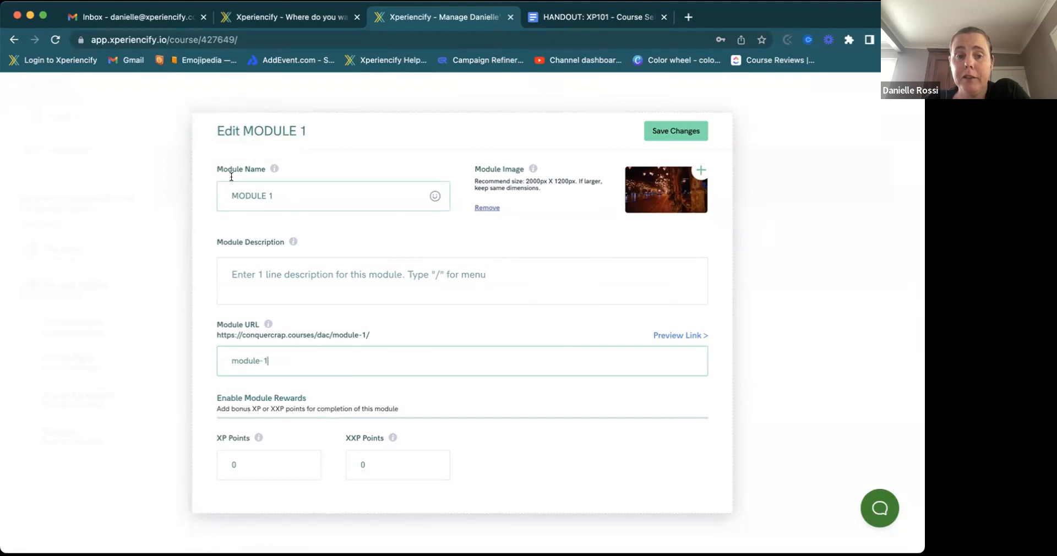
- Change MODULE 1's URL slug to m1 and save the module
{"action": "left_click", "coordinate": [268, 196]}
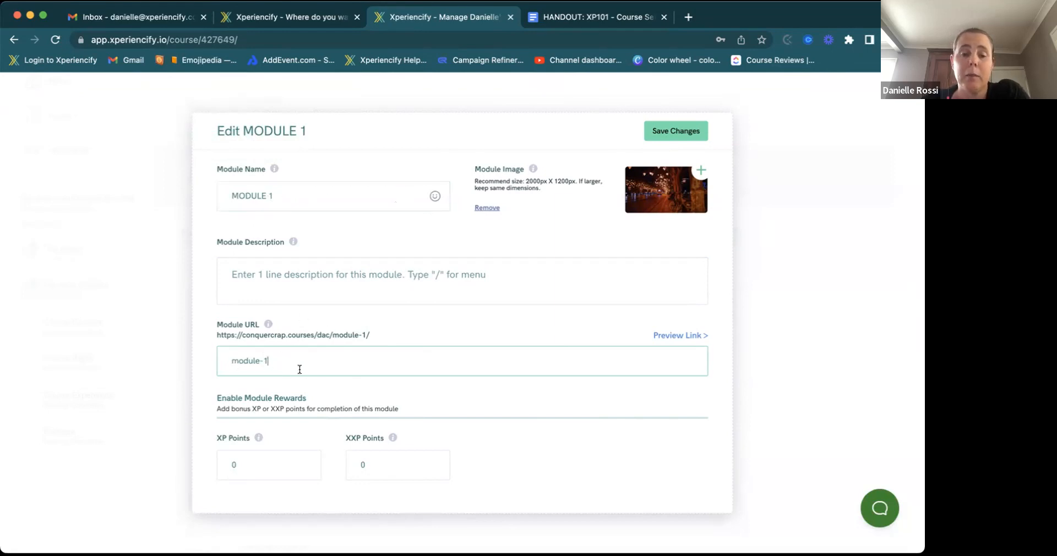
{"action": "key", "text": "BackSpace"}
{"action": "key", "text": "BackSpace"}
{"action": "key", "text": "BackSpace"}
{"action": "key", "text": "BackSpace"}
{"action": "key", "text": "BackSpace"}
{"action": "key", "text": "BackSpace"}
{"action": "key", "text": "BackSpace"}
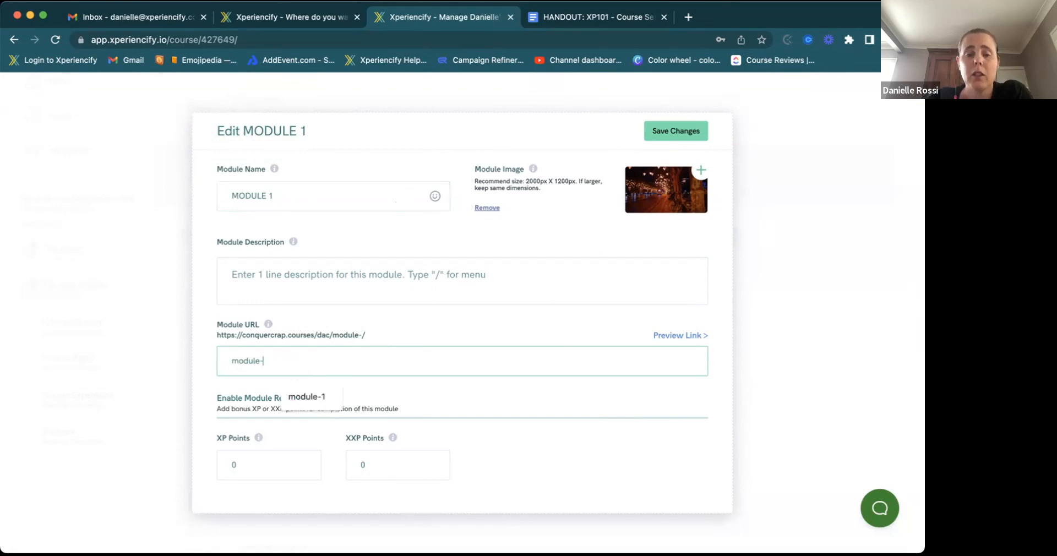
{"action": "type", "text": "1"}
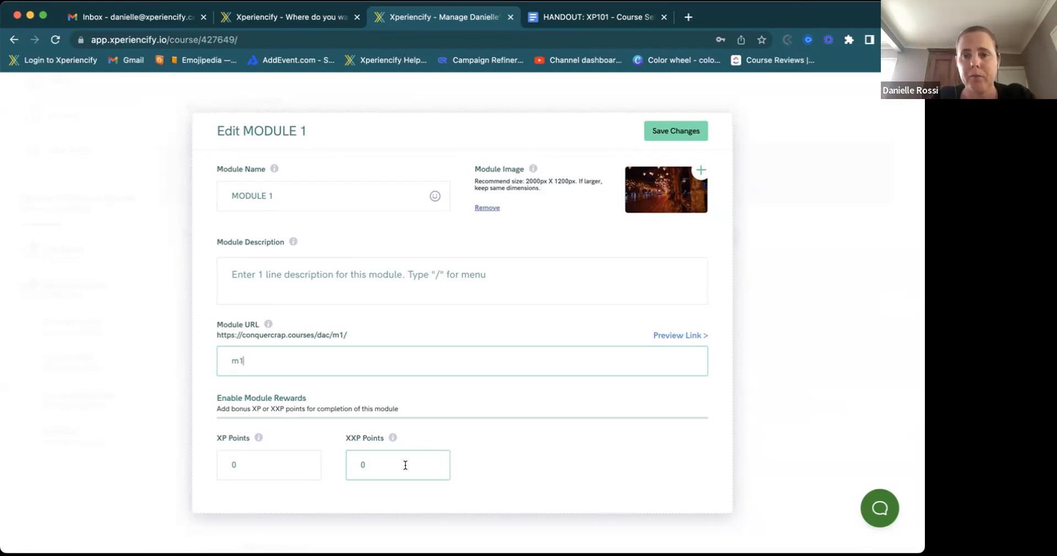
{"action": "left_click", "coordinate": [680, 133]}
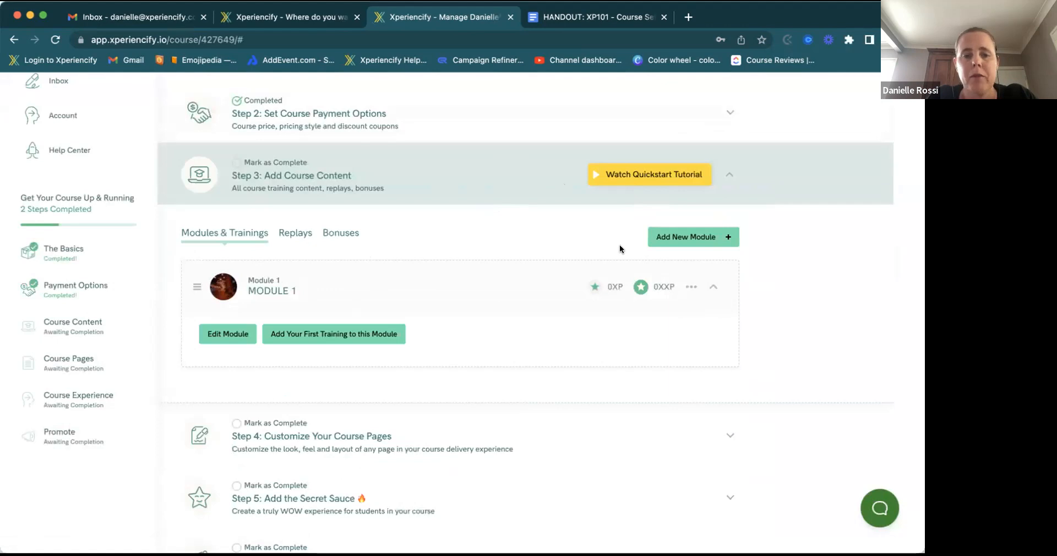
- Add a second module named MODULE 2
{"action": "left_click", "coordinate": [656, 245]}
{"action": "left_click", "coordinate": [389, 197]}
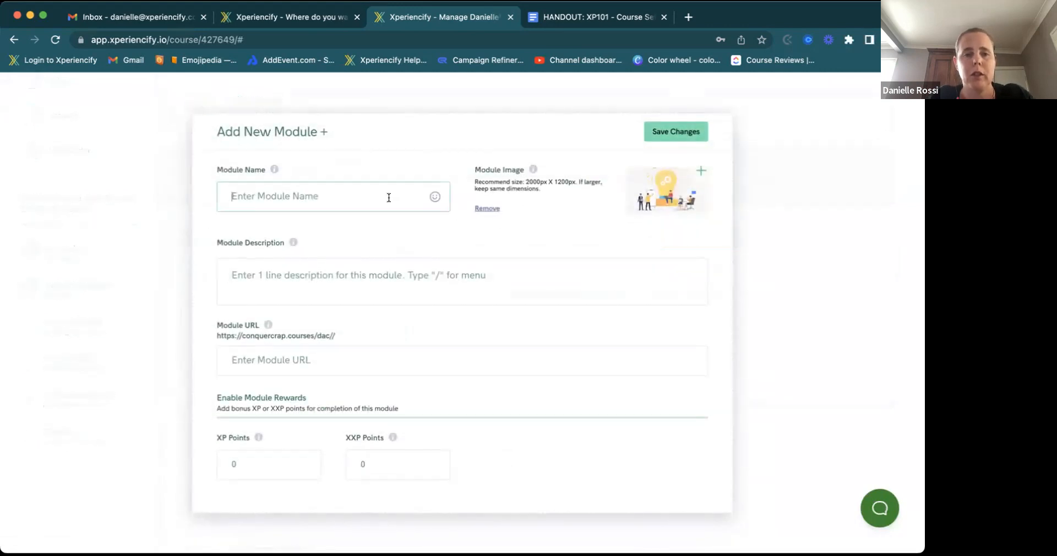
{"action": "type", "text": "M"}
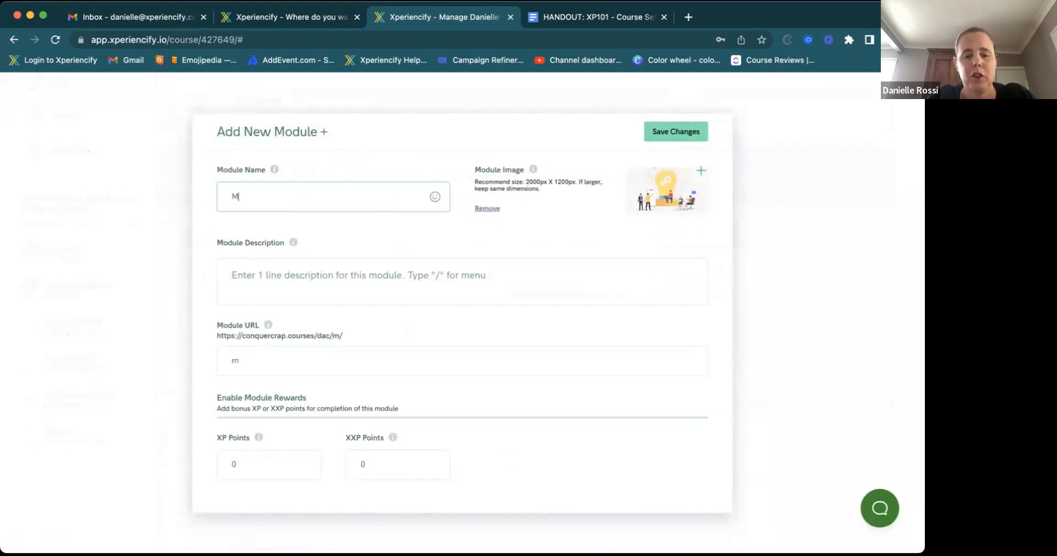
{"action": "type", "text": "ODULE 2"}
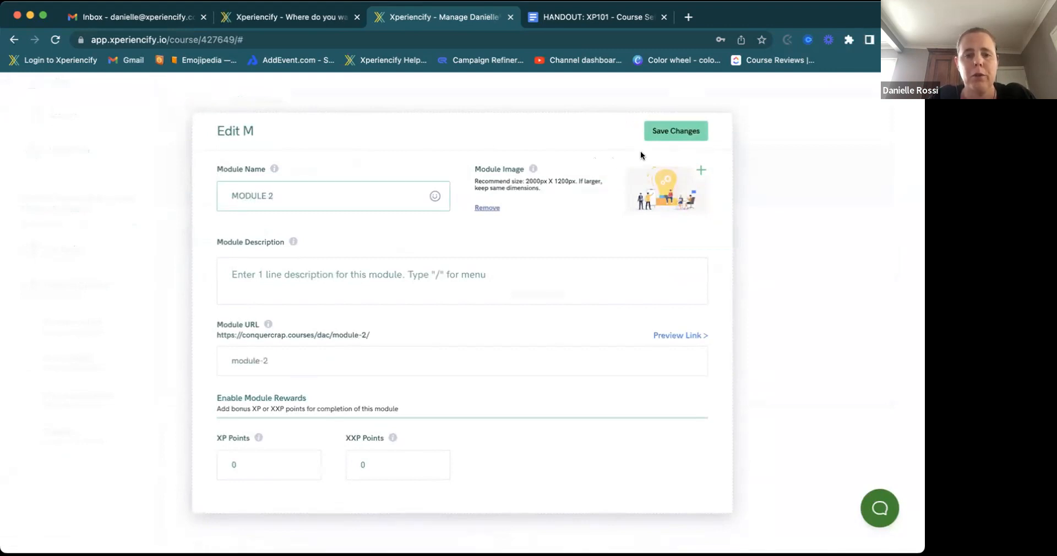
- Give MODULE 2 the description 'This is a description' and save it
{"action": "left_click", "coordinate": [469, 276]}
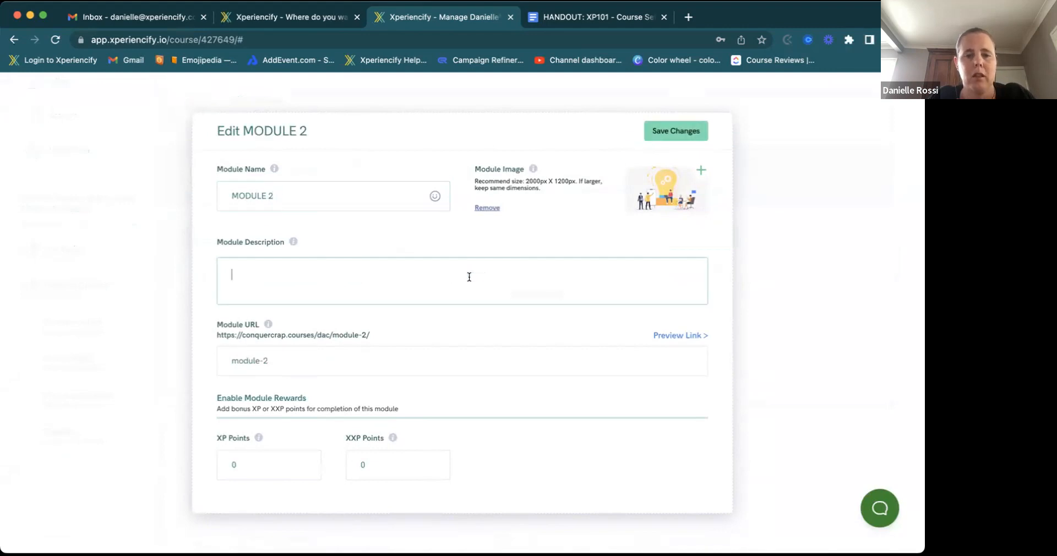
{"action": "type", "text": "THIS IS"}
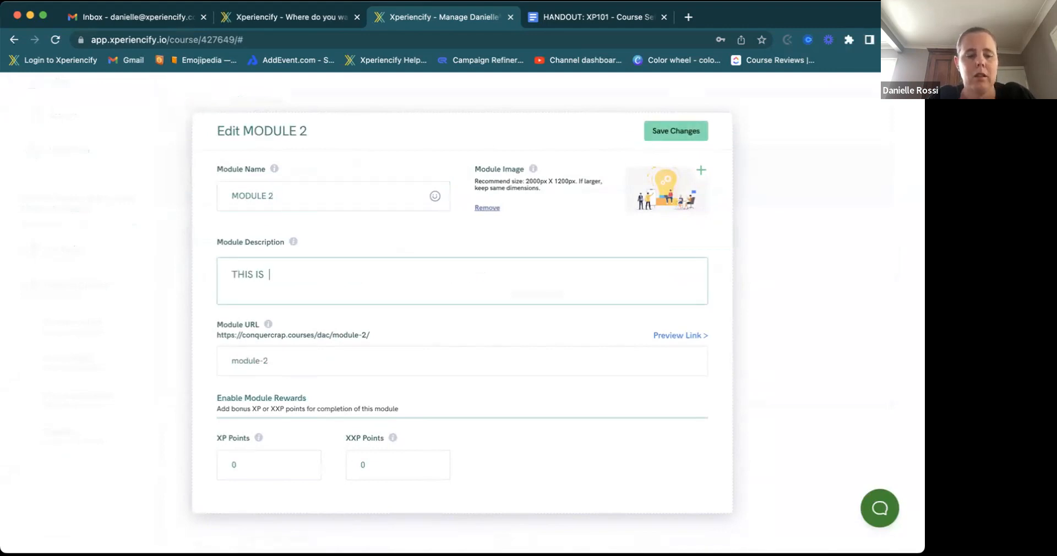
{"action": "key", "text": "BackSpace"}
{"action": "key", "text": "BackSpace"}
{"action": "key", "text": "BackSpace"}
{"action": "key", "text": "BackSpace"}
{"action": "type", "text": "his is a description"}
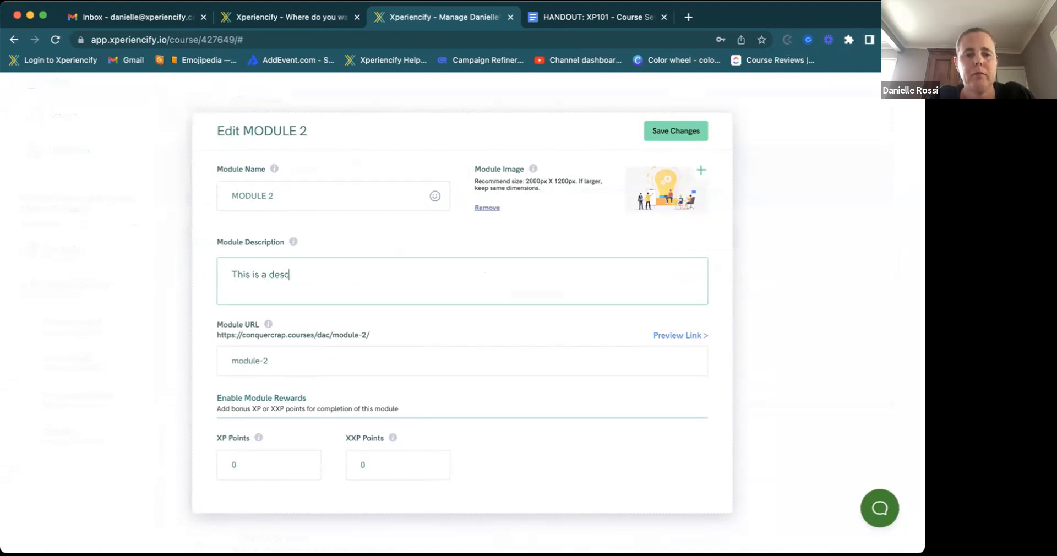
{"action": "left_click", "coordinate": [695, 185]}
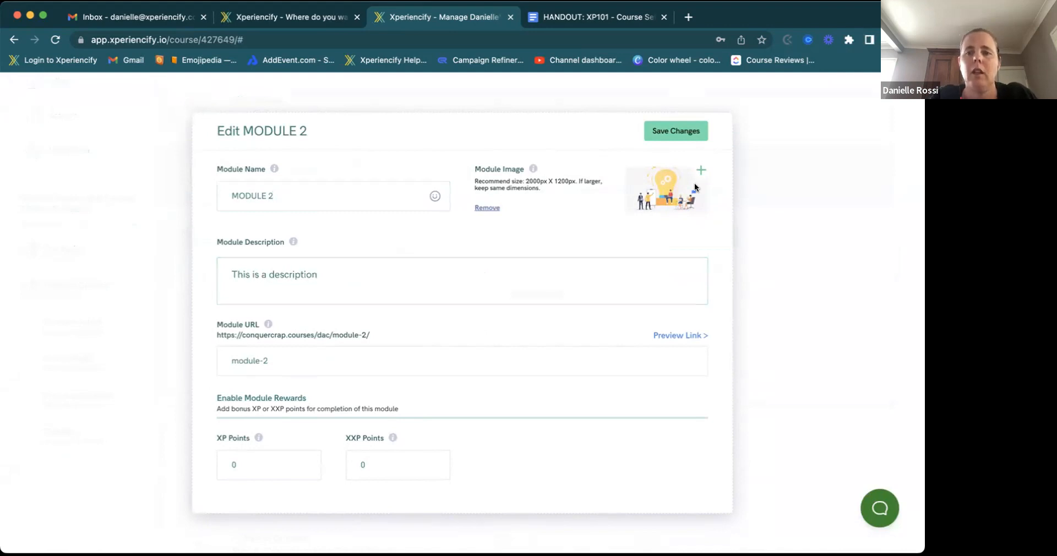
{"action": "left_click", "coordinate": [685, 134]}
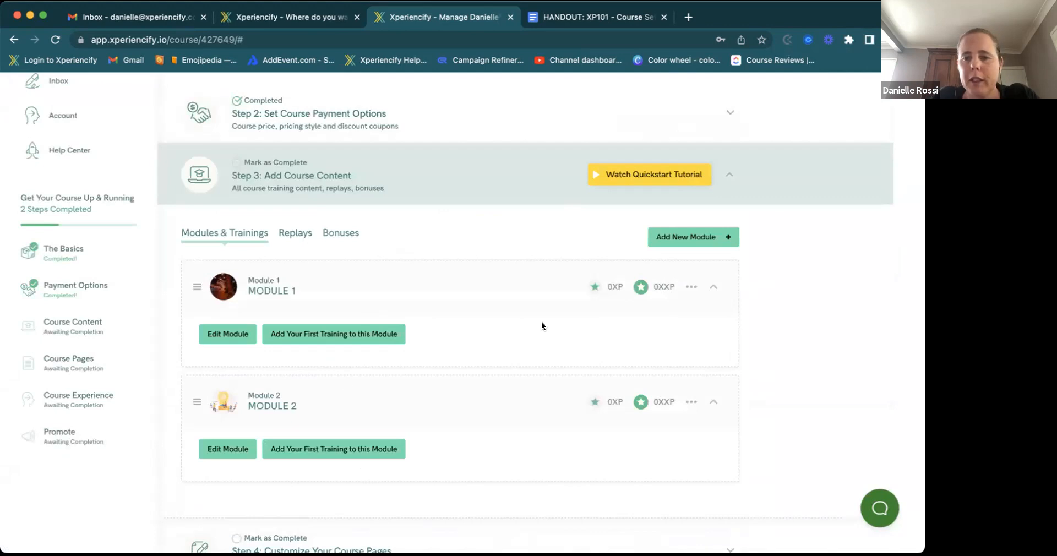
- Add and save MODULE 3, then start a first training under Module 1
{"action": "left_click", "coordinate": [677, 237]}
{"action": "left_click", "coordinate": [365, 201]}
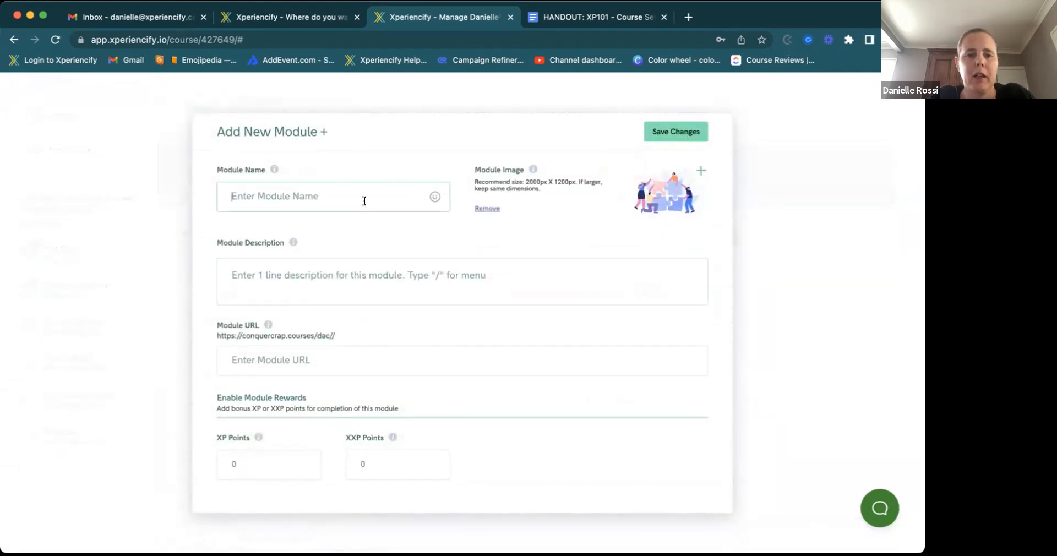
{"action": "type", "text": "MODULE 3"}
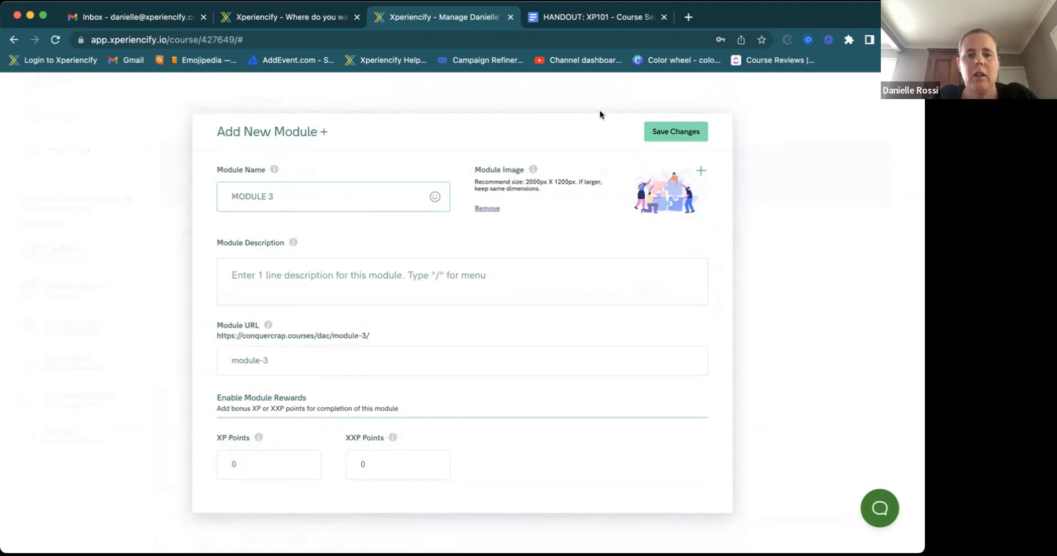
{"action": "left_click", "coordinate": [652, 131]}
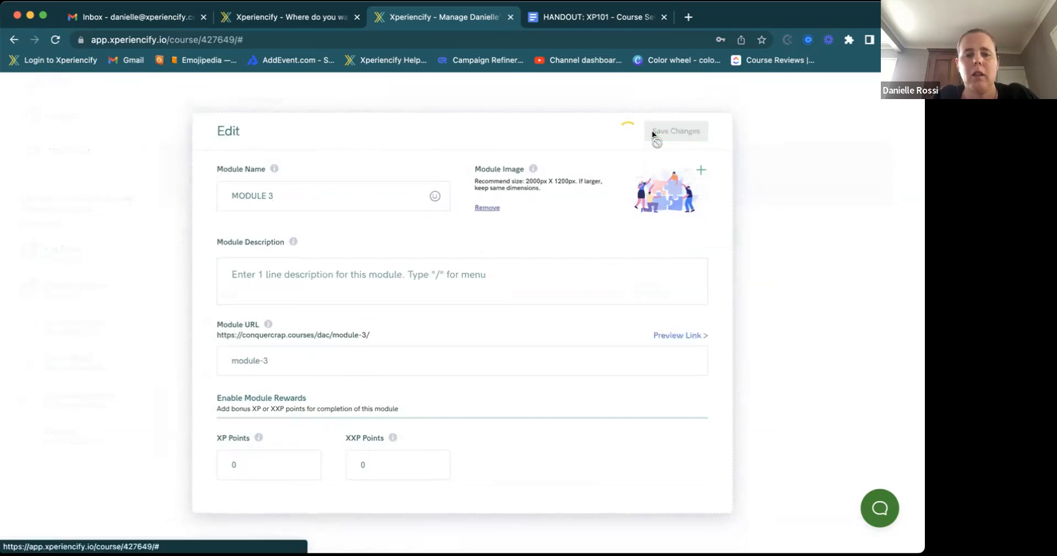
{"action": "scroll", "coordinate": [428, 308], "scroll_direction": "down", "scroll_amount": 3}
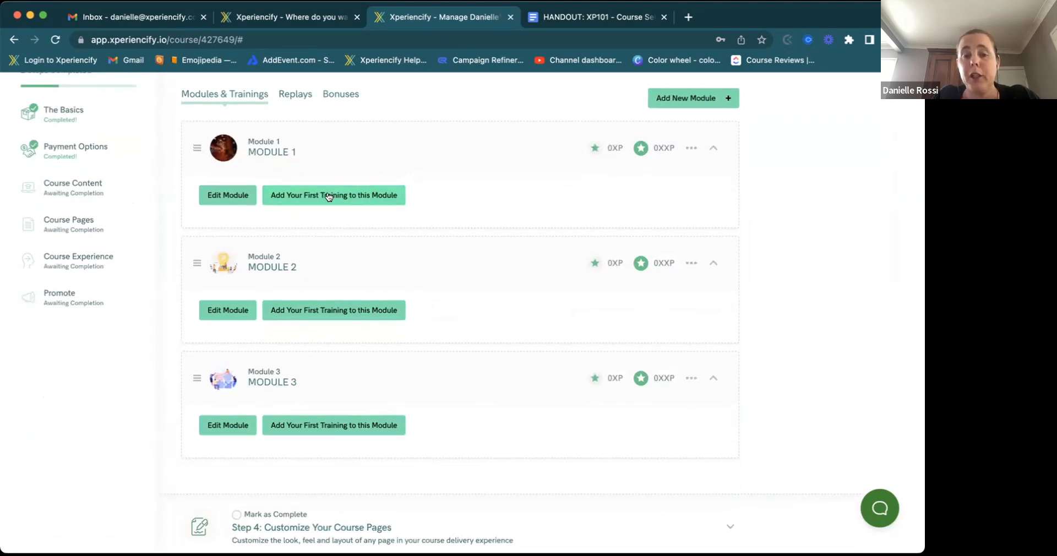
{"action": "left_click", "coordinate": [294, 198]}
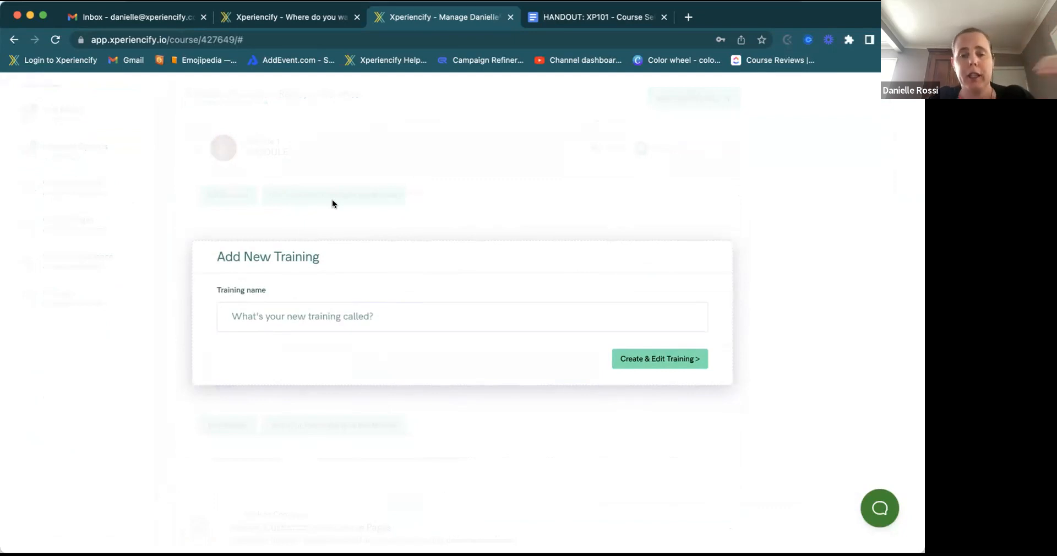
- Create the draft training TRAINING 1 in Module 1 and close its settings
{"action": "left_click", "coordinate": [301, 310]}
{"action": "type", "text": "TRAIN"}
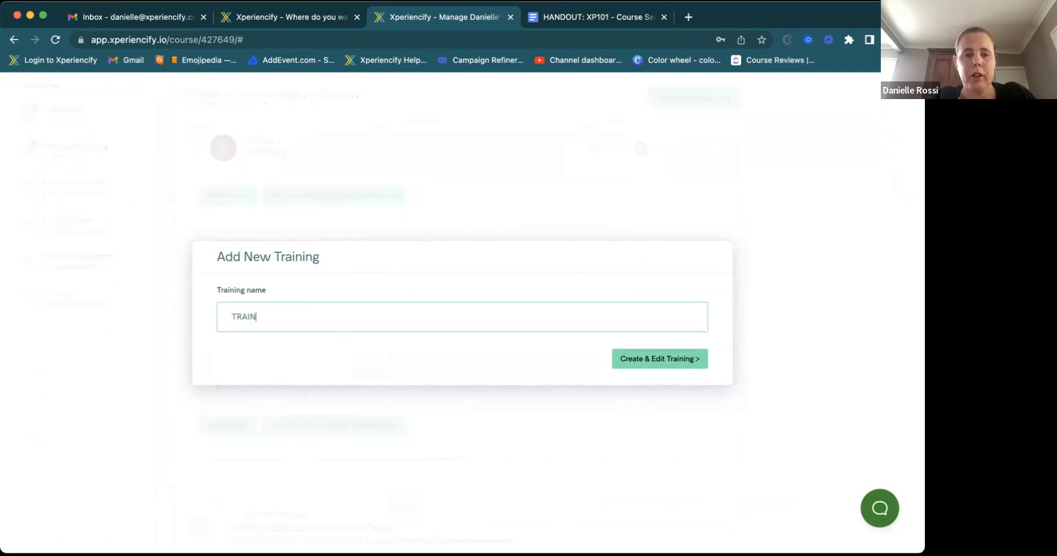
{"action": "type", "text": "ING"}
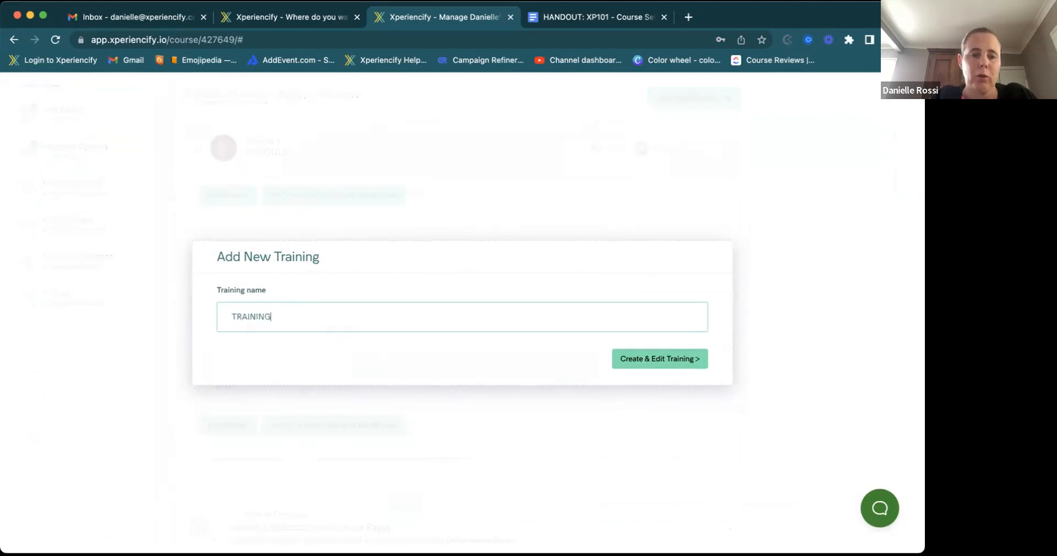
{"action": "type", "text": "ING 1"}
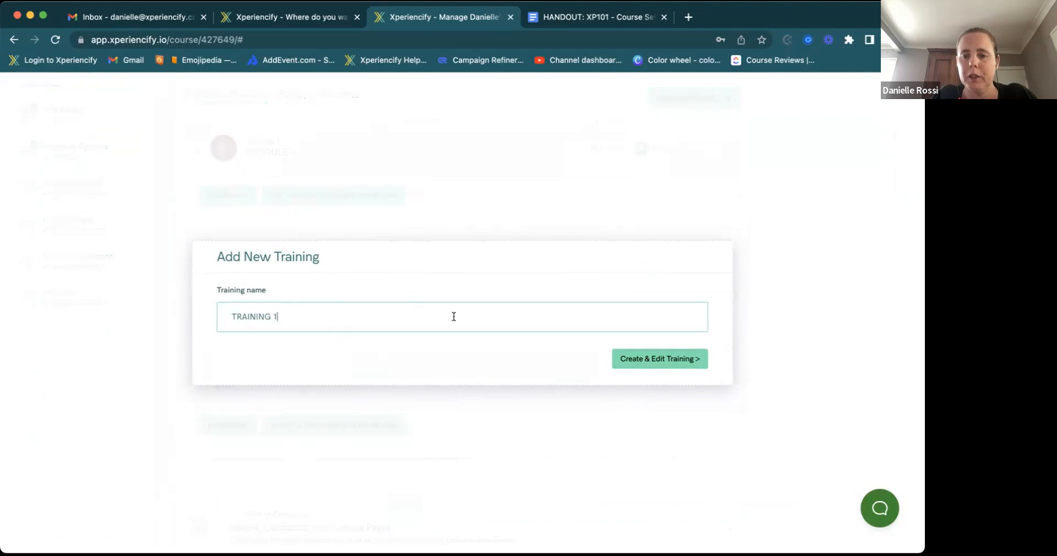
{"action": "left_click", "coordinate": [631, 358]}
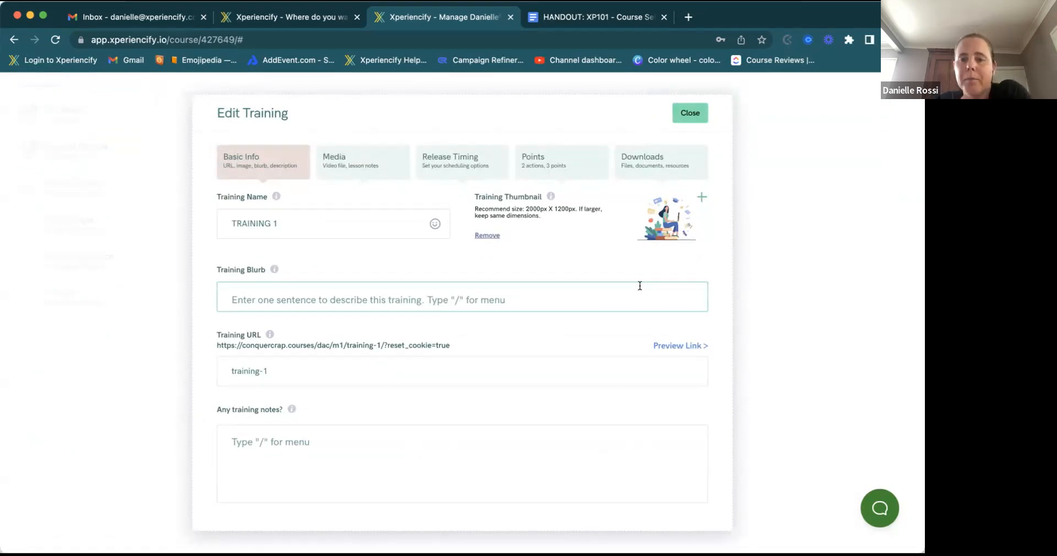
{"action": "left_click", "coordinate": [683, 114]}
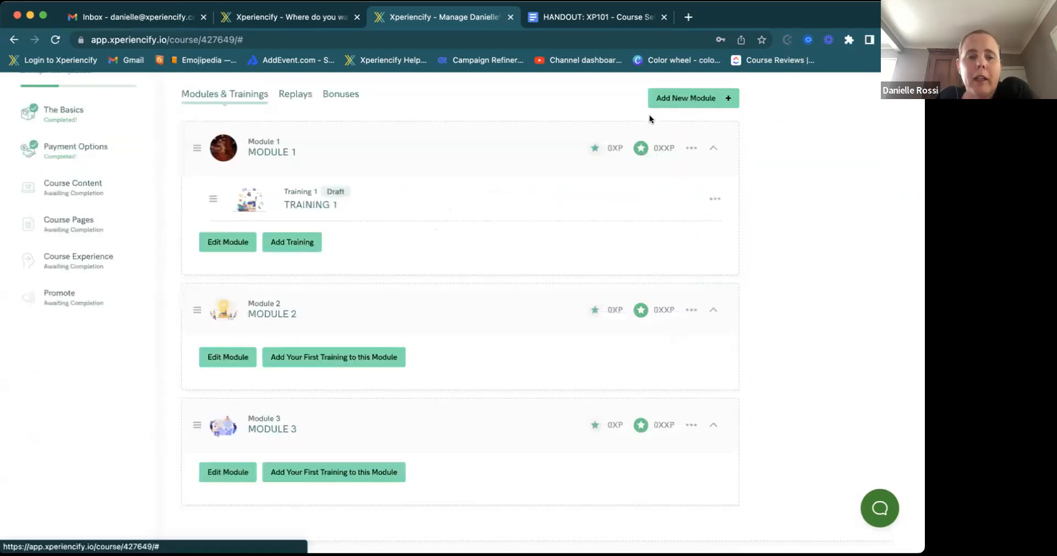
{"action": "scroll", "coordinate": [397, 198], "scroll_direction": "up", "scroll_amount": 2}
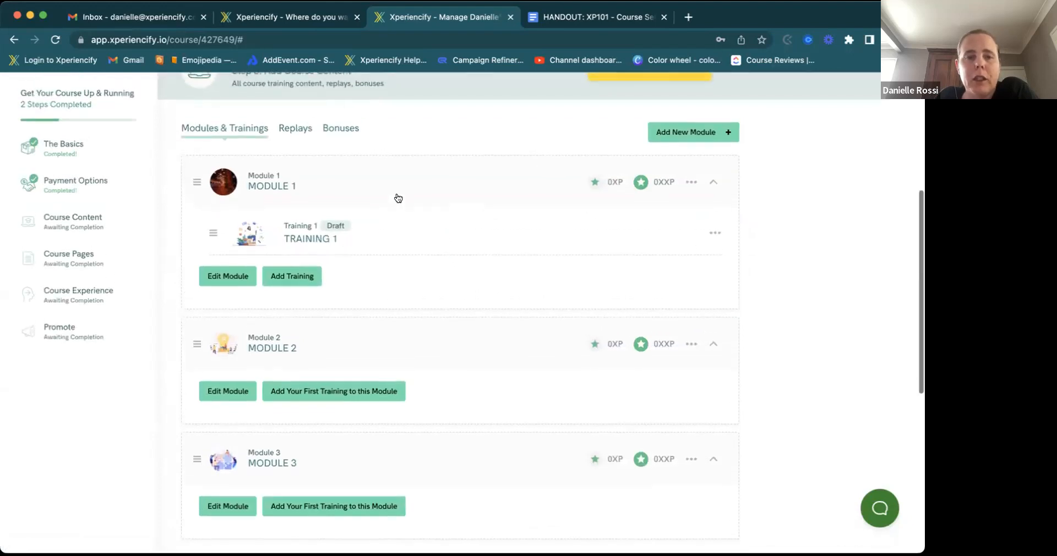
{"action": "scroll", "coordinate": [398, 198], "scroll_direction": "up", "scroll_amount": 1}
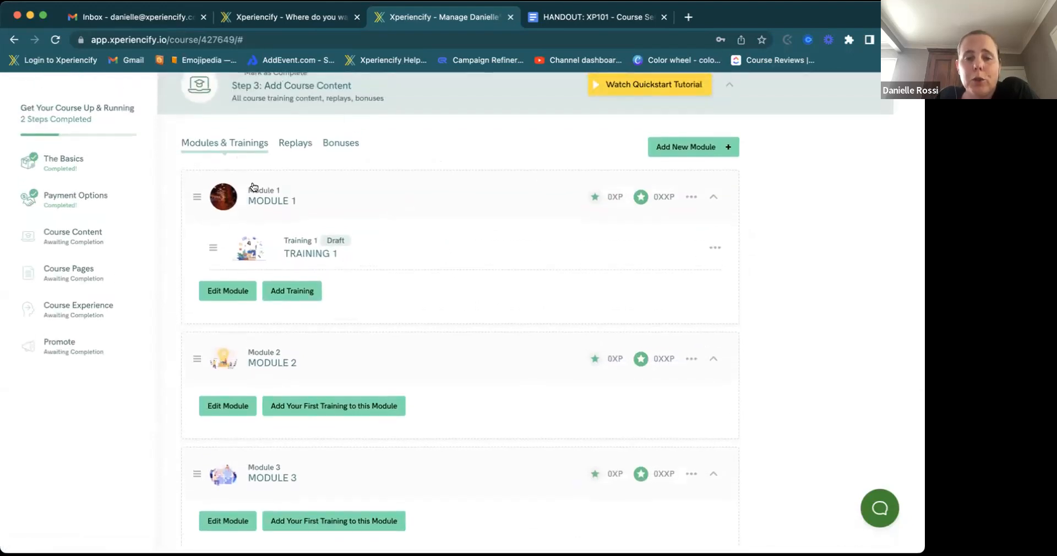
- Open TRAINING 1's Edit Training form and select its Training Name field
{"action": "left_click", "coordinate": [312, 252]}
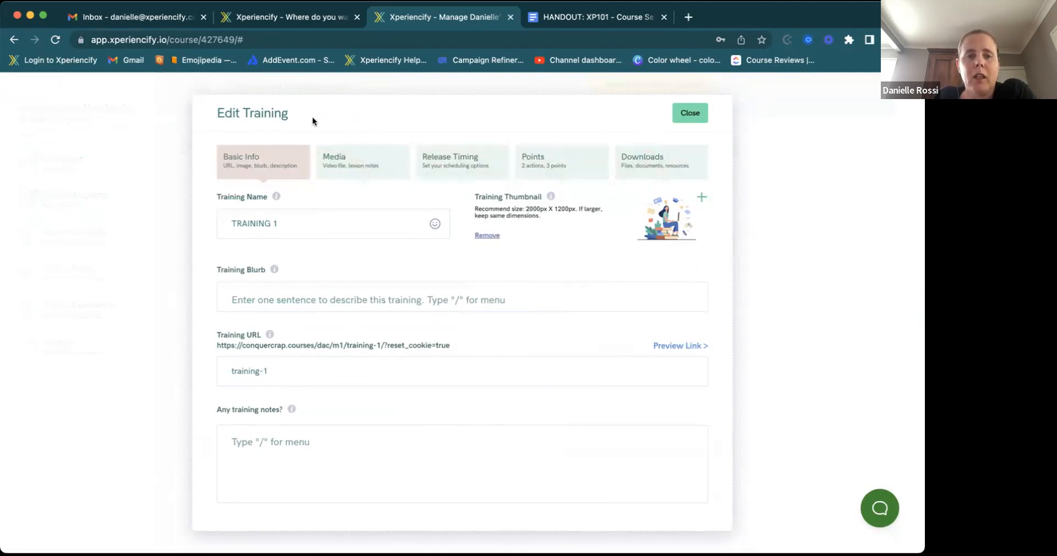
{"action": "left_click", "coordinate": [276, 228]}
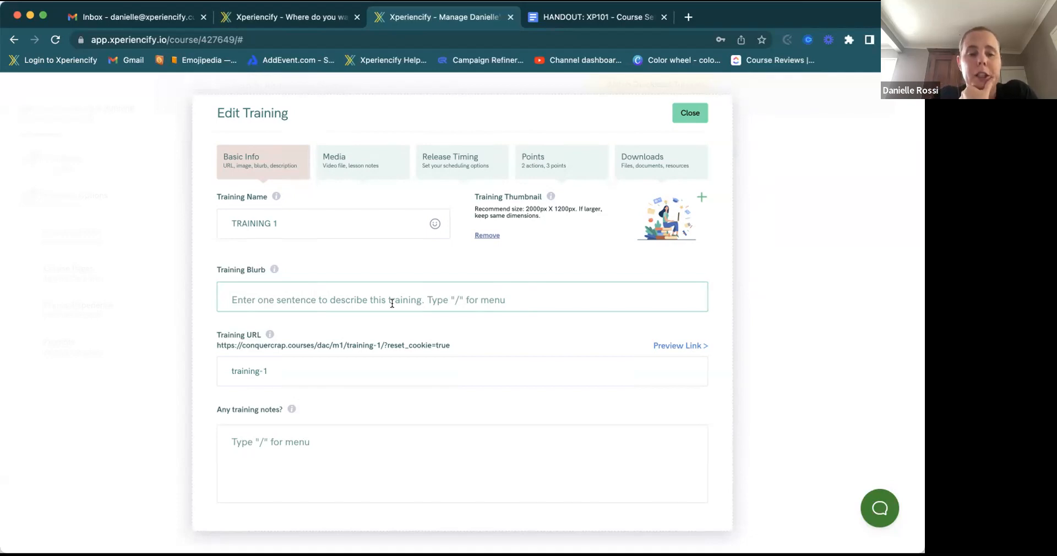
- Select the training-1 URL slug, then show TRAINING 1's Media video options
{"action": "left_click", "coordinate": [244, 377]}
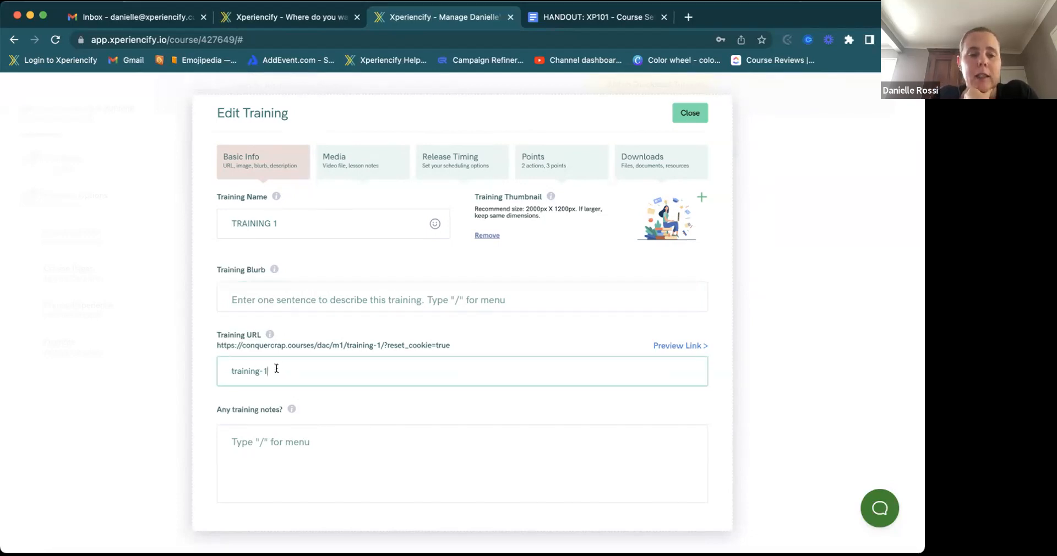
{"action": "left_click_drag", "start_coordinate": [276, 368], "coordinate": [197, 366]}
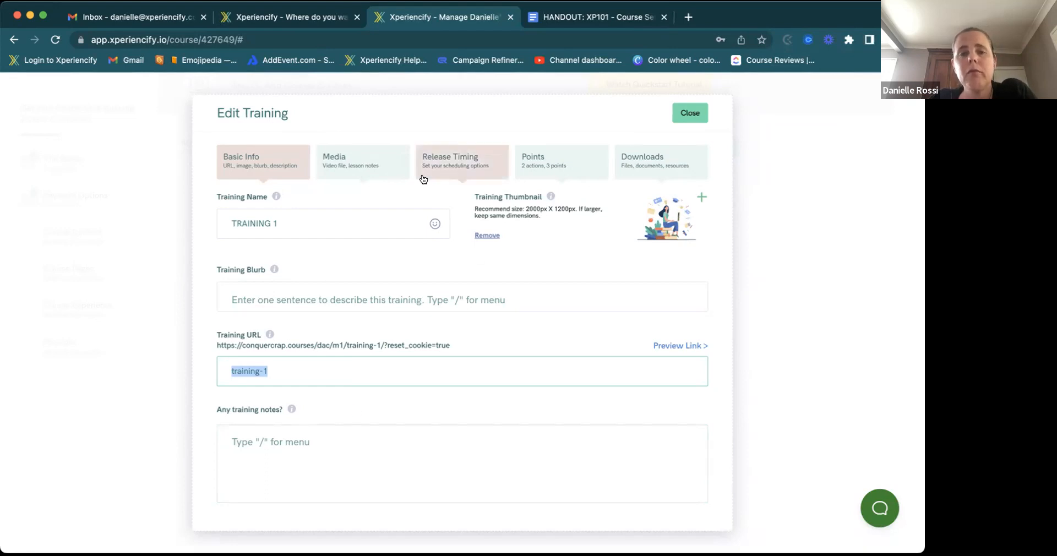
{"action": "left_click", "coordinate": [383, 160]}
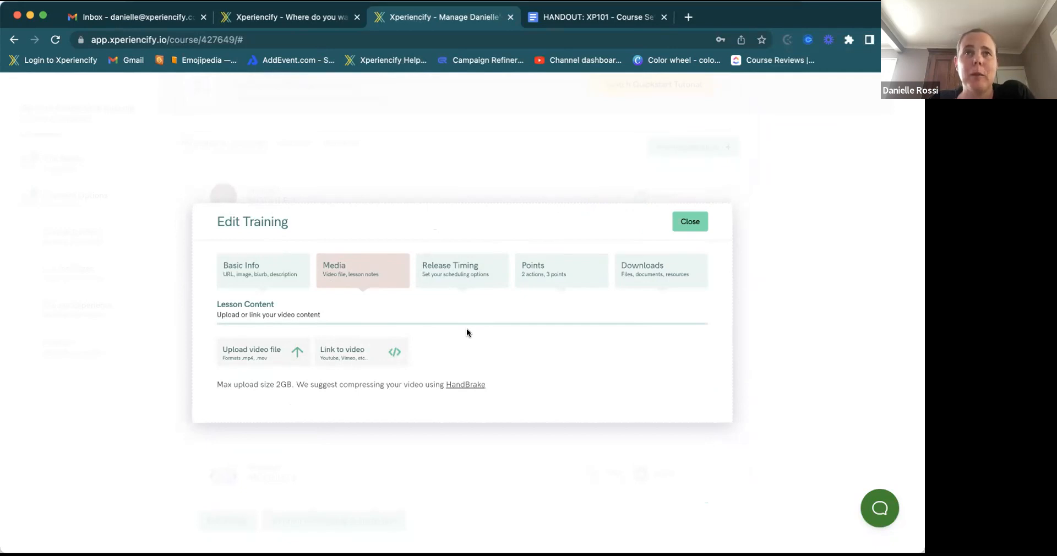
- Move from Basic Info through Media to TRAINING 1's Release Timing section, currently Draft
{"action": "left_click", "coordinate": [295, 265]}
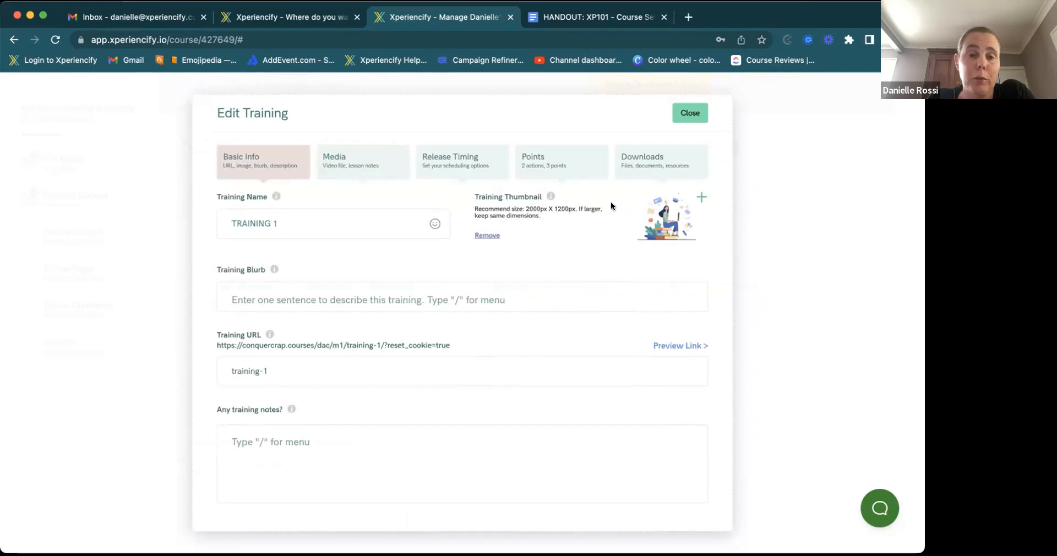
{"action": "left_click", "coordinate": [382, 157]}
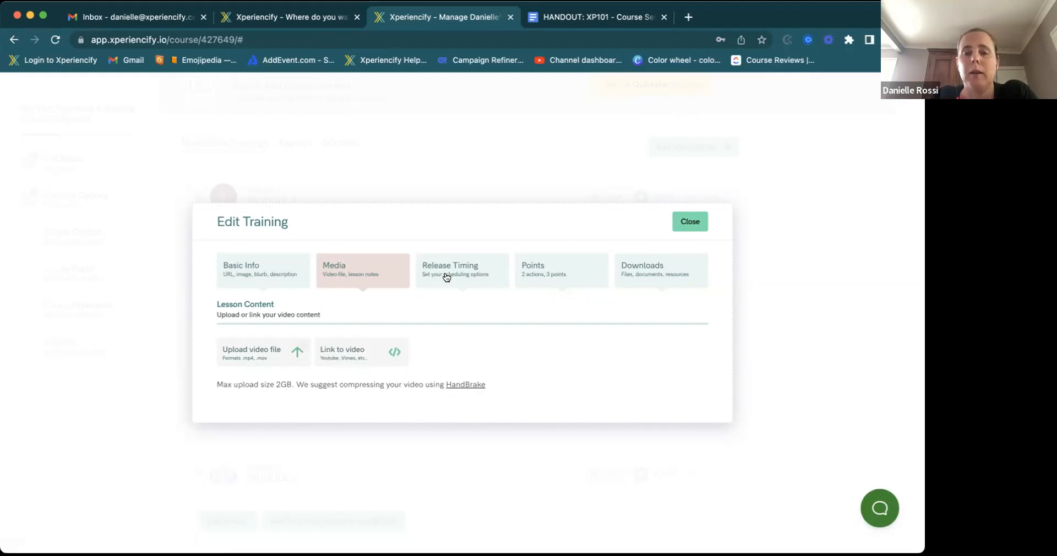
{"action": "left_click", "coordinate": [470, 269]}
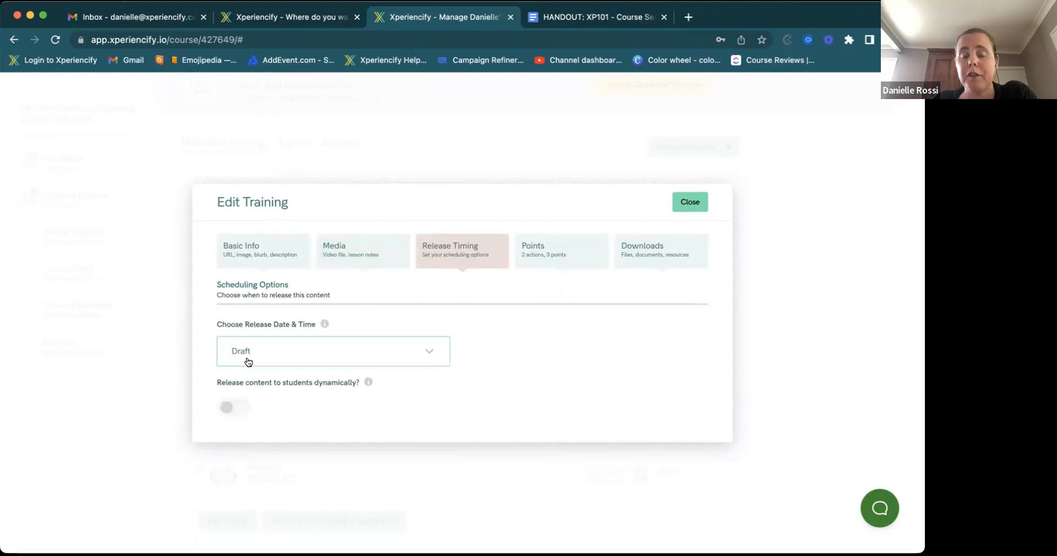
- Bring up the Choose Release Date & Time choices for TRAINING 1
{"action": "left_click", "coordinate": [427, 352]}
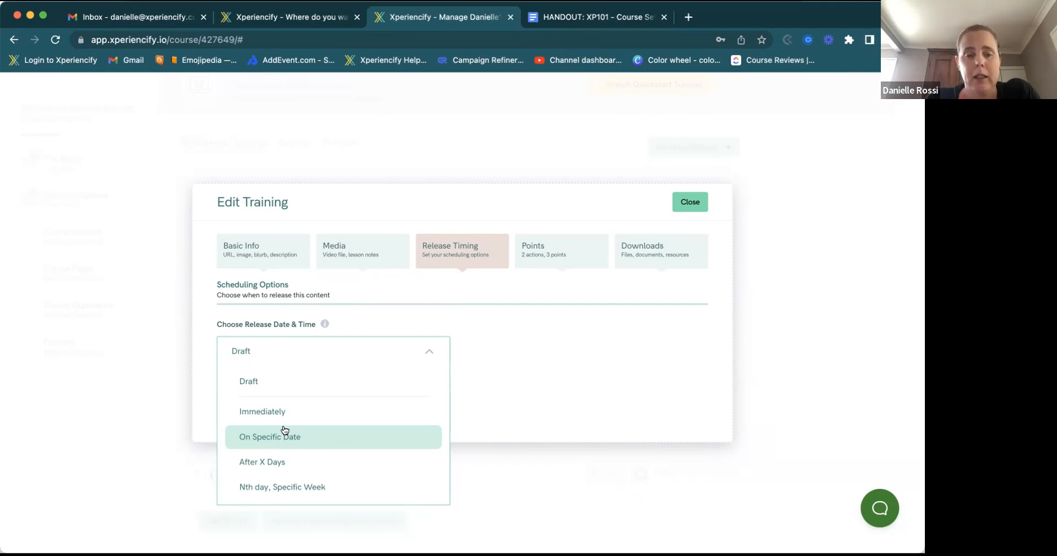
- Set TRAINING 1 to release After X Days, changing the days from 7 to 2
{"action": "left_click", "coordinate": [310, 440]}
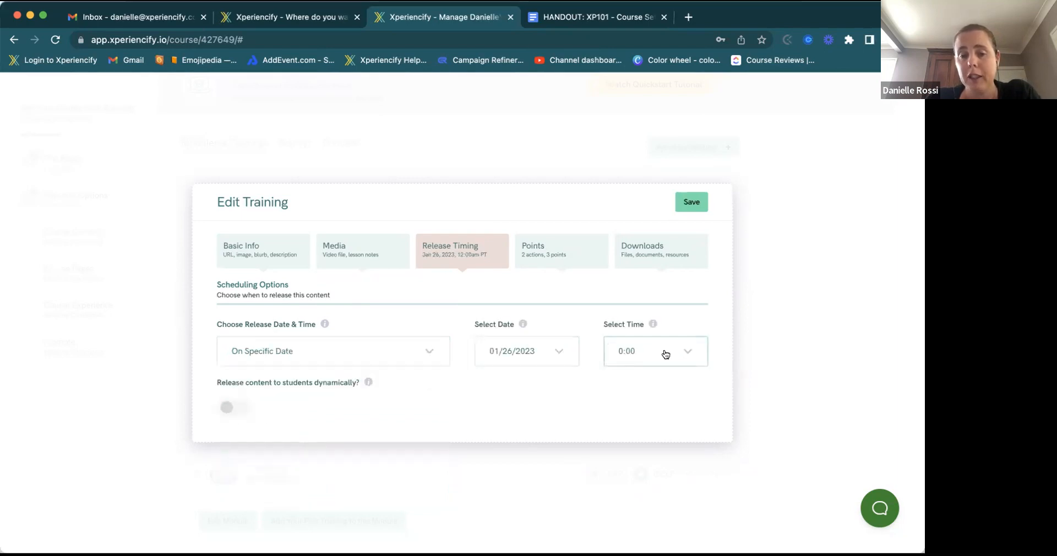
{"action": "left_click", "coordinate": [408, 359]}
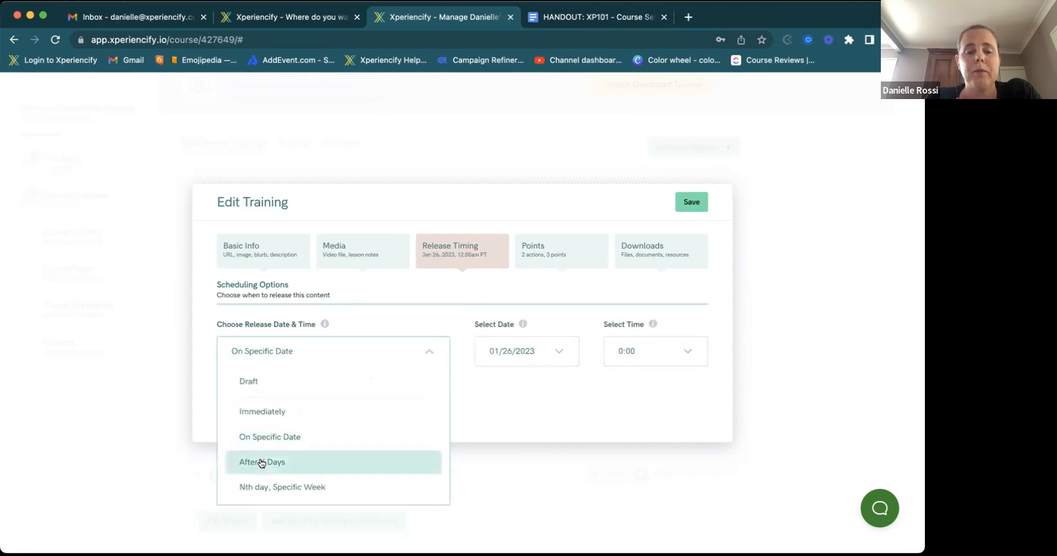
{"action": "left_click", "coordinate": [262, 464]}
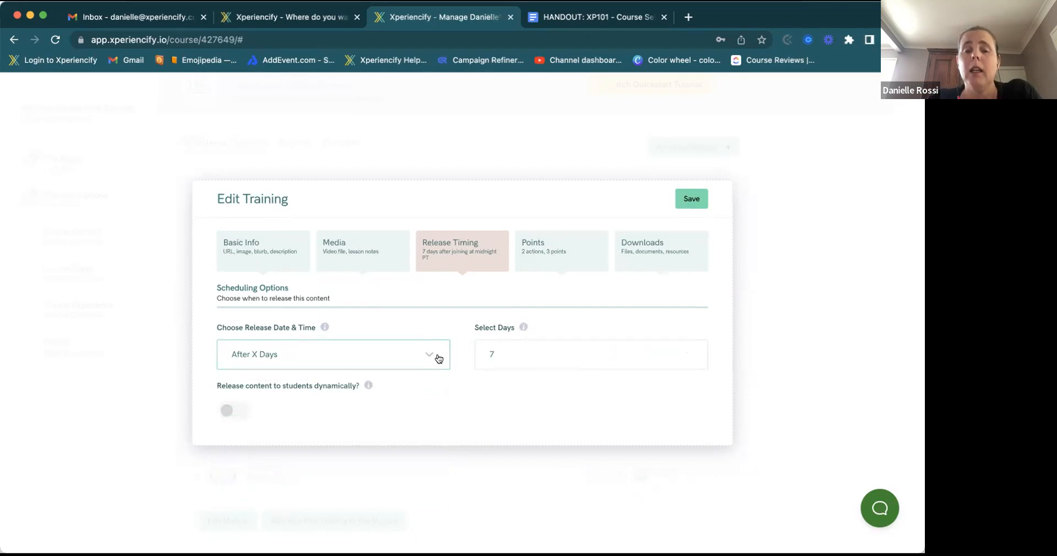
{"action": "left_click", "coordinate": [499, 349]}
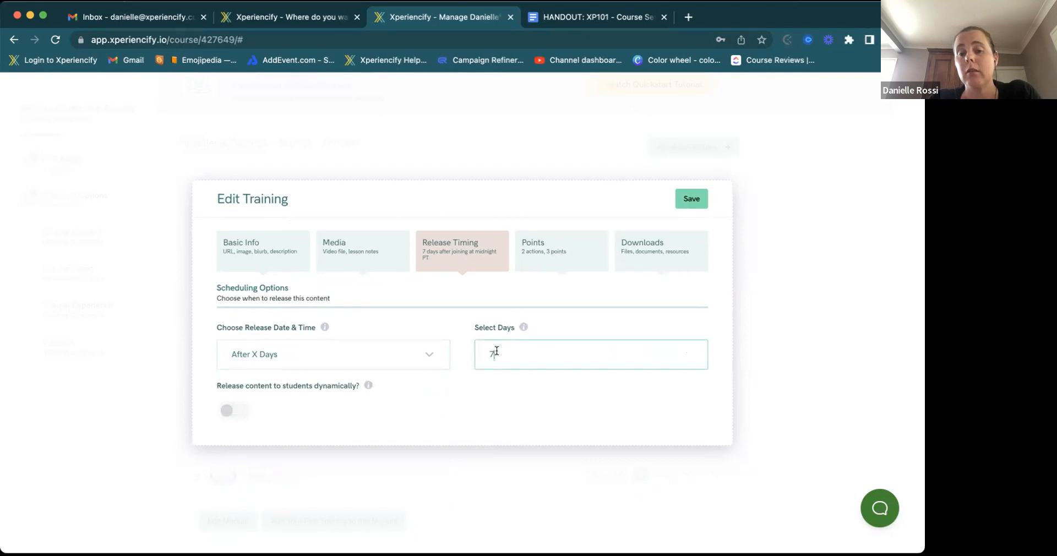
{"action": "key", "text": "BackSpace"}
{"action": "type", "text": "2"}
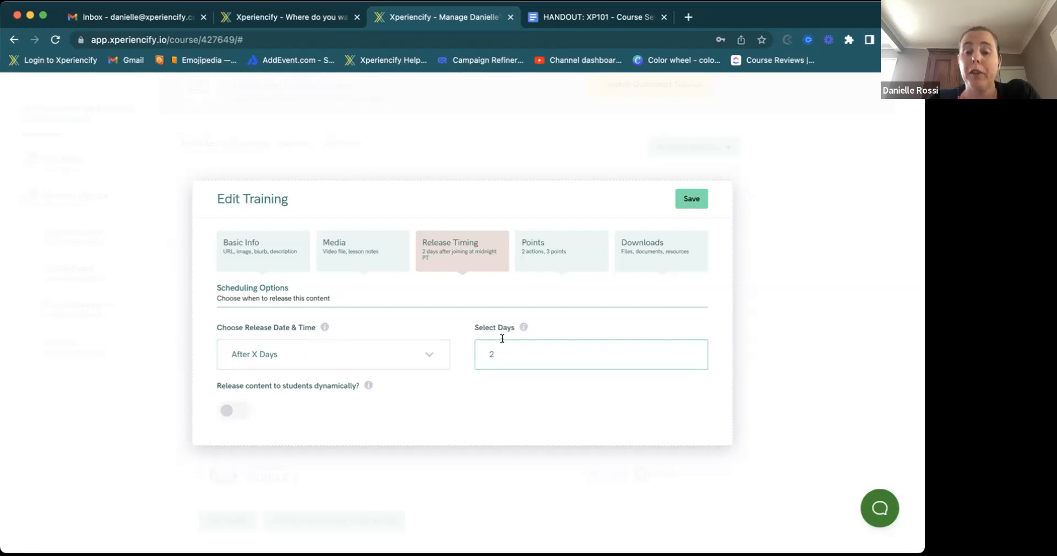
- Switch release timing to Nth day, Specific Week on the 1st Monday after joining
{"action": "left_click", "coordinate": [402, 354]}
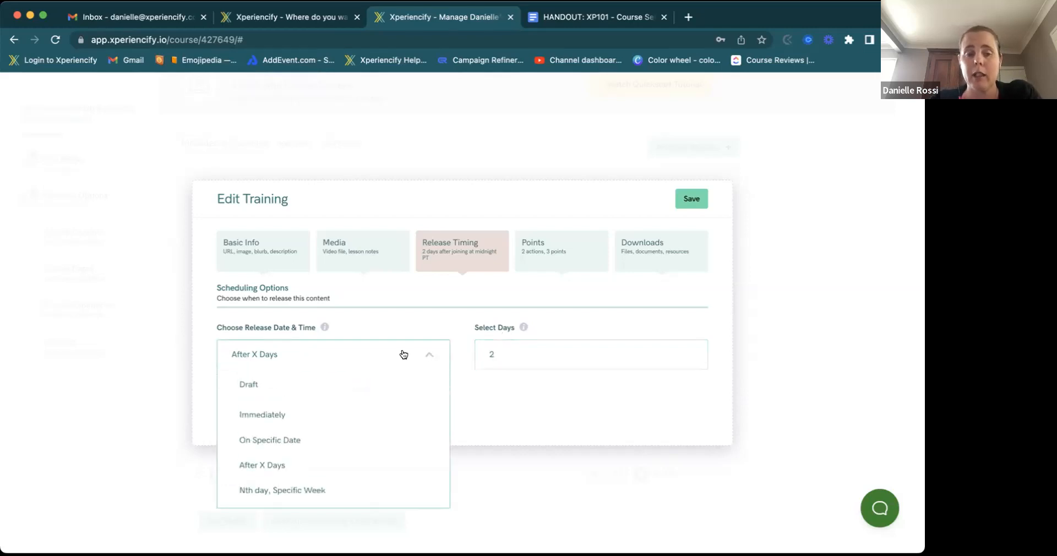
{"action": "left_click", "coordinate": [274, 490]}
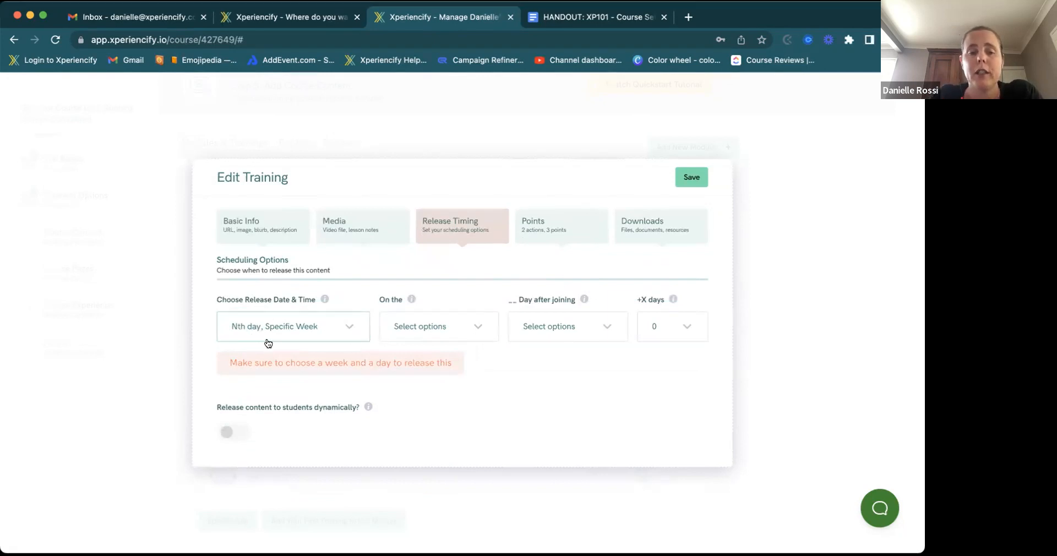
{"action": "left_click", "coordinate": [423, 325]}
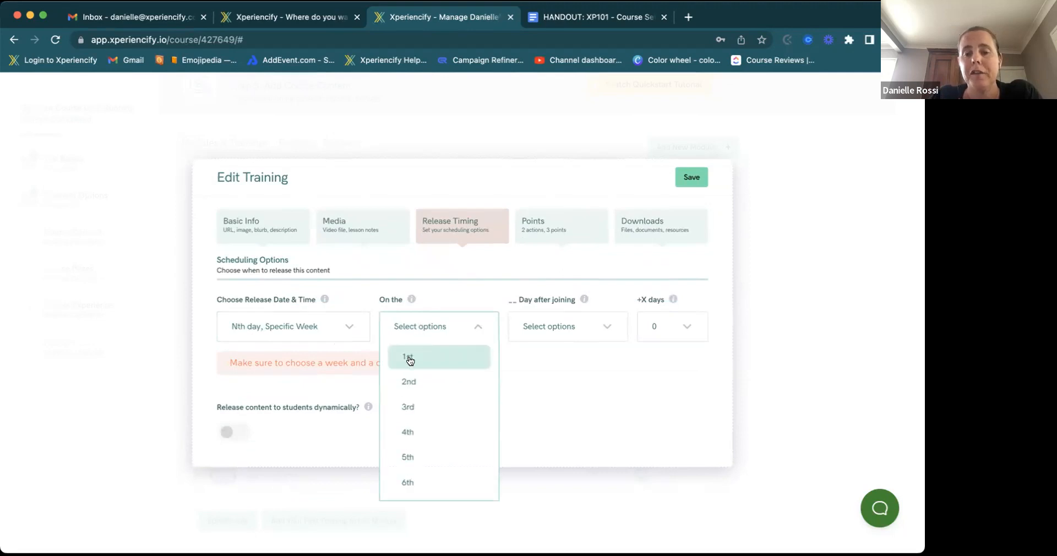
{"action": "left_click", "coordinate": [408, 357]}
{"action": "left_click", "coordinate": [589, 325]}
{"action": "left_click", "coordinate": [549, 359]}
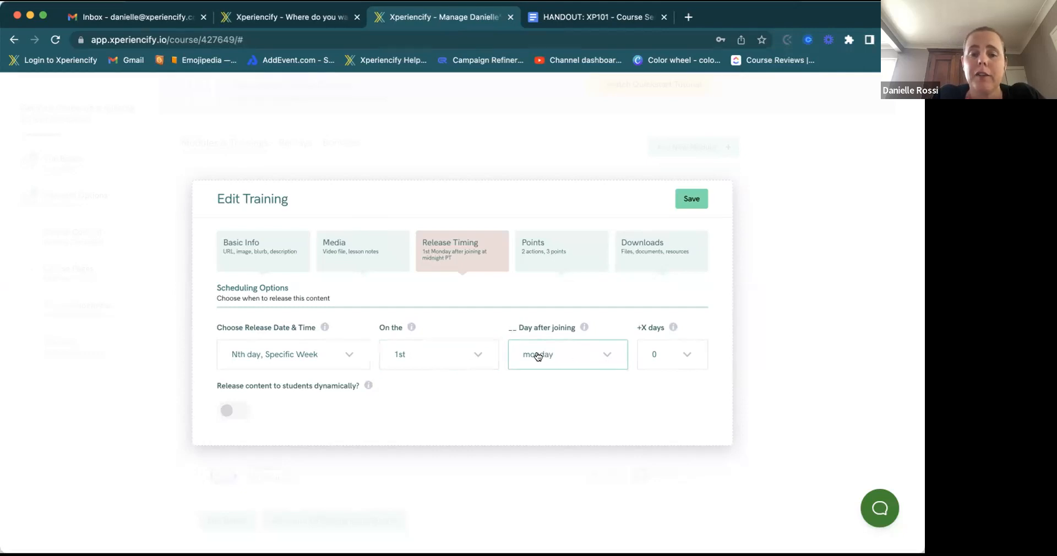
- Add +3 days to the 1st-Monday release, review the weekday and timing choices, then go to Points
{"action": "left_click", "coordinate": [658, 354]}
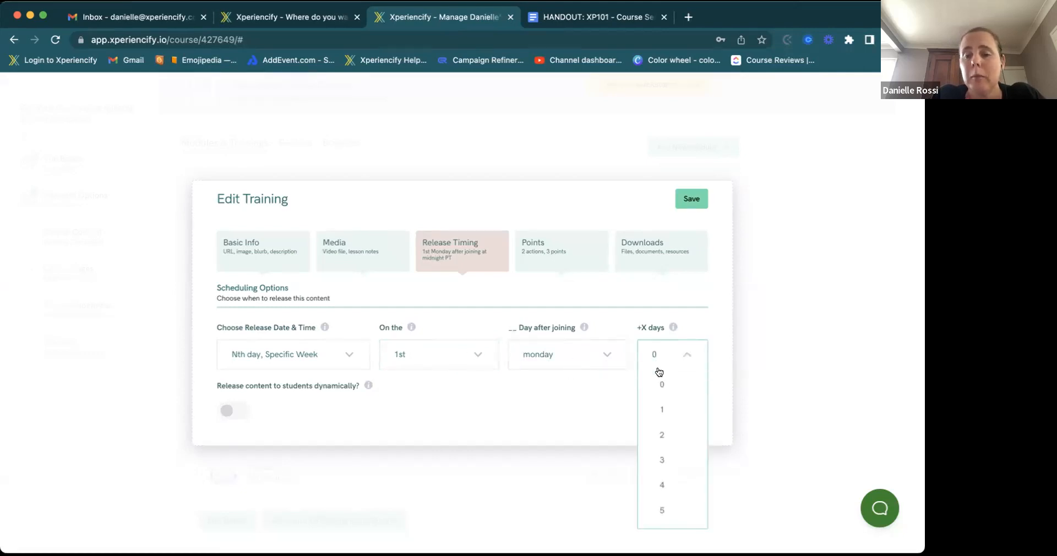
{"action": "left_click", "coordinate": [658, 461]}
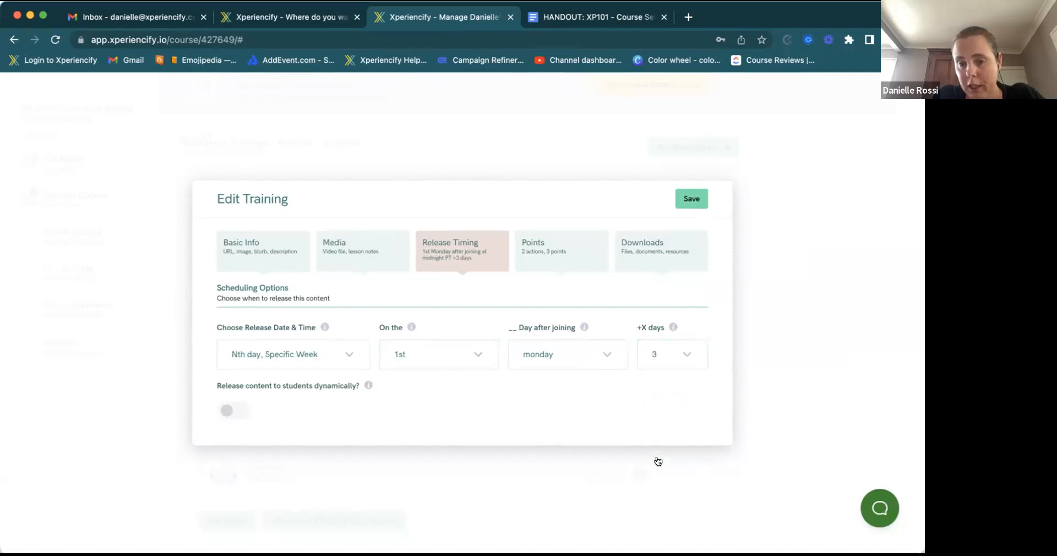
{"action": "left_click", "coordinate": [606, 359]}
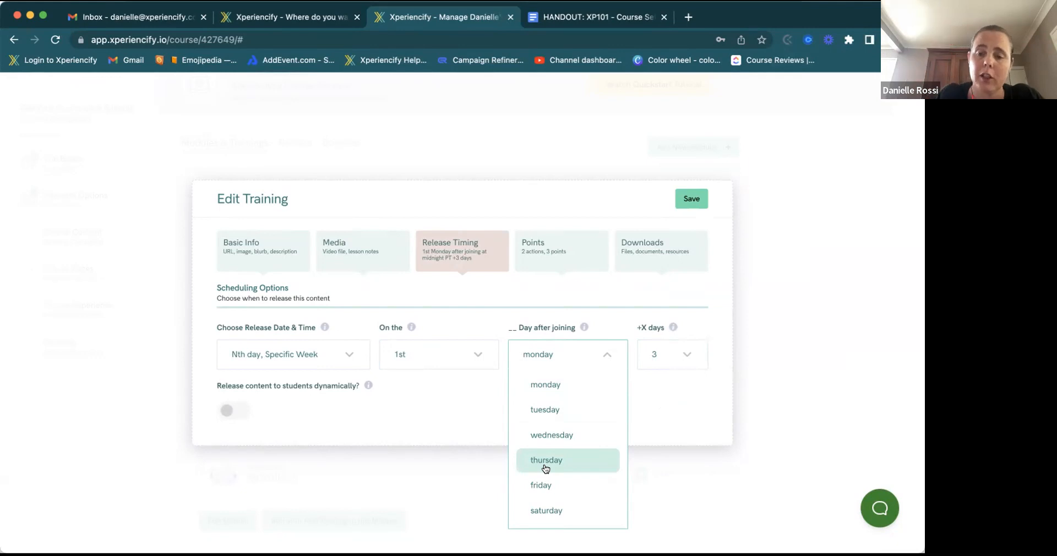
{"action": "left_click", "coordinate": [615, 324]}
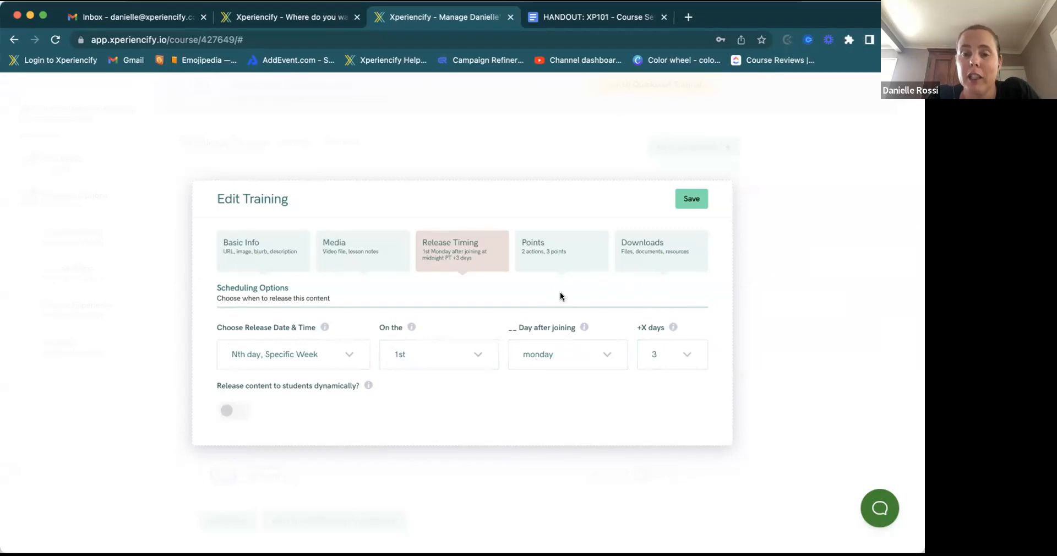
{"action": "left_click", "coordinate": [350, 362]}
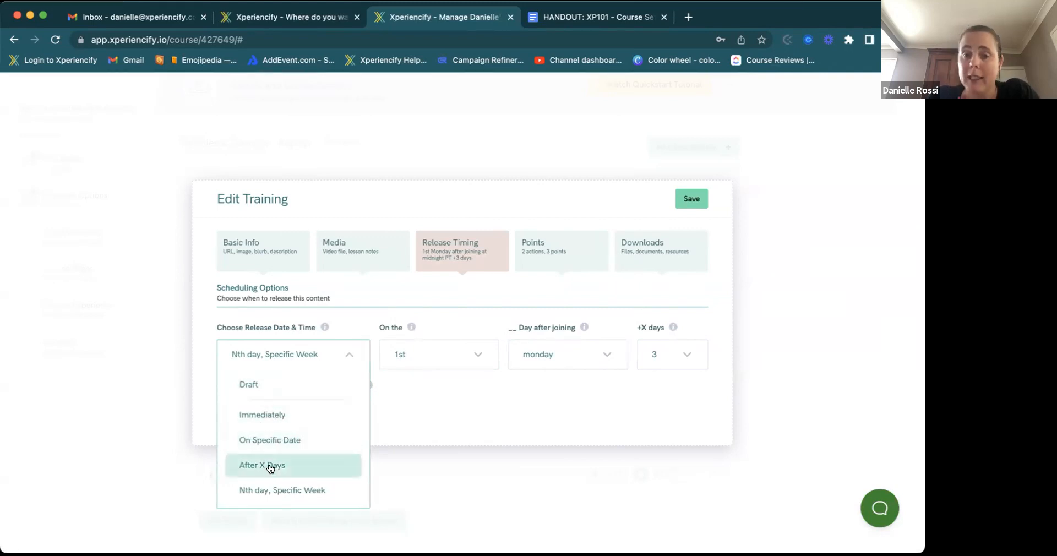
{"action": "left_click", "coordinate": [549, 250]}
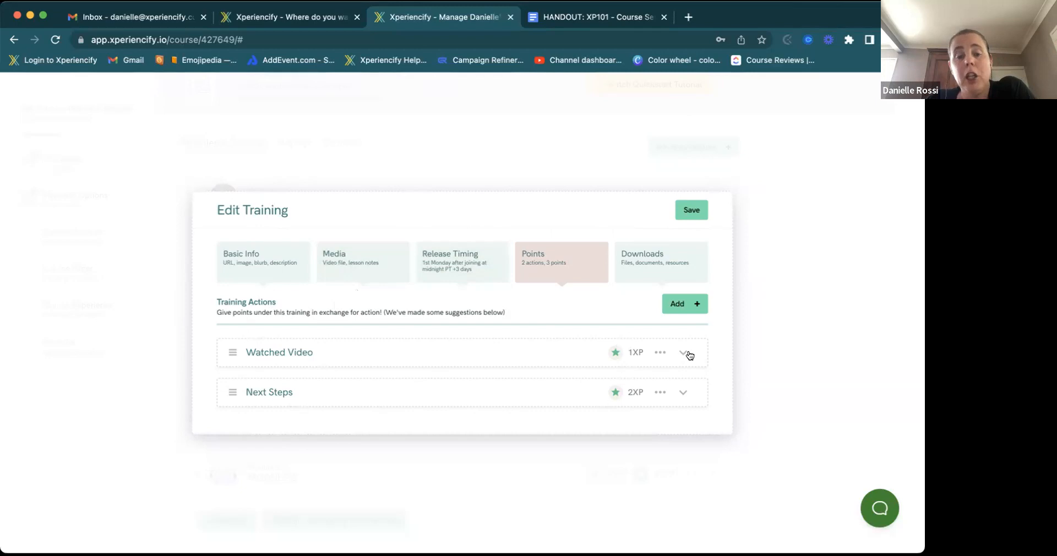
- Check the Watched Video action's '...' options menu and close it without changes
{"action": "left_click", "coordinate": [660, 354]}
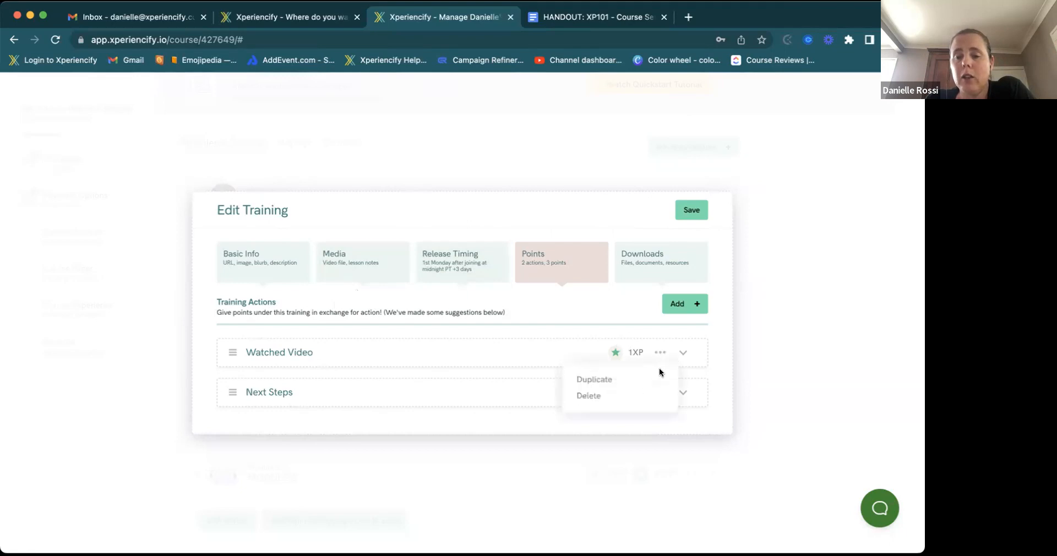
{"action": "left_click", "coordinate": [665, 356]}
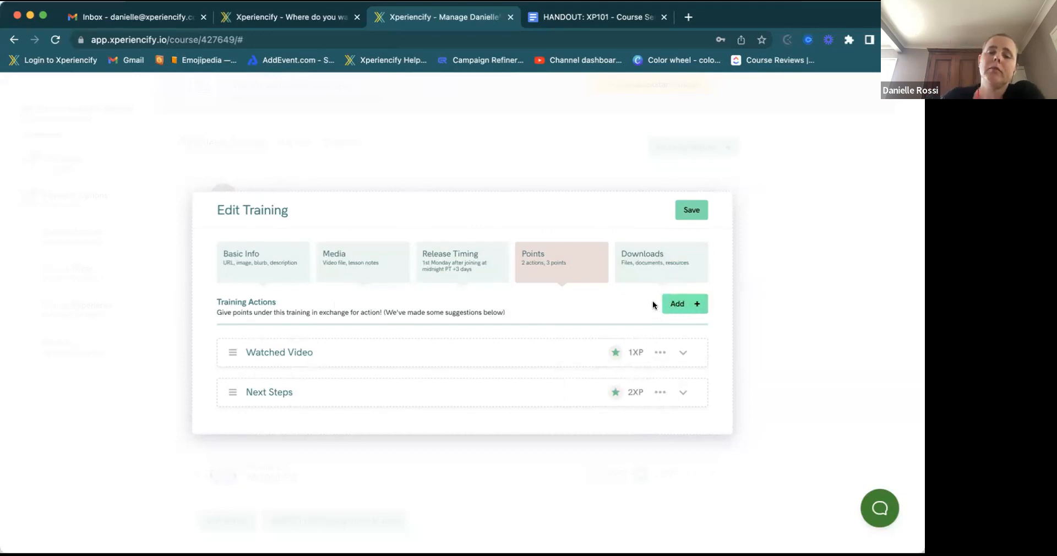
- Expand the Watched Video action's settings and bring up its Action Type list
{"action": "left_click", "coordinate": [454, 357]}
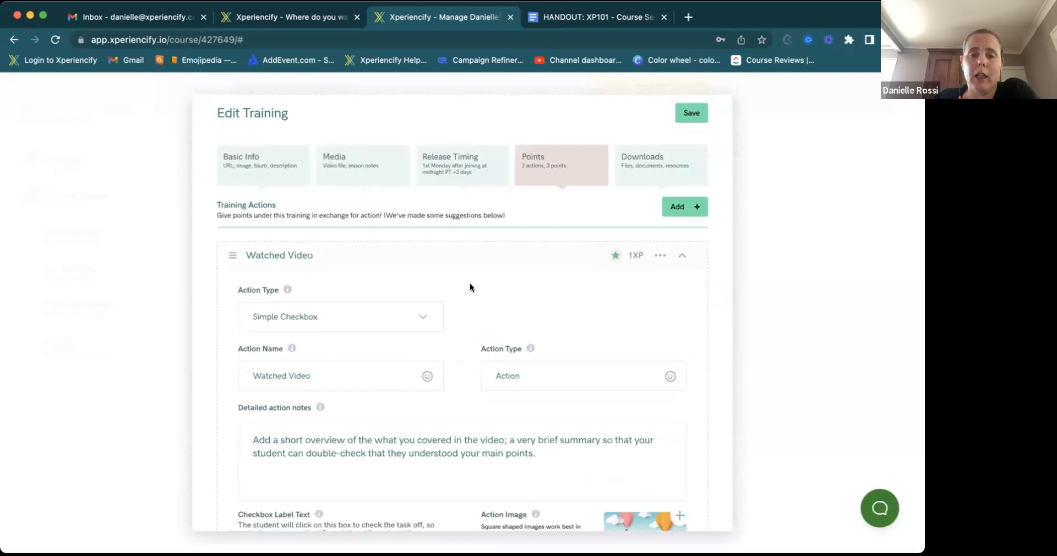
{"action": "scroll", "coordinate": [471, 283], "scroll_direction": "down", "scroll_amount": 2}
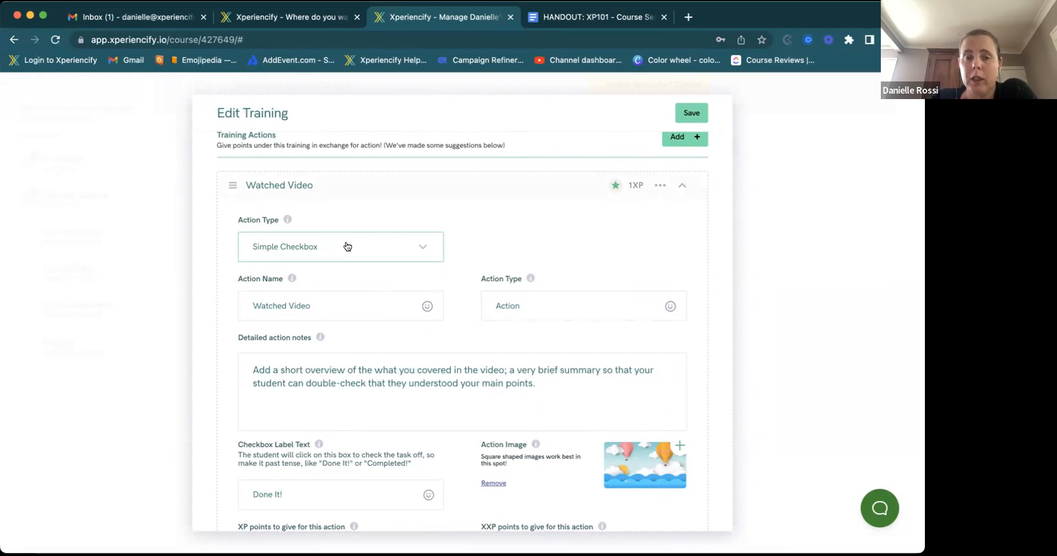
{"action": "left_click", "coordinate": [348, 246]}
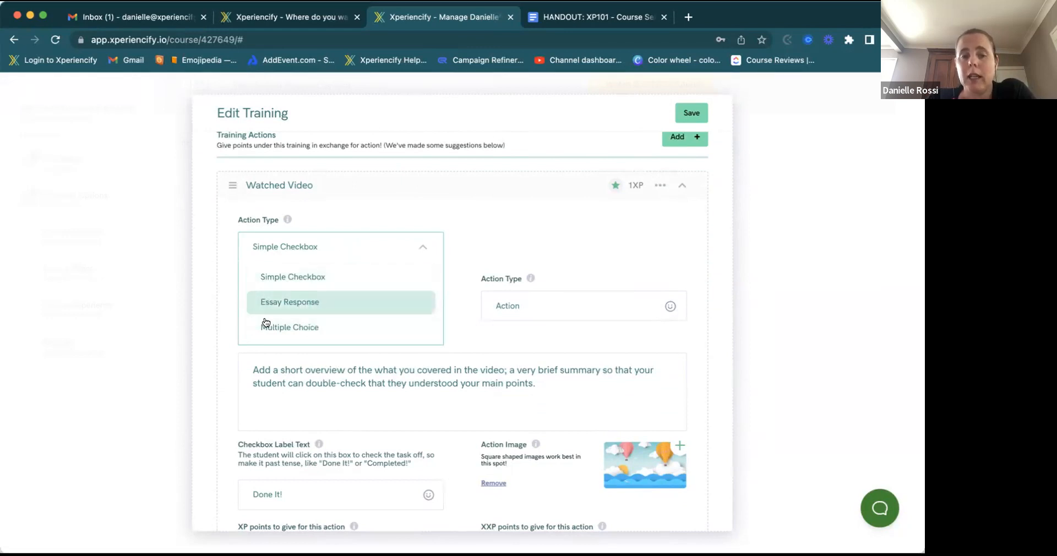
- Change the Watched Video action type from Simple Checkbox to Essay Response
{"action": "left_click", "coordinate": [343, 304]}
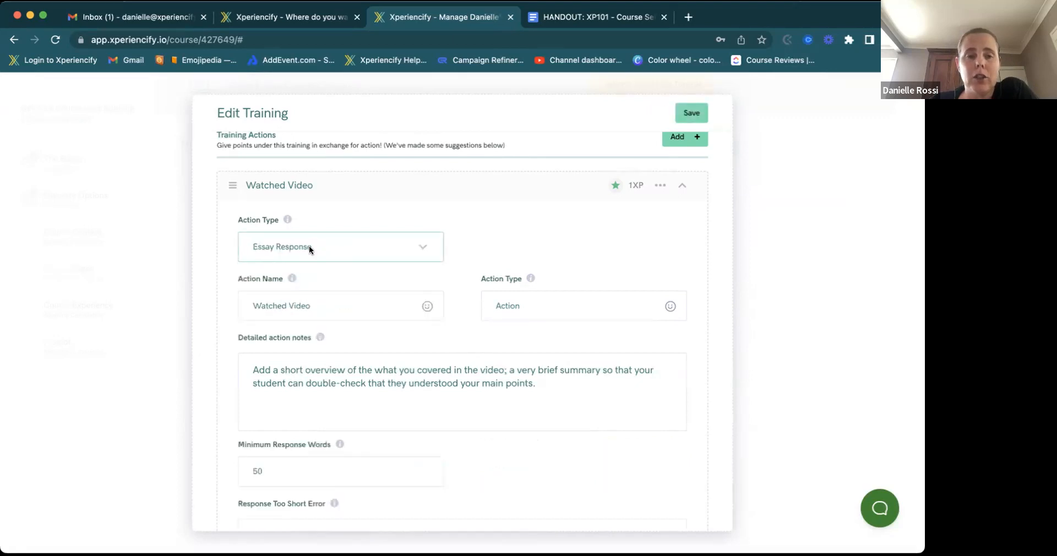
{"action": "scroll", "coordinate": [357, 292], "scroll_direction": "down", "scroll_amount": 1}
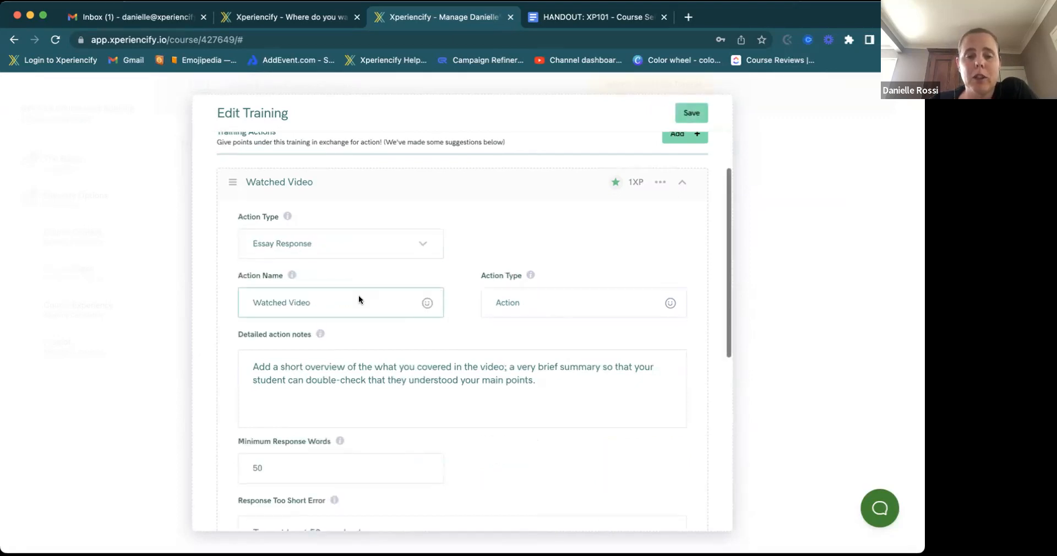
{"action": "scroll", "coordinate": [358, 297], "scroll_direction": "down", "scroll_amount": 3}
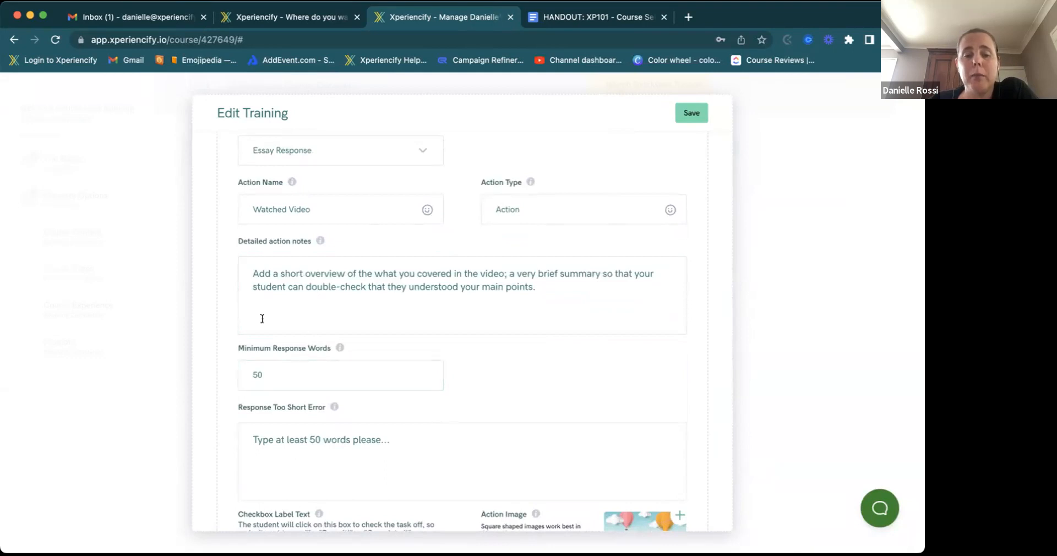
{"action": "left_click", "coordinate": [243, 376]}
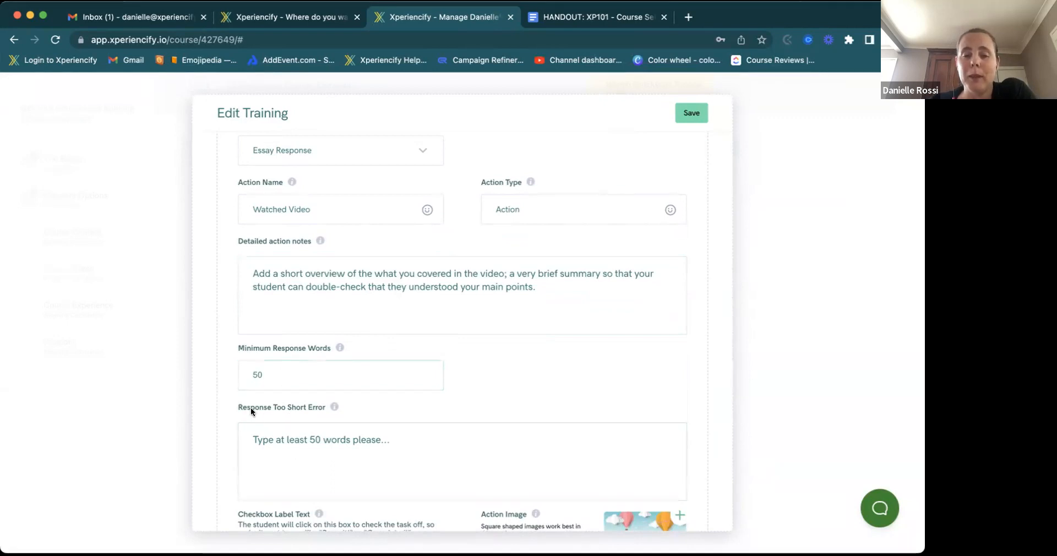
{"action": "left_click_drag", "start_coordinate": [389, 440], "coordinate": [214, 431]}
{"action": "left_click", "coordinate": [383, 462]}
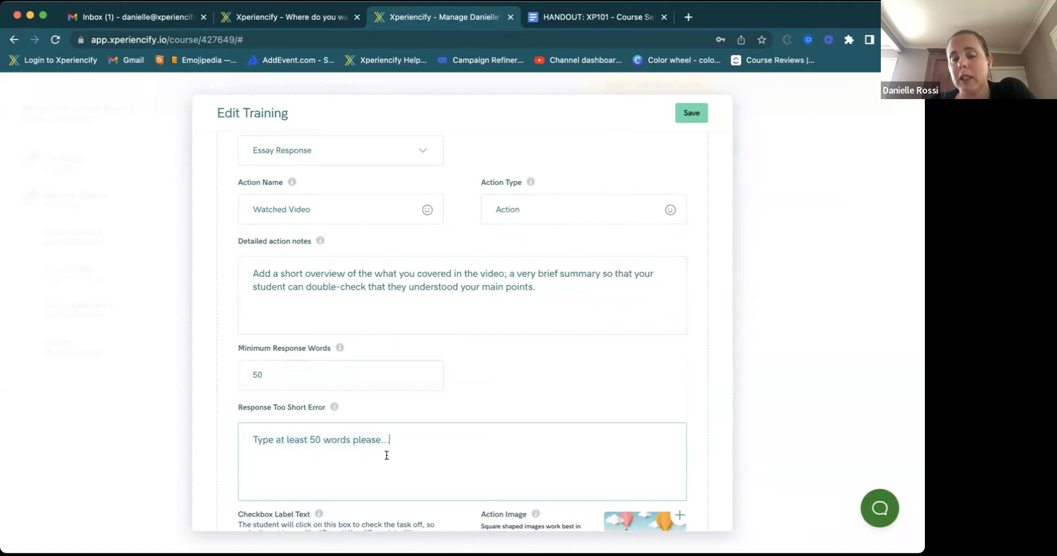
- Set Minimum Response Words to 5 and change the too-short message from 50 to 5
{"action": "left_click", "coordinate": [272, 369]}
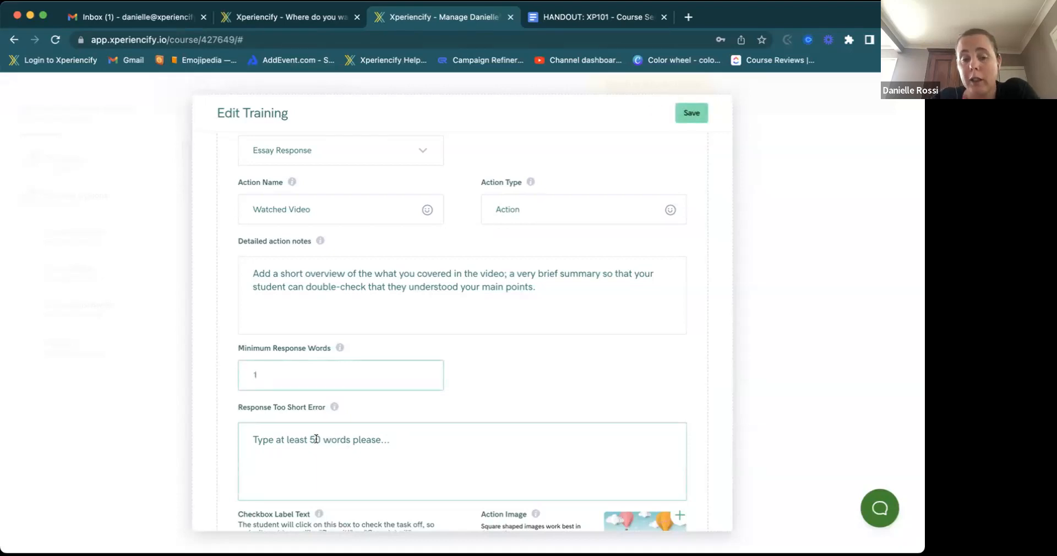
{"action": "key", "text": "BackSpace"}
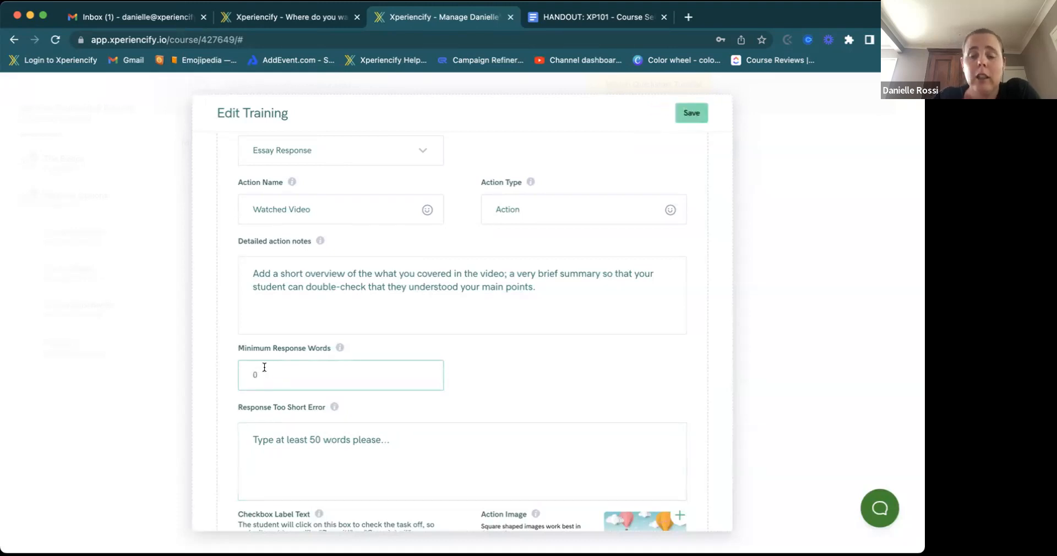
{"action": "key", "text": "BackSpace"}
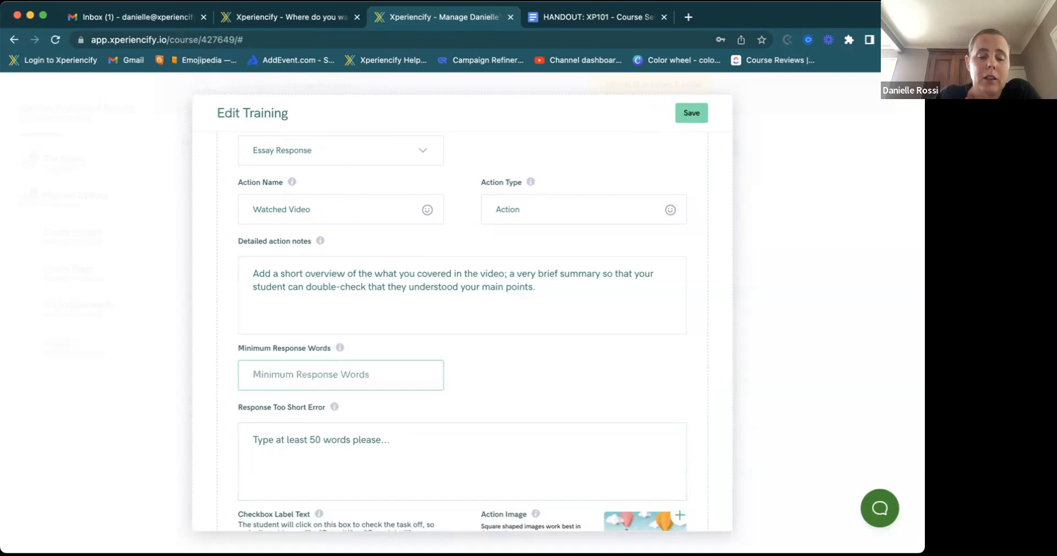
{"action": "type", "text": "5"}
{"action": "left_click", "coordinate": [319, 439]}
{"action": "key", "text": "BackSpace"}
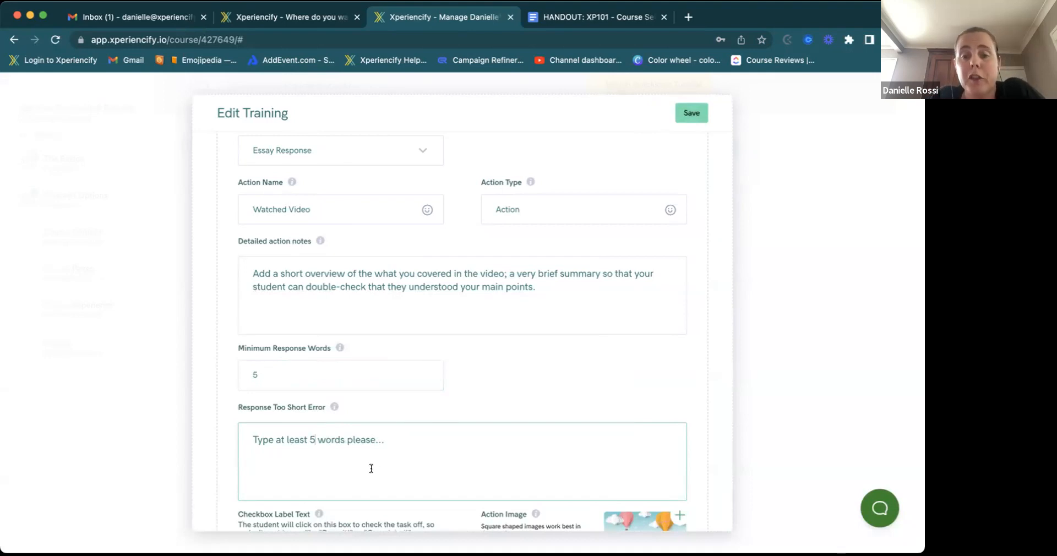
{"action": "left_click", "coordinate": [465, 286]}
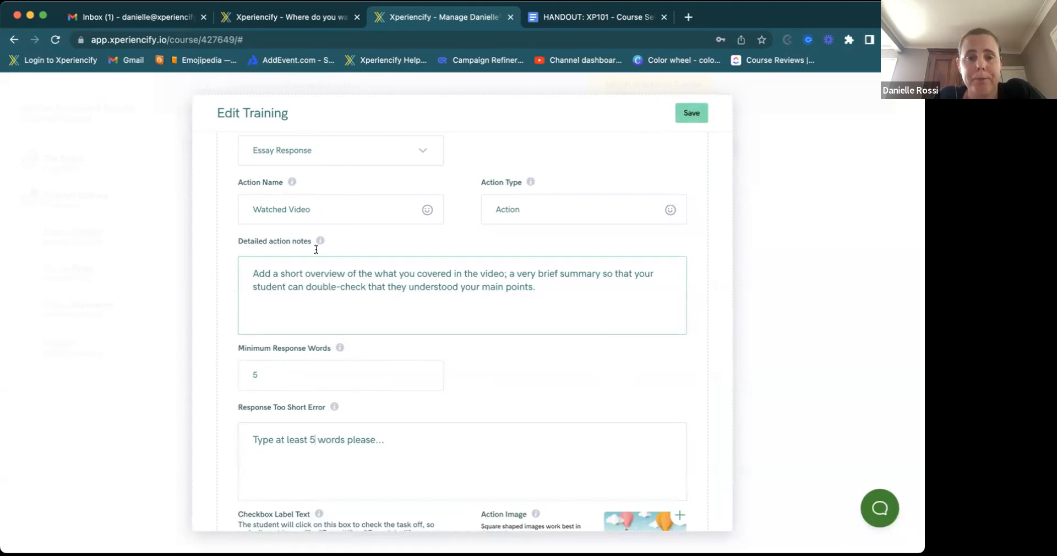
{"action": "scroll", "coordinate": [319, 278], "scroll_direction": "down", "scroll_amount": 3}
{"action": "scroll", "coordinate": [319, 278], "scroll_direction": "down", "scroll_amount": 1}
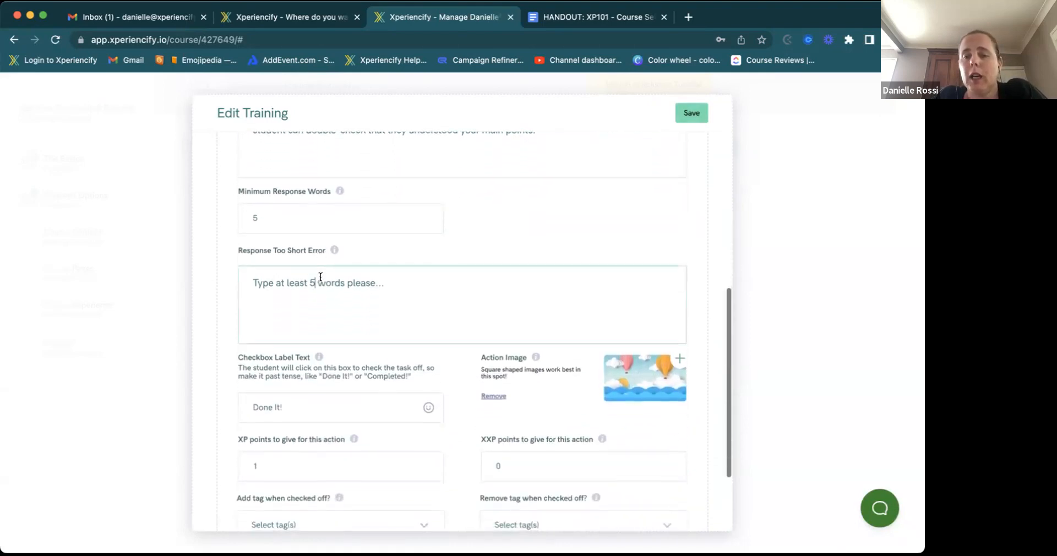
{"action": "scroll", "coordinate": [318, 276], "scroll_direction": "down", "scroll_amount": 1}
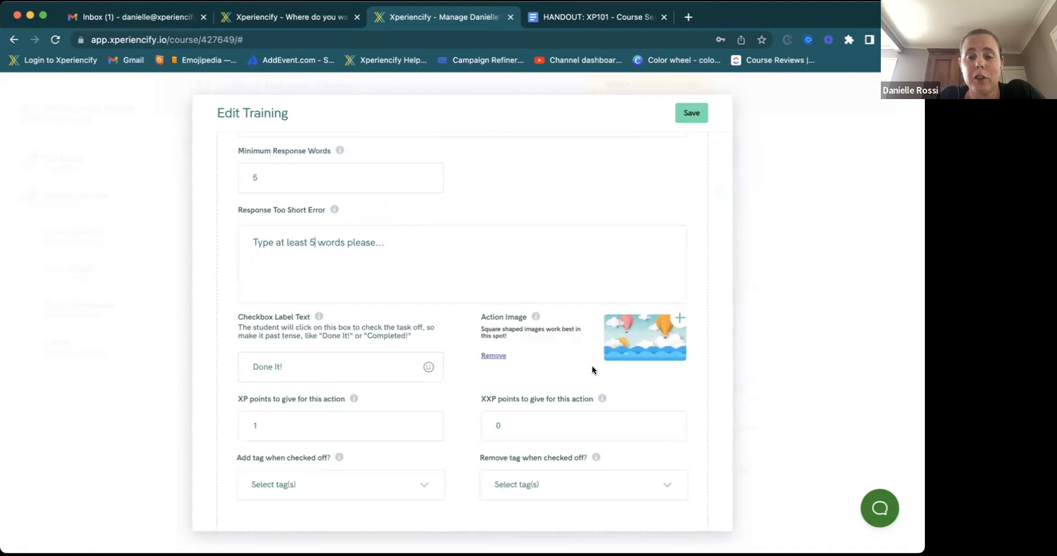
{"action": "scroll", "coordinate": [419, 342], "scroll_direction": "down", "scroll_amount": 2}
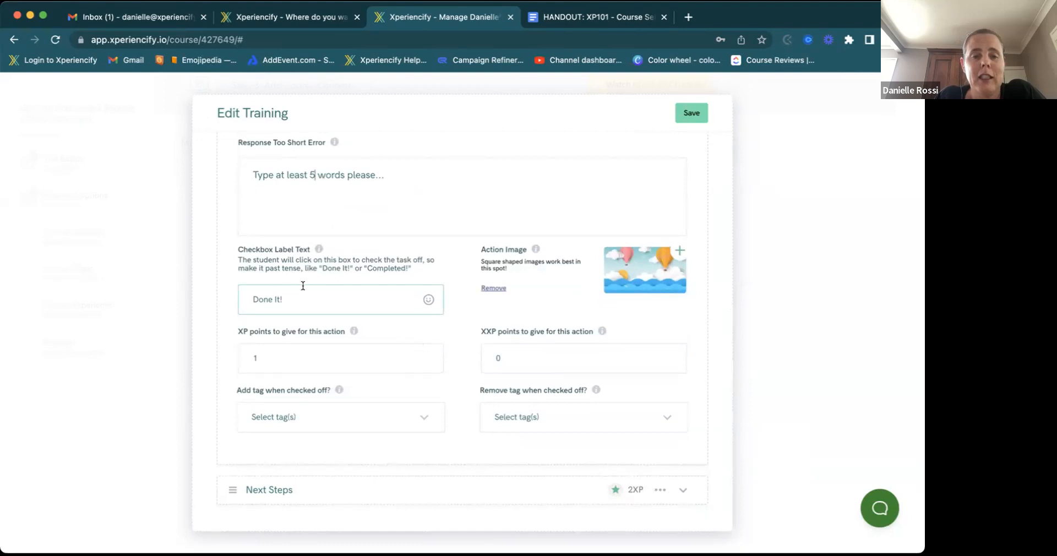
{"action": "left_click_drag", "start_coordinate": [297, 301], "coordinate": [228, 303]}
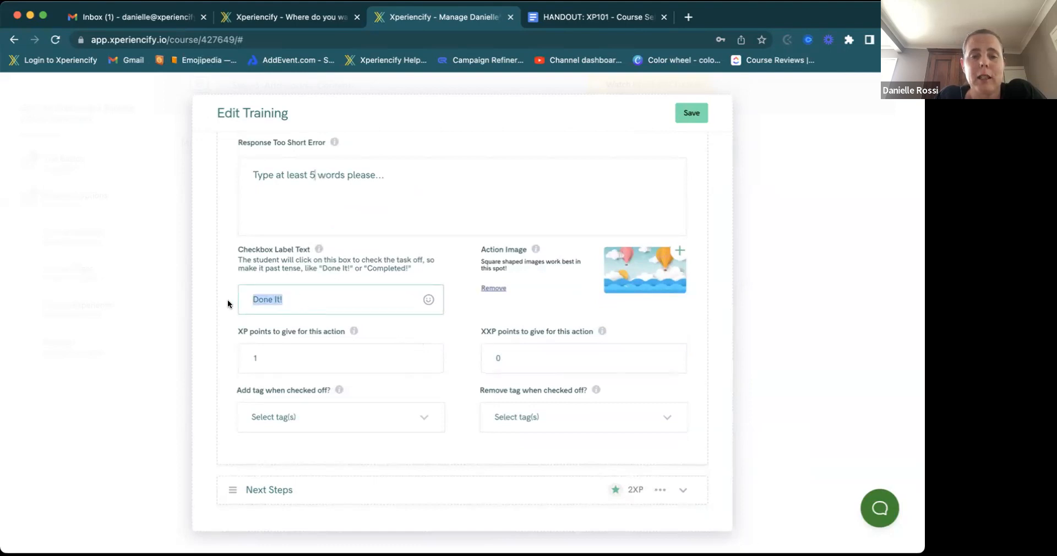
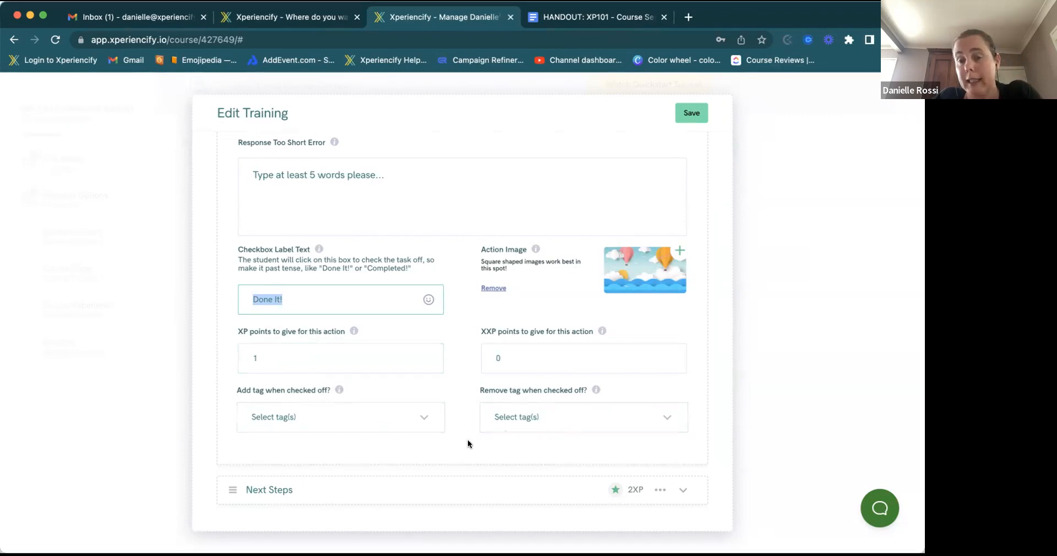
- Make the Watched Video action Multiple Choice with four responses, none marked correct
{"action": "scroll", "coordinate": [413, 328], "scroll_direction": "up", "scroll_amount": 5}
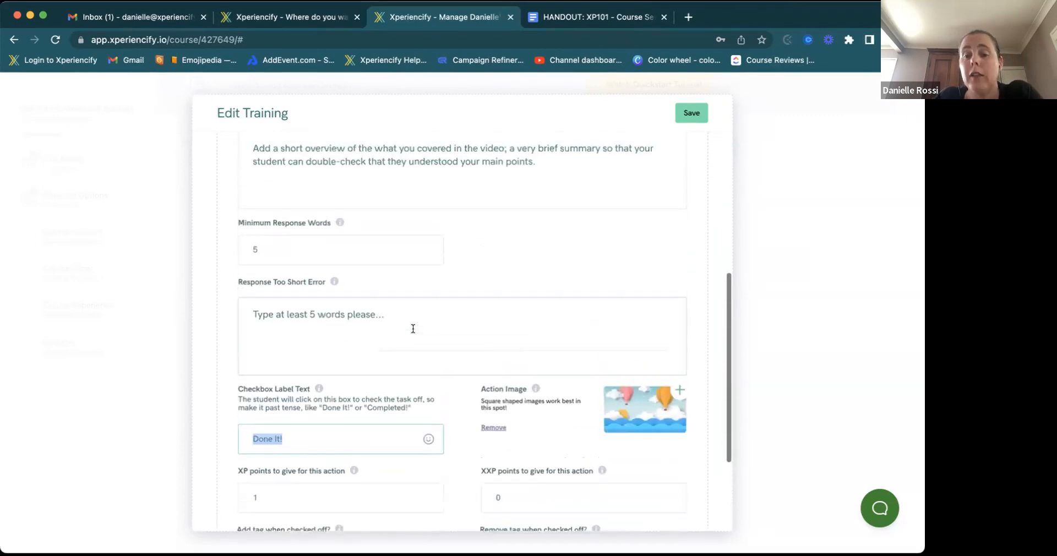
{"action": "scroll", "coordinate": [413, 328], "scroll_direction": "up", "scroll_amount": 3}
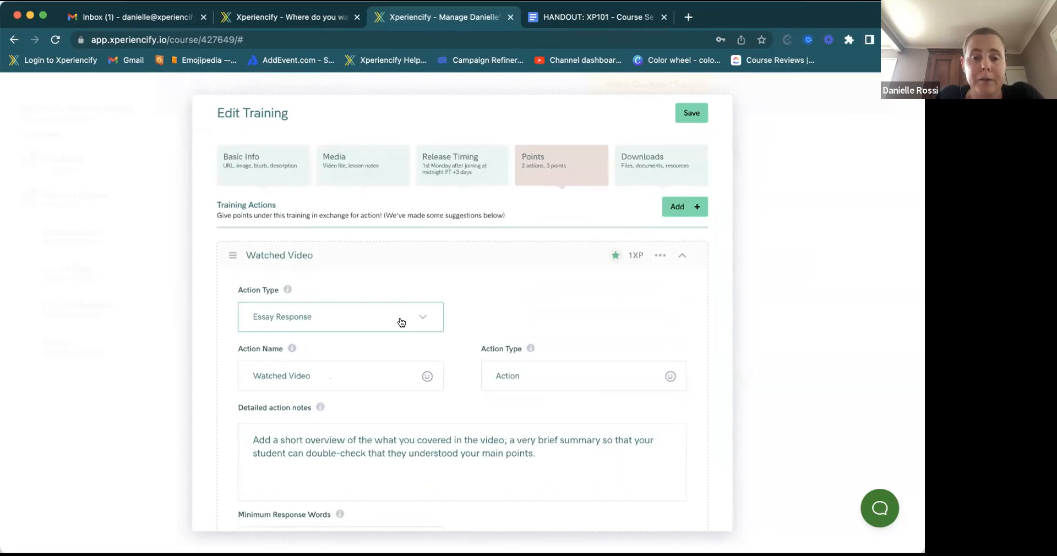
{"action": "left_click", "coordinate": [401, 323]}
{"action": "left_click", "coordinate": [304, 399]}
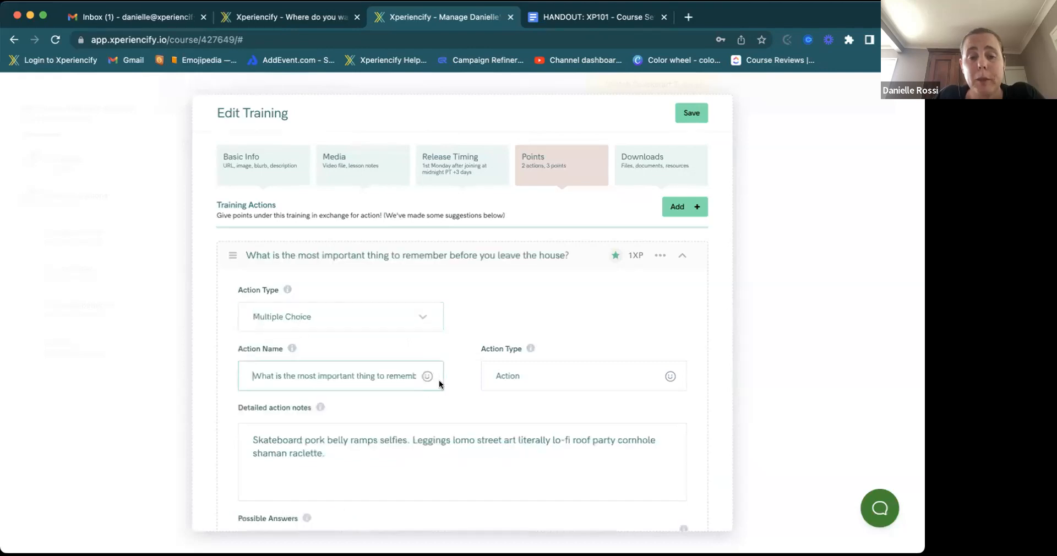
{"action": "scroll", "coordinate": [432, 316], "scroll_direction": "down", "scroll_amount": 5}
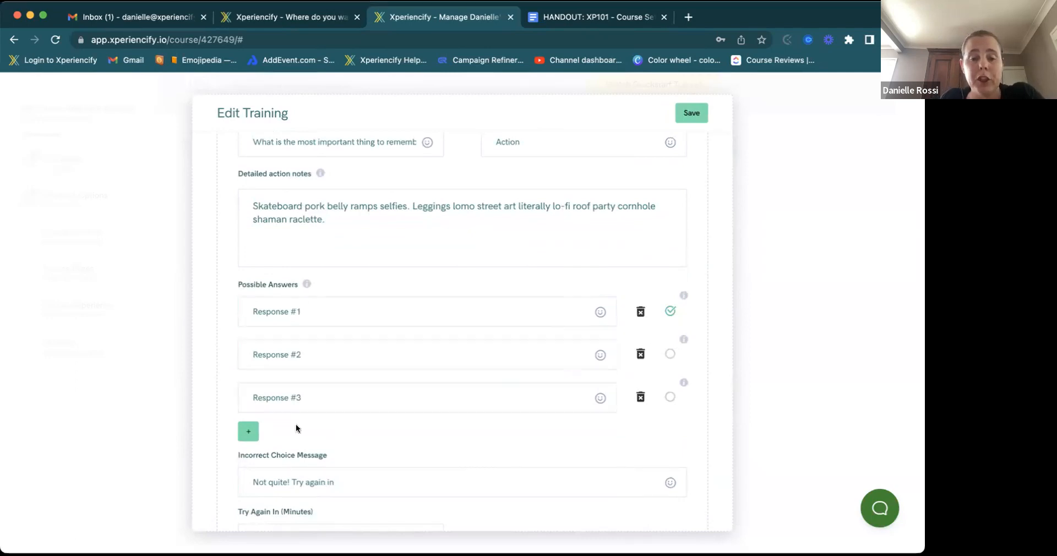
{"action": "left_click", "coordinate": [248, 432]}
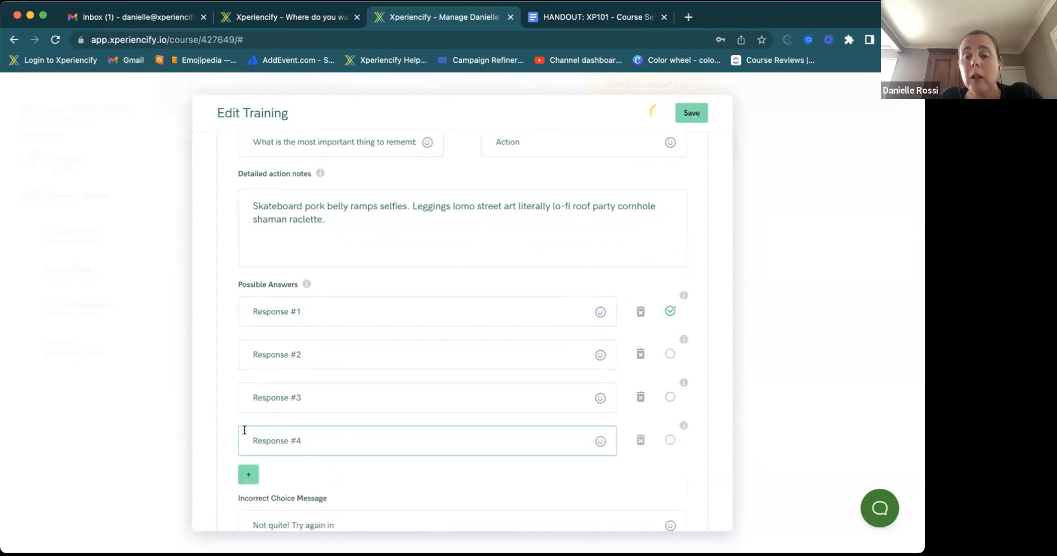
{"action": "left_click", "coordinate": [670, 311]}
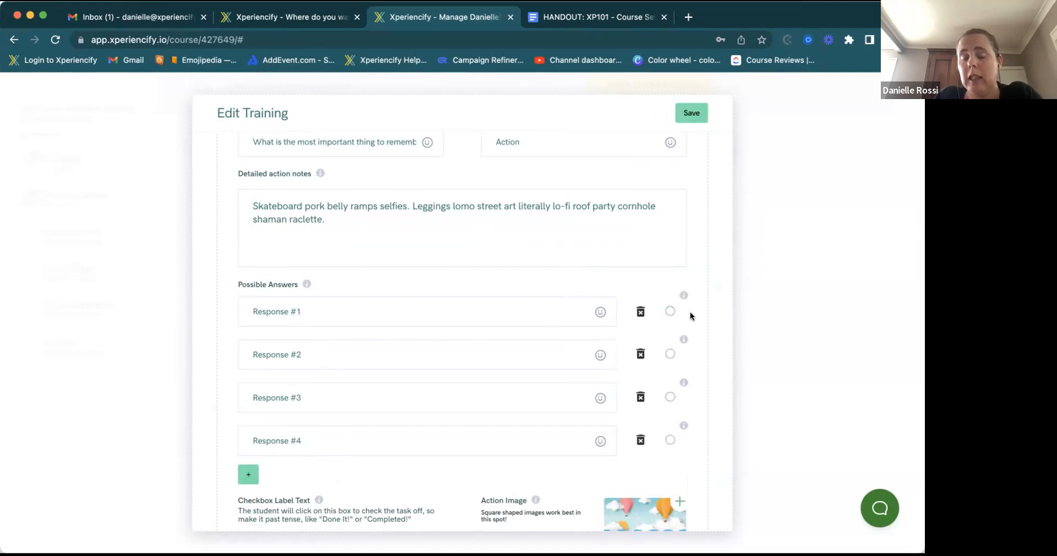
- Delete Responses #4 and #3, leaving Response #1 and #2 with neither marked correct
{"action": "left_click", "coordinate": [670, 354]}
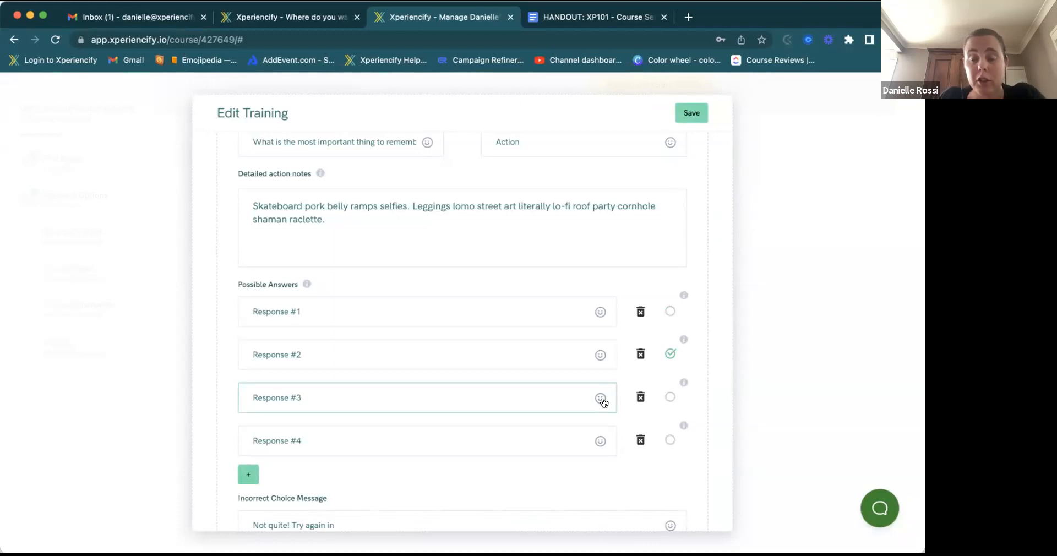
{"action": "scroll", "coordinate": [602, 401], "scroll_direction": "down", "scroll_amount": 2}
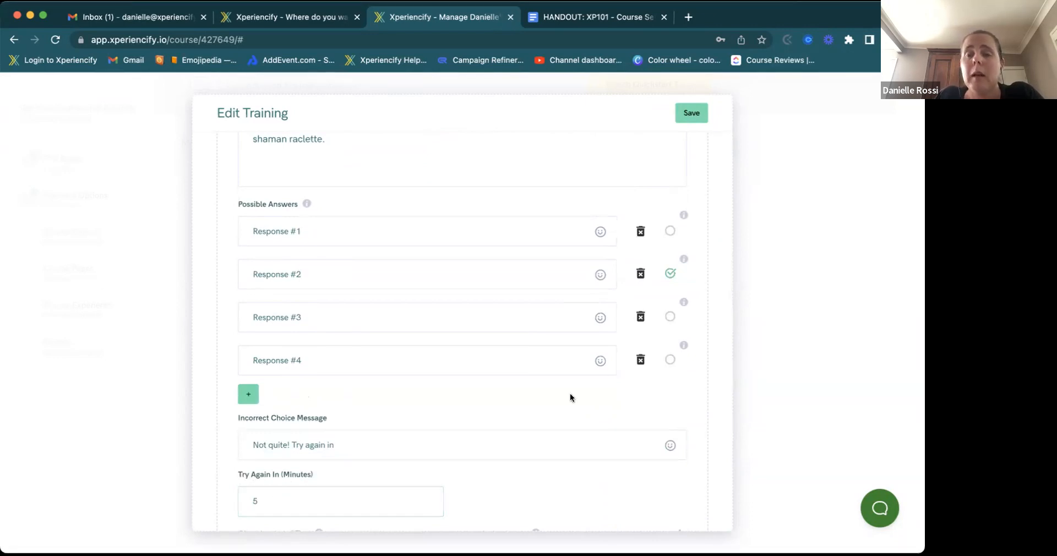
{"action": "left_click", "coordinate": [670, 274]}
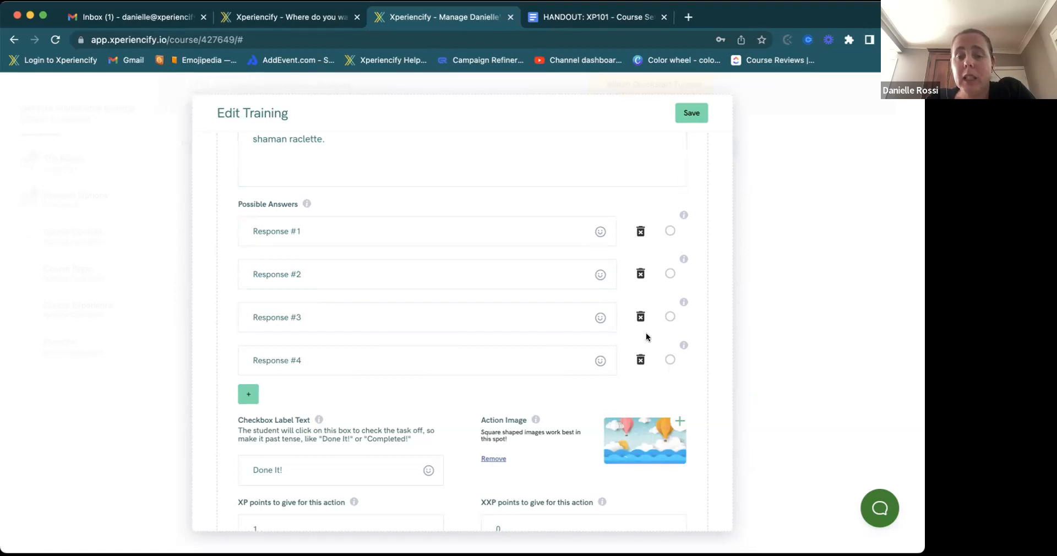
{"action": "left_click", "coordinate": [640, 317]}
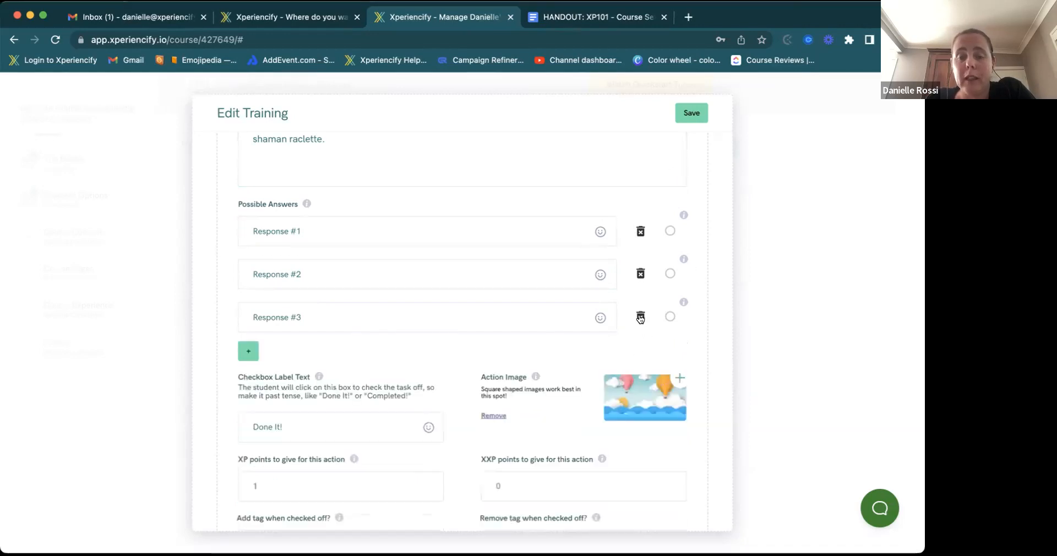
{"action": "left_click", "coordinate": [640, 317]}
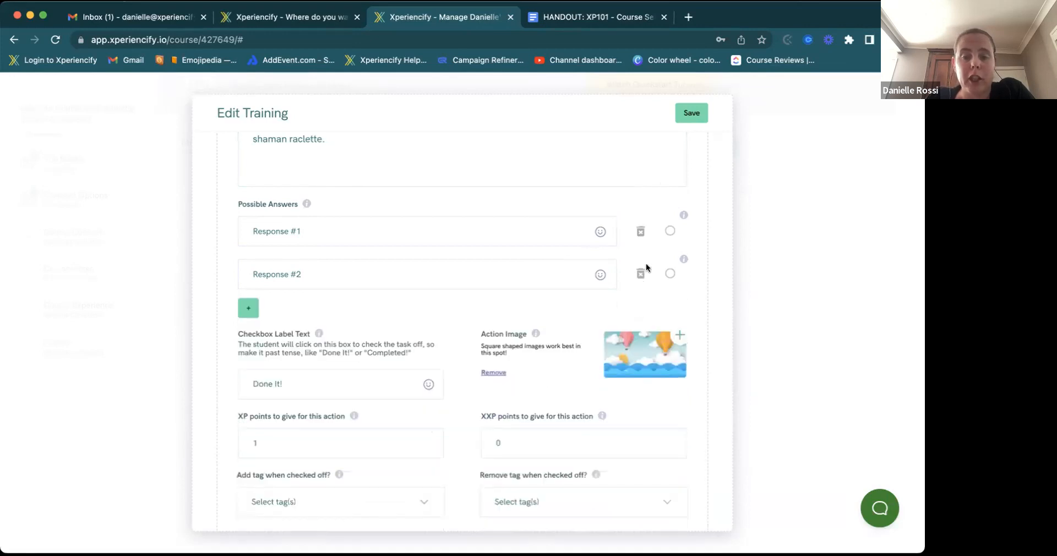
{"action": "scroll", "coordinate": [485, 402], "scroll_direction": "down", "scroll_amount": 3}
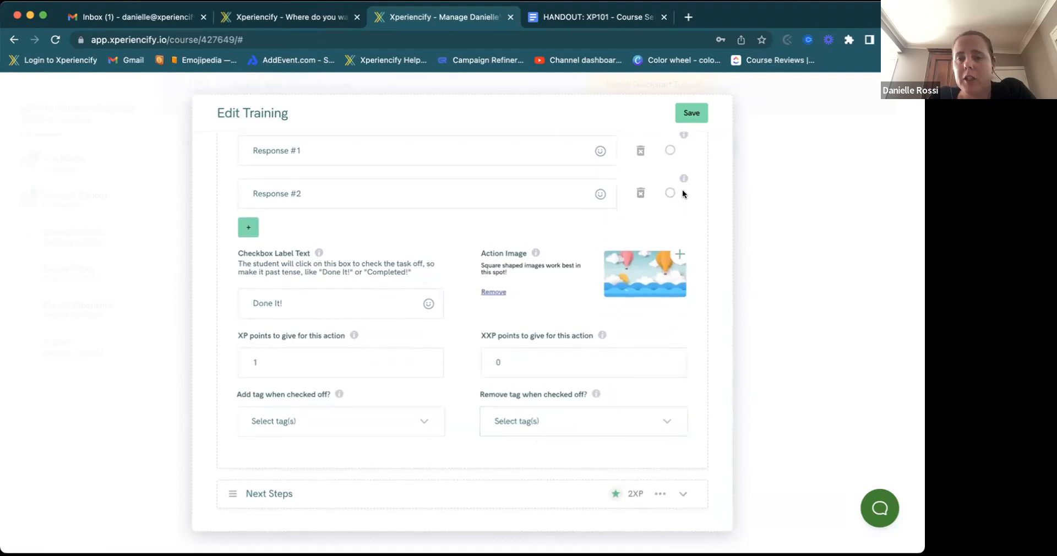
{"action": "scroll", "coordinate": [682, 193], "scroll_direction": "up", "scroll_amount": 6}
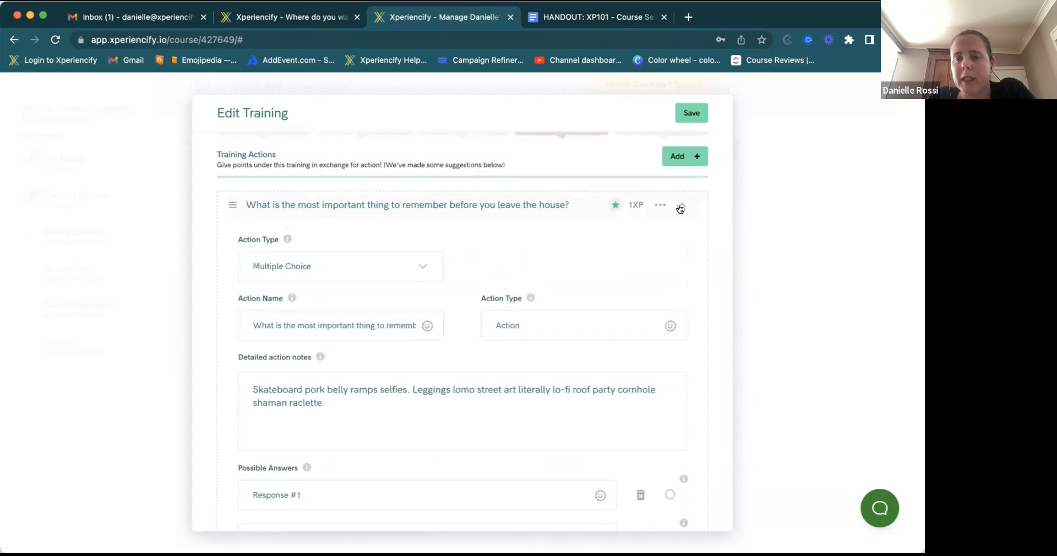
- Duplicate the Next Steps action to give the training three actions, then show its Downloads section
{"action": "left_click", "coordinate": [680, 208]}
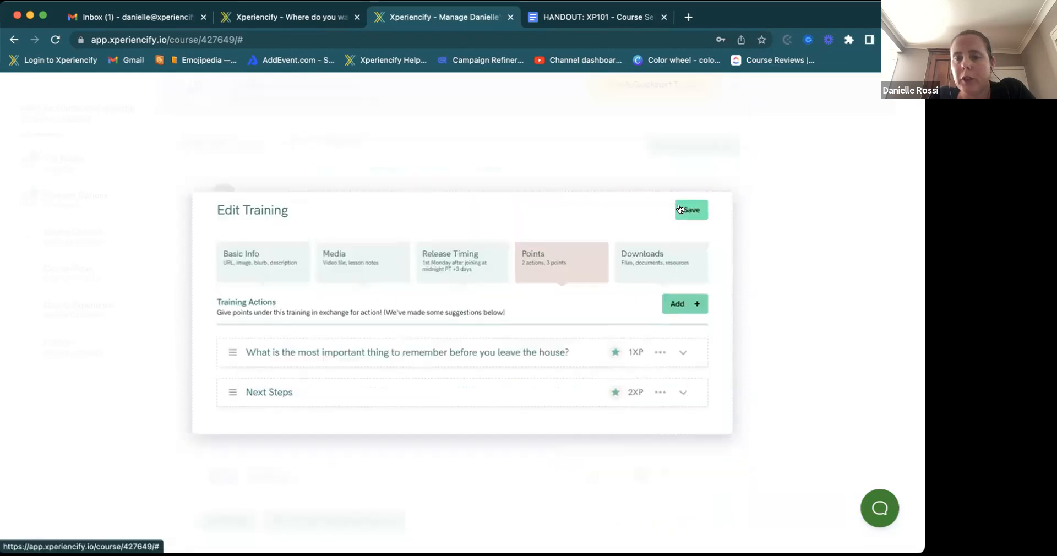
{"action": "left_click", "coordinate": [685, 391]}
{"action": "scroll", "coordinate": [681, 393], "scroll_direction": "down", "scroll_amount": 3}
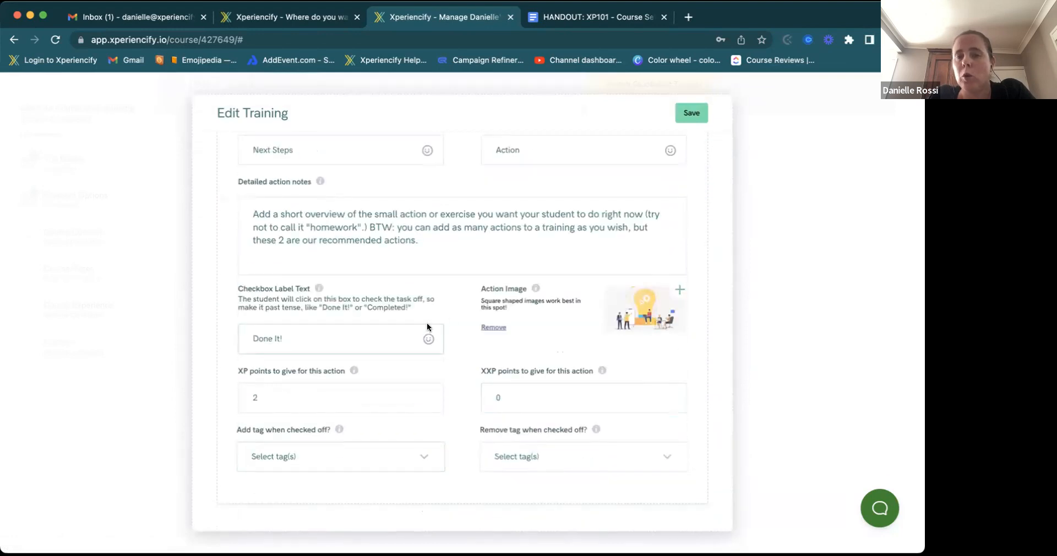
{"action": "scroll", "coordinate": [435, 322], "scroll_direction": "up", "scroll_amount": 8}
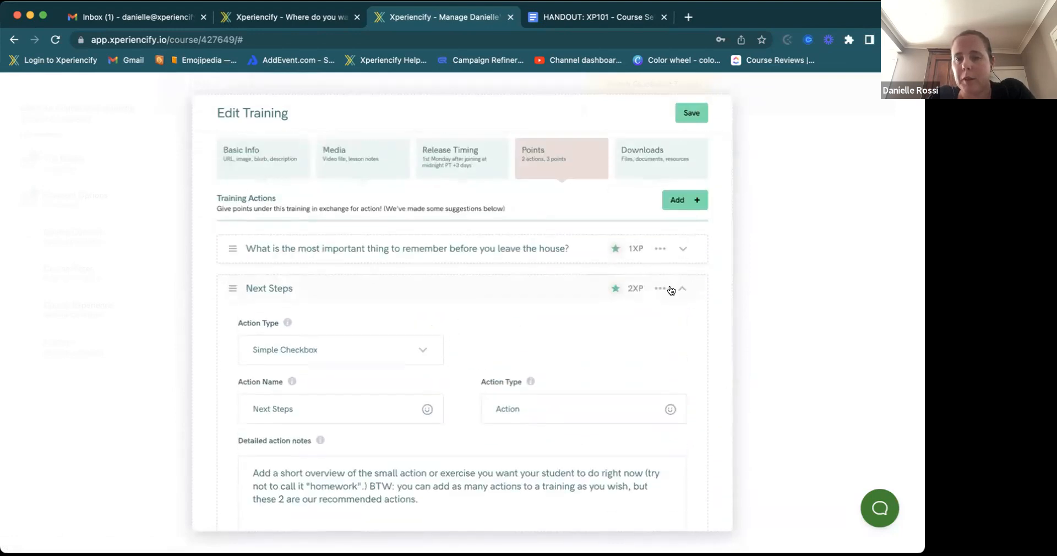
{"action": "left_click", "coordinate": [679, 287]}
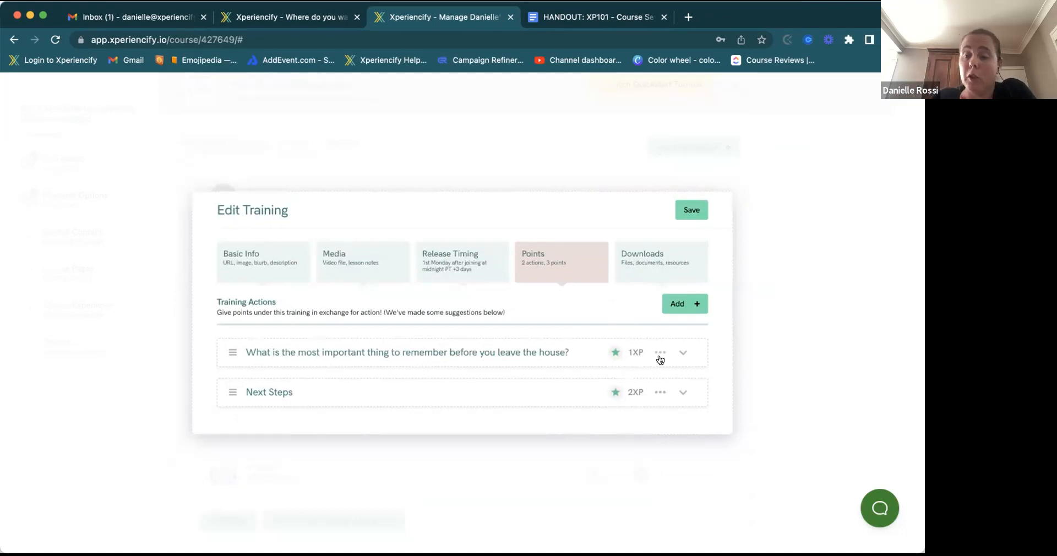
{"action": "left_click", "coordinate": [660, 392]}
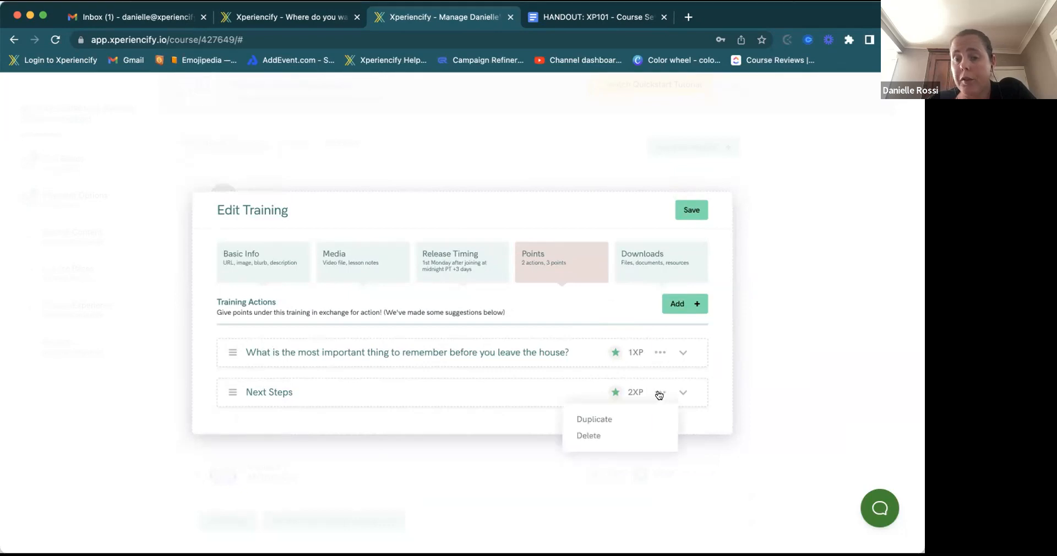
{"action": "left_click", "coordinate": [595, 421]}
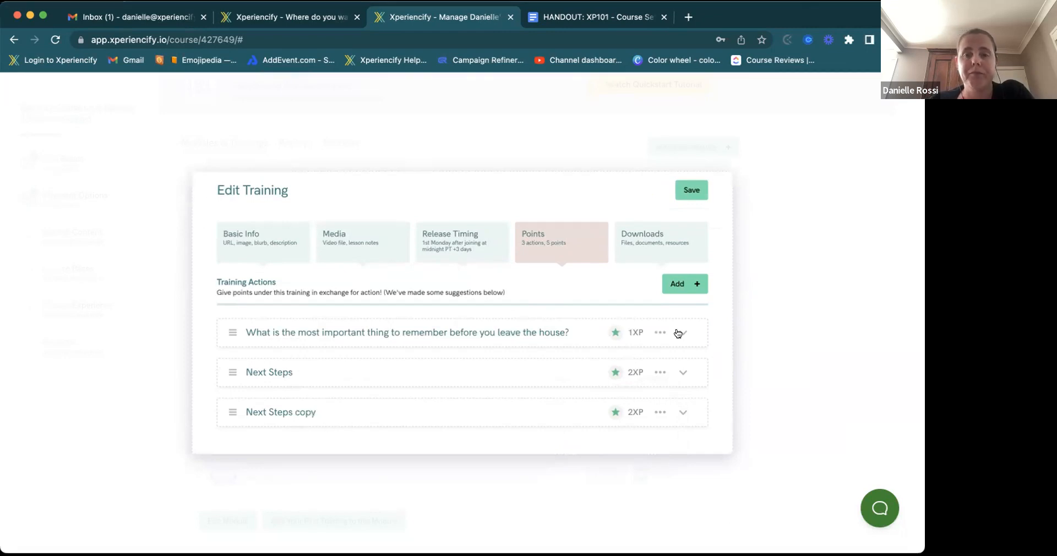
{"action": "left_click", "coordinate": [656, 234]}
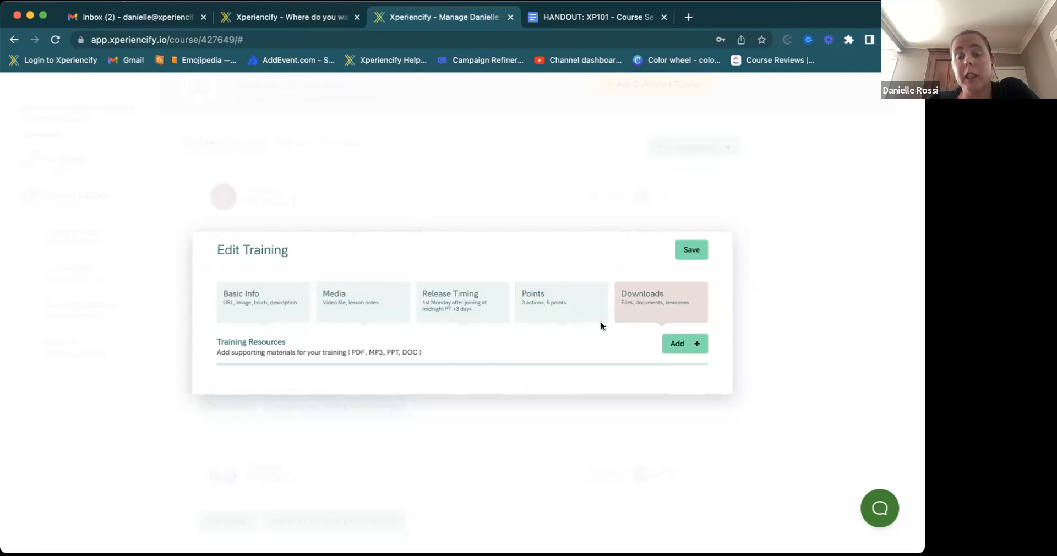
- Add a new downloadable resource under the training's Training Resources
{"action": "left_click", "coordinate": [675, 344]}
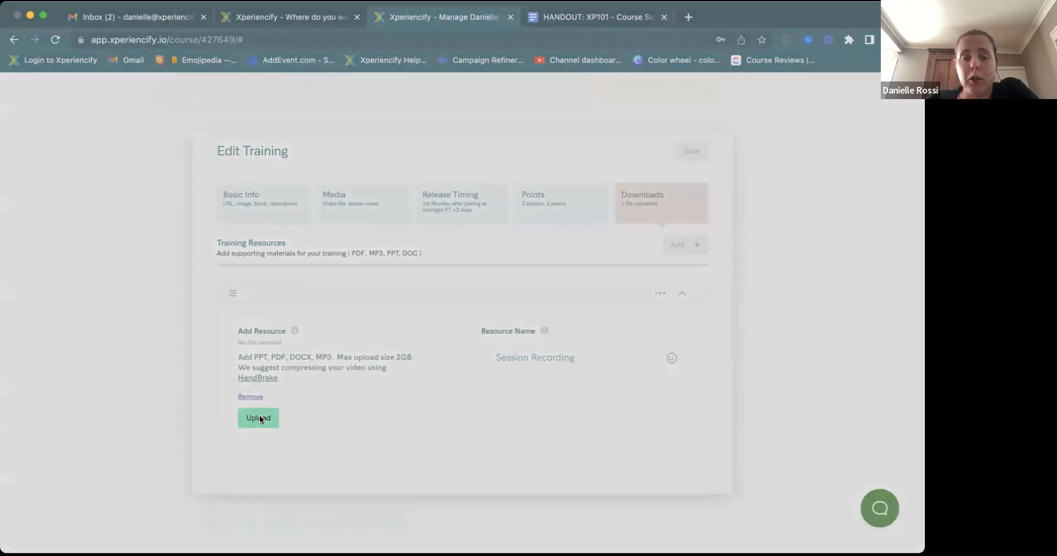
{"action": "left_click", "coordinate": [258, 418]}
{"action": "left_click", "coordinate": [648, 397]}
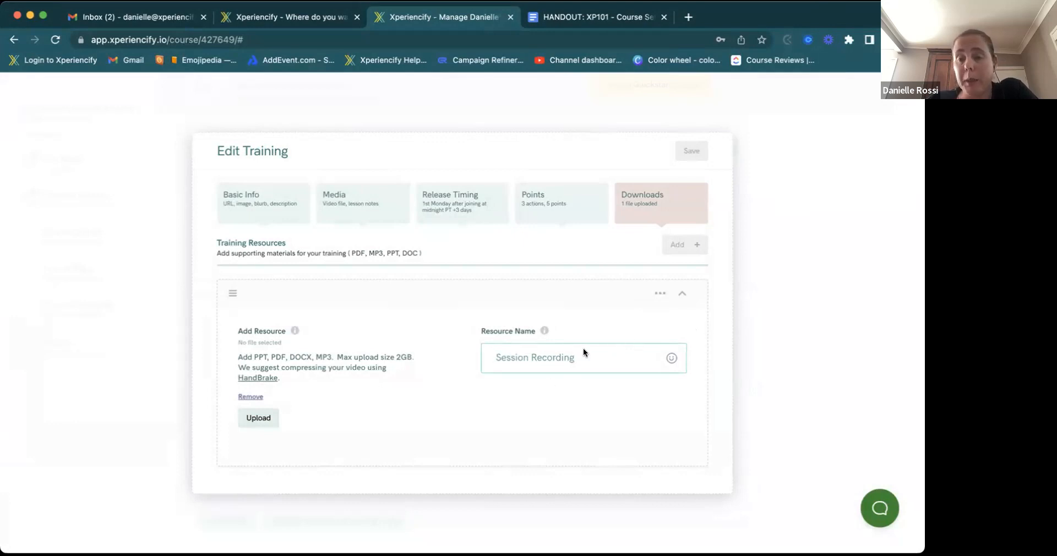
{"action": "left_click", "coordinate": [682, 297]}
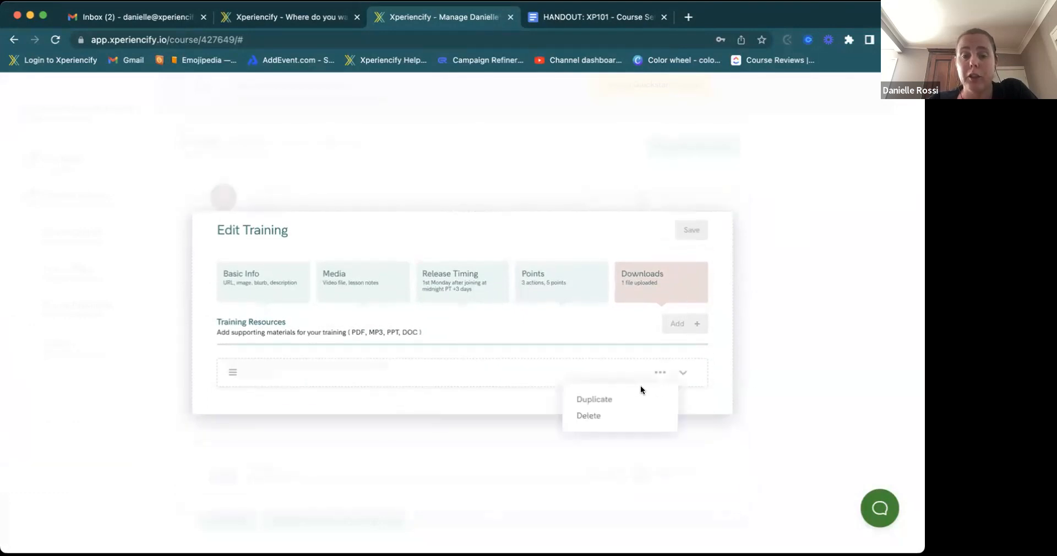
{"action": "left_click", "coordinate": [503, 379]}
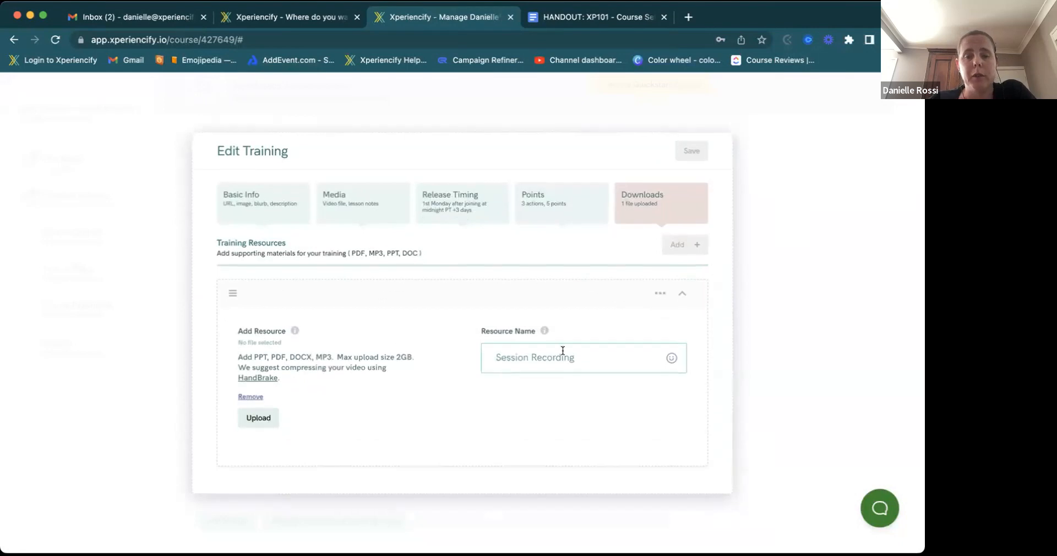
- Name the resource WORKSHEET, upload a PNG file to it, and save the training
{"action": "type", "text": "WORK"}
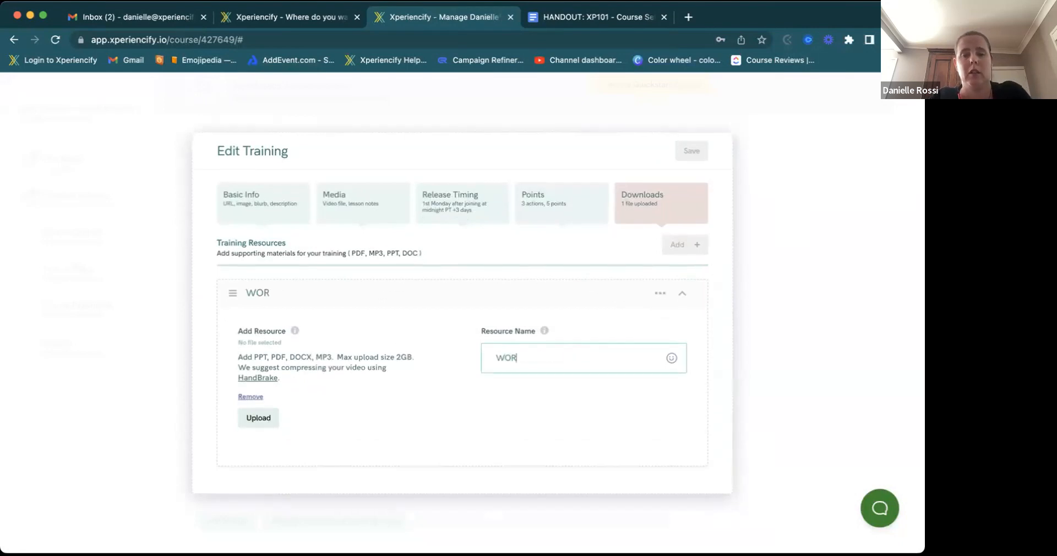
{"action": "key", "text": "BackSpace"}
{"action": "key", "text": "BackSpace"}
{"action": "key", "text": "BackSpace"}
{"action": "key", "text": "BackSpace"}
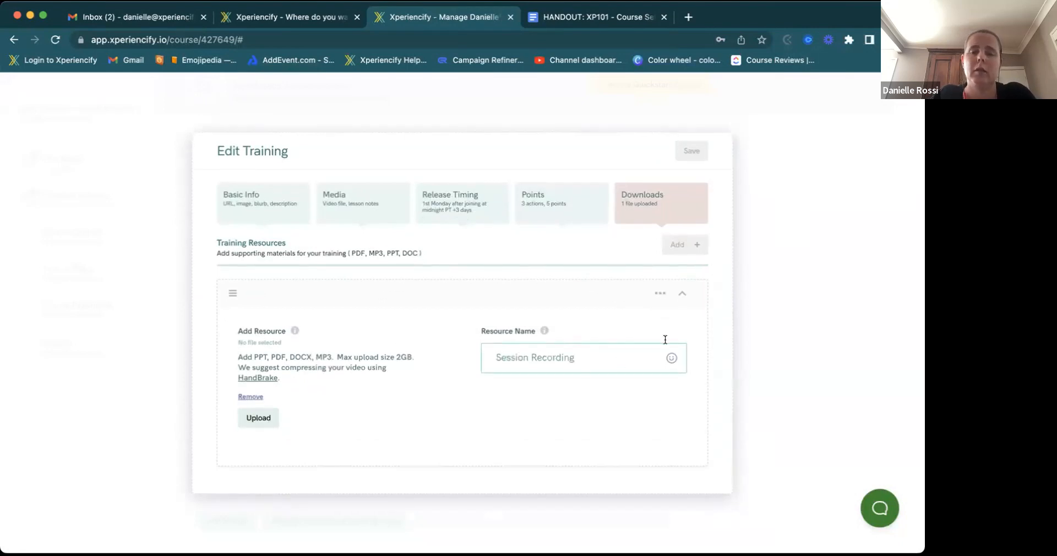
{"action": "left_click", "coordinate": [667, 293]}
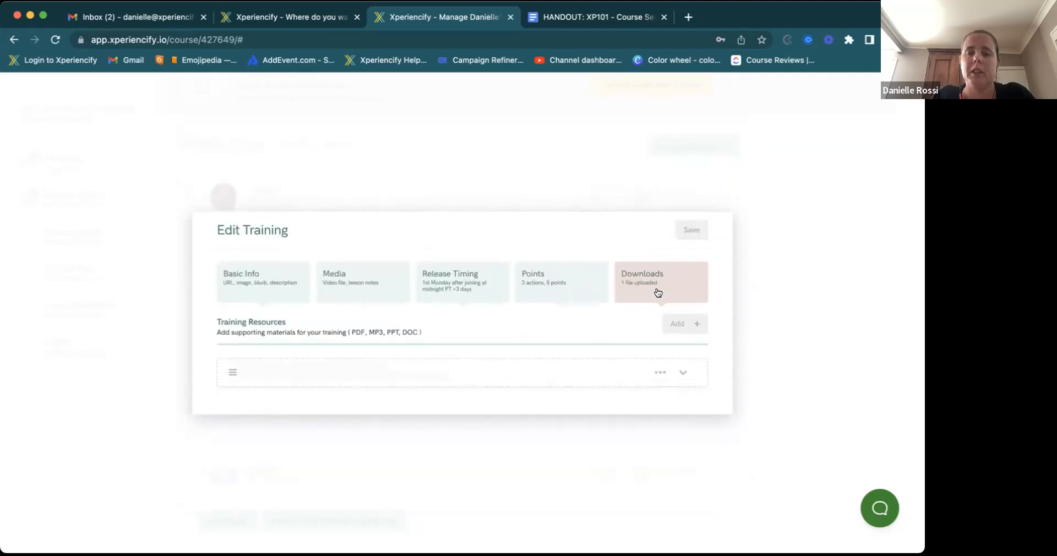
{"action": "left_click", "coordinate": [656, 373]}
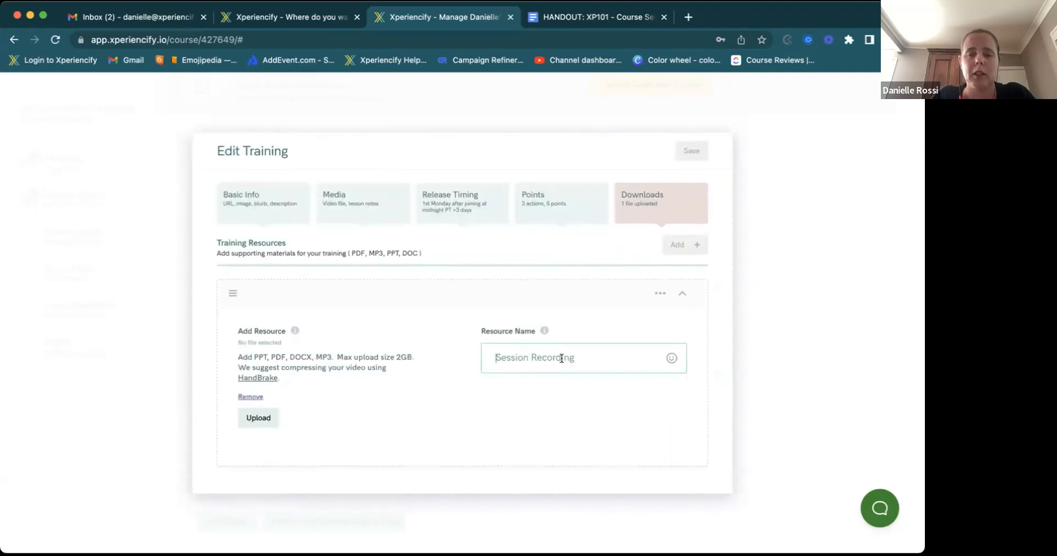
{"action": "type", "text": "WORKSHEET"}
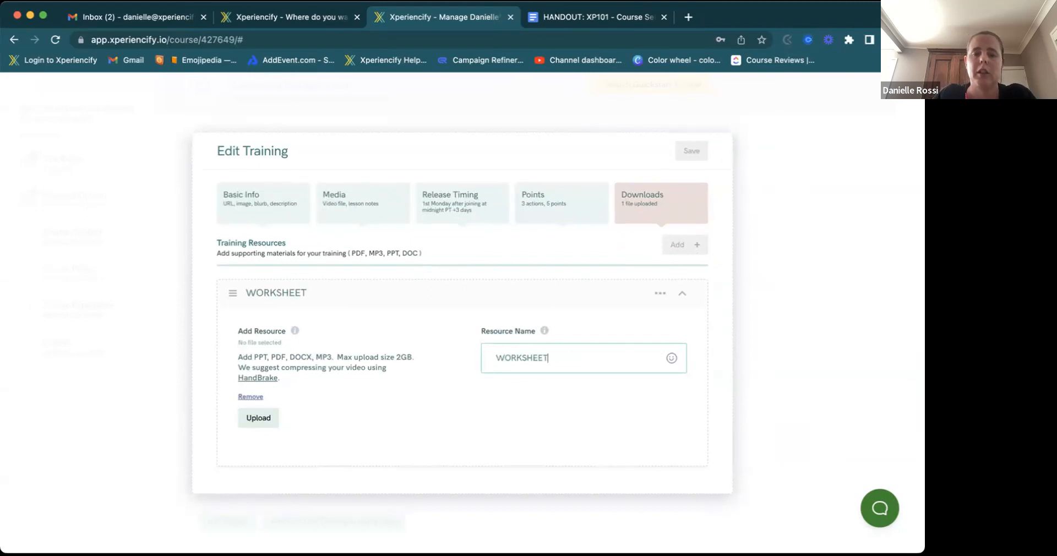
{"action": "left_click", "coordinate": [258, 417]}
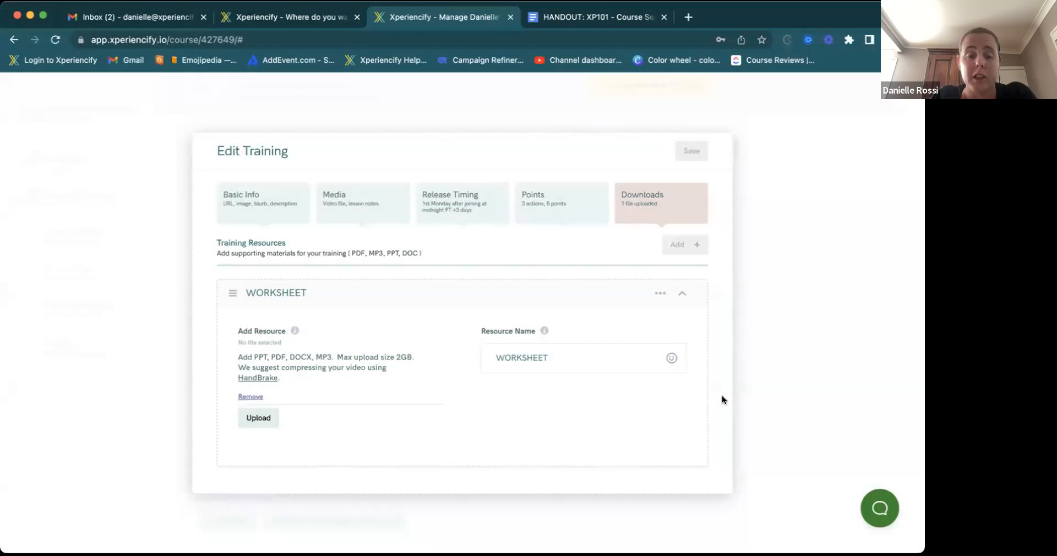
{"action": "left_click", "coordinate": [682, 290]}
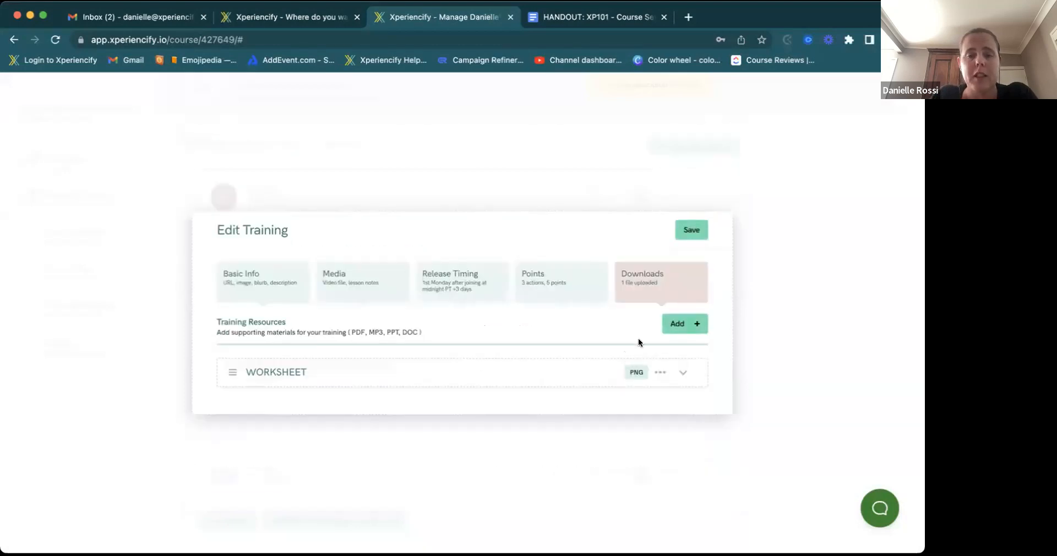
{"action": "left_click", "coordinate": [691, 230]}
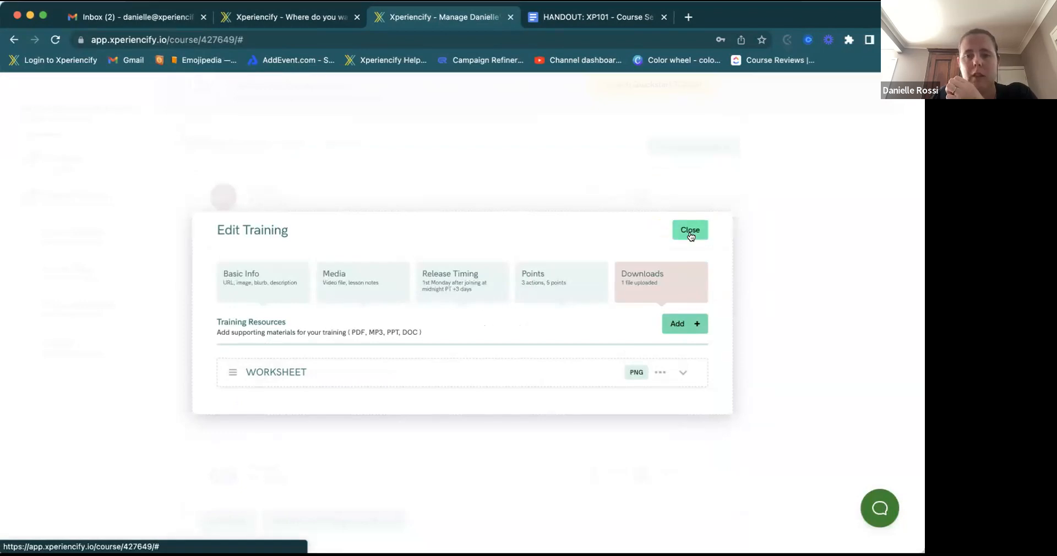
- Close the training editor and return to the course setup checklist
{"action": "left_click", "coordinate": [689, 231]}
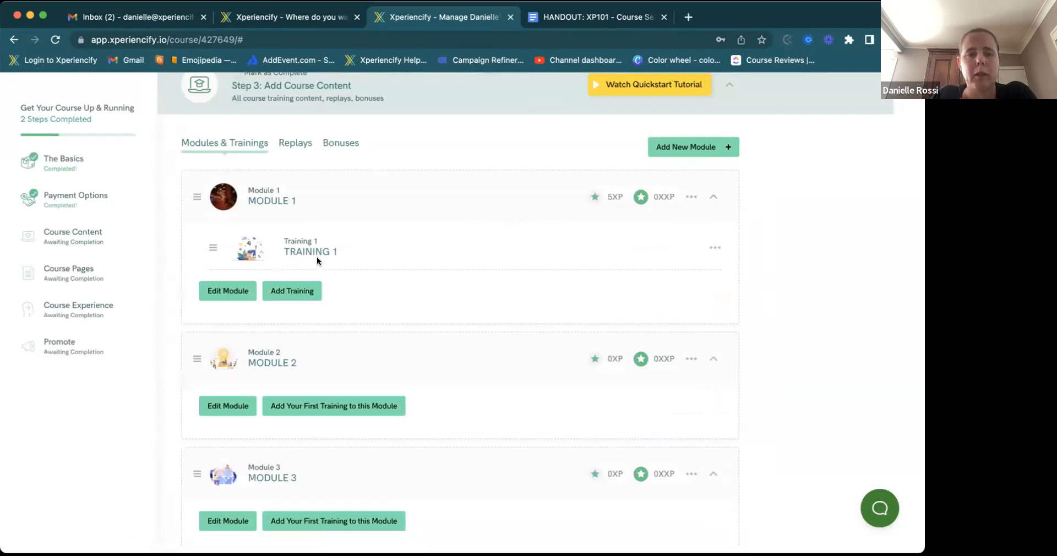
{"action": "scroll", "coordinate": [307, 259], "scroll_direction": "up", "scroll_amount": 1}
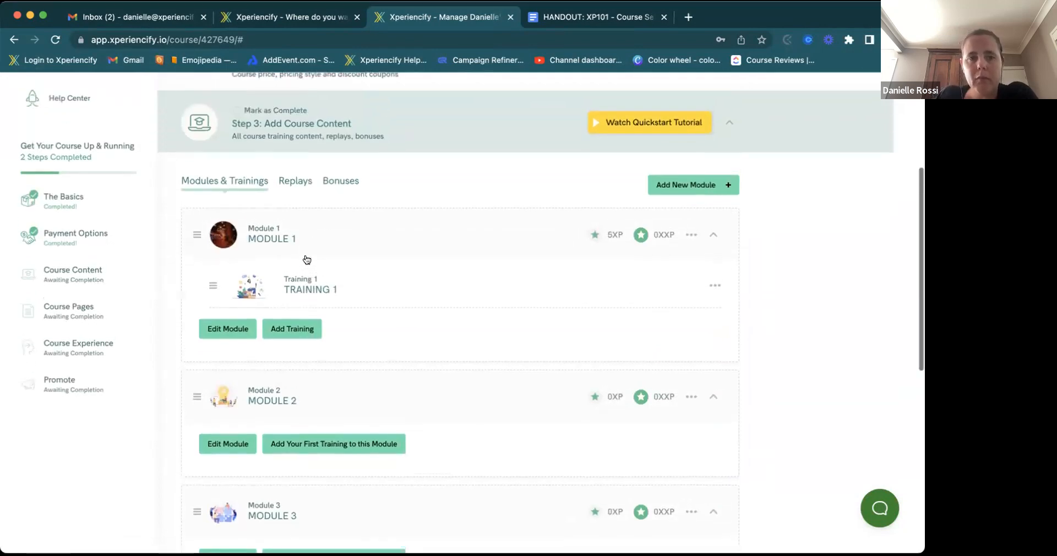
{"action": "scroll", "coordinate": [307, 260], "scroll_direction": "down", "scroll_amount": 3}
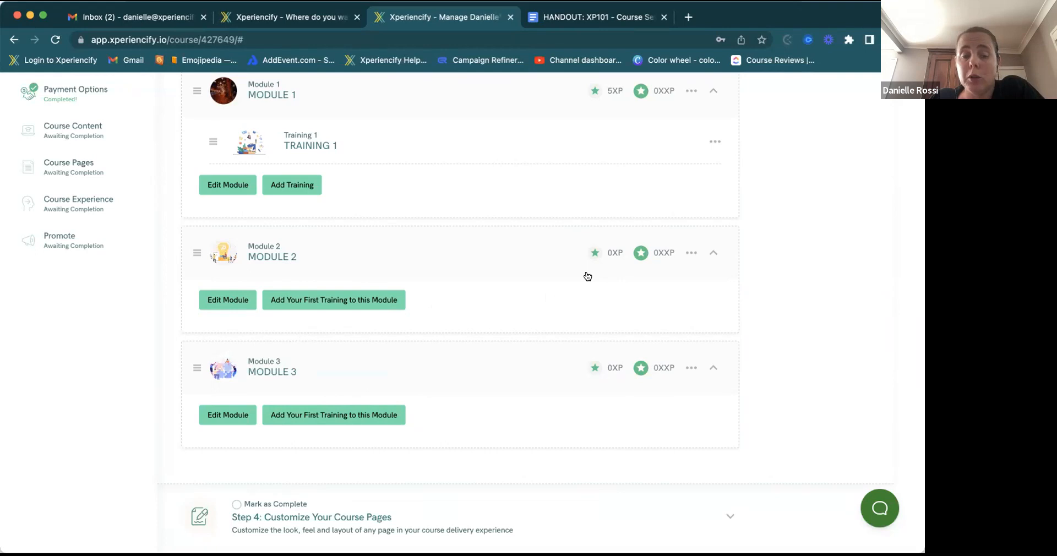
{"action": "scroll", "coordinate": [586, 273], "scroll_direction": "up", "scroll_amount": 6}
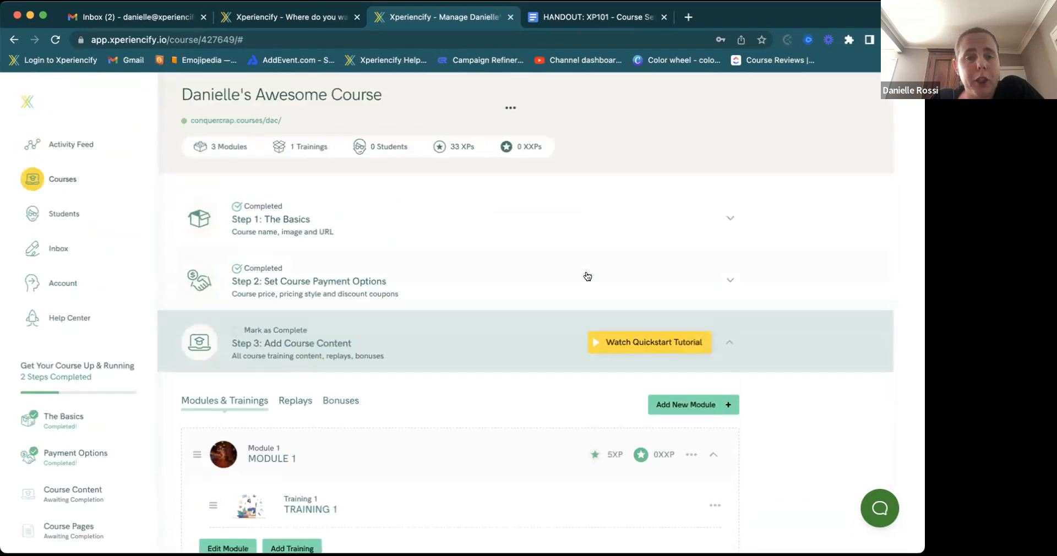
{"action": "scroll", "coordinate": [581, 262], "scroll_direction": "down", "scroll_amount": 1}
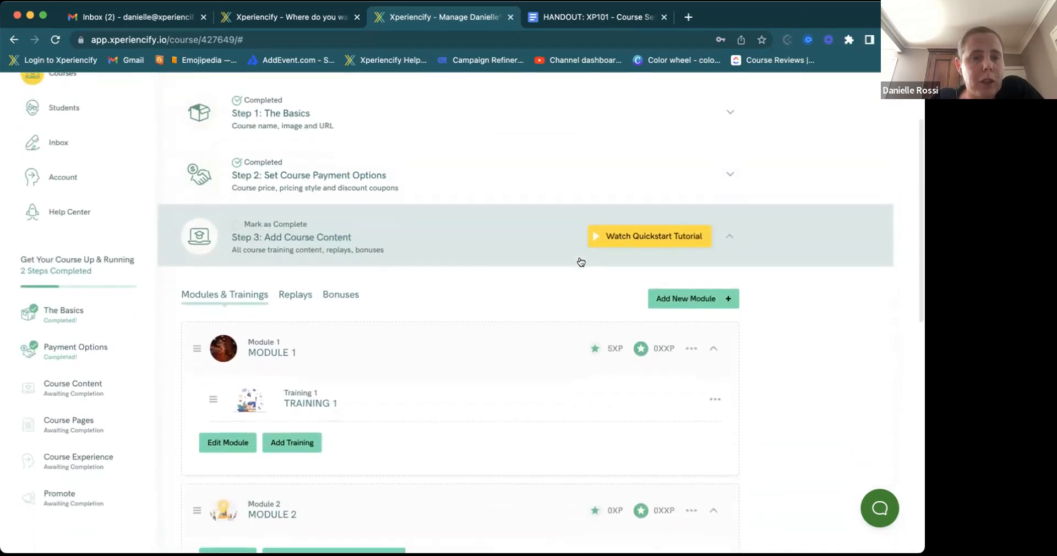
{"action": "scroll", "coordinate": [581, 262], "scroll_direction": "down", "scroll_amount": 2}
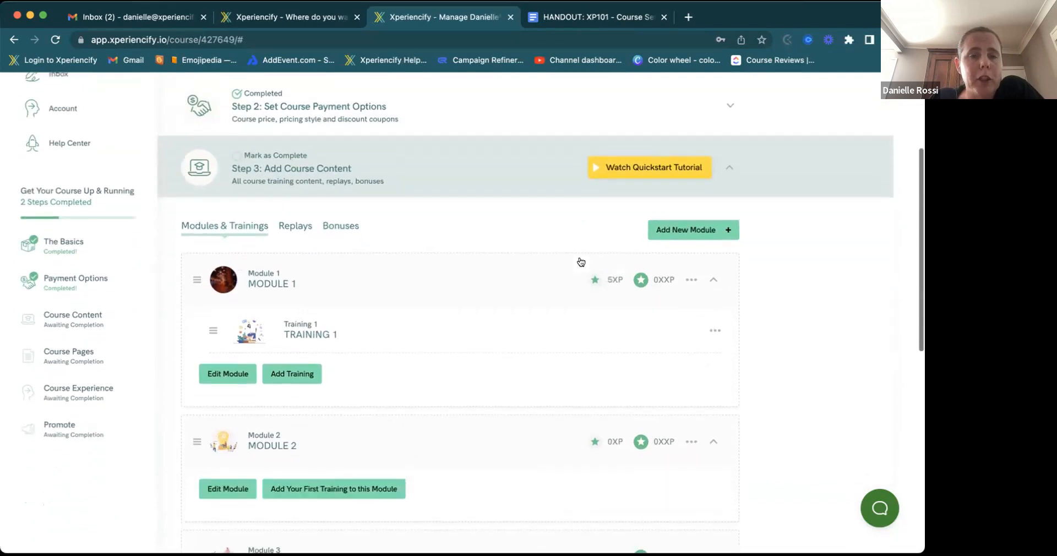
{"action": "scroll", "coordinate": [581, 262], "scroll_direction": "down", "scroll_amount": 7}
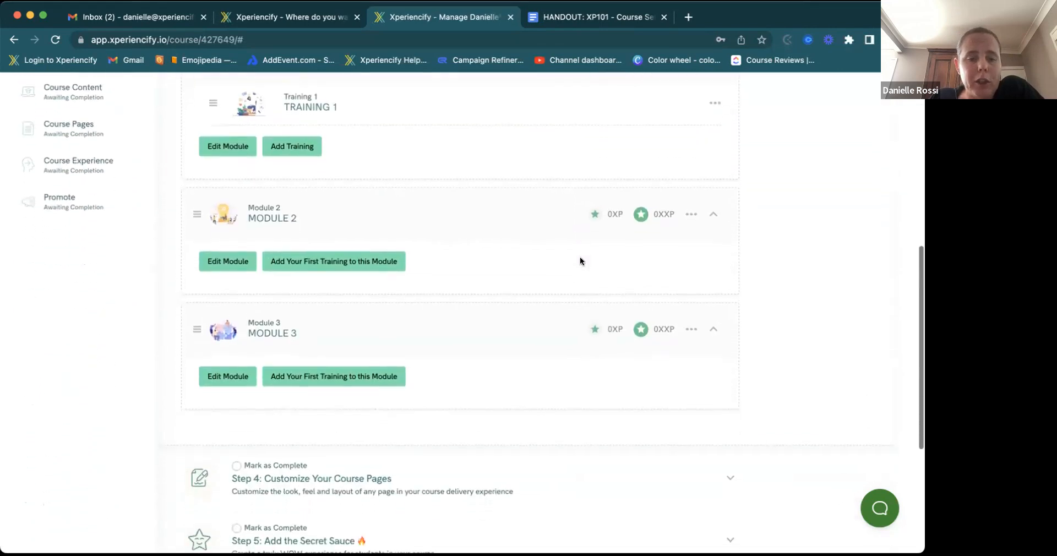
{"action": "scroll", "coordinate": [580, 261], "scroll_direction": "up", "scroll_amount": 7}
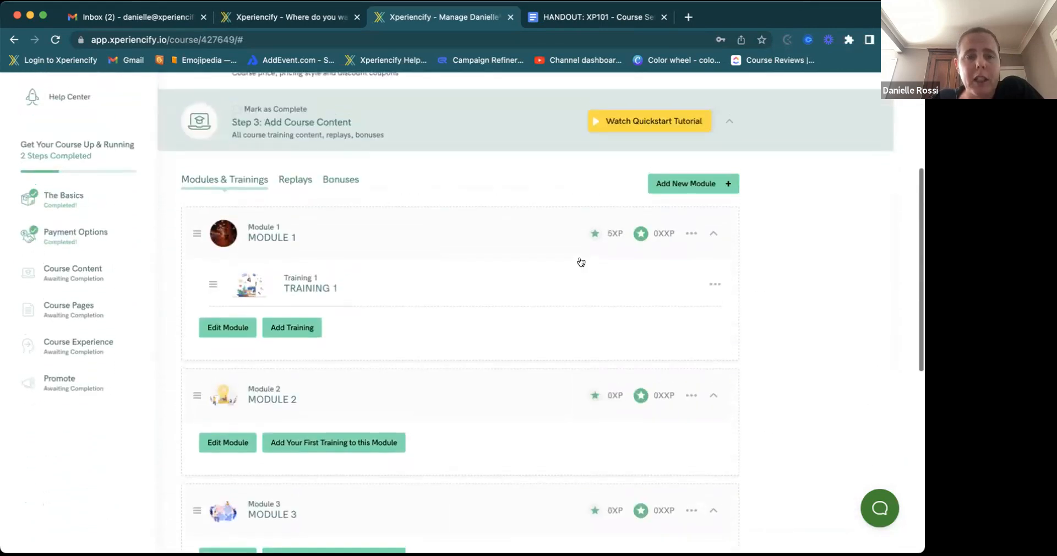
- Mark Add Course Content as complete, bringing the course to 3 steps completed
{"action": "left_click", "coordinate": [238, 115]}
{"action": "scroll", "coordinate": [279, 278], "scroll_direction": "down", "scroll_amount": 2}
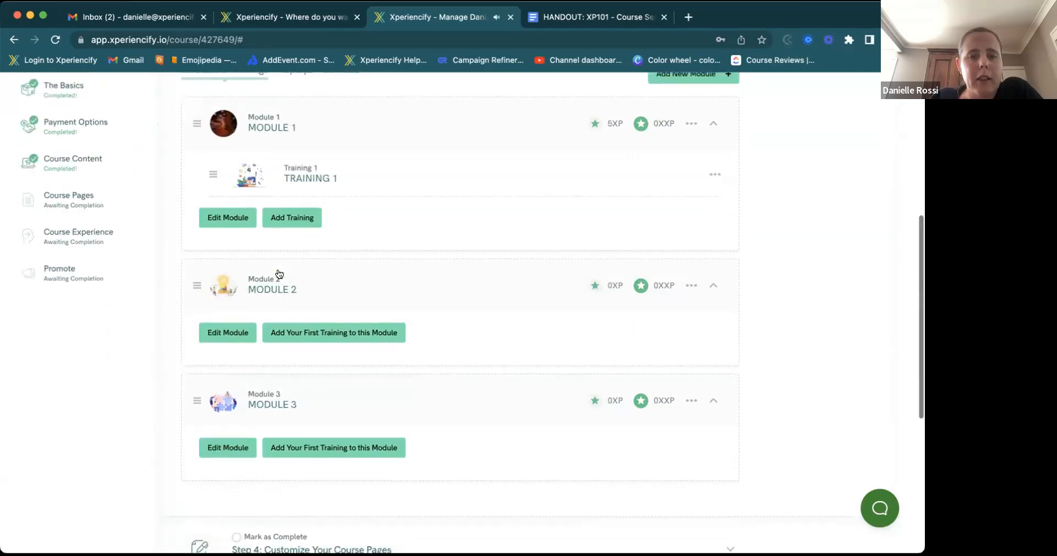
{"action": "scroll", "coordinate": [279, 273], "scroll_direction": "up", "scroll_amount": 4}
{"action": "scroll", "coordinate": [279, 274], "scroll_direction": "up", "scroll_amount": 1}
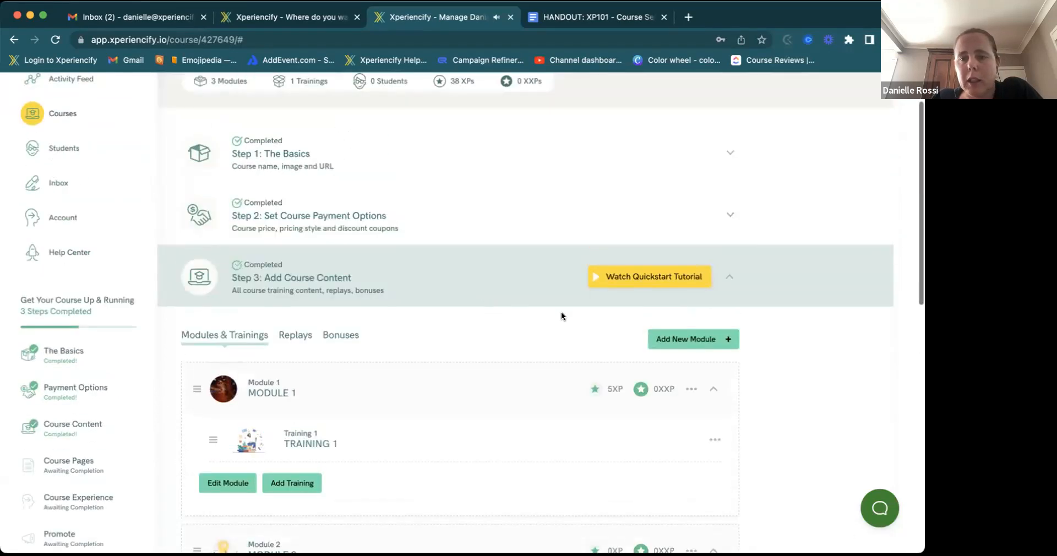
{"action": "left_click", "coordinate": [727, 280]}
{"action": "scroll", "coordinate": [342, 322], "scroll_direction": "down", "scroll_amount": 1}
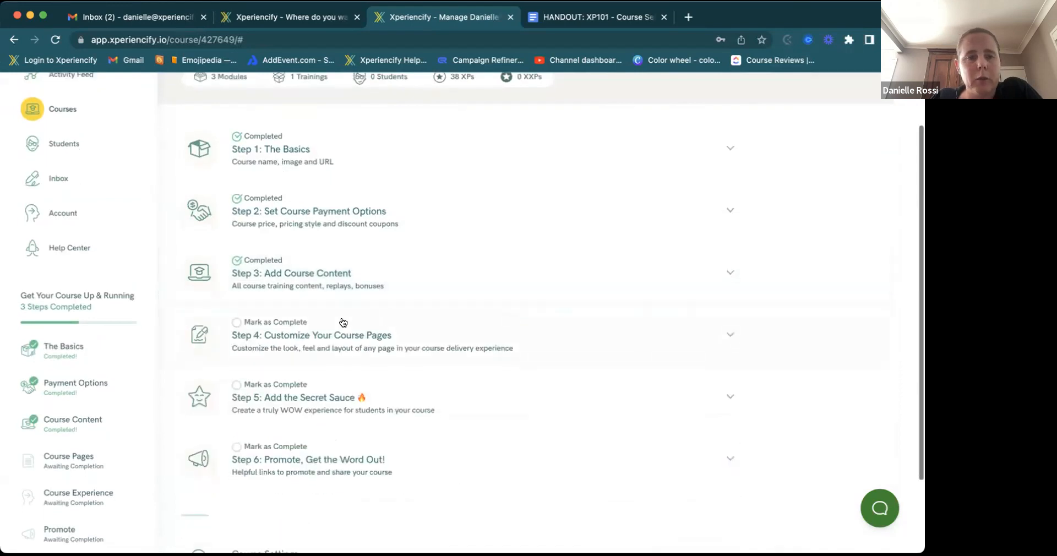
{"action": "scroll", "coordinate": [343, 323], "scroll_direction": "down", "scroll_amount": 1}
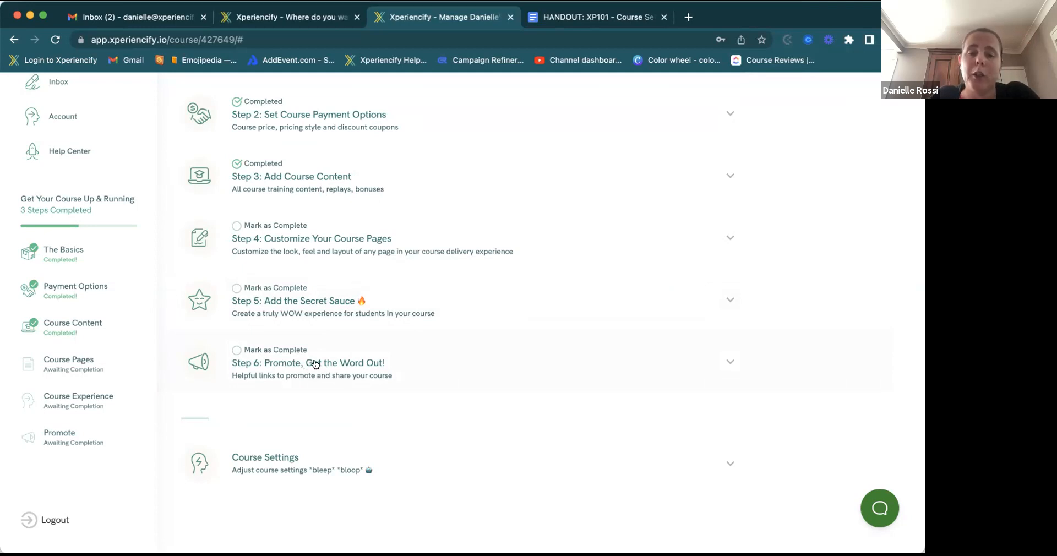
- Expand the Course Settings section
{"action": "left_click", "coordinate": [282, 473]}
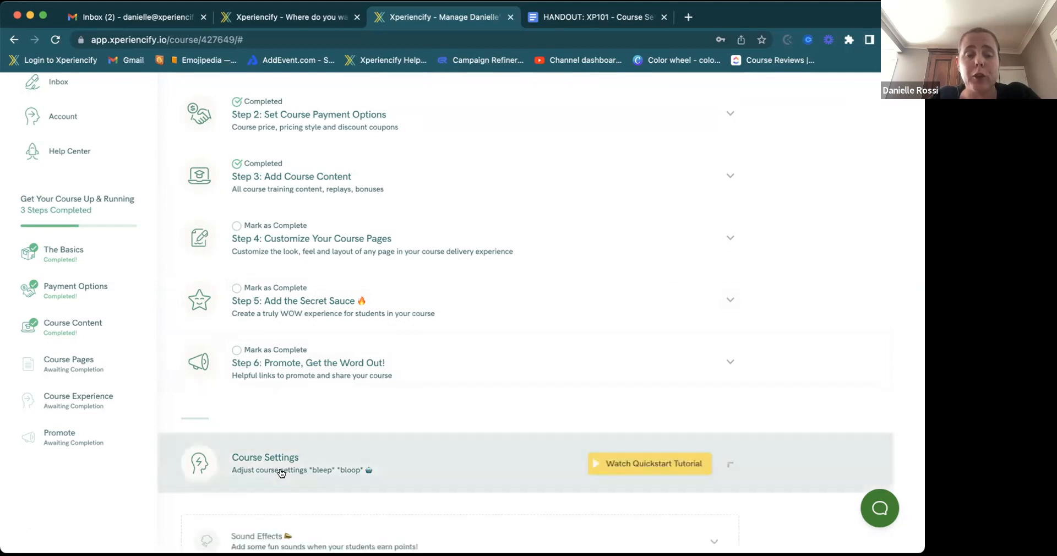
{"action": "scroll", "coordinate": [279, 471], "scroll_direction": "down", "scroll_amount": 4}
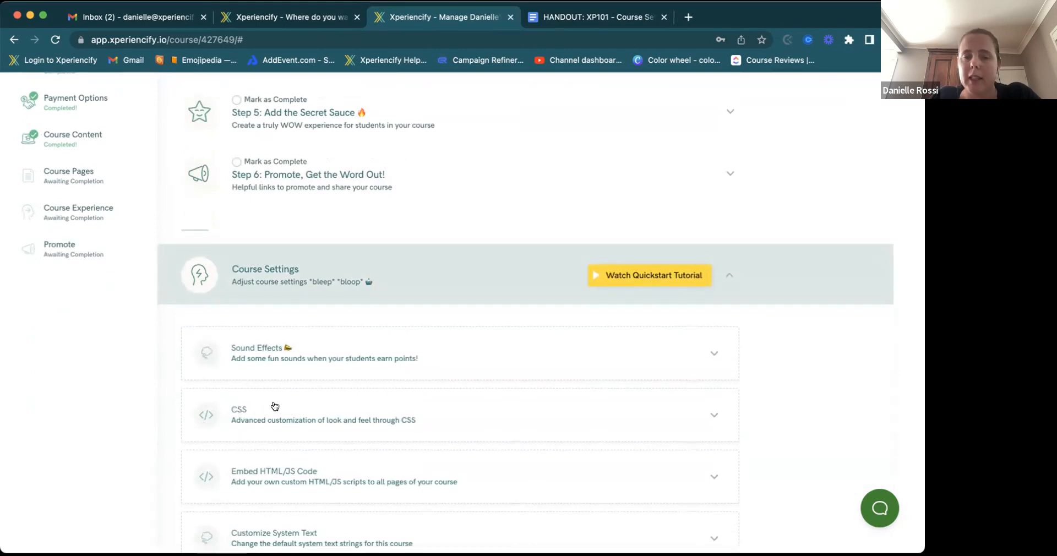
{"action": "scroll", "coordinate": [276, 478], "scroll_direction": "down", "scroll_amount": 2}
- Look through the Customize System Text fields, then collapse them and Course Settings
{"action": "left_click", "coordinate": [290, 479]}
{"action": "scroll", "coordinate": [291, 476], "scroll_direction": "down", "scroll_amount": 5}
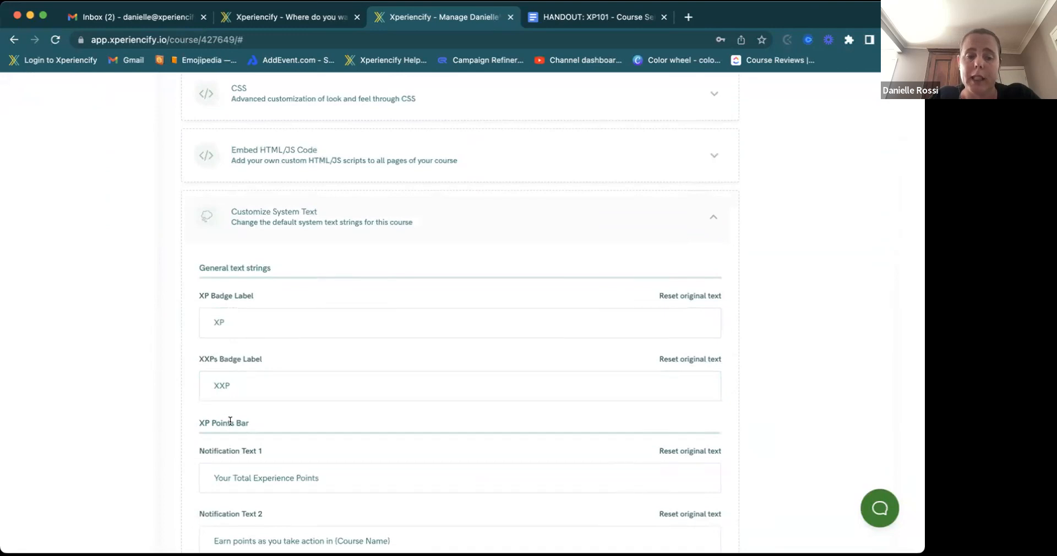
{"action": "scroll", "coordinate": [230, 421], "scroll_direction": "down", "scroll_amount": 2}
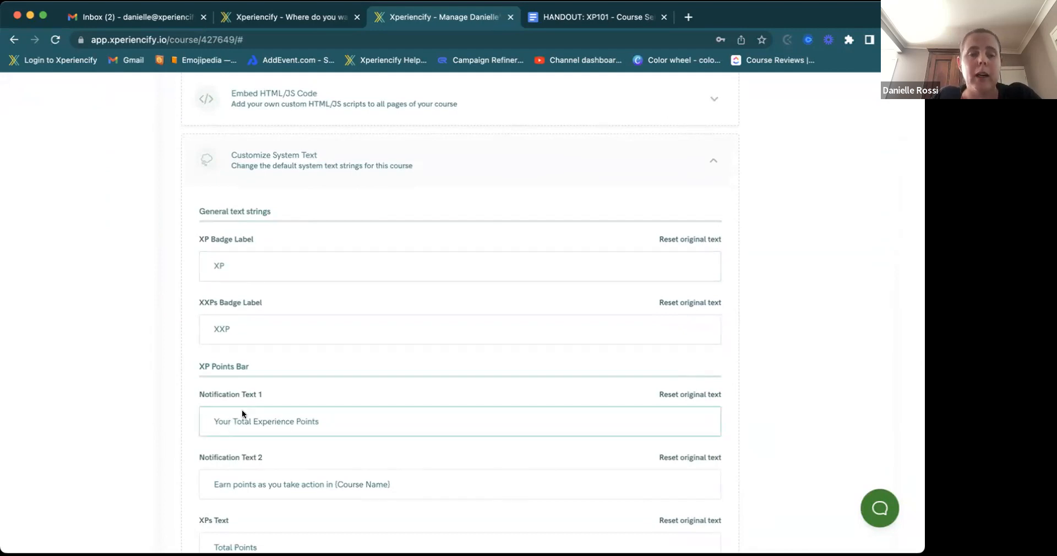
{"action": "scroll", "coordinate": [242, 414], "scroll_direction": "down", "scroll_amount": 9}
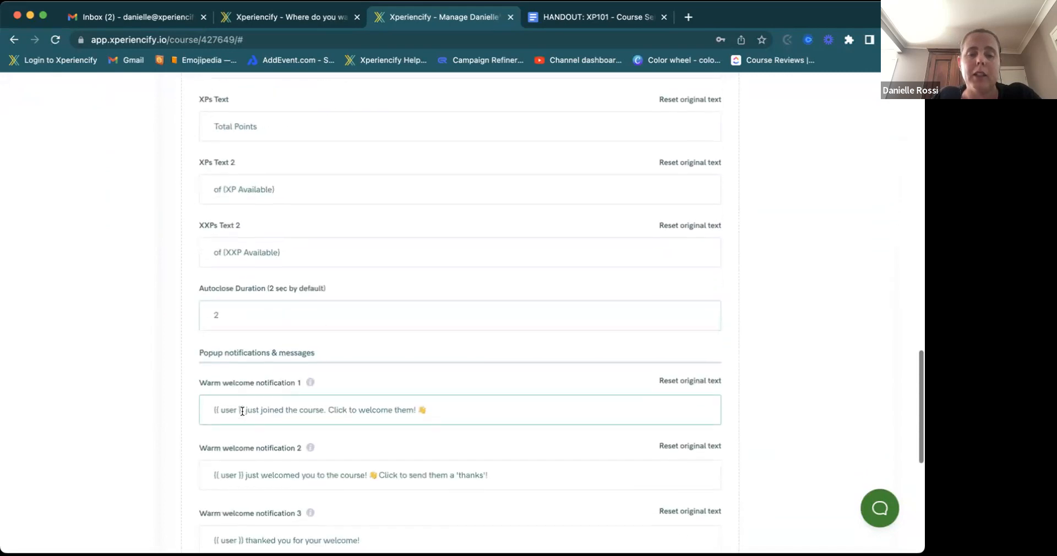
{"action": "scroll", "coordinate": [243, 409], "scroll_direction": "down", "scroll_amount": 5}
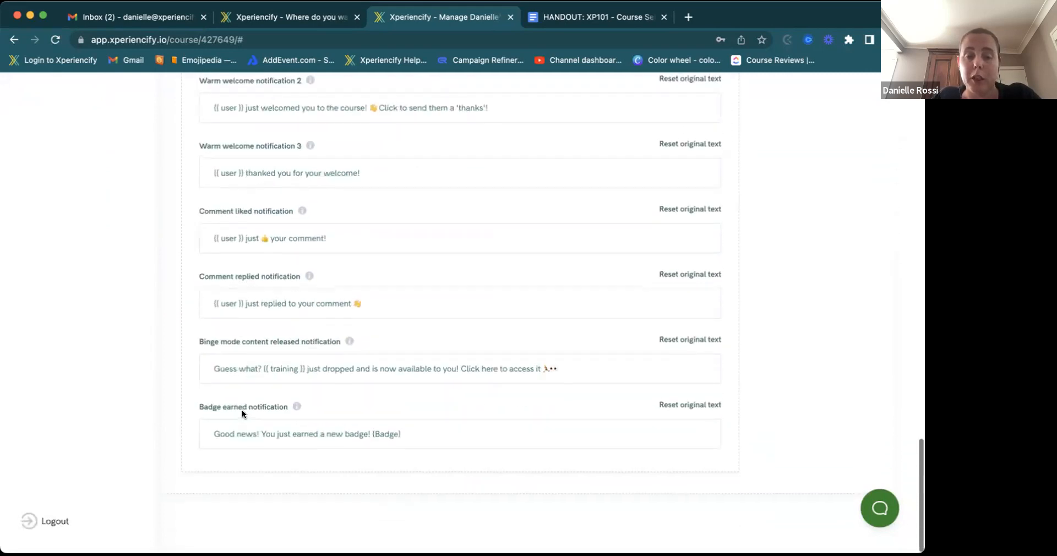
{"action": "scroll", "coordinate": [242, 411], "scroll_direction": "up", "scroll_amount": 6}
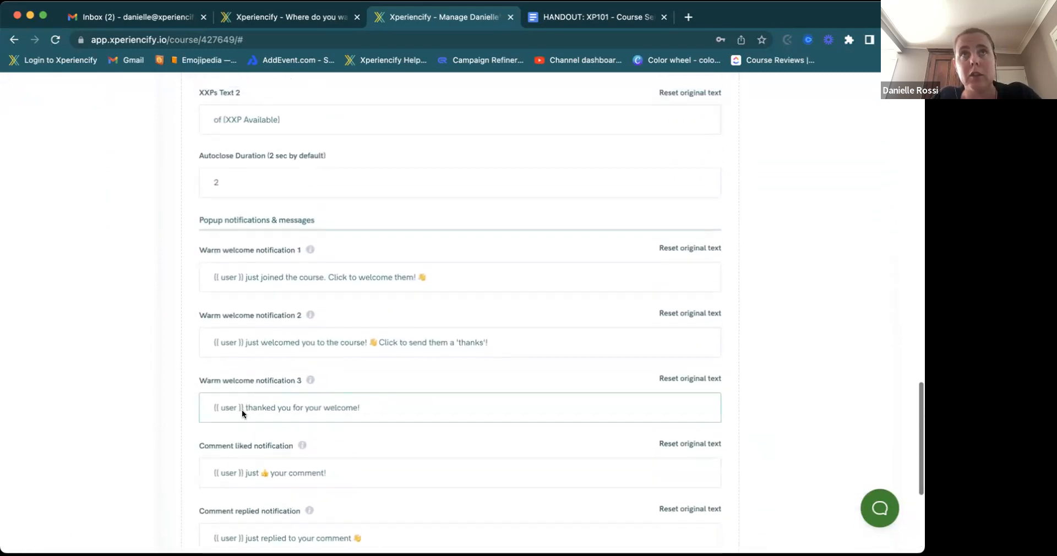
{"action": "scroll", "coordinate": [242, 412], "scroll_direction": "up", "scroll_amount": 13}
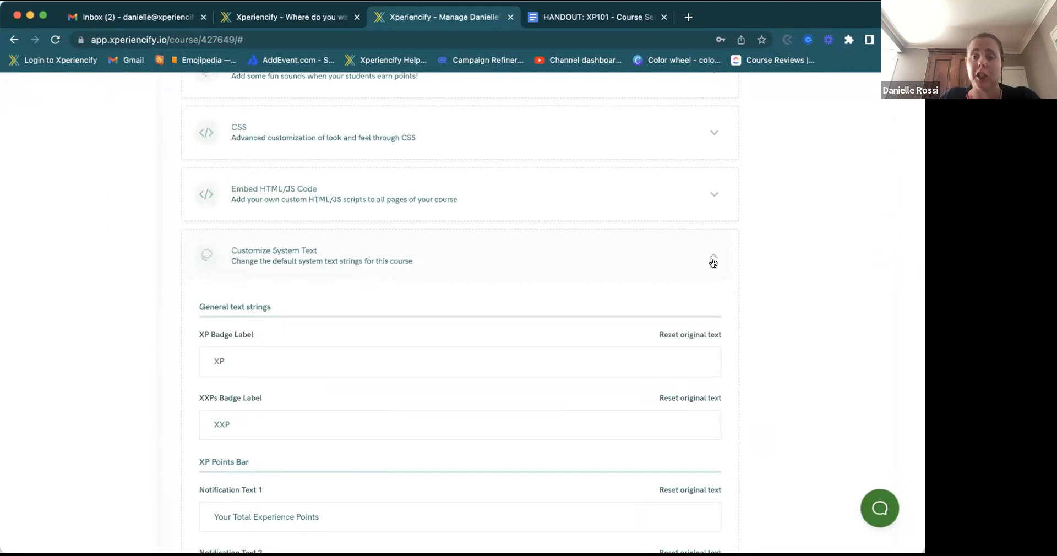
{"action": "left_click", "coordinate": [711, 259]}
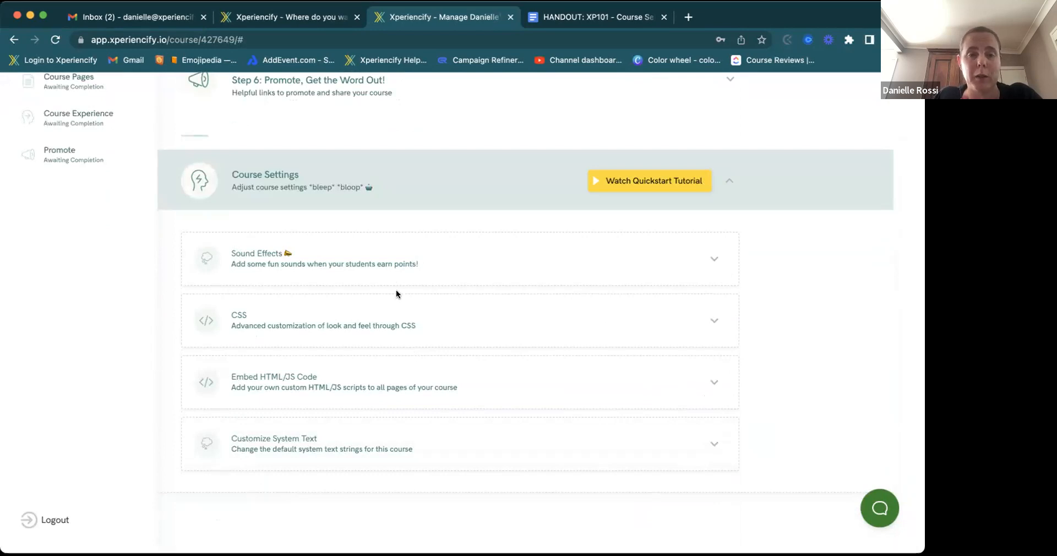
{"action": "left_click", "coordinate": [730, 180]}
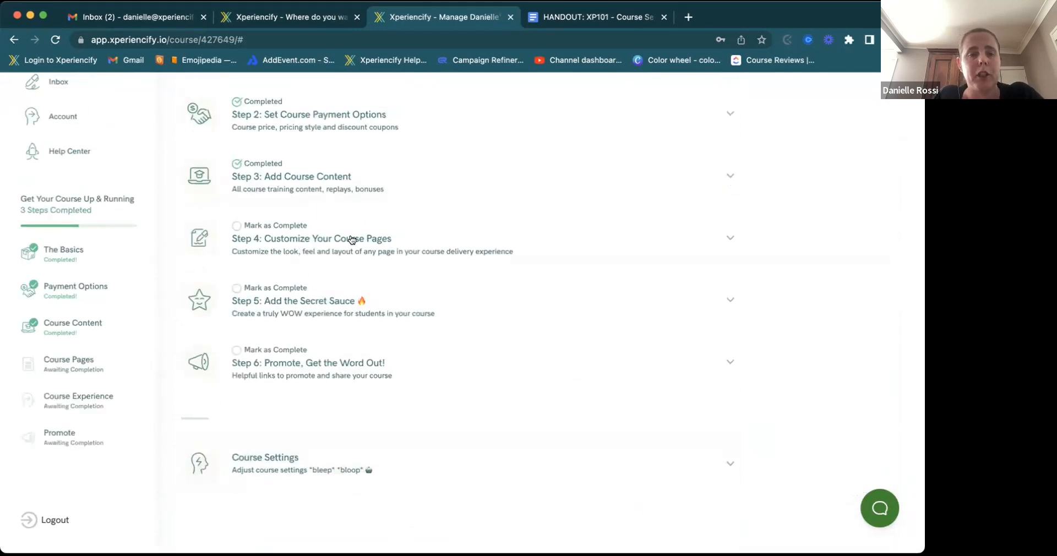
{"action": "left_click", "coordinate": [306, 244]}
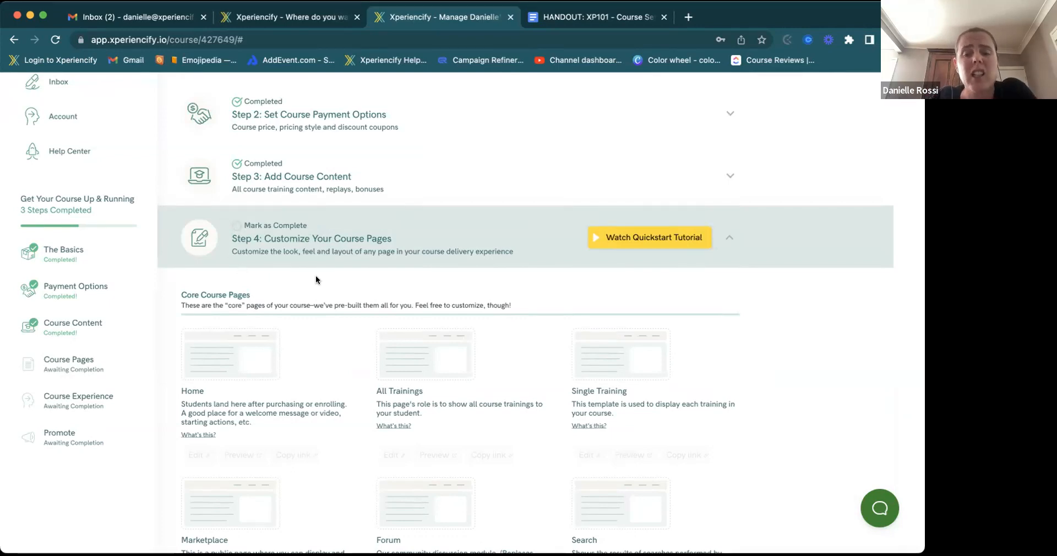
{"action": "scroll", "coordinate": [315, 278], "scroll_direction": "down", "scroll_amount": 3}
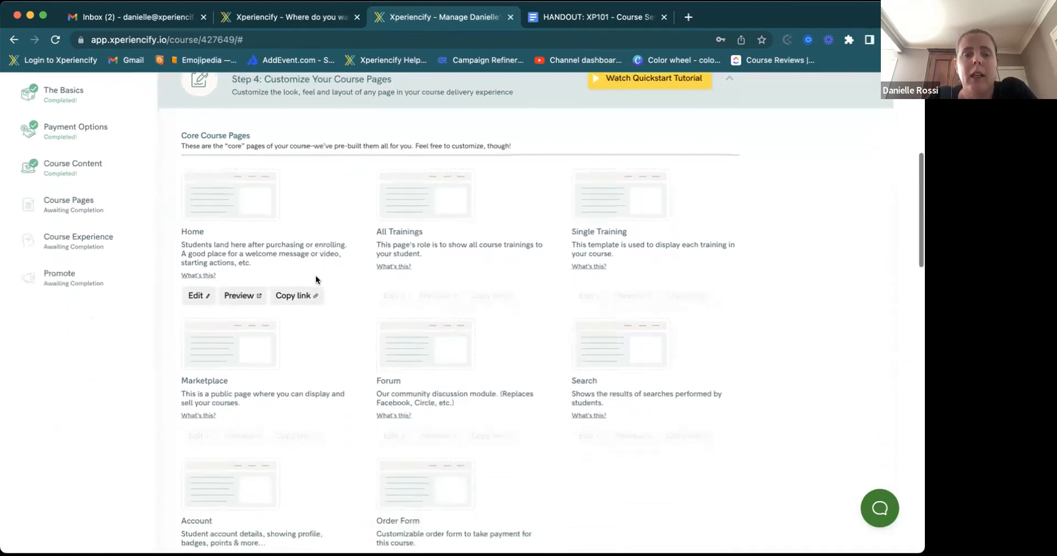
{"action": "scroll", "coordinate": [315, 279], "scroll_direction": "down", "scroll_amount": 1}
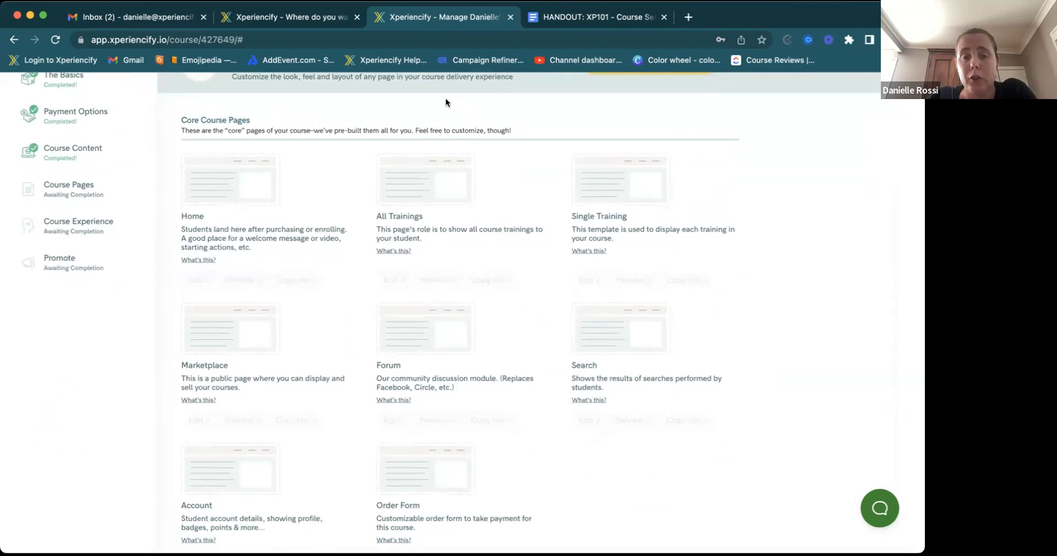
{"action": "scroll", "coordinate": [445, 99], "scroll_direction": "up", "scroll_amount": 1}
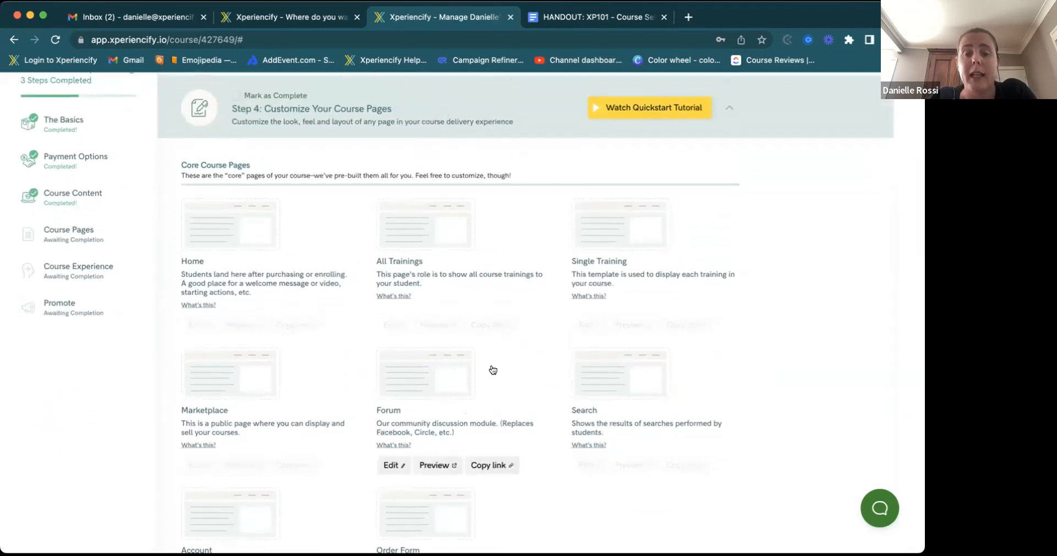
{"action": "mouse_move", "coordinate": [453, 246]}
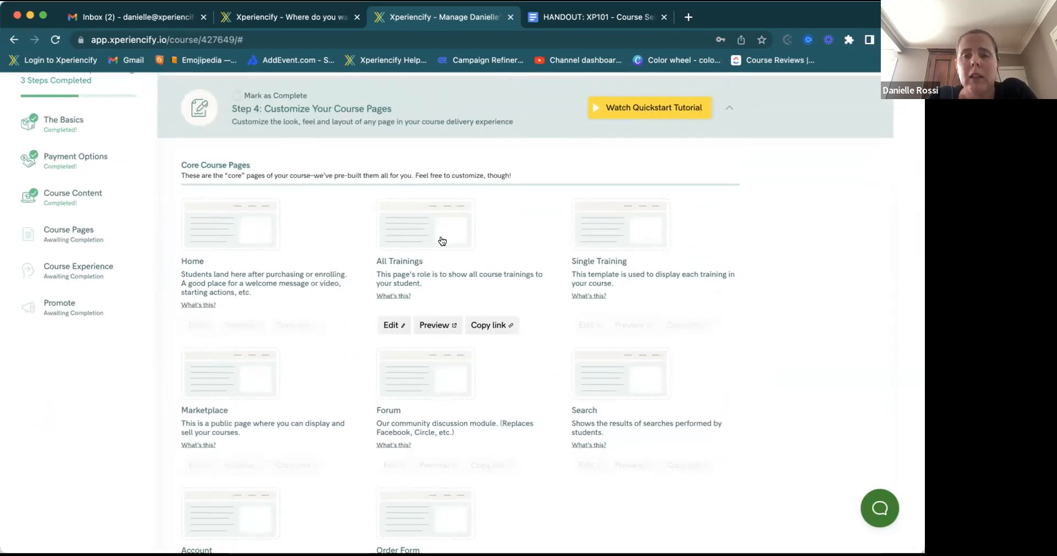
{"action": "mouse_move", "coordinate": [694, 261]}
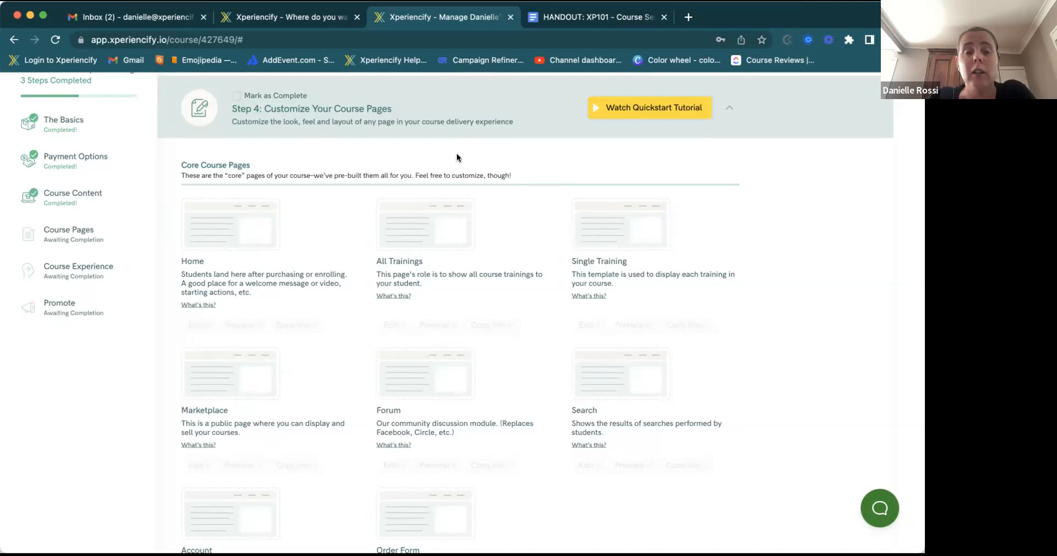
{"action": "scroll", "coordinate": [296, 322], "scroll_direction": "down", "scroll_amount": 5}
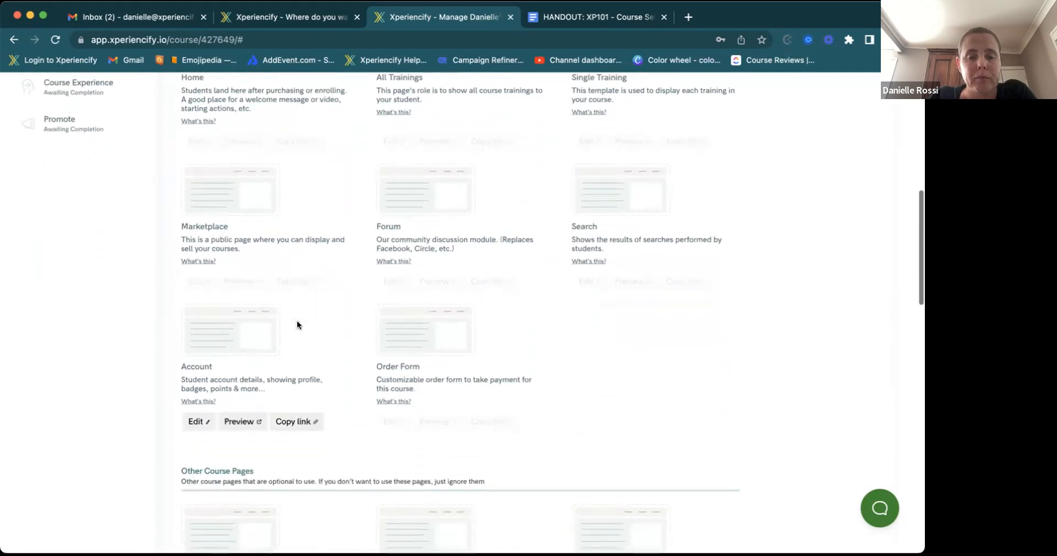
{"action": "scroll", "coordinate": [296, 325], "scroll_direction": "down", "scroll_amount": 1}
{"action": "scroll", "coordinate": [330, 323], "scroll_direction": "up", "scroll_amount": 4}
{"action": "scroll", "coordinate": [342, 323], "scroll_direction": "down", "scroll_amount": 2}
{"action": "scroll", "coordinate": [342, 322], "scroll_direction": "down", "scroll_amount": 10}
{"action": "scroll", "coordinate": [342, 322], "scroll_direction": "down", "scroll_amount": 7}
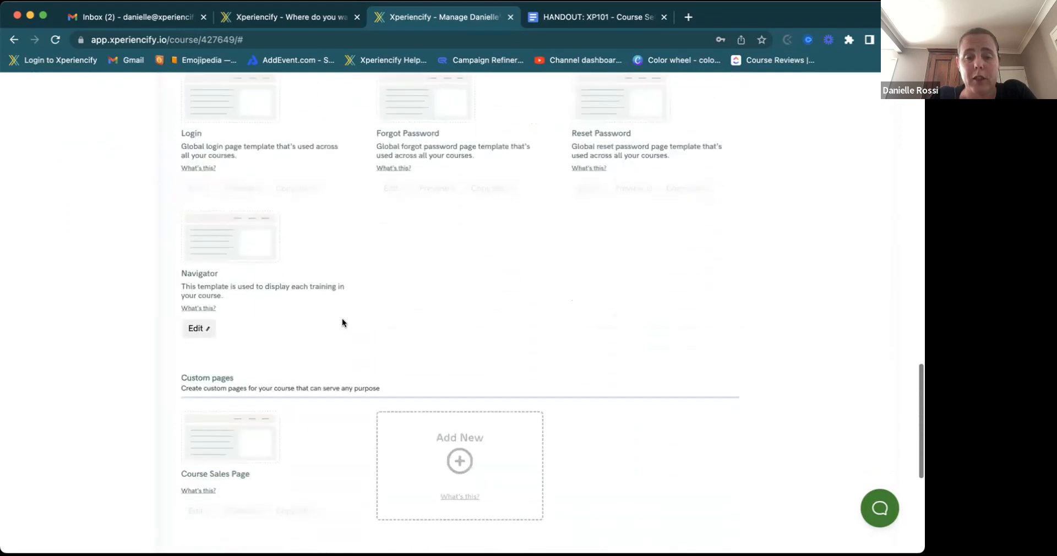
{"action": "scroll", "coordinate": [342, 322], "scroll_direction": "up", "scroll_amount": 17}
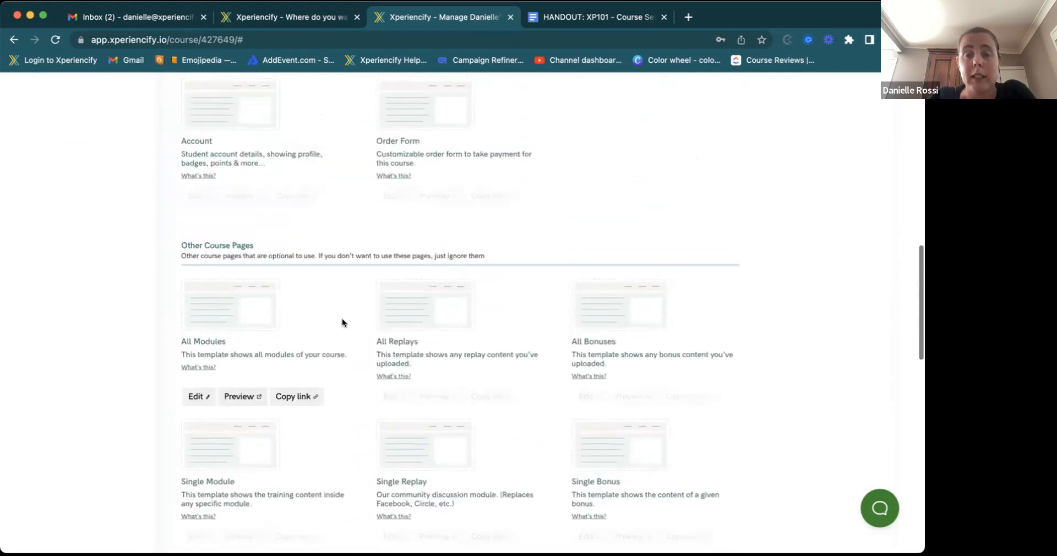
{"action": "scroll", "coordinate": [342, 322], "scroll_direction": "up", "scroll_amount": 11}
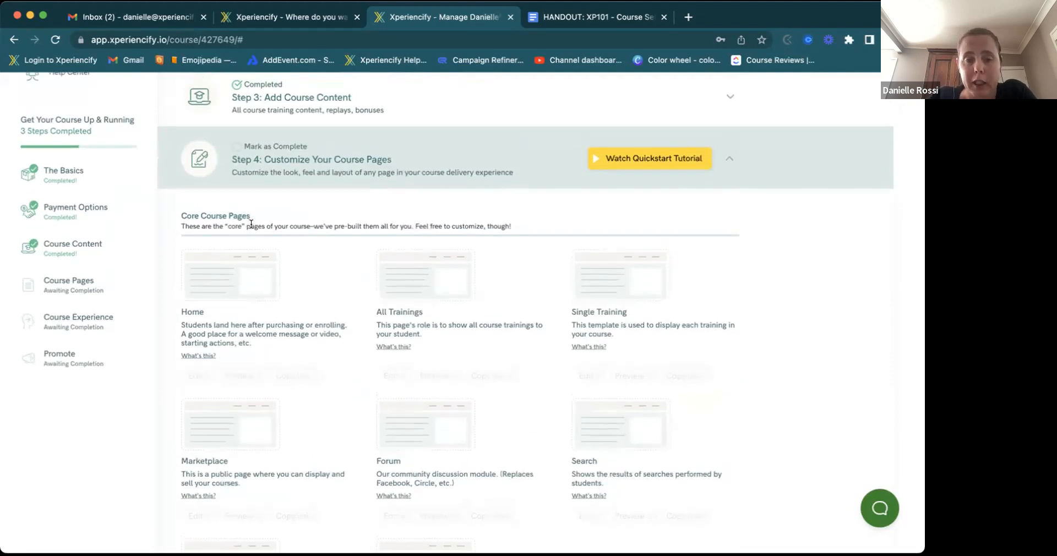
{"action": "mouse_move", "coordinate": [219, 269]}
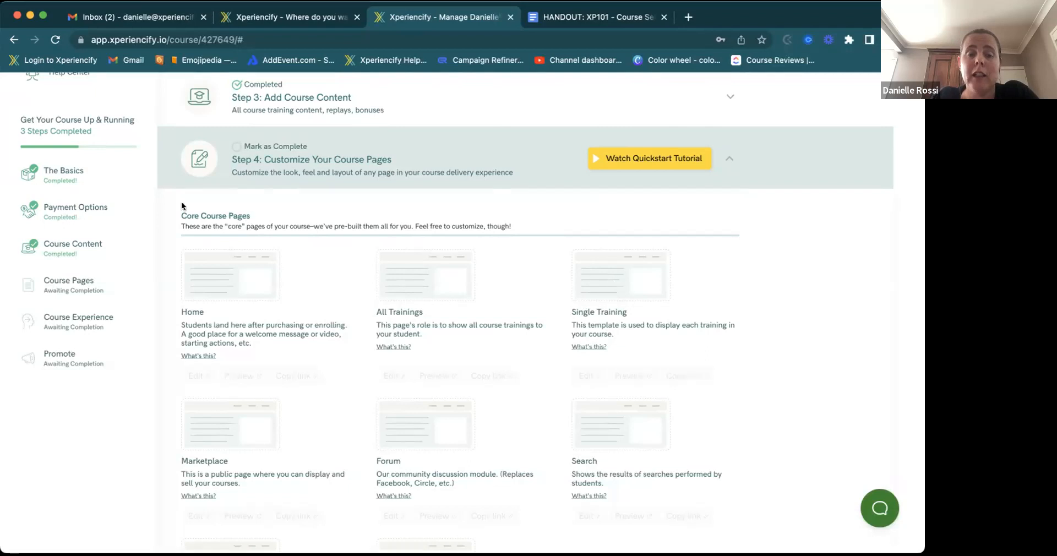
{"action": "scroll", "coordinate": [597, 279], "scroll_direction": "down", "scroll_amount": 7}
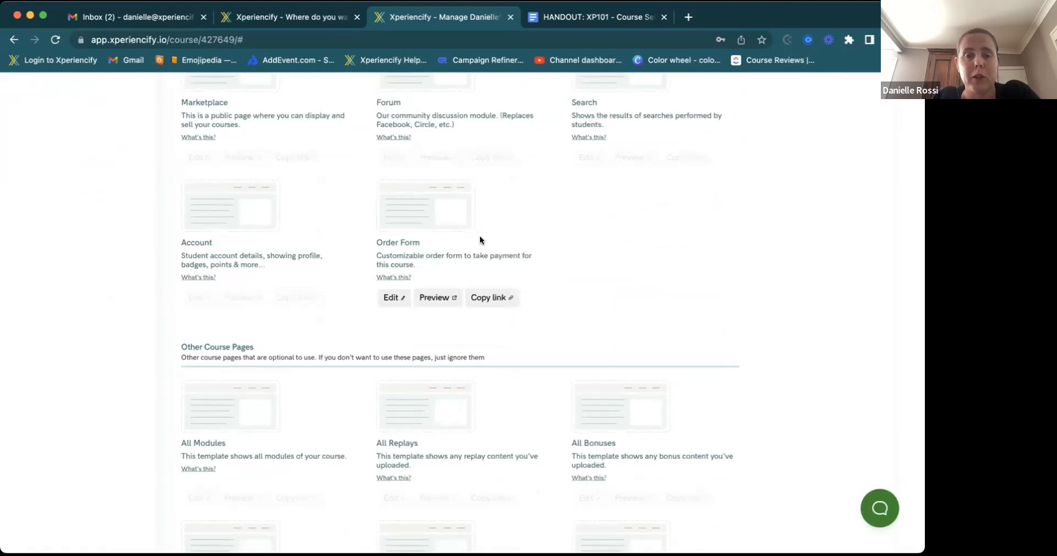
{"action": "scroll", "coordinate": [480, 240], "scroll_direction": "up", "scroll_amount": 1}
{"action": "scroll", "coordinate": [480, 240], "scroll_direction": "up", "scroll_amount": 4}
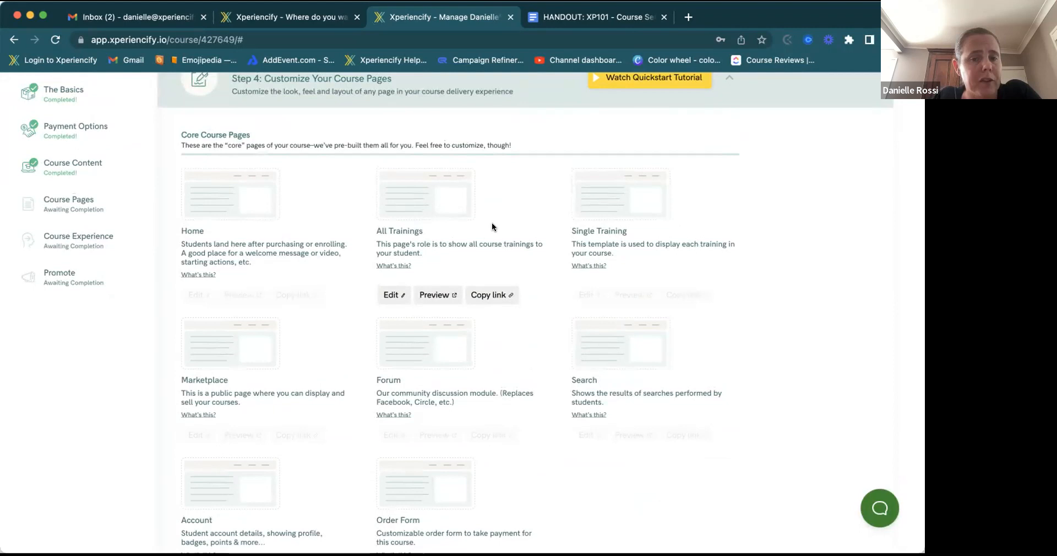
- Open the Home page in the builder and view its welcome, goals, quick-win and next-trainings blocks
{"action": "left_click", "coordinate": [240, 195]}
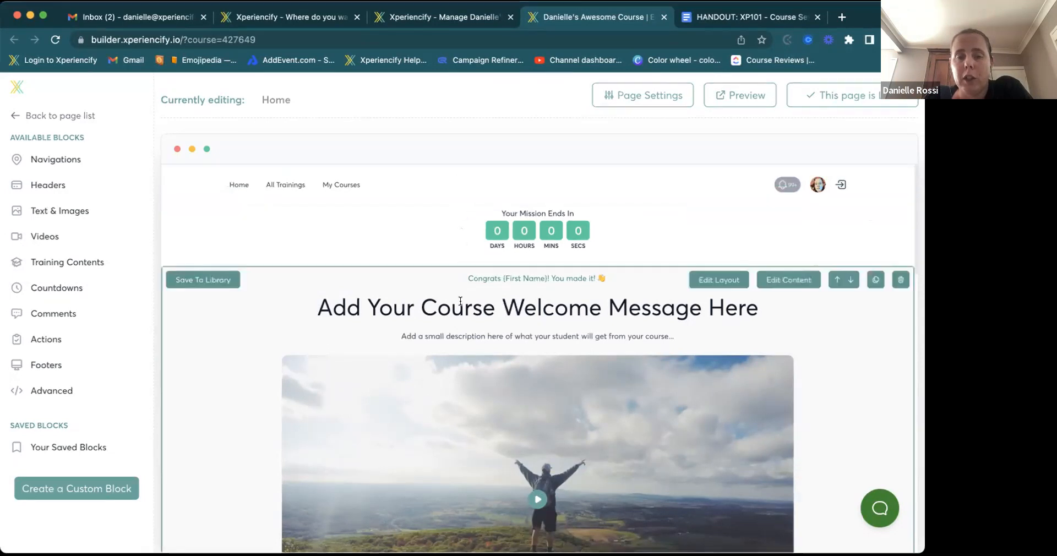
{"action": "scroll", "coordinate": [460, 305], "scroll_direction": "down", "scroll_amount": 2}
{"action": "scroll", "coordinate": [461, 308], "scroll_direction": "down", "scroll_amount": 5}
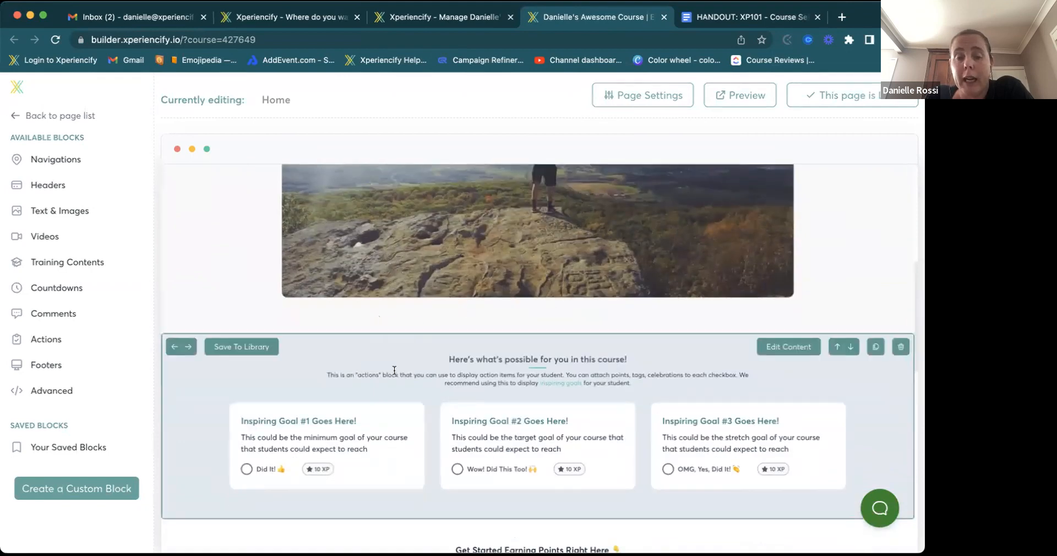
{"action": "scroll", "coordinate": [394, 374], "scroll_direction": "down", "scroll_amount": 2}
{"action": "scroll", "coordinate": [394, 372], "scroll_direction": "down", "scroll_amount": 5}
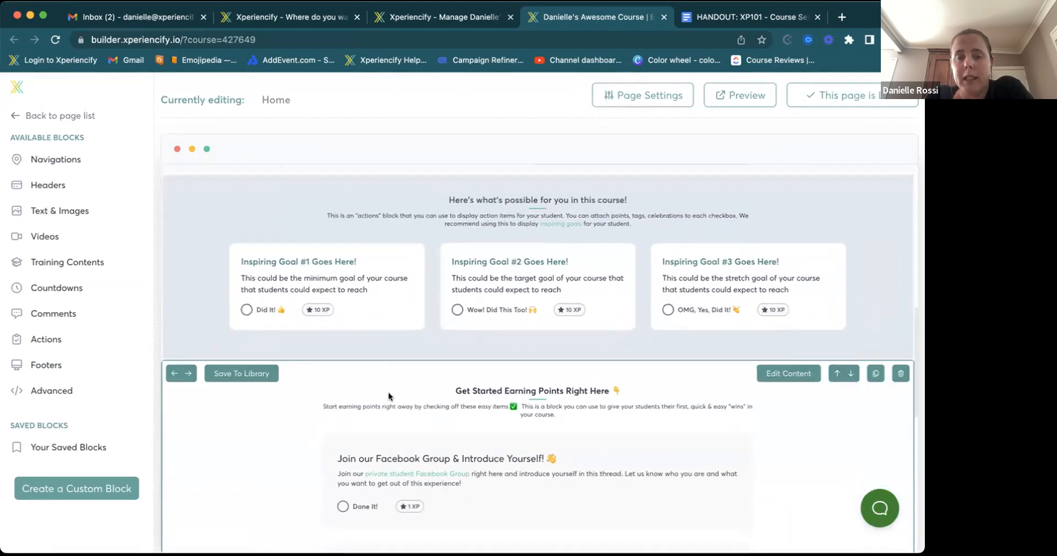
{"action": "scroll", "coordinate": [389, 392], "scroll_direction": "down", "scroll_amount": 5}
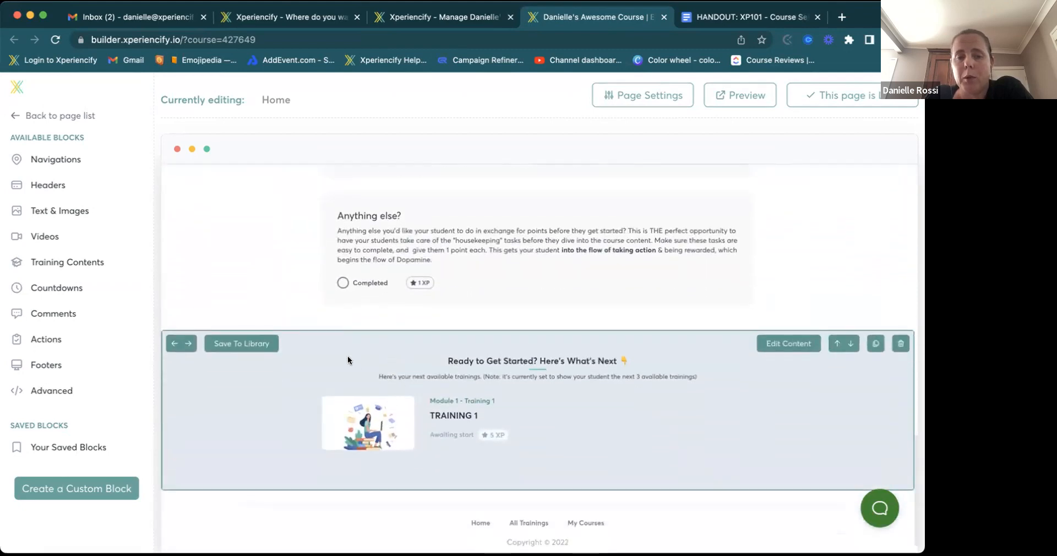
{"action": "left_click", "coordinate": [187, 345]}
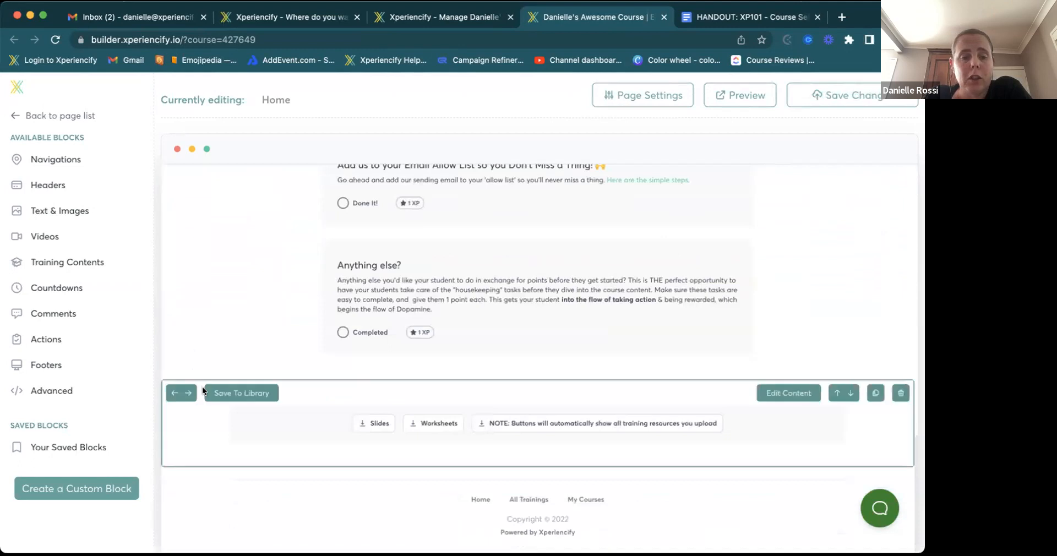
{"action": "left_click", "coordinate": [187, 394]}
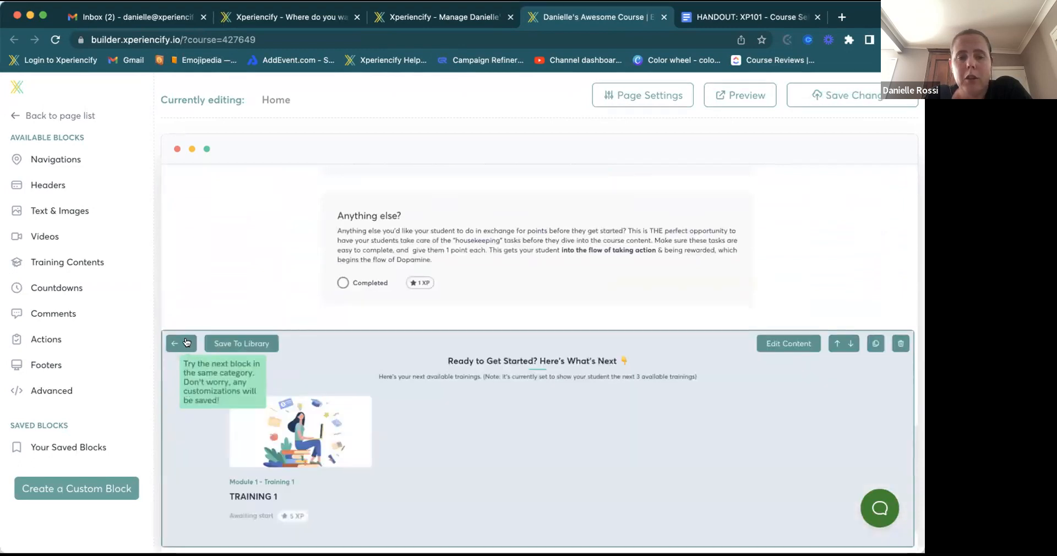
{"action": "left_click", "coordinate": [188, 345]}
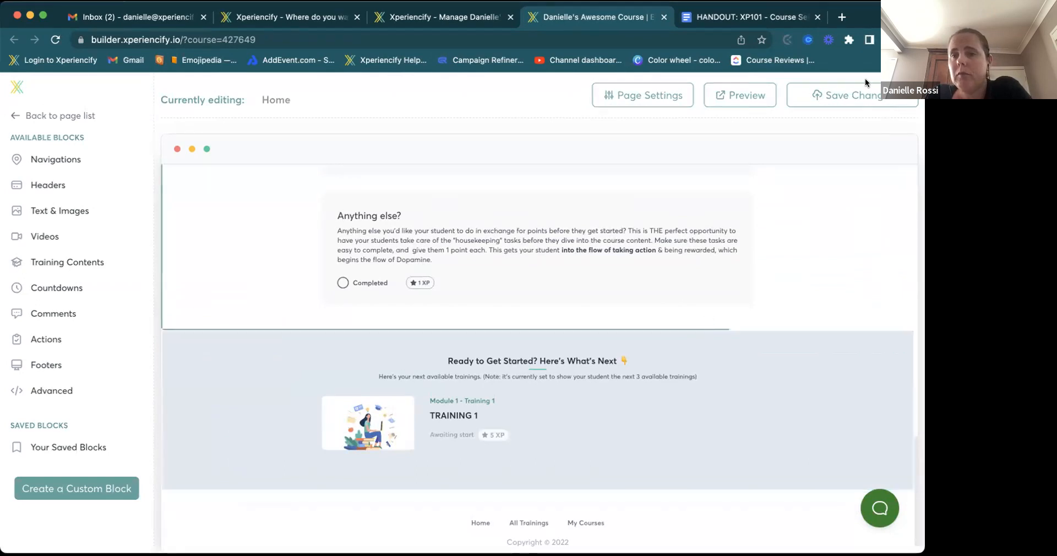
{"action": "left_click", "coordinate": [87, 180]}
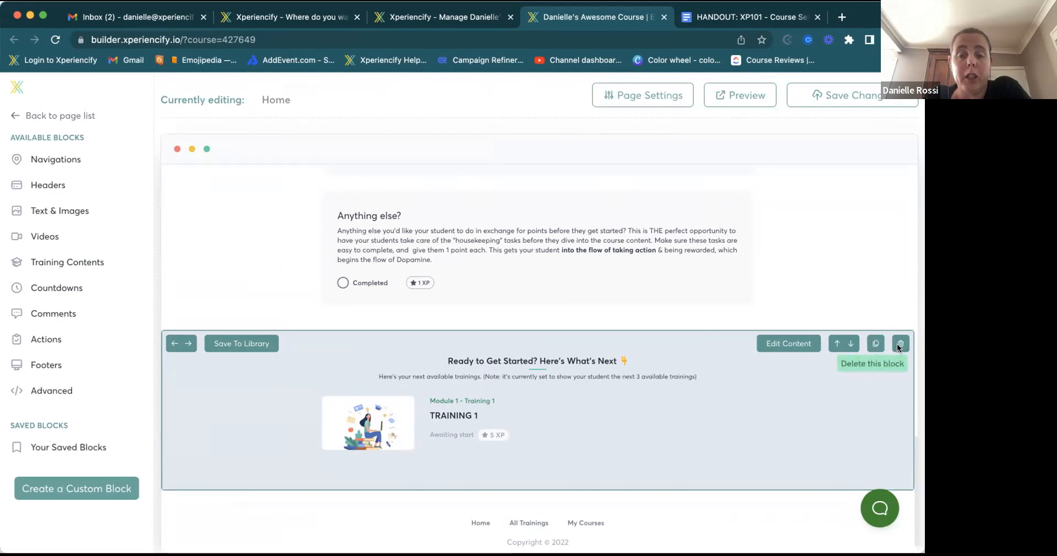
- Open Edit Layout for the Home page's 'Add Your Course Welcome Message Here' block
{"action": "scroll", "coordinate": [811, 325], "scroll_direction": "up", "scroll_amount": 3}
{"action": "scroll", "coordinate": [811, 323], "scroll_direction": "up", "scroll_amount": 10}
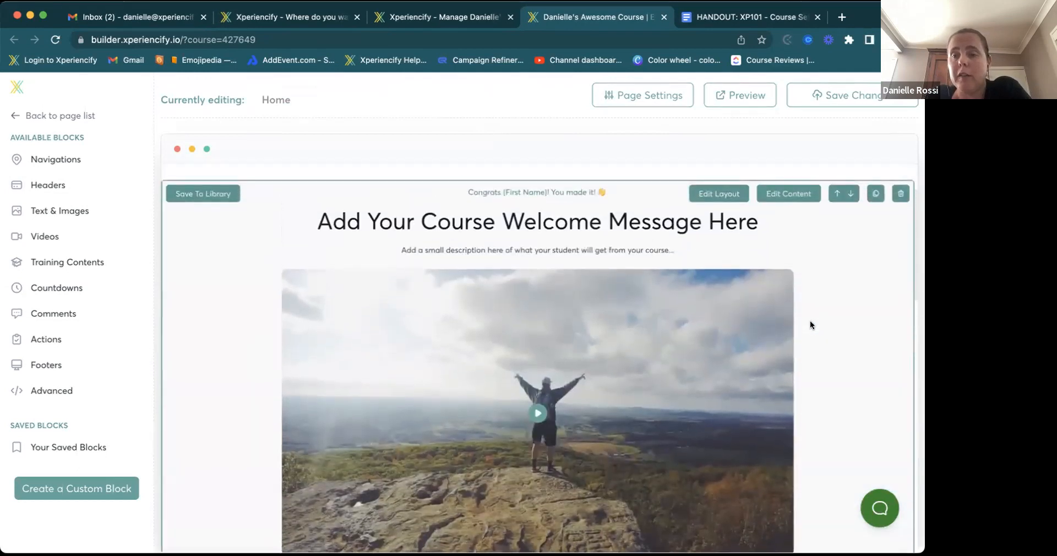
{"action": "scroll", "coordinate": [716, 236], "scroll_direction": "up", "scroll_amount": 1}
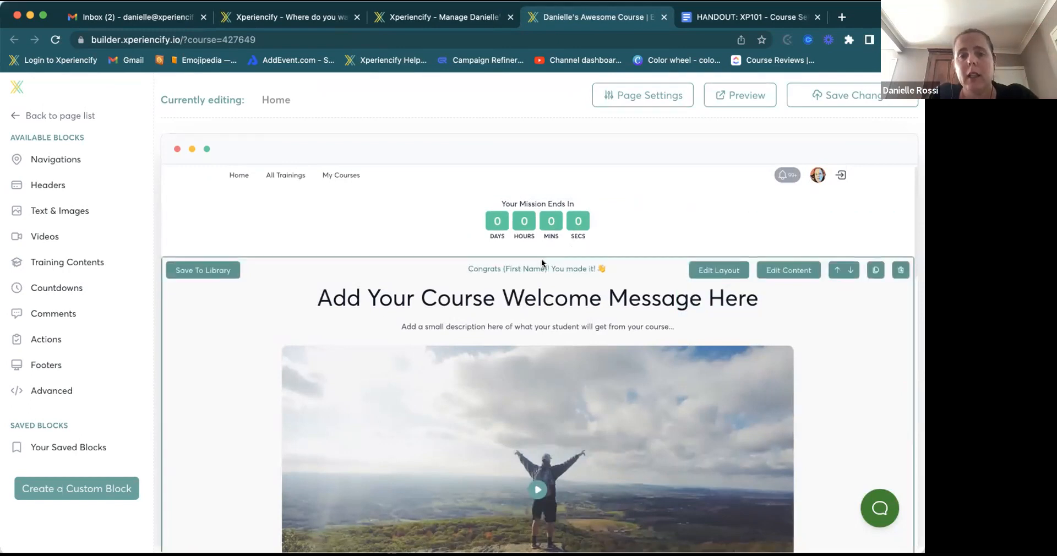
{"action": "scroll", "coordinate": [540, 285], "scroll_direction": "down", "scroll_amount": 2}
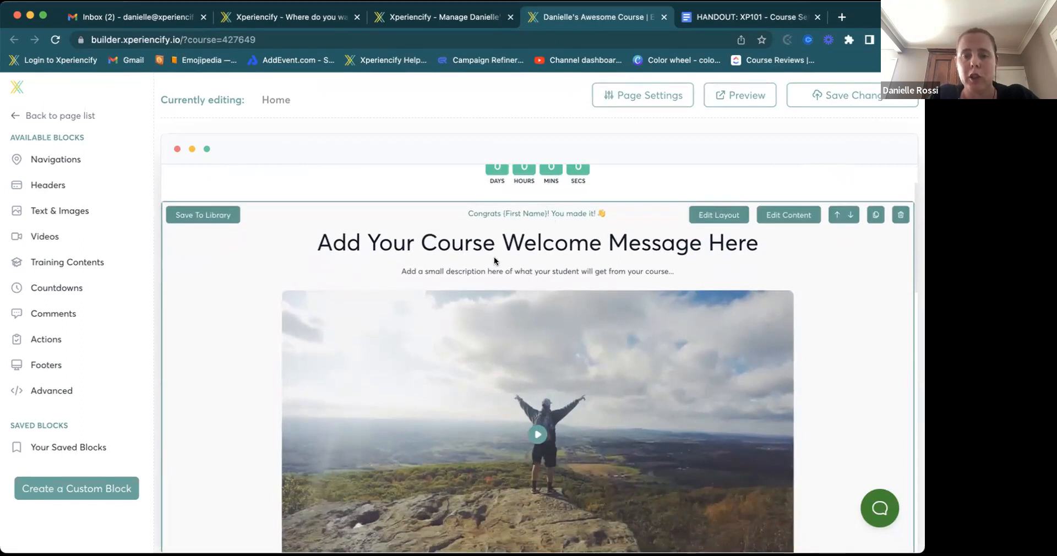
{"action": "scroll", "coordinate": [546, 318], "scroll_direction": "down", "scroll_amount": 5}
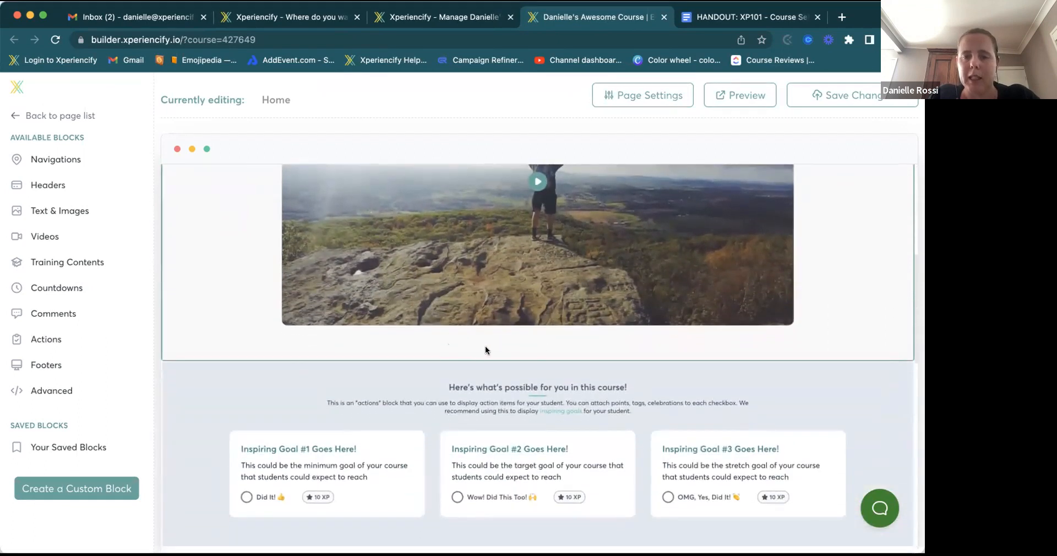
{"action": "scroll", "coordinate": [589, 233], "scroll_direction": "up", "scroll_amount": 5}
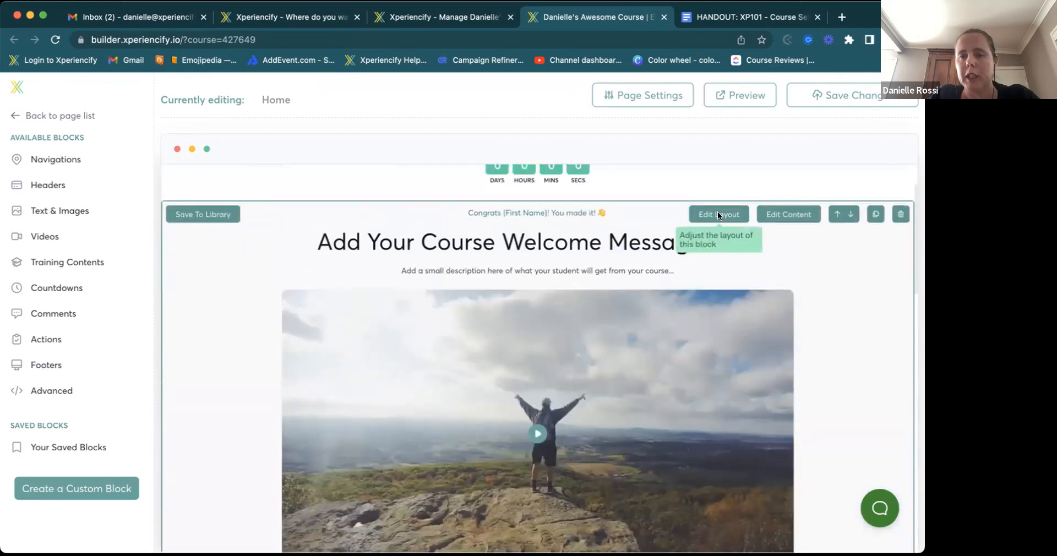
{"action": "left_click", "coordinate": [718, 213]}
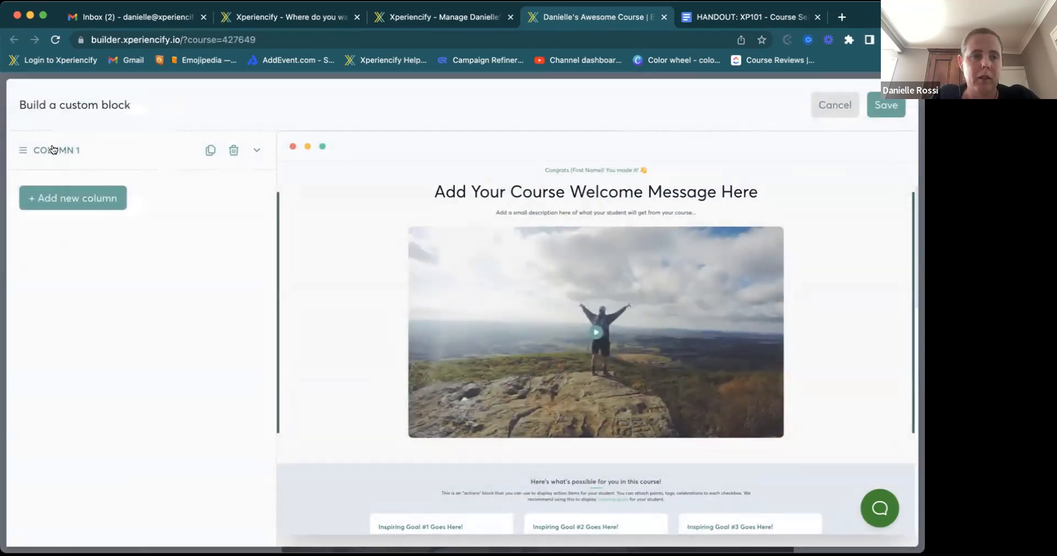
- Inspect Column 1's 10-column width and body text element, then cancel the custom block
{"action": "left_click", "coordinate": [53, 150]}
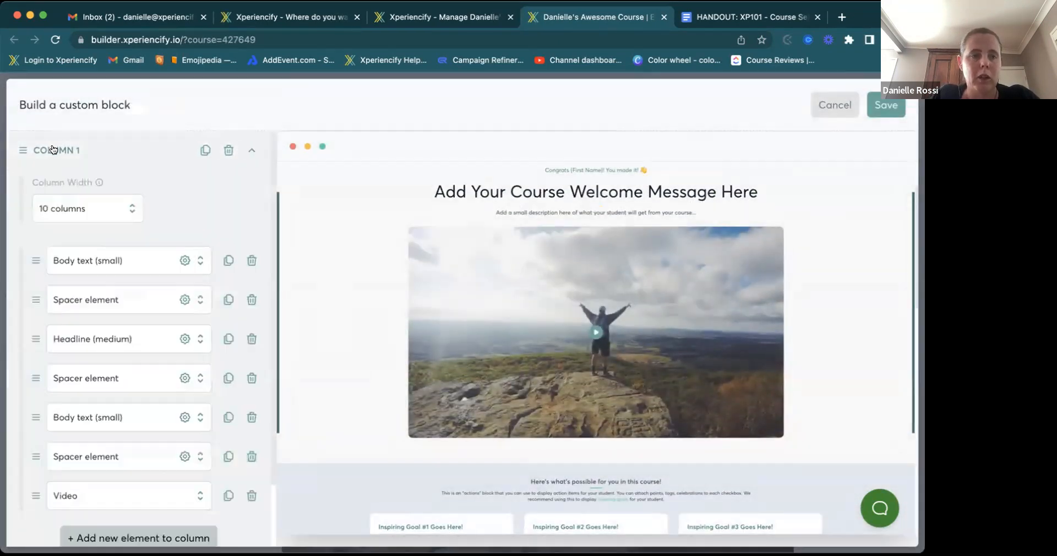
{"action": "left_click", "coordinate": [84, 209]}
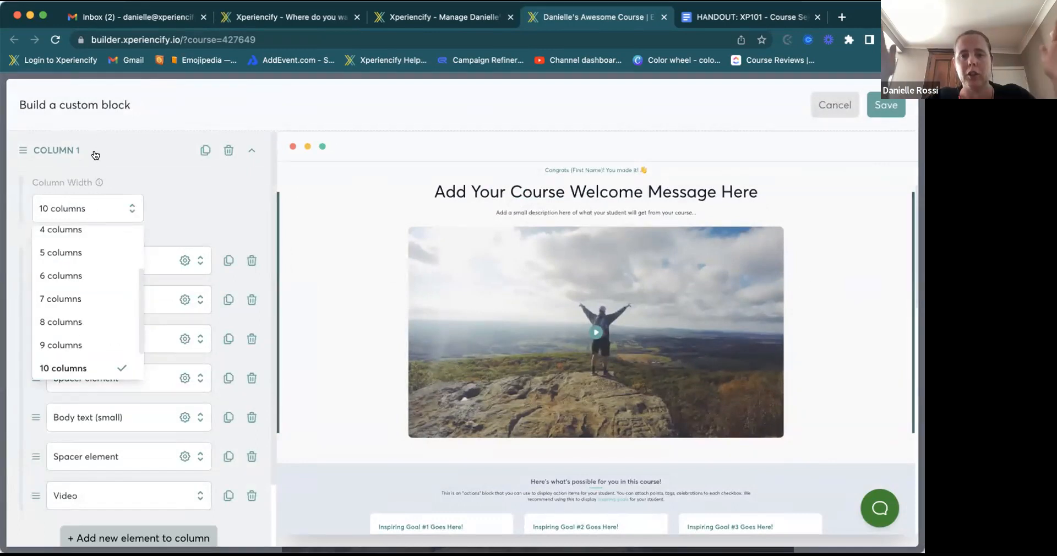
{"action": "left_click", "coordinate": [157, 201]}
{"action": "scroll", "coordinate": [124, 267], "scroll_direction": "down", "scroll_amount": 3}
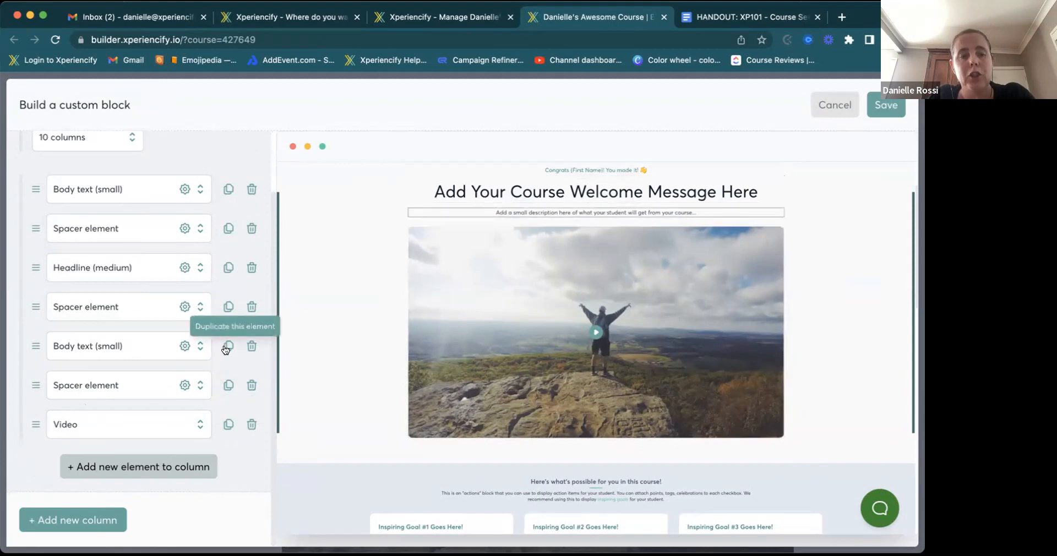
{"action": "left_click", "coordinate": [184, 346]}
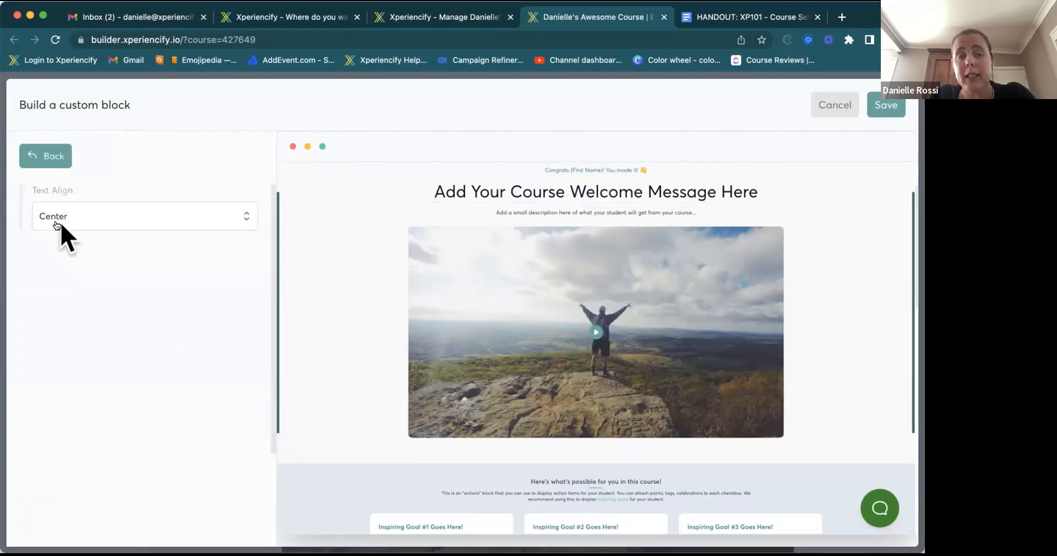
{"action": "left_click", "coordinate": [44, 159]}
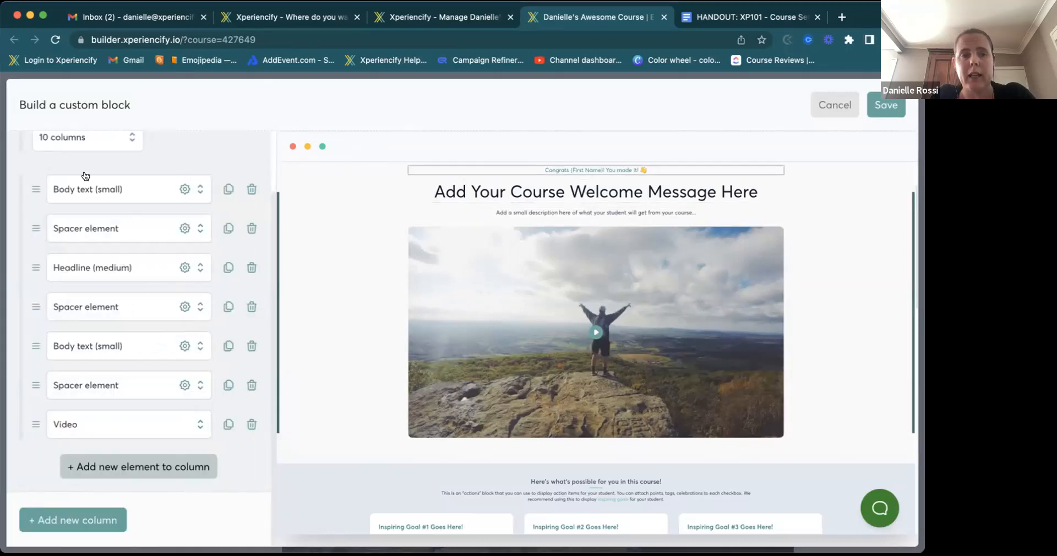
{"action": "scroll", "coordinate": [94, 162], "scroll_direction": "up", "scroll_amount": 2}
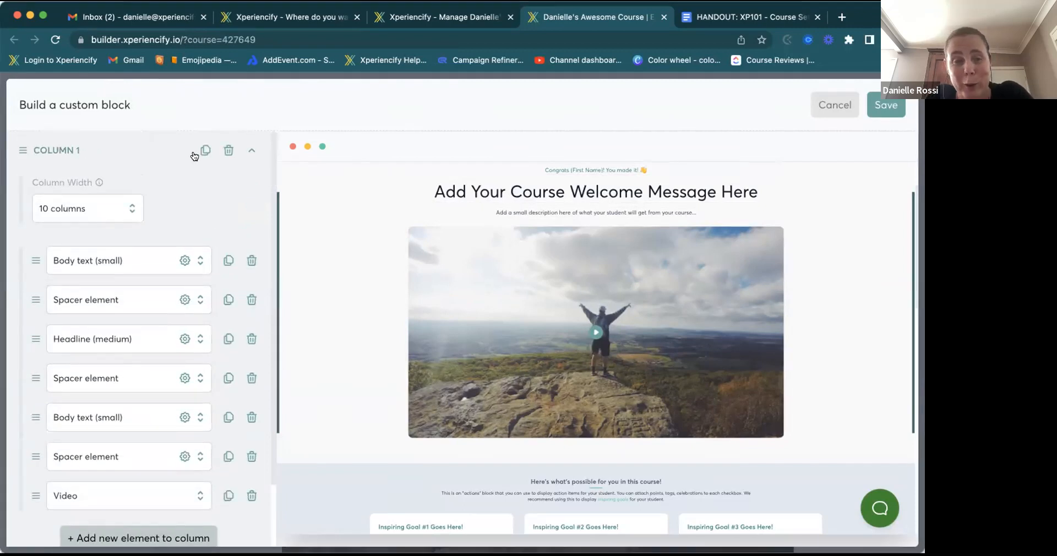
{"action": "left_click", "coordinate": [249, 152]}
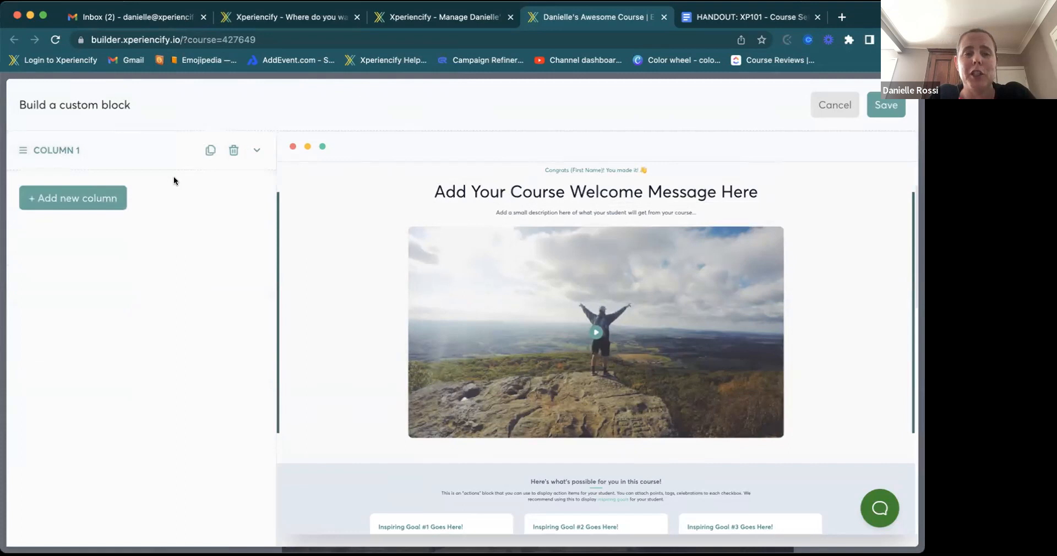
{"action": "left_click", "coordinate": [824, 106]}
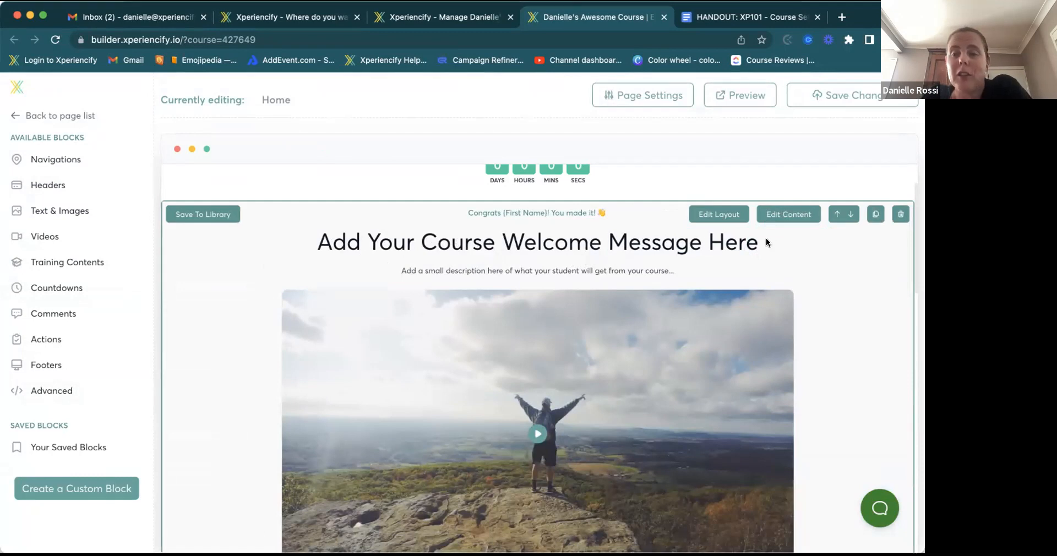
{"action": "scroll", "coordinate": [702, 238], "scroll_direction": "up", "scroll_amount": 2}
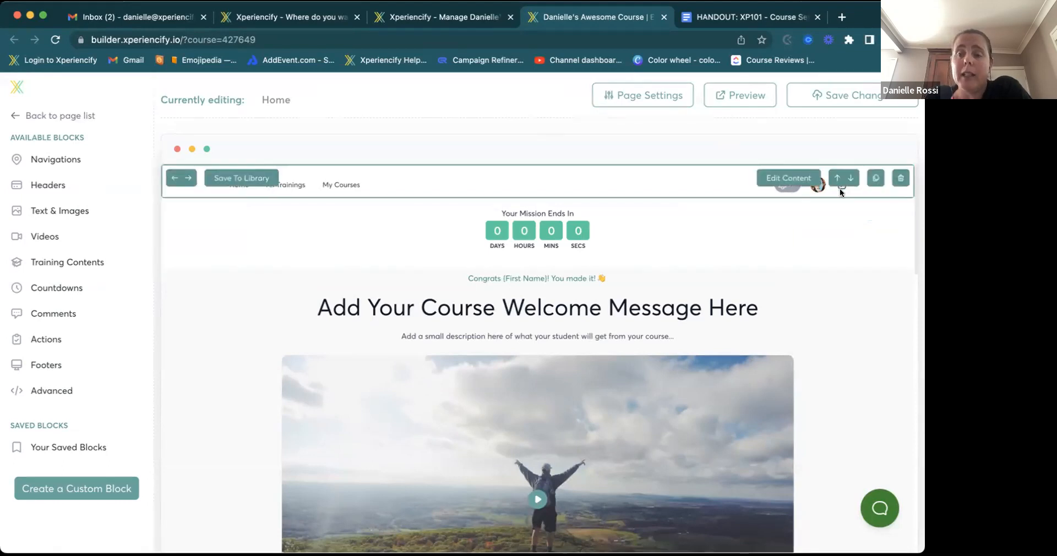
- Open the navbar's Component Content, leaving search hidden and the profile button shown
{"action": "left_click", "coordinate": [777, 178]}
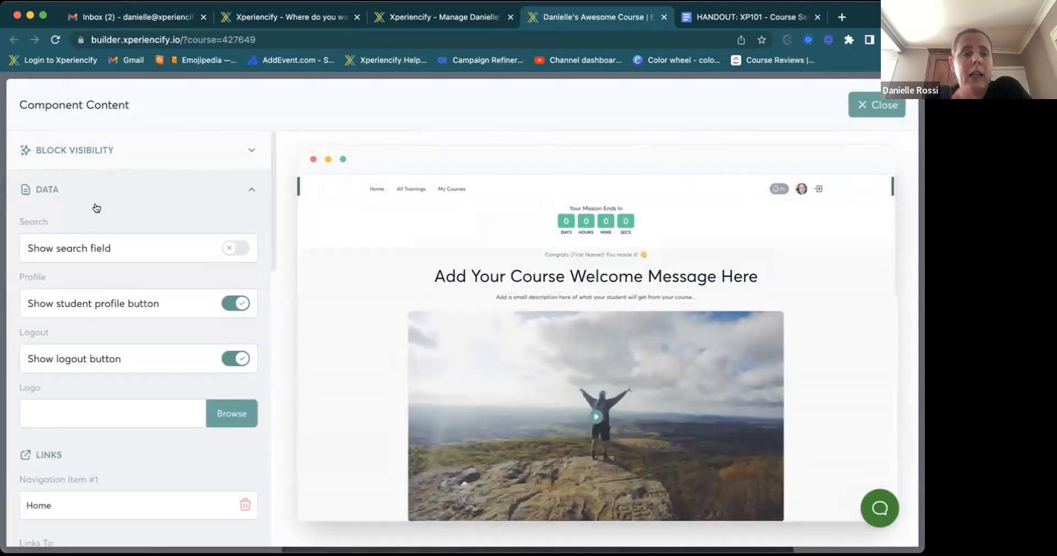
{"action": "scroll", "coordinate": [96, 208], "scroll_direction": "down", "scroll_amount": 1}
{"action": "scroll", "coordinate": [96, 208], "scroll_direction": "down", "scroll_amount": 2}
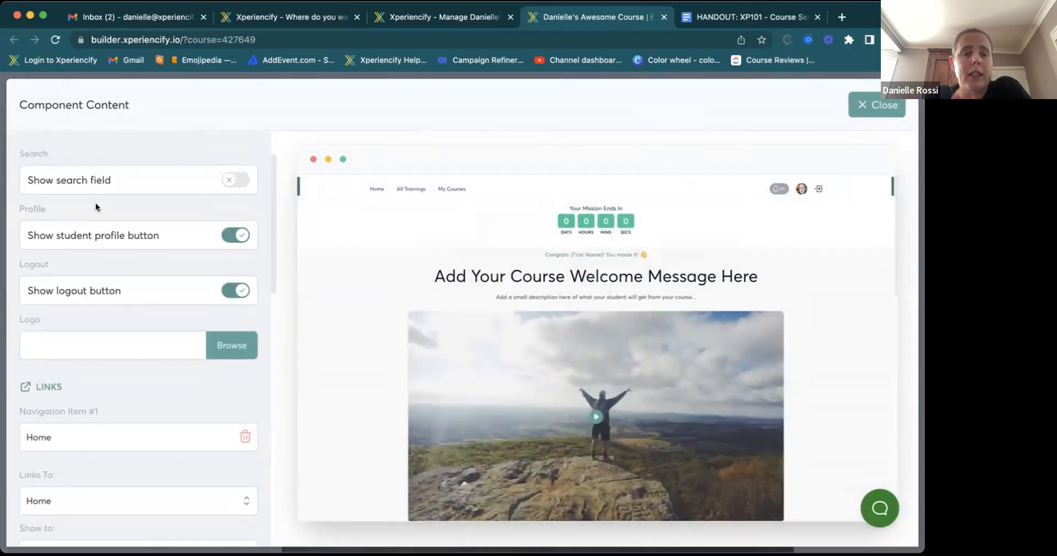
{"action": "left_click", "coordinate": [244, 182]}
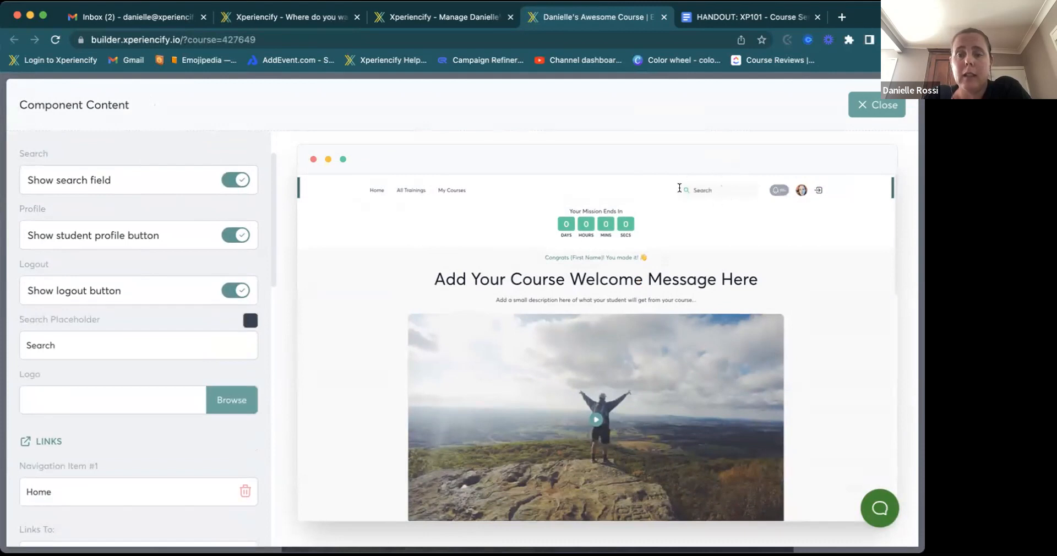
{"action": "left_click", "coordinate": [227, 180]}
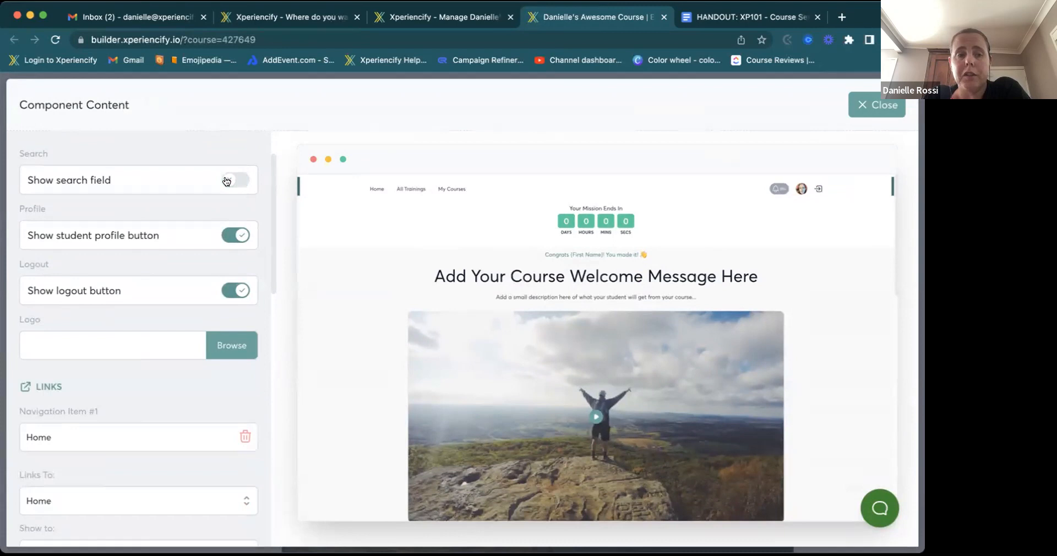
{"action": "left_click", "coordinate": [226, 237]}
{"action": "left_click", "coordinate": [234, 236]}
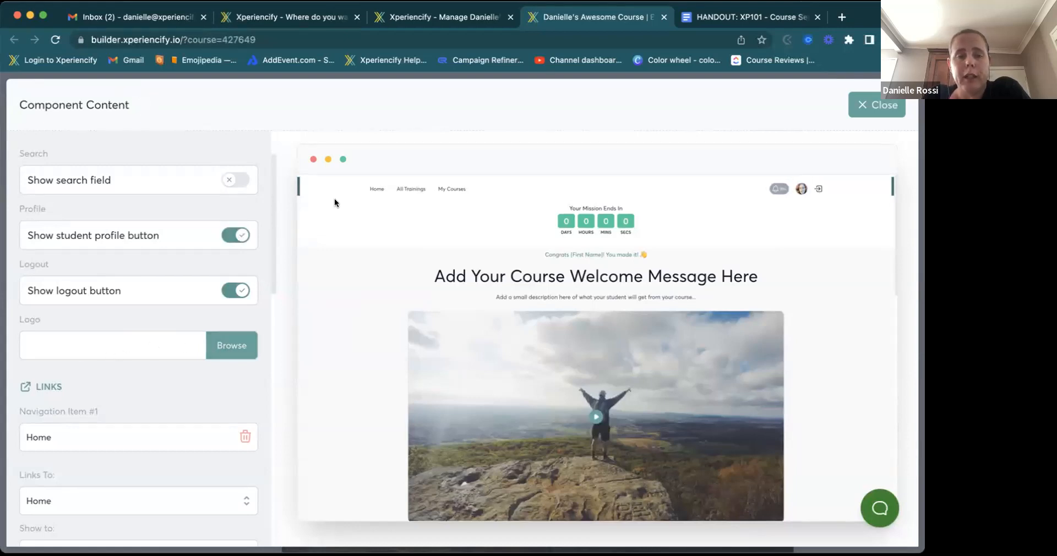
- Start a logo upload and close it without adding a logo
{"action": "left_click", "coordinate": [227, 347]}
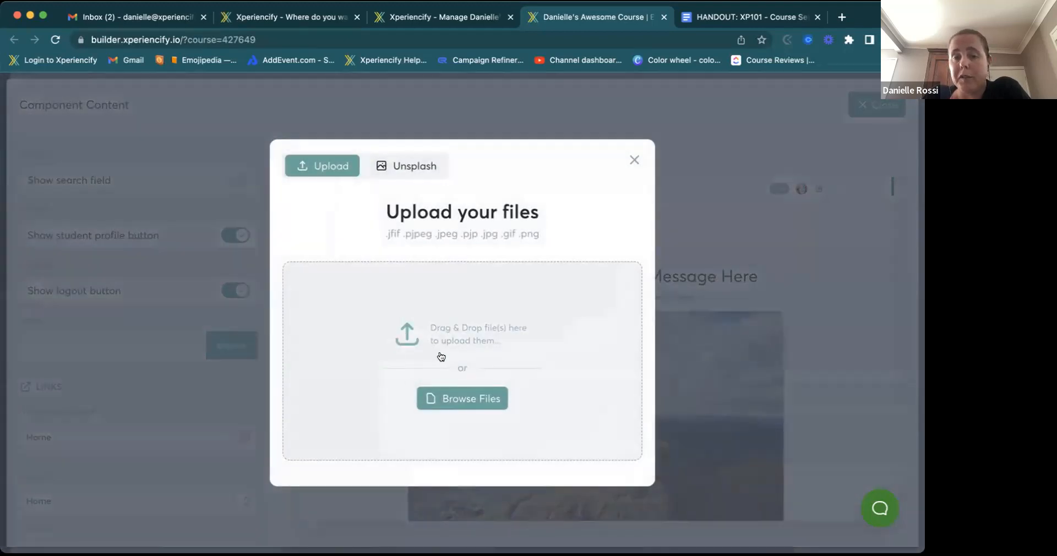
{"action": "left_click", "coordinate": [634, 160]}
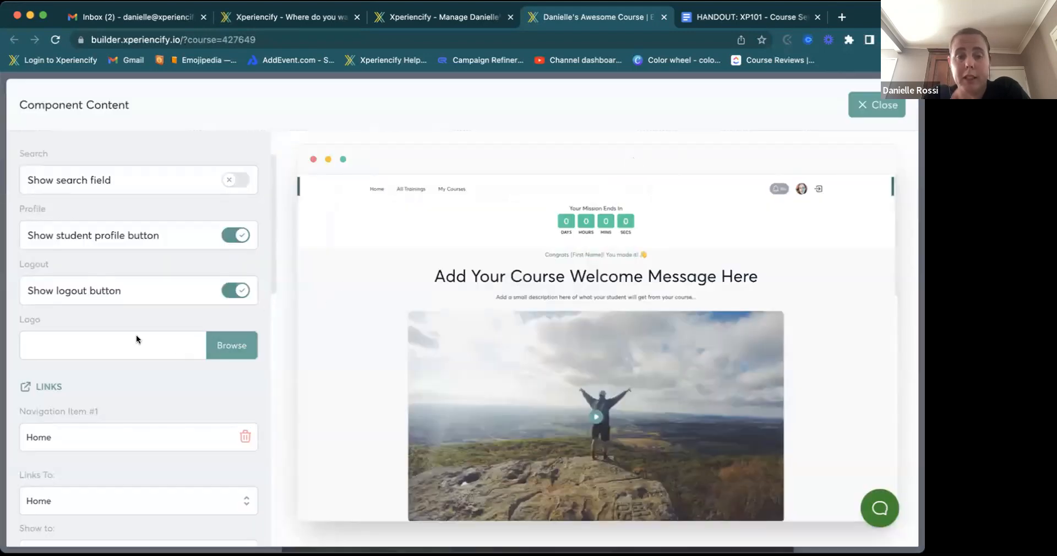
{"action": "scroll", "coordinate": [151, 344], "scroll_direction": "down", "scroll_amount": 4}
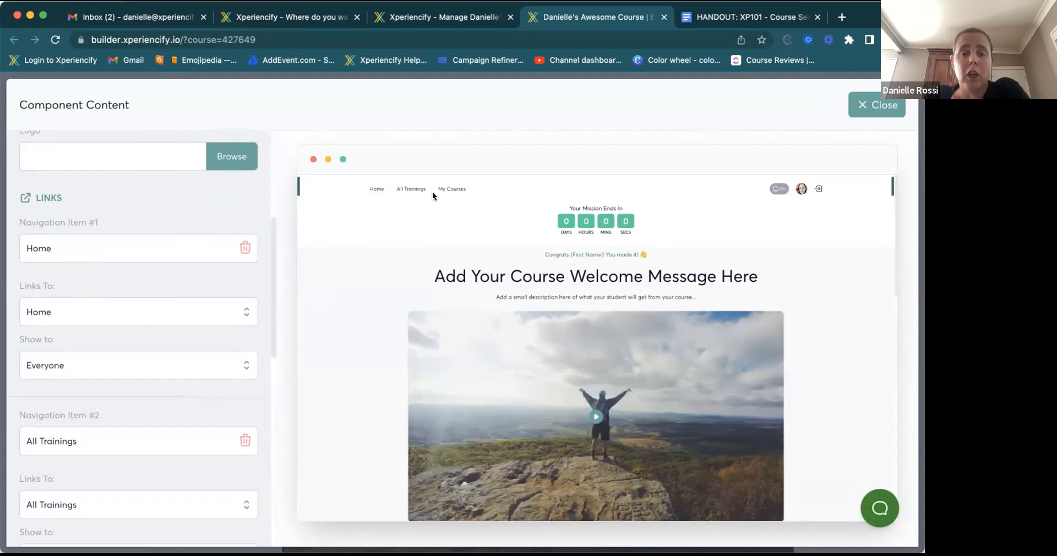
- Rename Navigation Item #1 from Home to DASHBOARD, keeping it shown to Everyone
{"action": "left_click_drag", "start_coordinate": [96, 255], "coordinate": [15, 254]}
{"action": "type", "text": "DASHBOARD"}
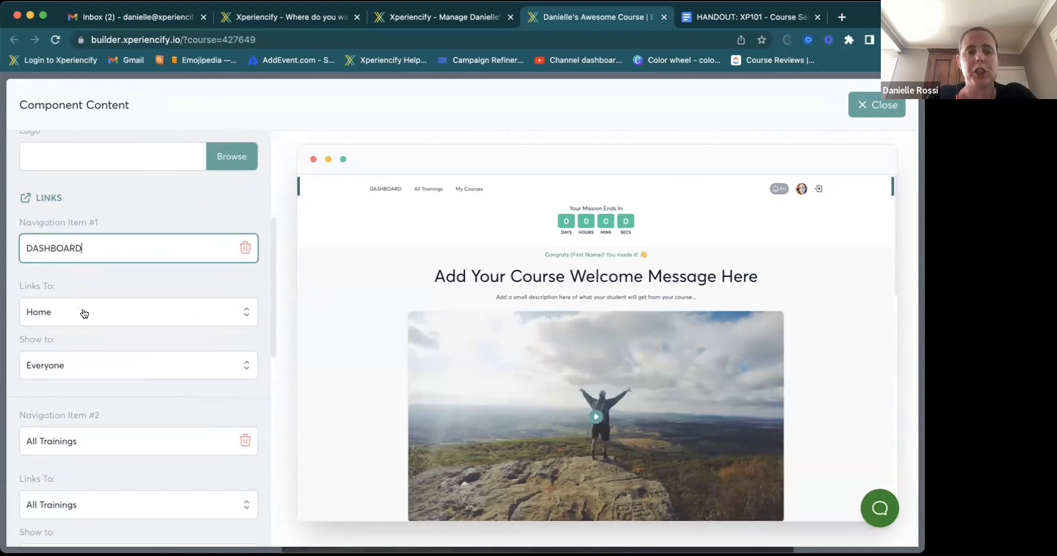
{"action": "scroll", "coordinate": [84, 314], "scroll_direction": "down", "scroll_amount": 3}
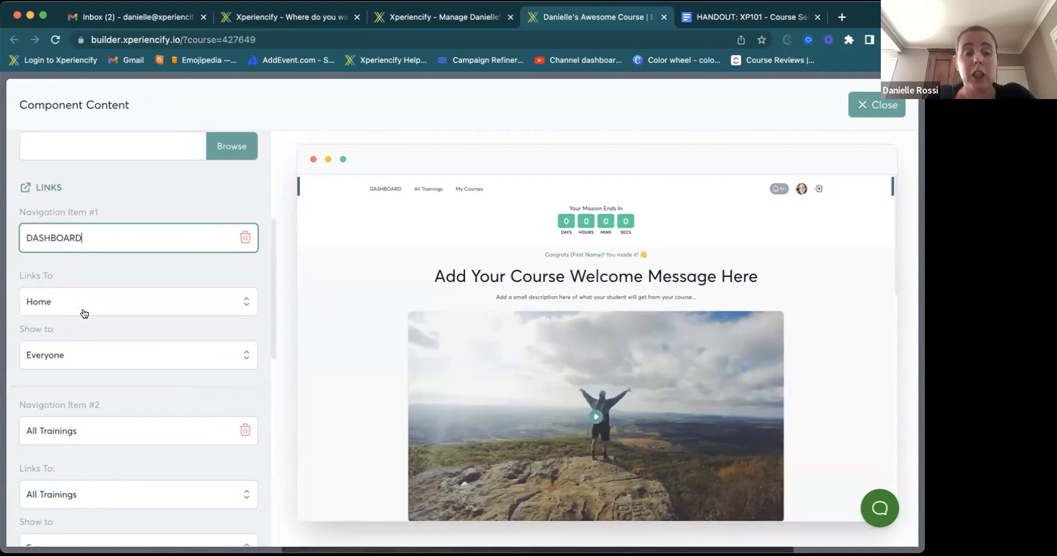
{"action": "left_click", "coordinate": [123, 277]}
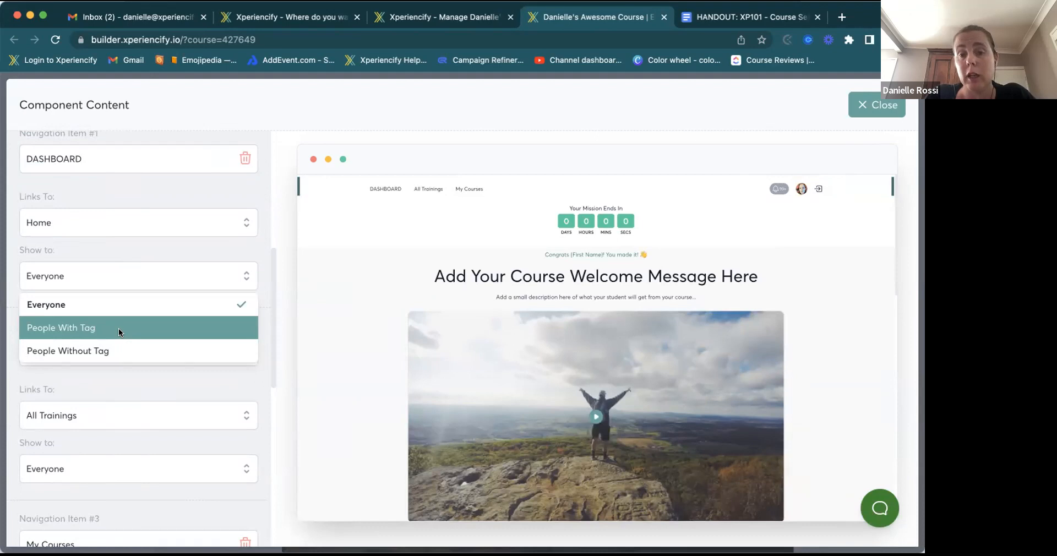
{"action": "left_click", "coordinate": [168, 247]}
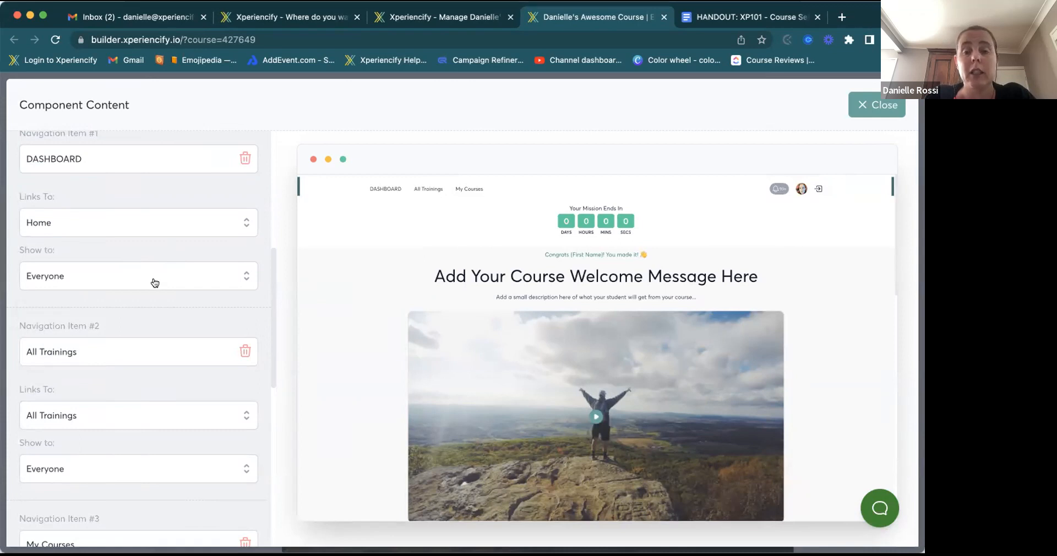
{"action": "scroll", "coordinate": [155, 282], "scroll_direction": "down", "scroll_amount": 10}
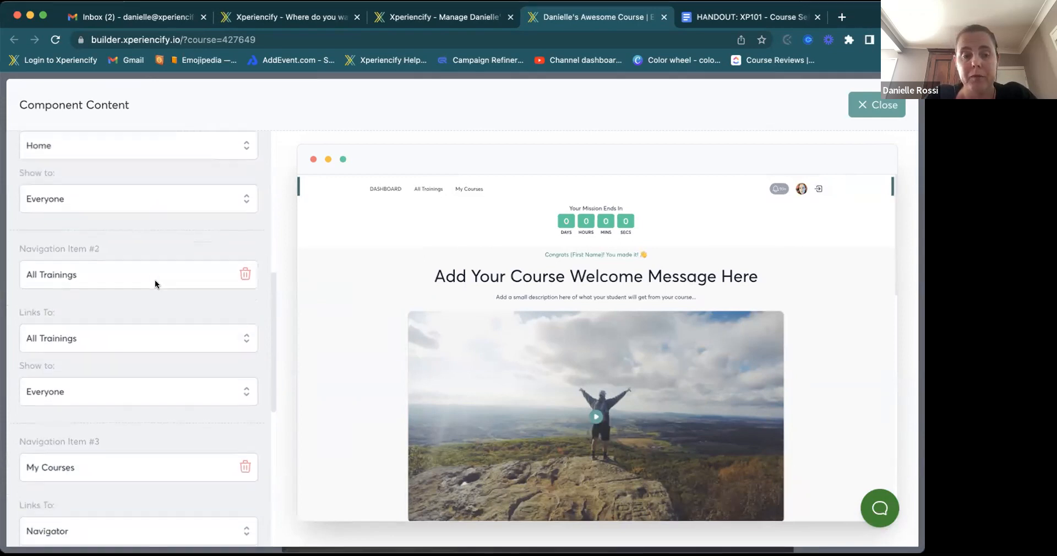
{"action": "scroll", "coordinate": [154, 280], "scroll_direction": "down", "scroll_amount": 2}
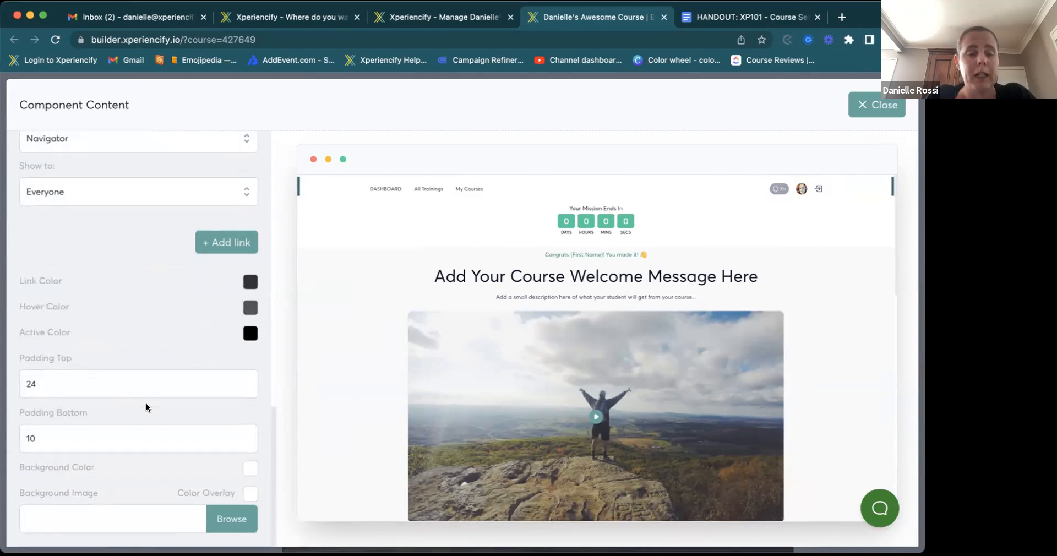
- Give the navigation bar a green background and save the page
{"action": "left_click", "coordinate": [249, 469]}
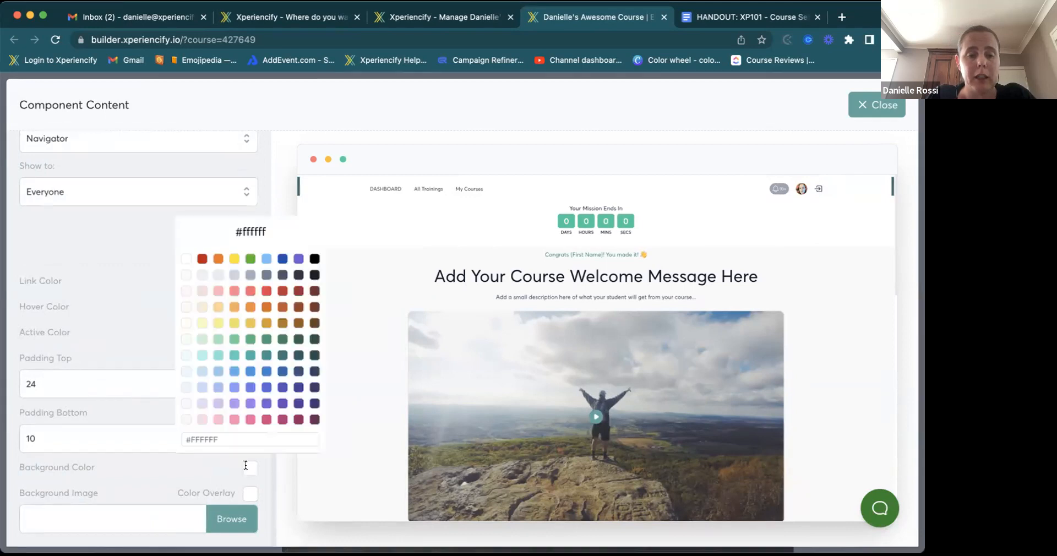
{"action": "left_click", "coordinate": [266, 337]}
{"action": "left_click", "coordinate": [108, 410]}
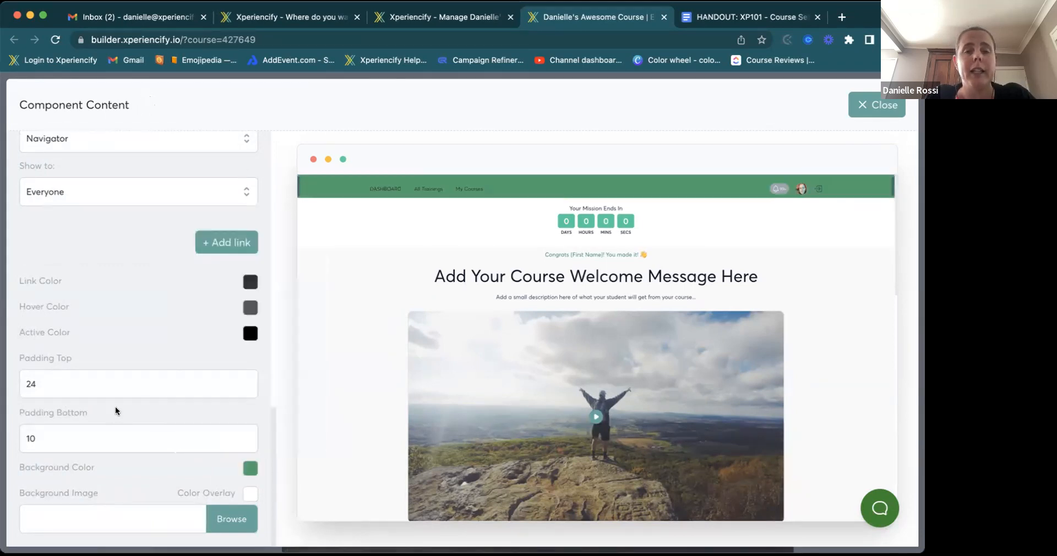
{"action": "left_click", "coordinate": [873, 103]}
{"action": "left_click", "coordinate": [874, 102]}
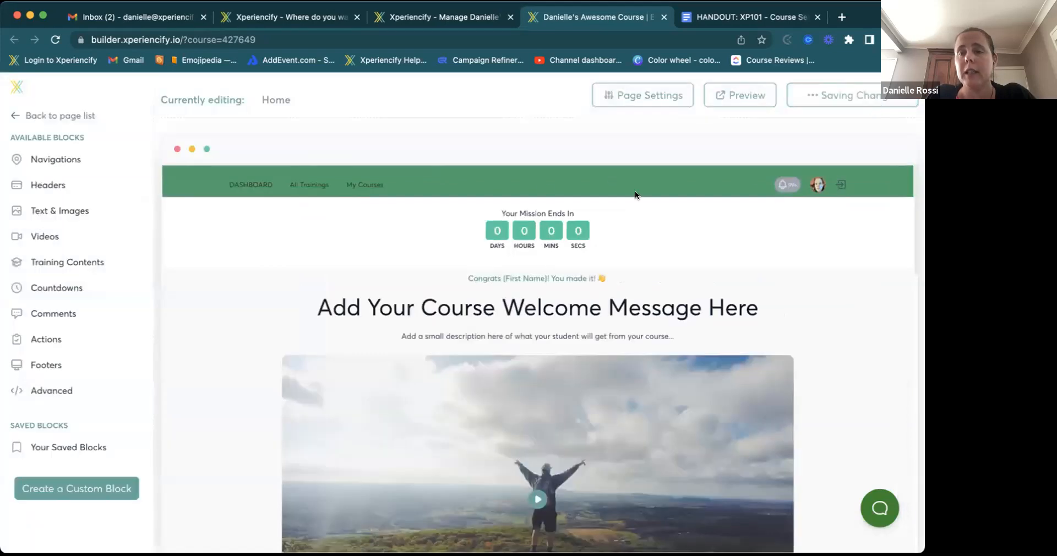
- Save the navigation bar block to the library and view Your Saved Blocks
{"action": "mouse_move", "coordinate": [388, 184]}
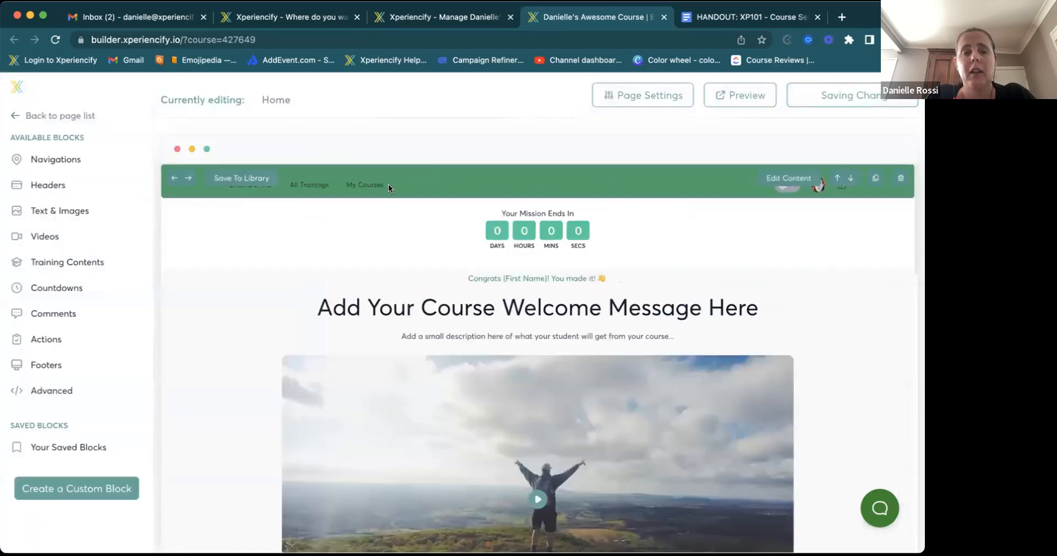
{"action": "left_click", "coordinate": [227, 179]}
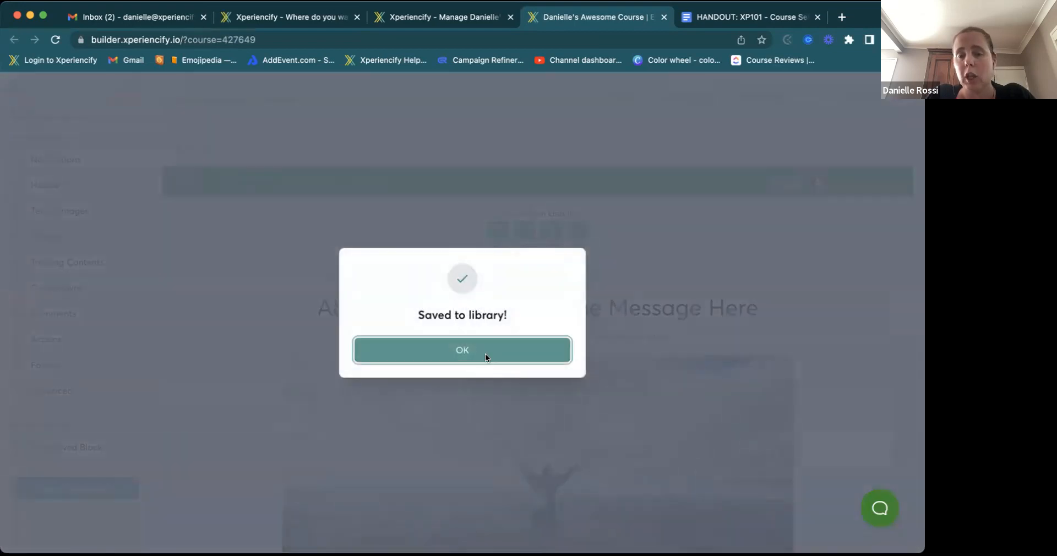
{"action": "left_click", "coordinate": [484, 353]}
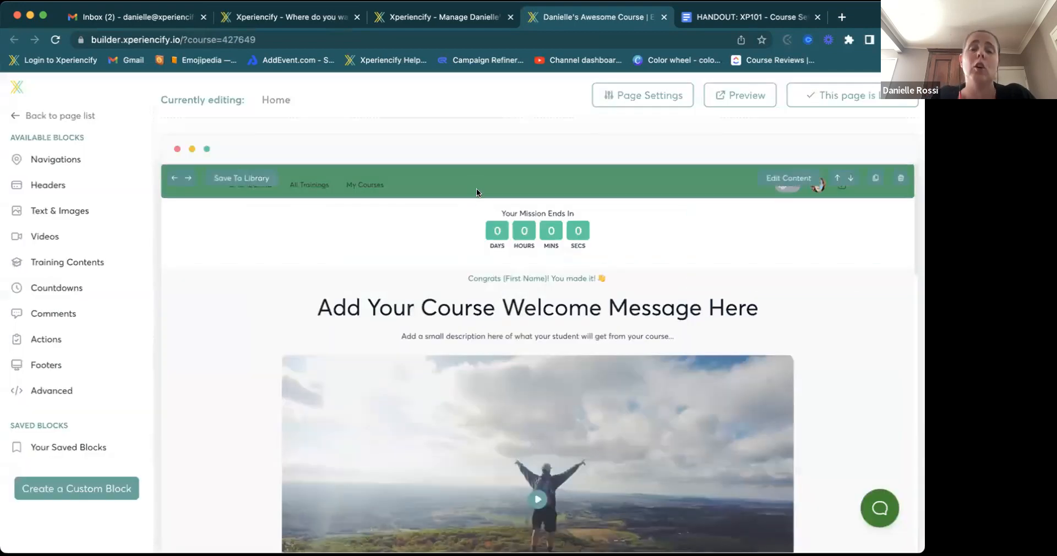
{"action": "left_click", "coordinate": [46, 339]}
{"action": "left_click", "coordinate": [69, 448]}
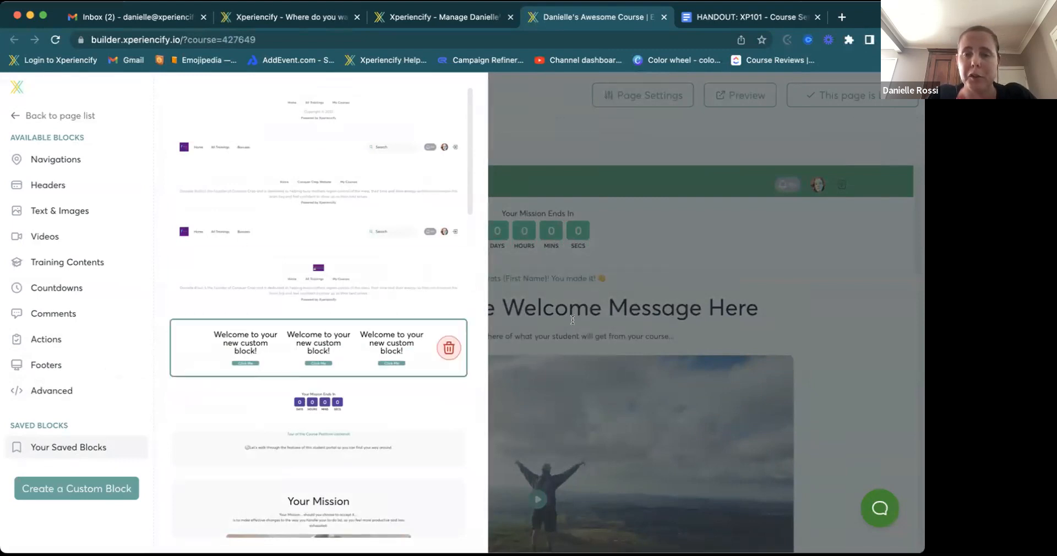
- Close the Your Saved Blocks panel to return to the Home page builder
{"action": "left_click", "coordinate": [710, 275]}
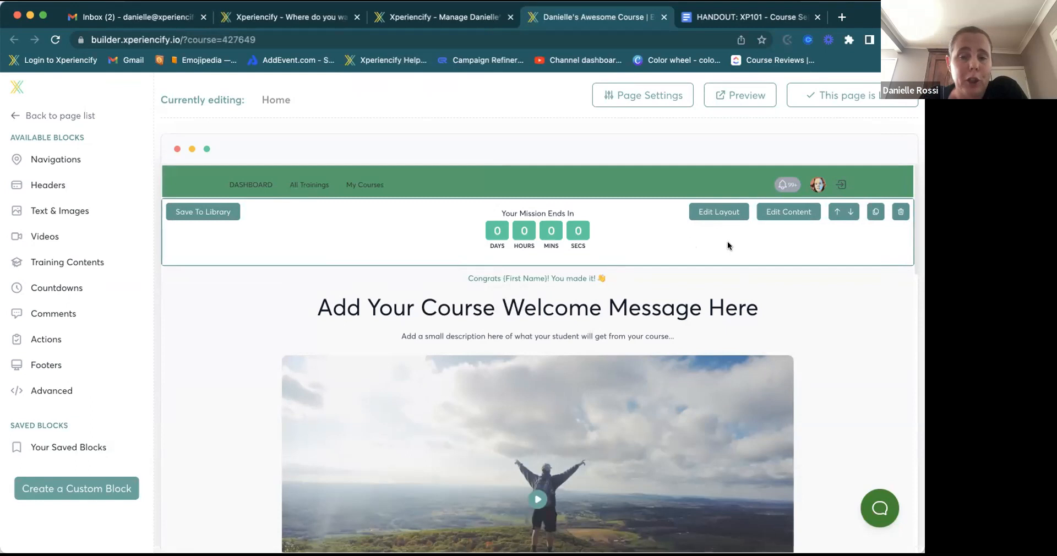
- In the countdown block's content settings, change the countdown plate colour to purple
{"action": "left_click", "coordinate": [779, 212]}
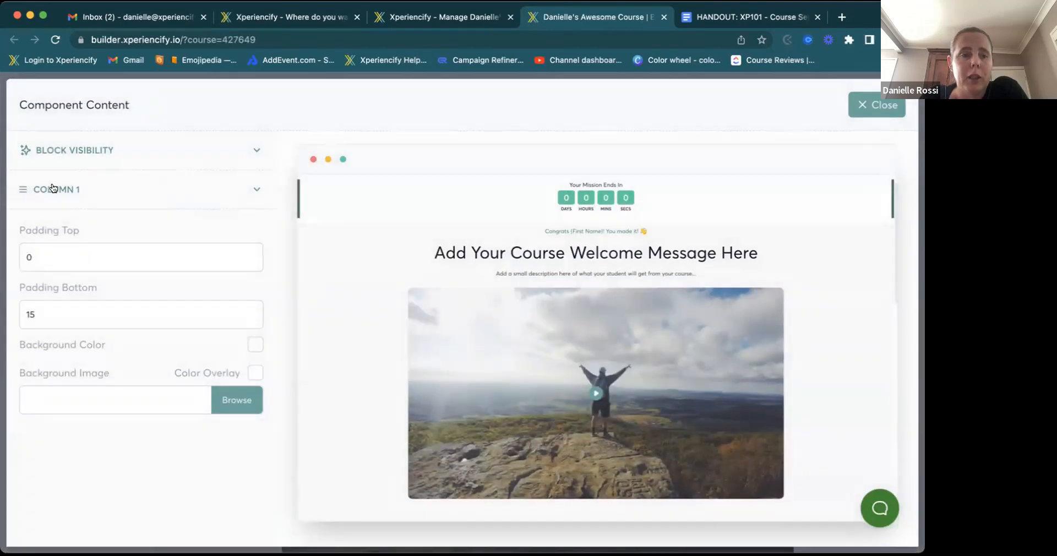
{"action": "left_click", "coordinate": [53, 189]}
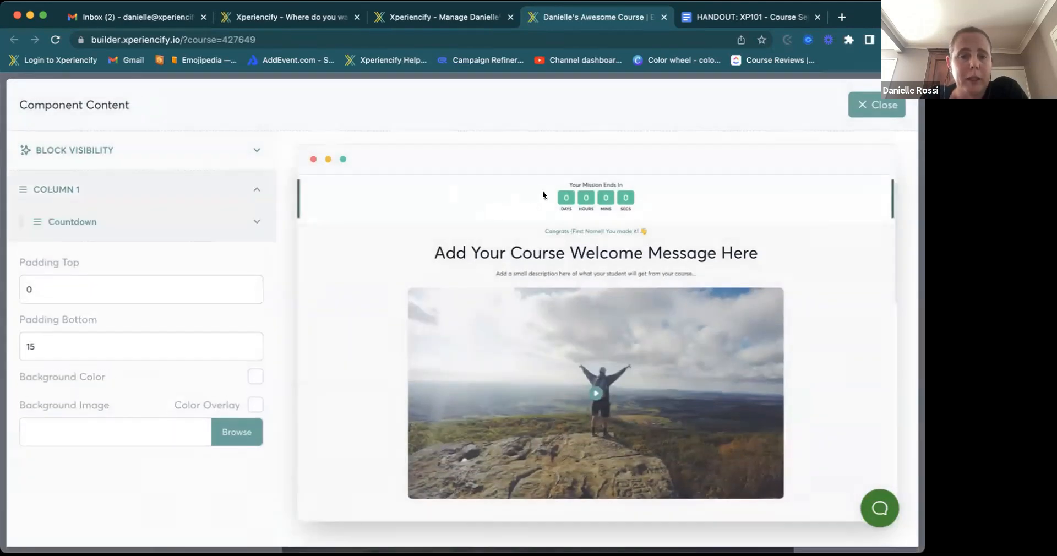
{"action": "left_click", "coordinate": [66, 222]}
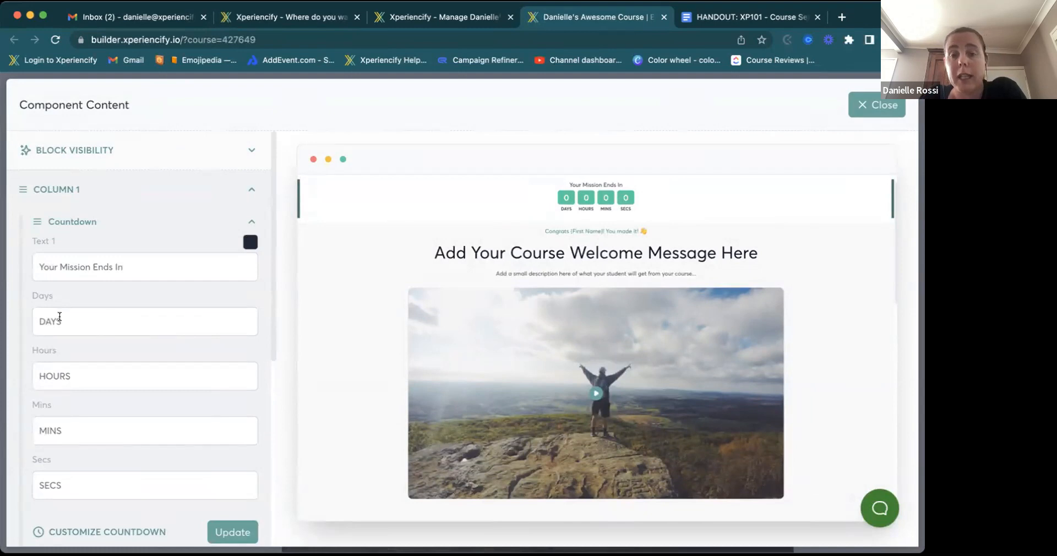
{"action": "scroll", "coordinate": [119, 323], "scroll_direction": "down", "scroll_amount": 5}
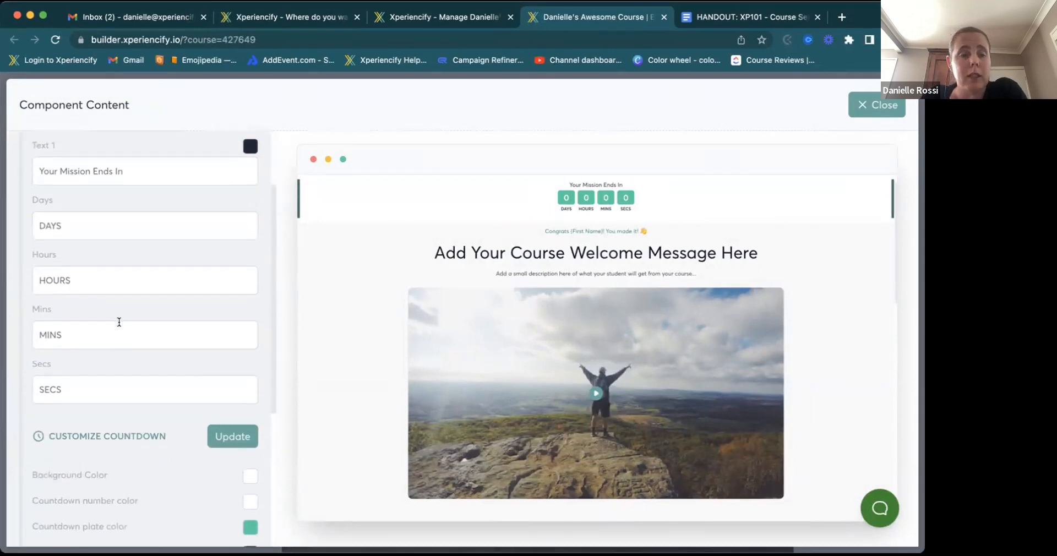
{"action": "scroll", "coordinate": [119, 326], "scroll_direction": "down", "scroll_amount": 1}
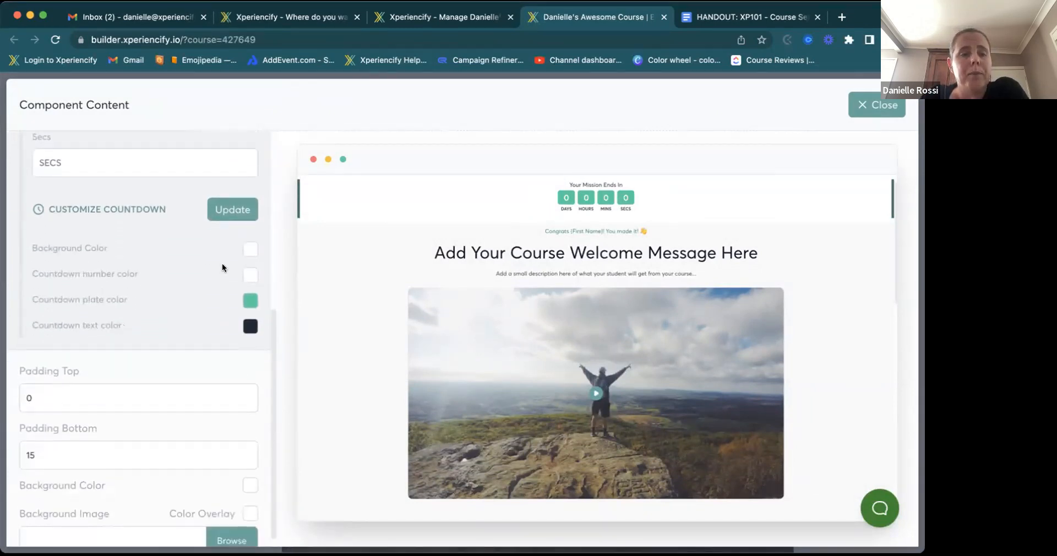
{"action": "left_click", "coordinate": [246, 300]}
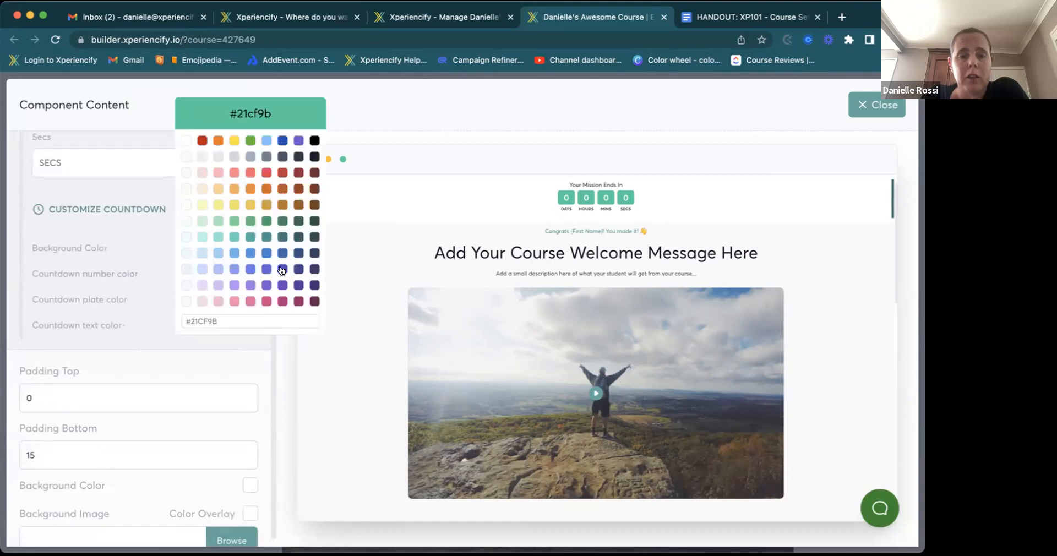
{"action": "left_click", "coordinate": [282, 269]}
{"action": "left_click", "coordinate": [250, 341]}
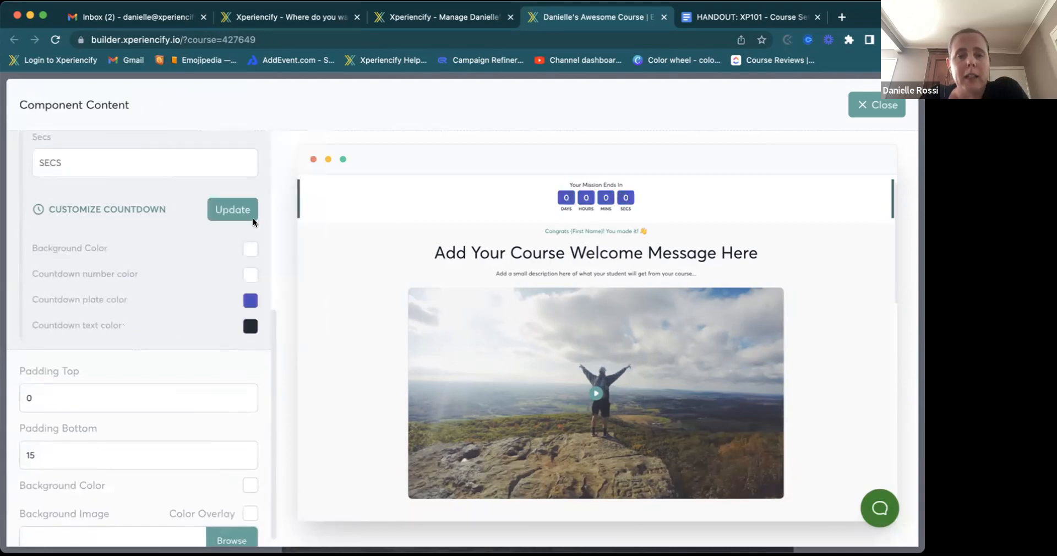
- Save the countdown in Live mode ending January 31, 2023 at 8:00 AM
{"action": "left_click", "coordinate": [229, 211]}
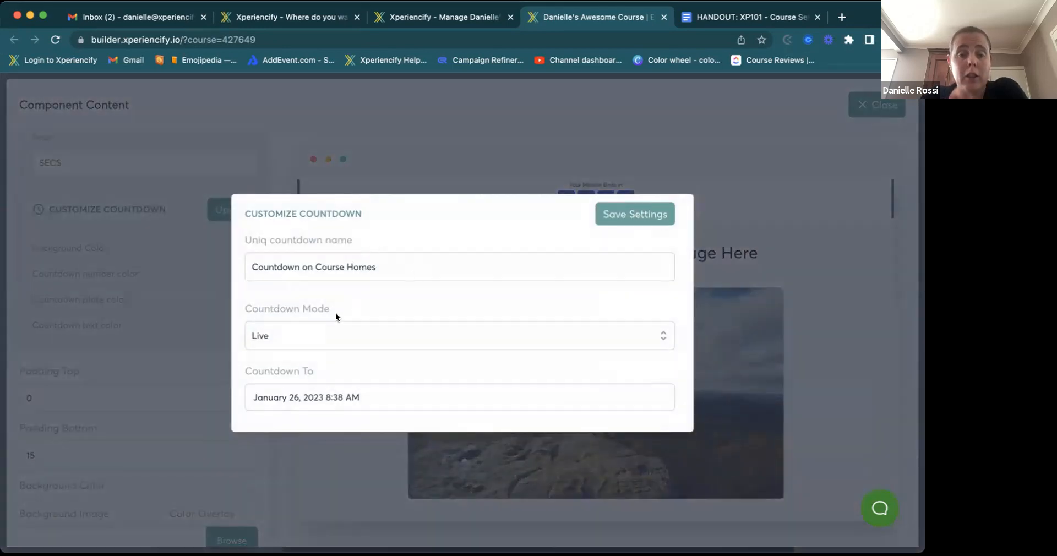
{"action": "left_click", "coordinate": [303, 337]}
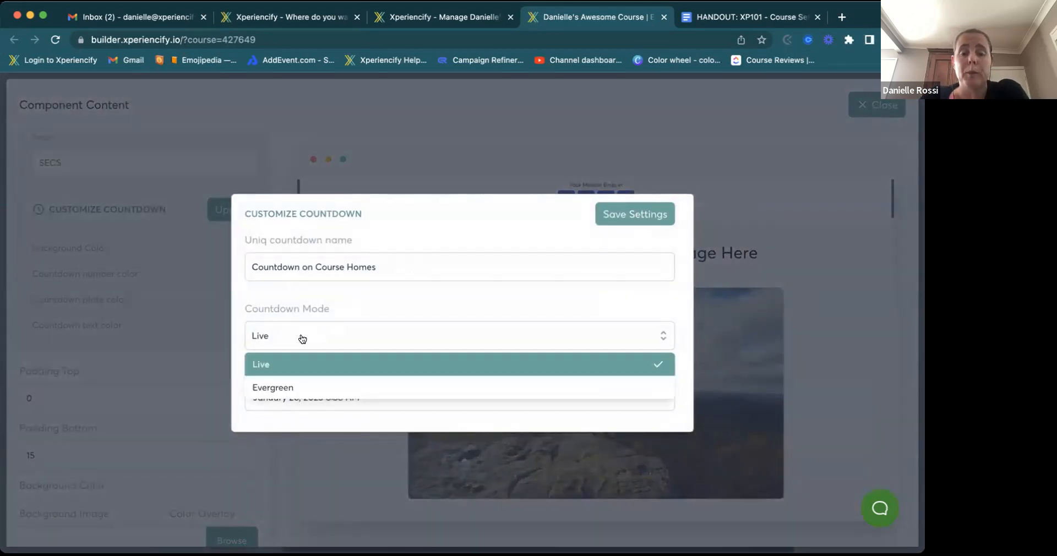
{"action": "left_click", "coordinate": [295, 365]}
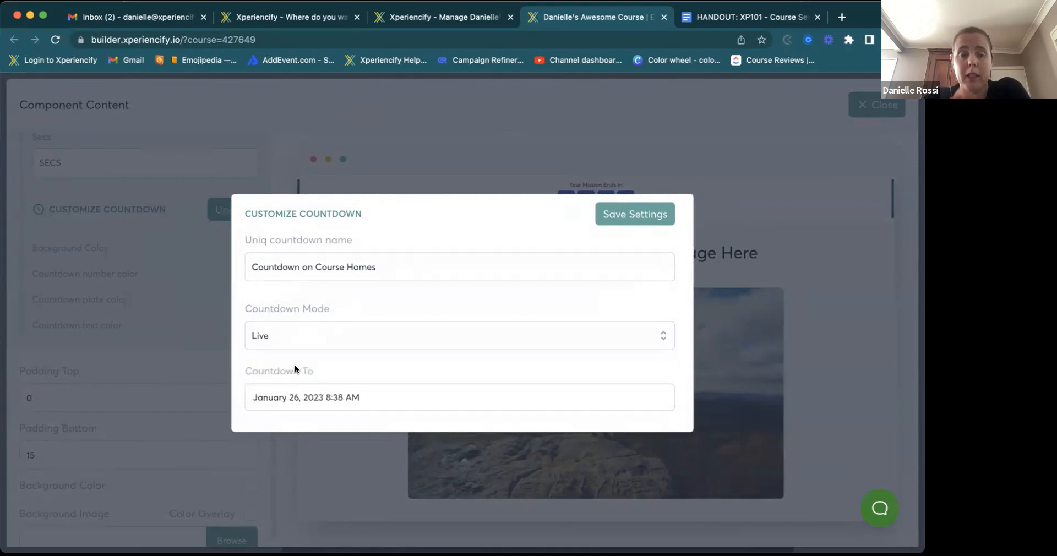
{"action": "left_click", "coordinate": [348, 398]}
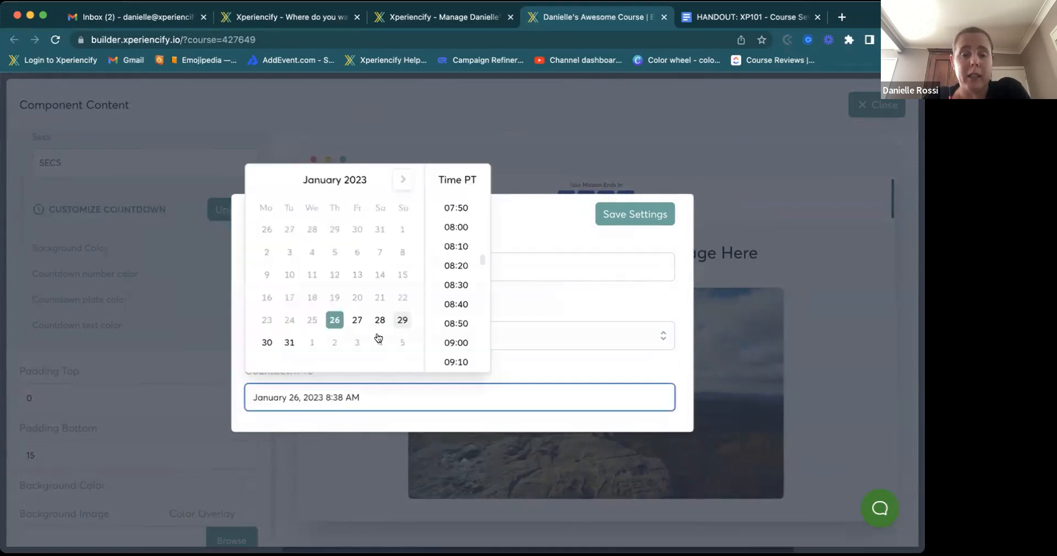
{"action": "left_click", "coordinate": [287, 347]}
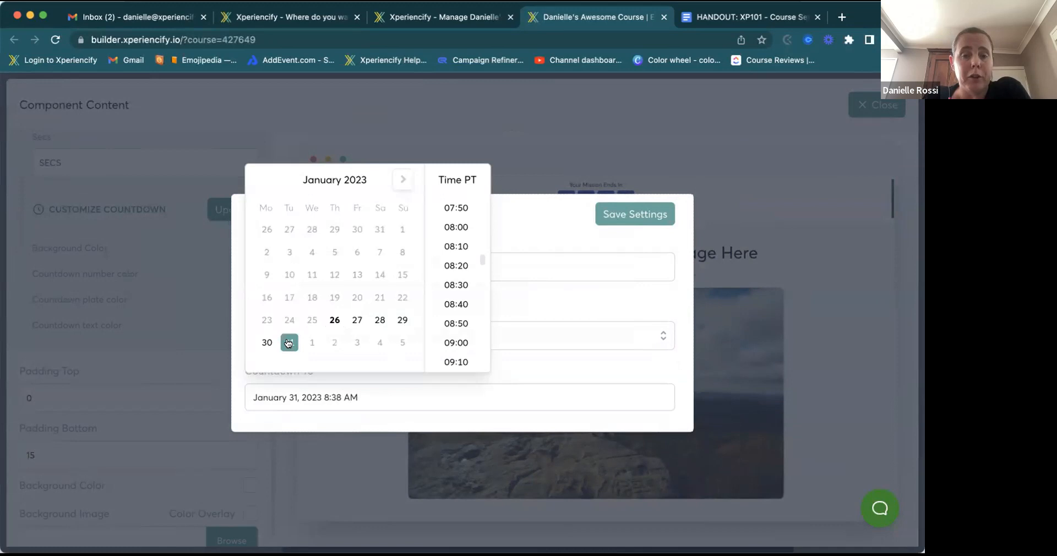
{"action": "left_click", "coordinate": [455, 227]}
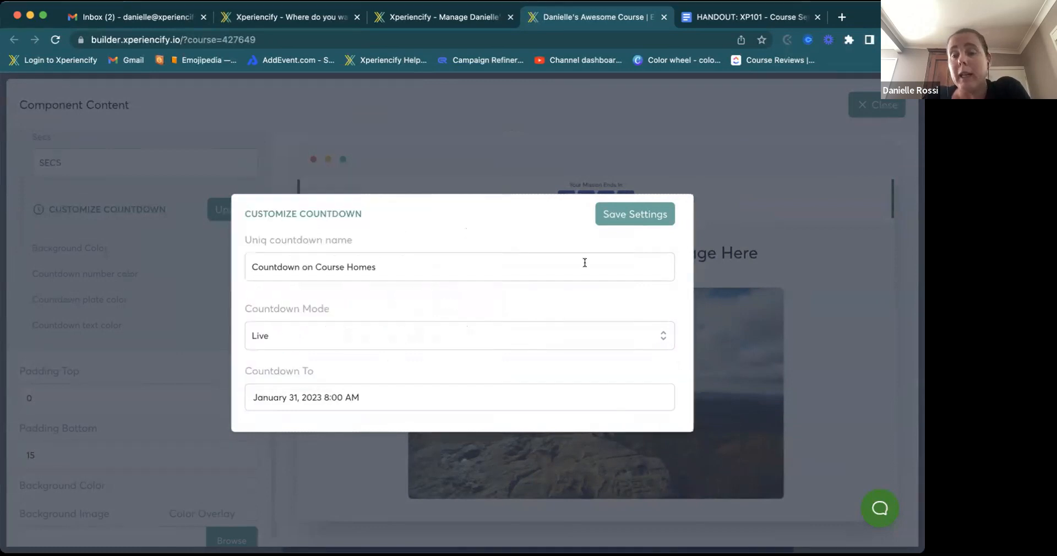
{"action": "left_click", "coordinate": [613, 219]}
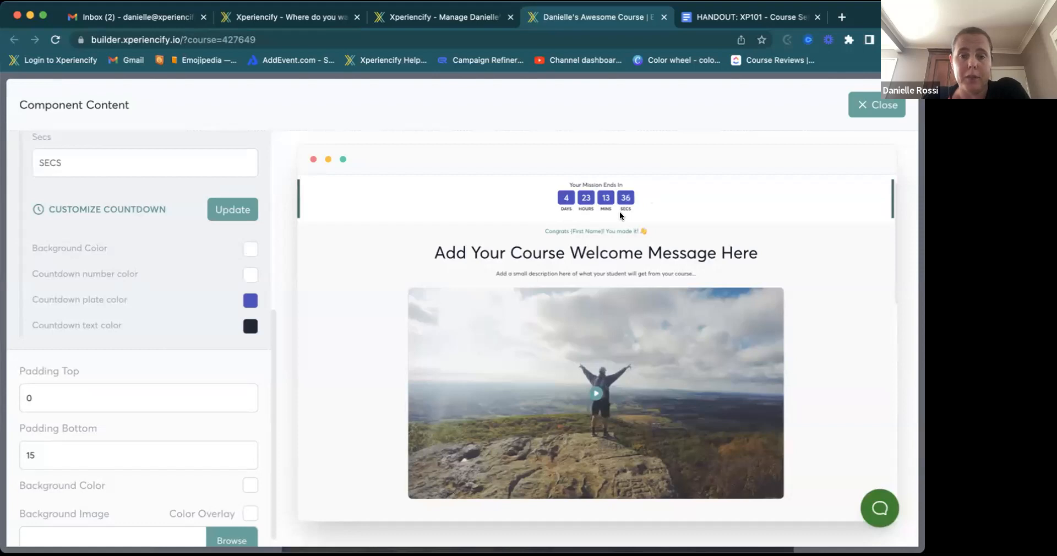
- Switch the countdown to Evergreen mode lasting 2 Months and save the settings
{"action": "left_click", "coordinate": [233, 209]}
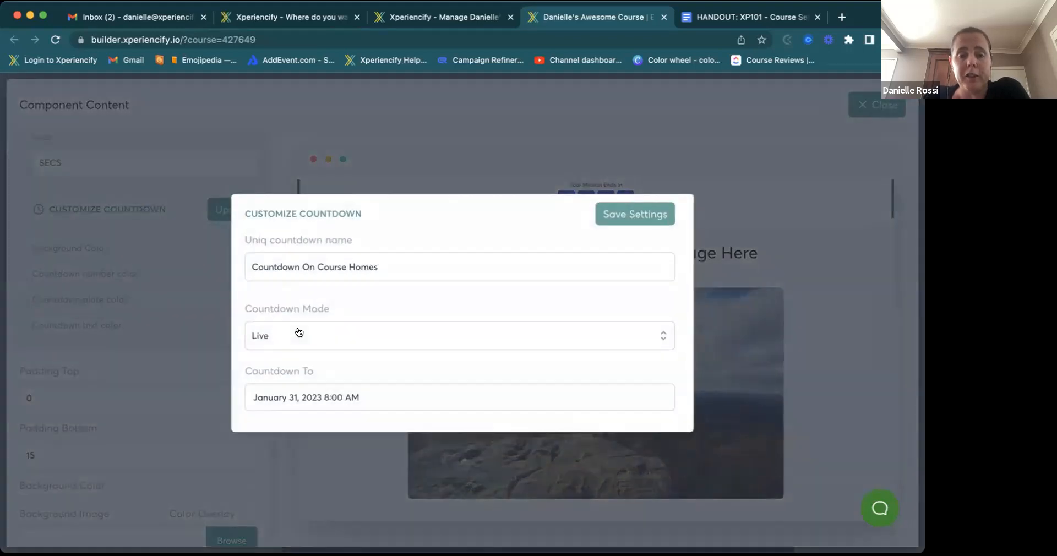
{"action": "left_click", "coordinate": [299, 332]}
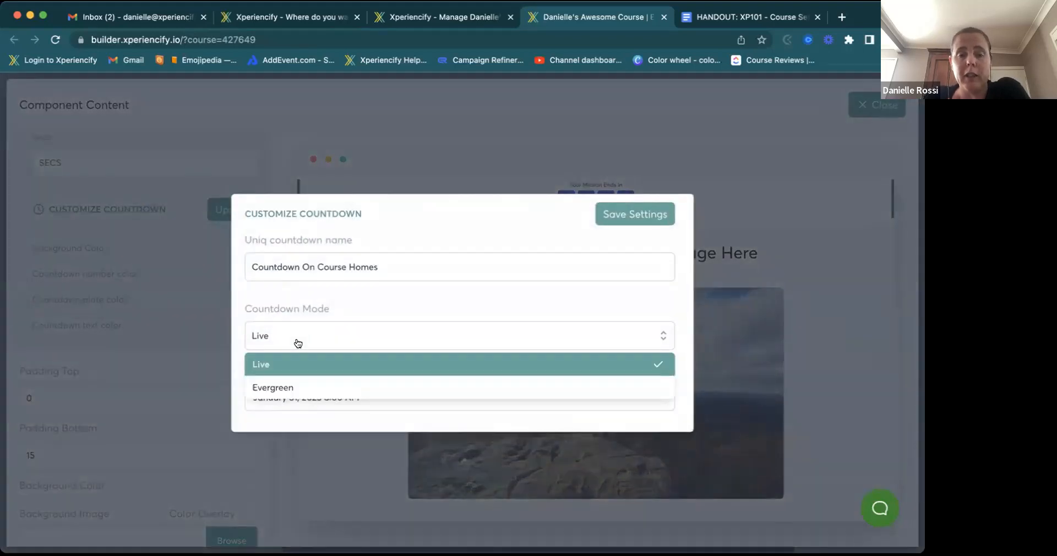
{"action": "left_click", "coordinate": [292, 384]}
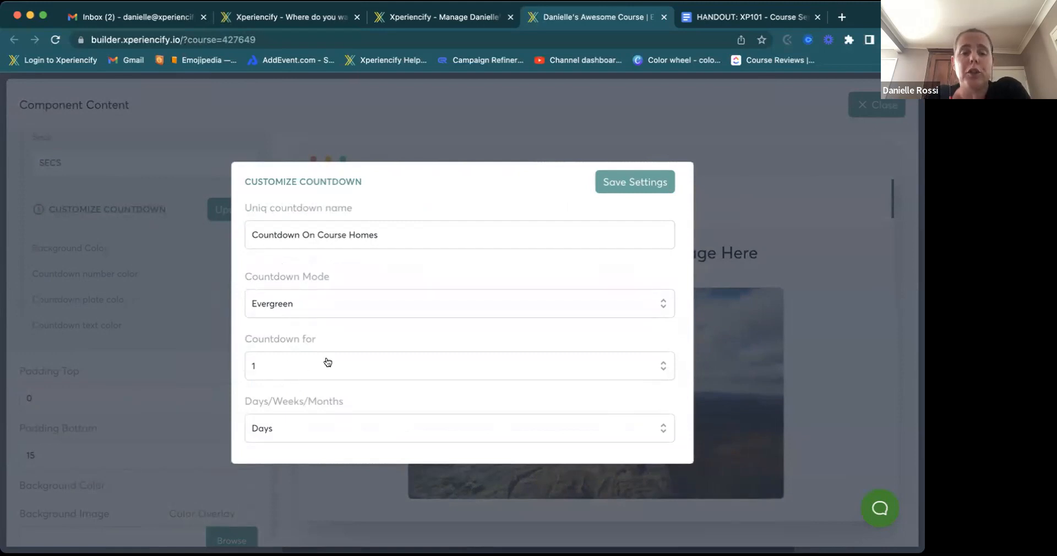
{"action": "left_click", "coordinate": [276, 365]}
{"action": "scroll", "coordinate": [276, 436], "scroll_direction": "down", "scroll_amount": 2}
{"action": "left_click", "coordinate": [269, 442]}
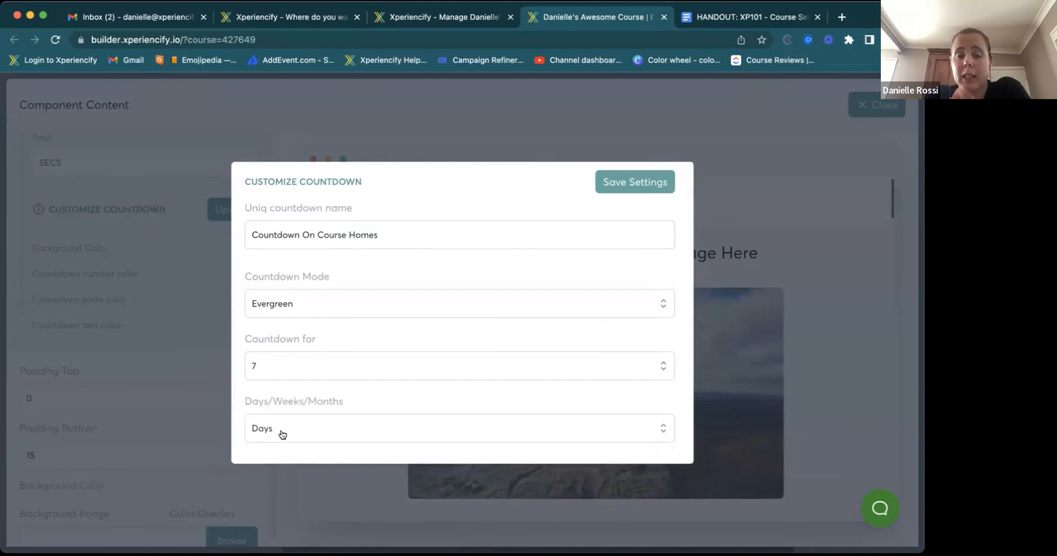
{"action": "left_click", "coordinate": [274, 431]}
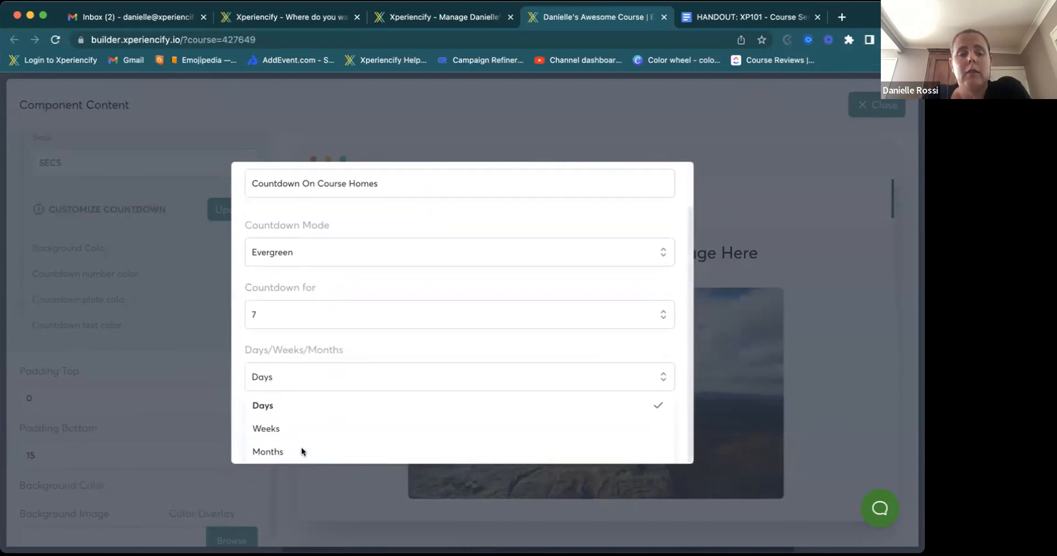
{"action": "left_click", "coordinate": [276, 450]}
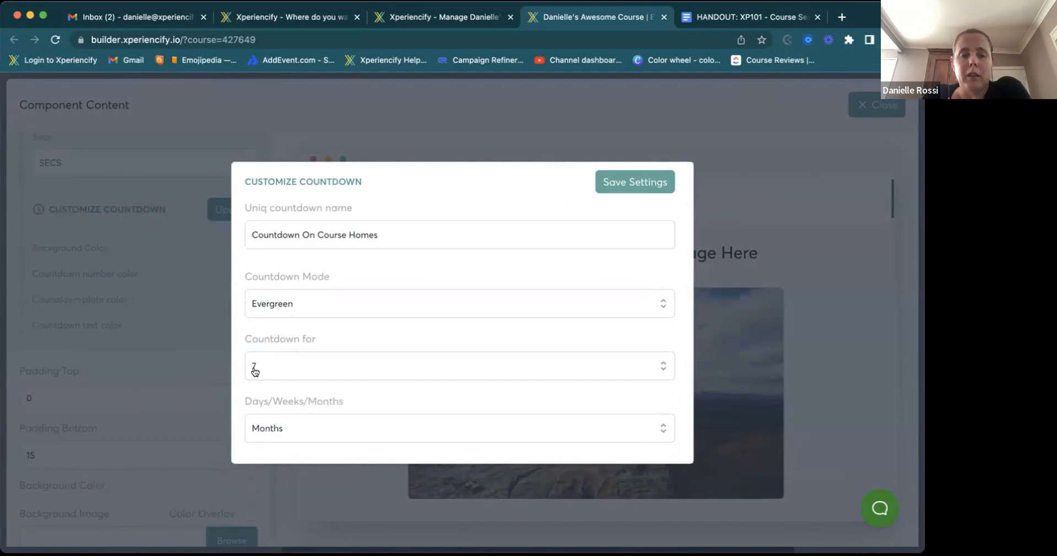
{"action": "left_click", "coordinate": [255, 371]}
{"action": "left_click", "coordinate": [253, 334]}
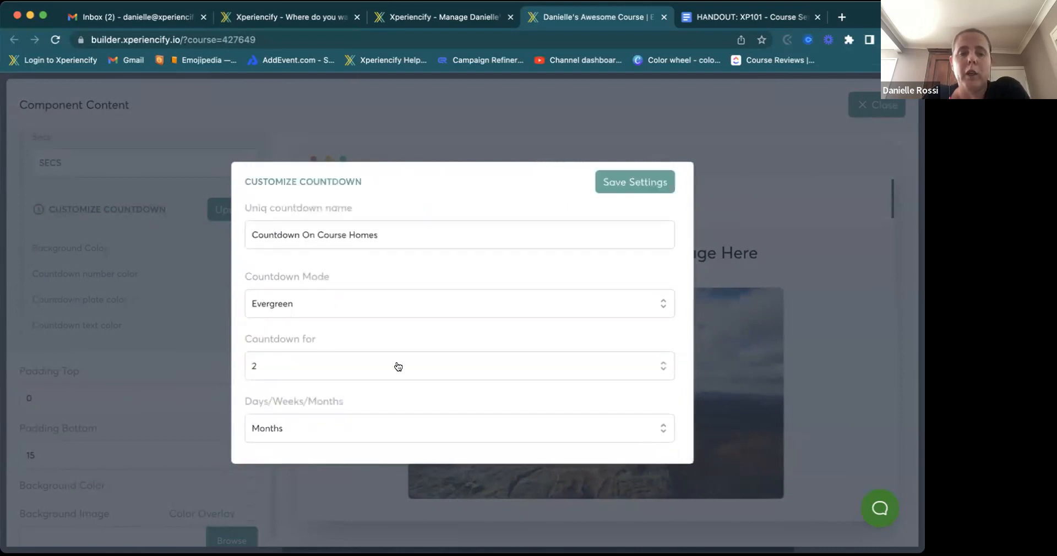
{"action": "left_click", "coordinate": [617, 187]}
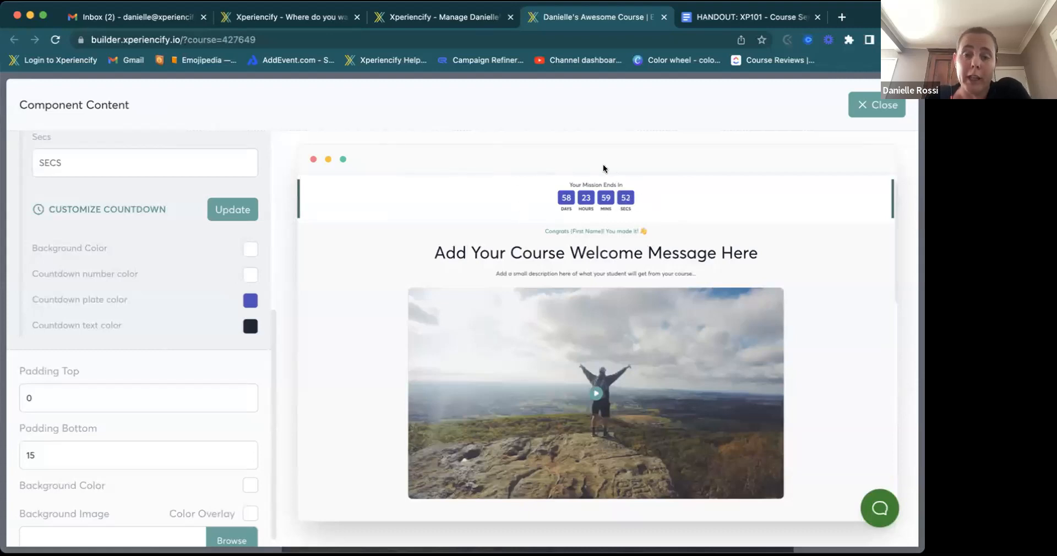
- Close the countdown block's content editor and save the Home page changes
{"action": "scroll", "coordinate": [151, 330], "scroll_direction": "down", "scroll_amount": 1}
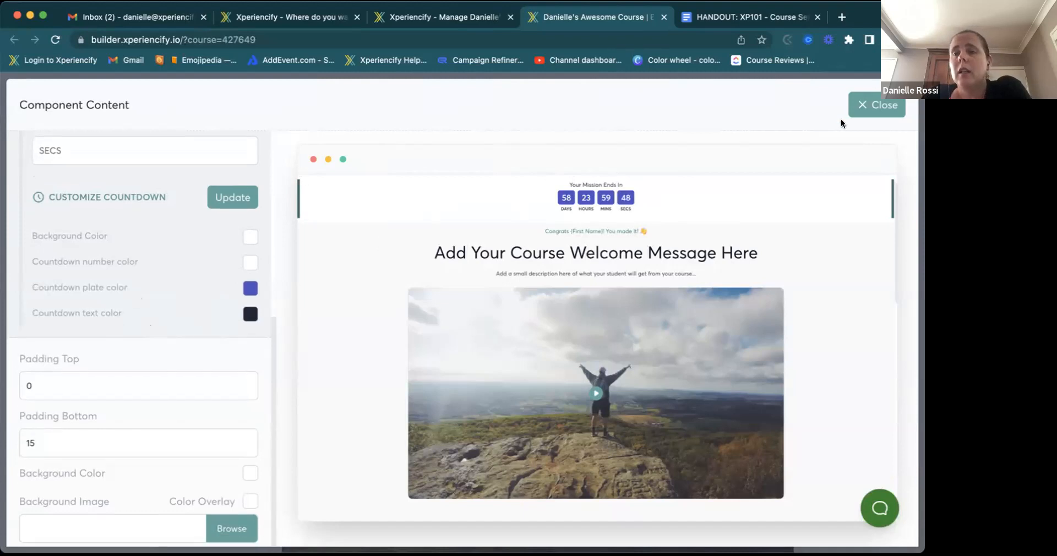
{"action": "left_click", "coordinate": [869, 109]}
{"action": "left_click", "coordinate": [871, 93]}
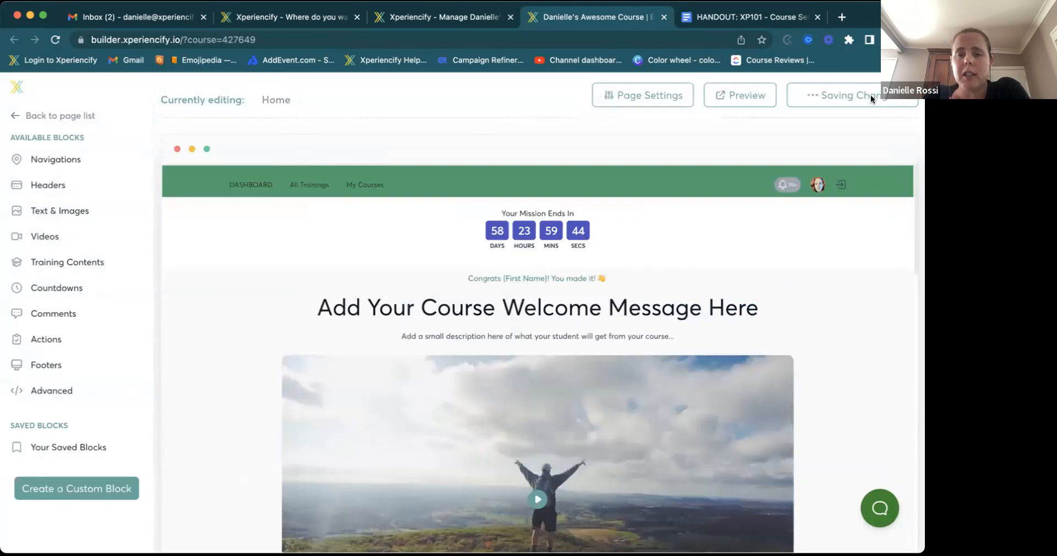
- Scroll to the welcome message block and open its content editor
{"action": "scroll", "coordinate": [633, 252], "scroll_direction": "down", "scroll_amount": 3}
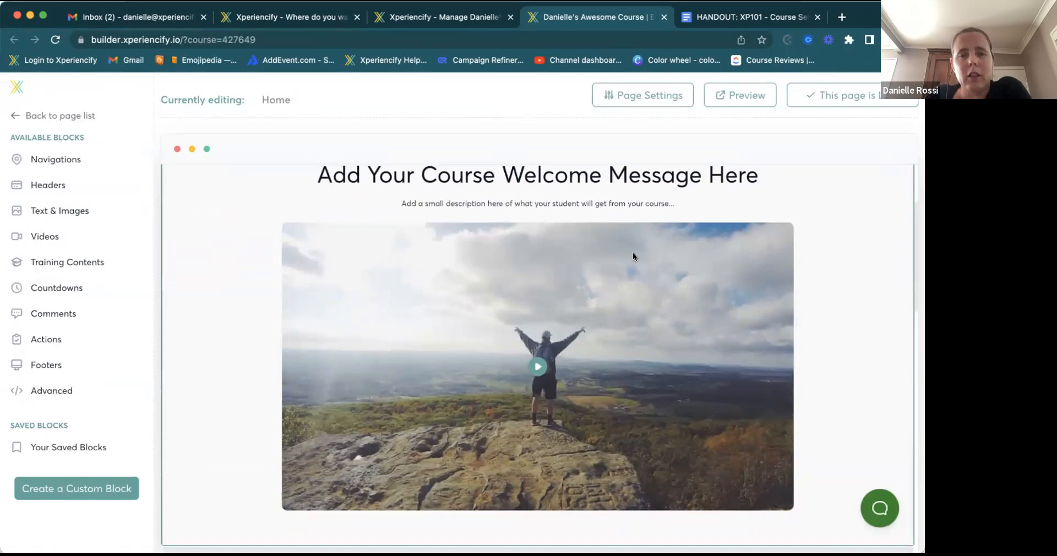
{"action": "scroll", "coordinate": [541, 255], "scroll_direction": "up", "scroll_amount": 1}
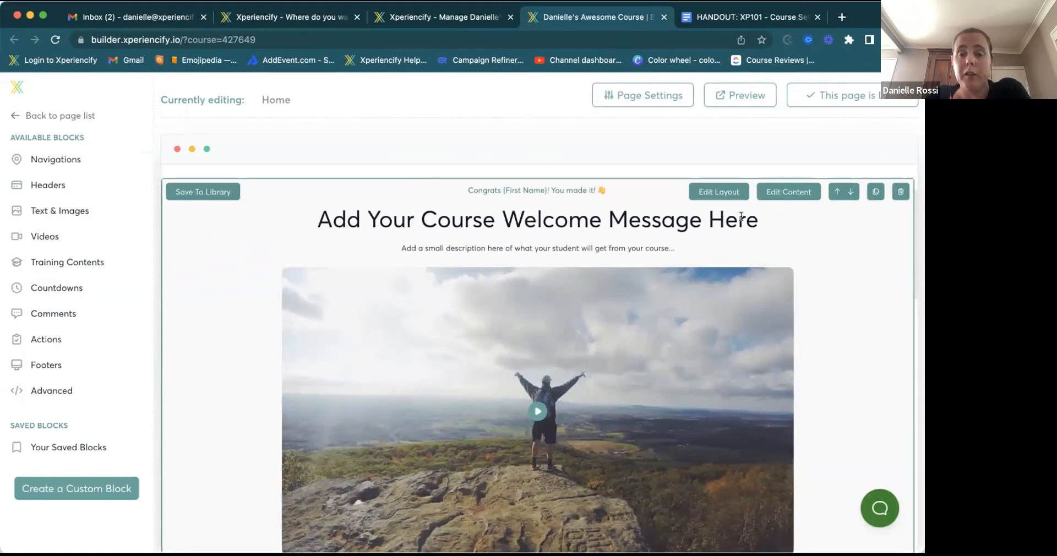
{"action": "left_click", "coordinate": [784, 192]}
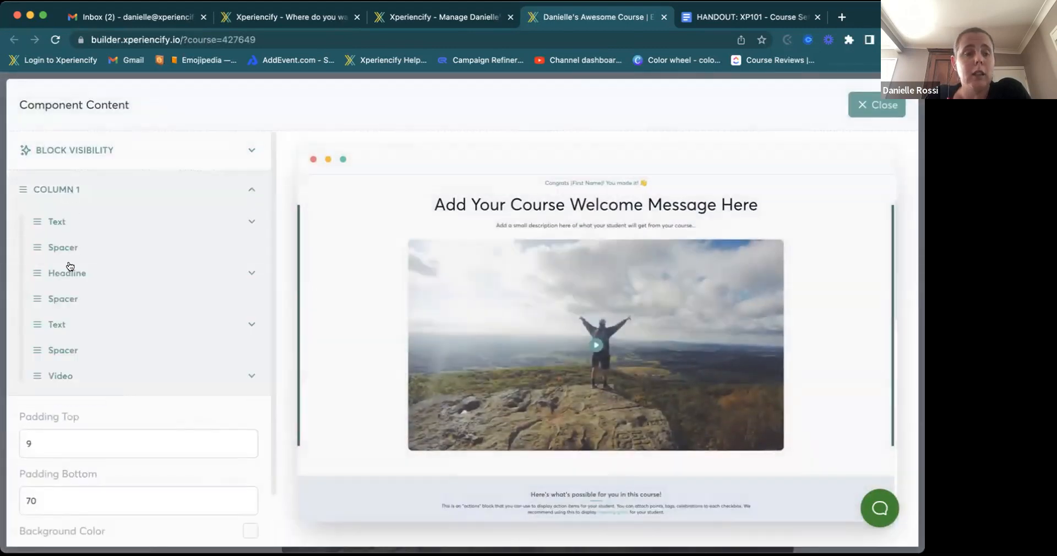
- Replace the Column 1 headline placeholder text with 'Welcome to'
{"action": "left_click", "coordinate": [65, 275]}
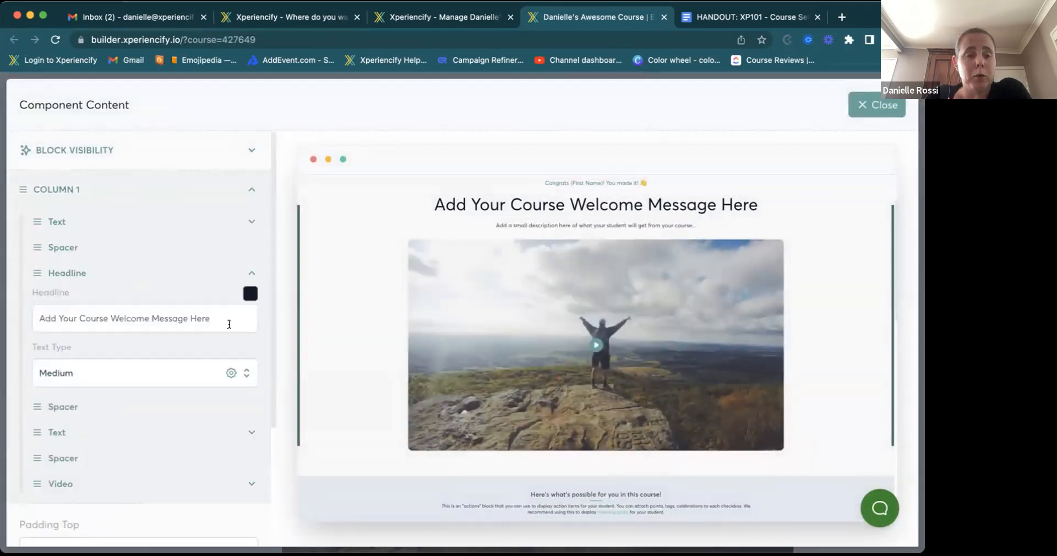
{"action": "key", "text": "super+a"}
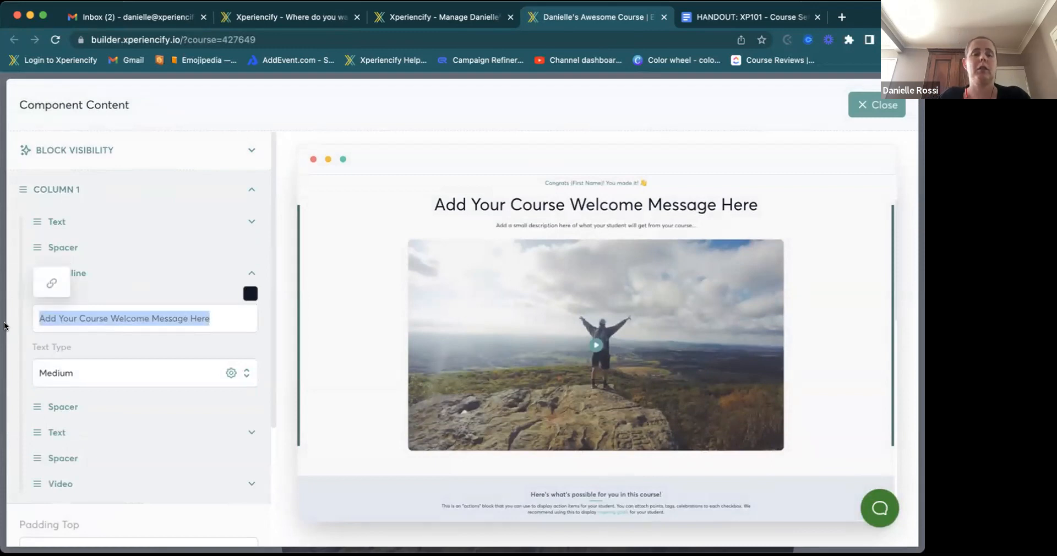
{"action": "type", "text": "WEL"}
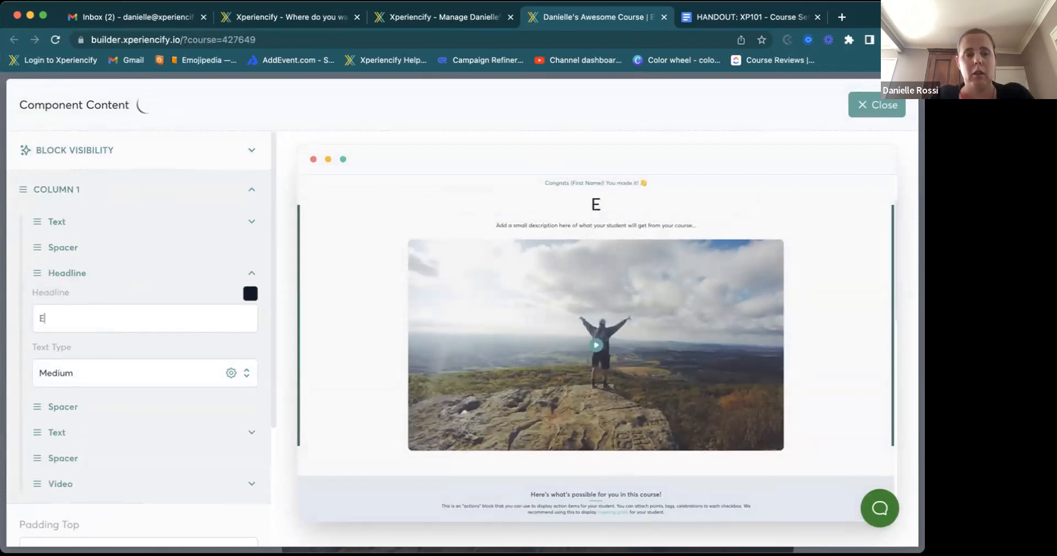
{"action": "type", "text": "C"}
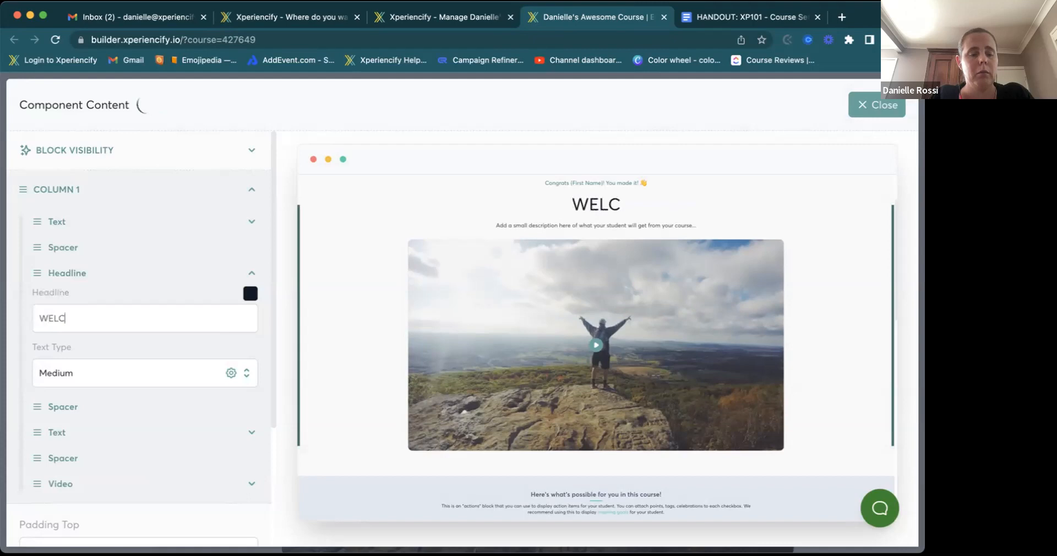
{"action": "key", "text": "BackSpace"}
{"action": "key", "text": "BackSpace"}
{"action": "key", "text": "BackSpace"}
{"action": "type", "text": "elcome to"}
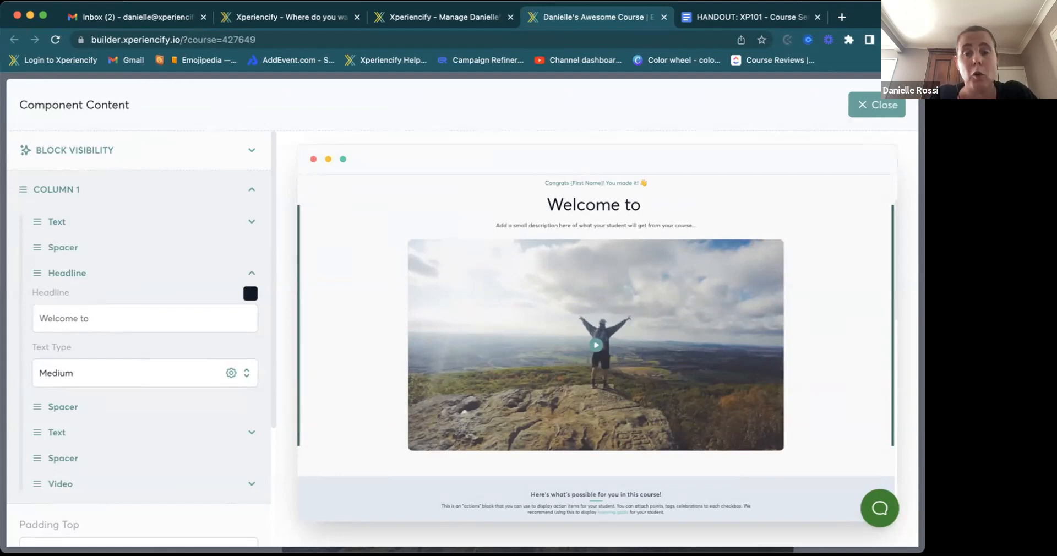
- Insert the Course Name token after 'Welcome to' in the headline
{"action": "type", "text": "/"}
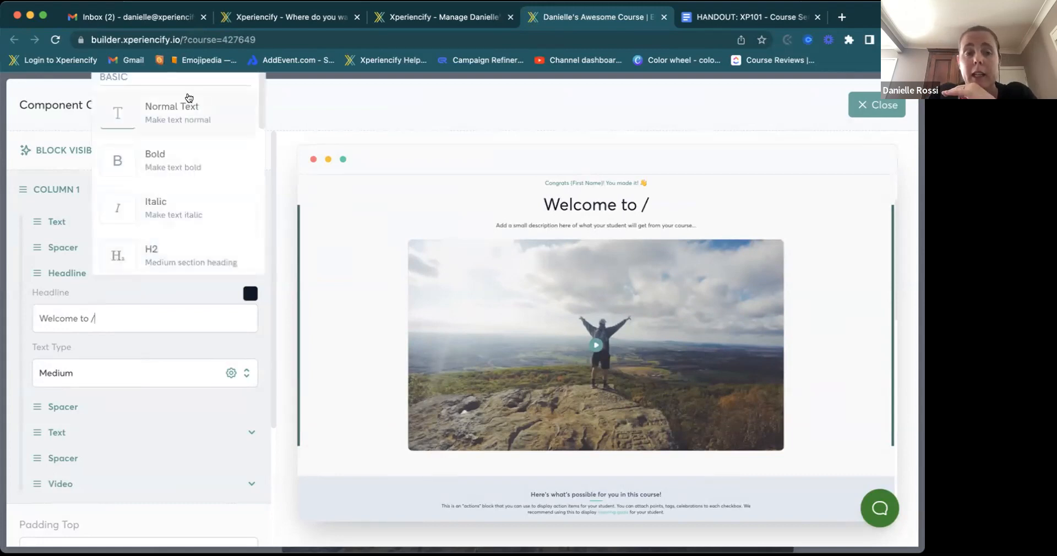
{"action": "scroll", "coordinate": [172, 207], "scroll_direction": "down", "scroll_amount": 3}
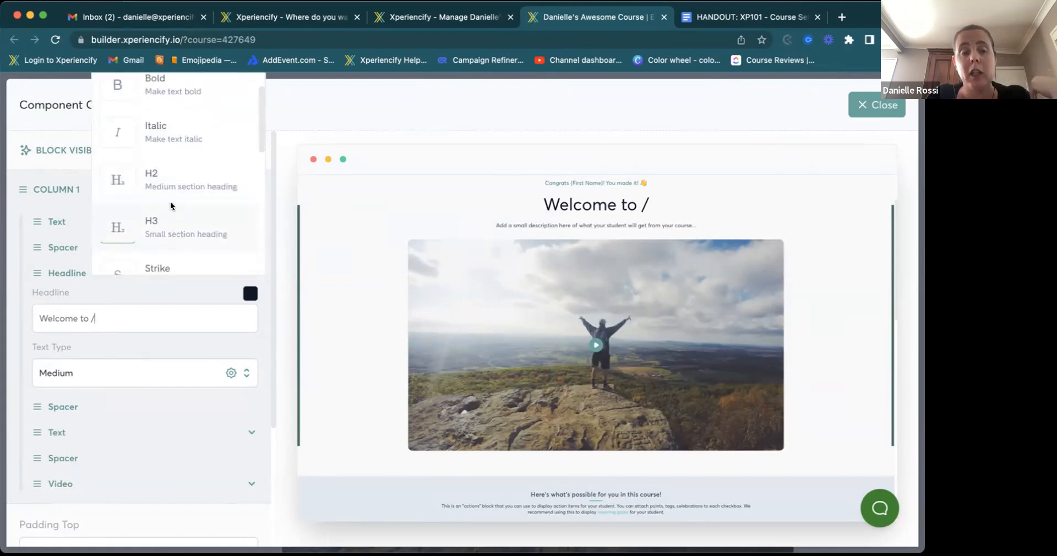
{"action": "scroll", "coordinate": [171, 206], "scroll_direction": "down", "scroll_amount": 3}
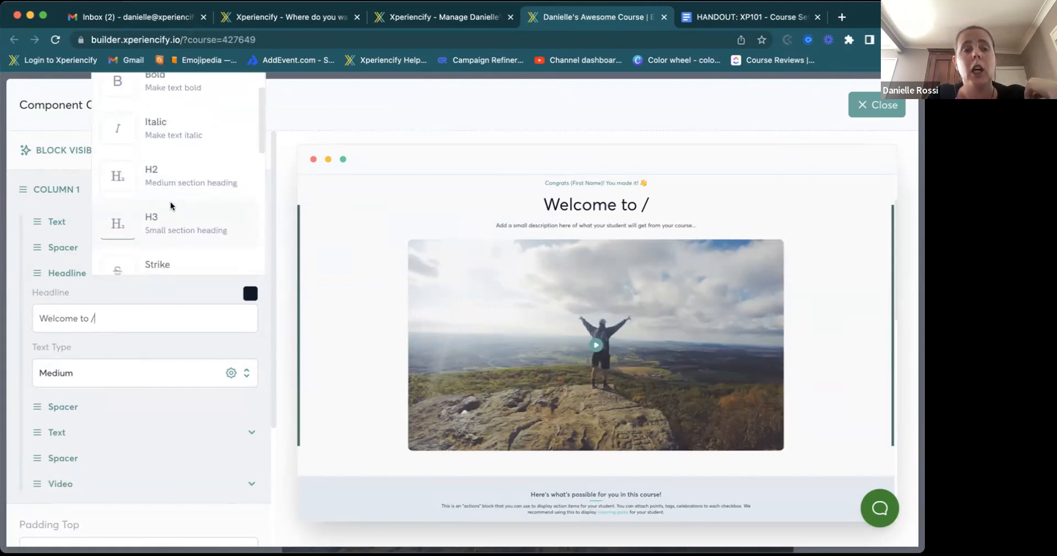
{"action": "scroll", "coordinate": [172, 206], "scroll_direction": "down", "scroll_amount": 2}
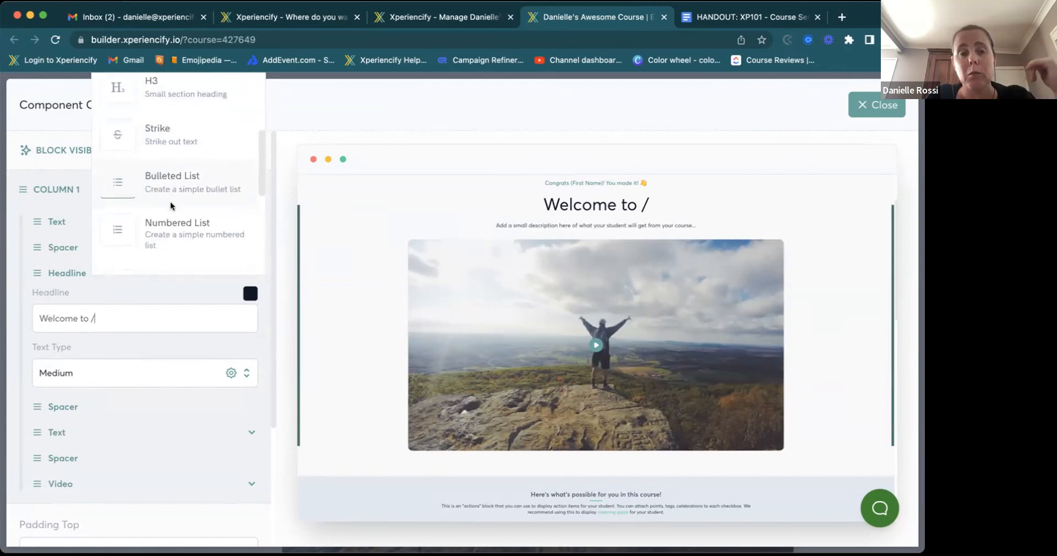
{"action": "scroll", "coordinate": [171, 207], "scroll_direction": "down", "scroll_amount": 3}
{"action": "scroll", "coordinate": [172, 207], "scroll_direction": "down", "scroll_amount": 3}
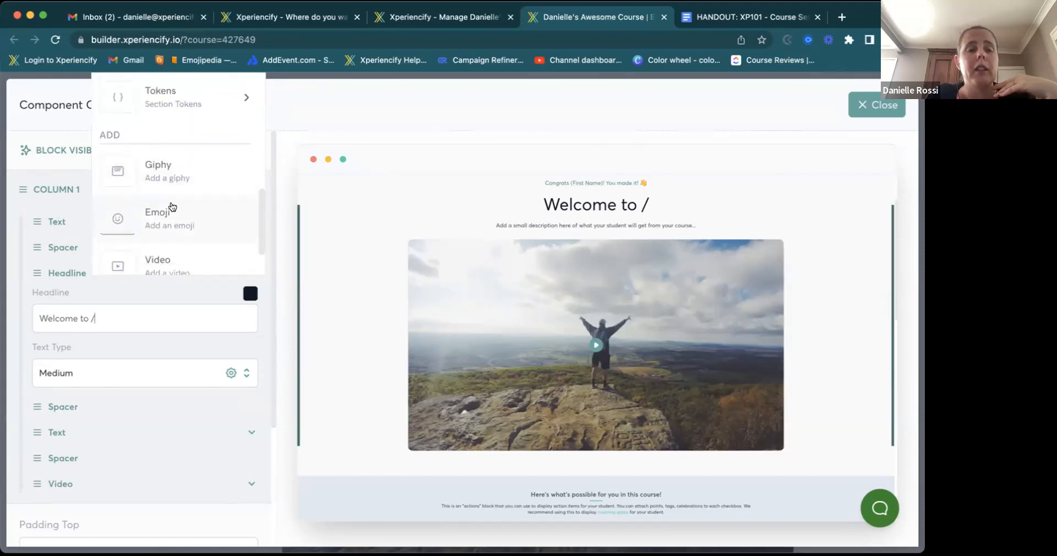
{"action": "scroll", "coordinate": [171, 207], "scroll_direction": "down", "scroll_amount": 1}
{"action": "scroll", "coordinate": [171, 207], "scroll_direction": "up", "scroll_amount": 3}
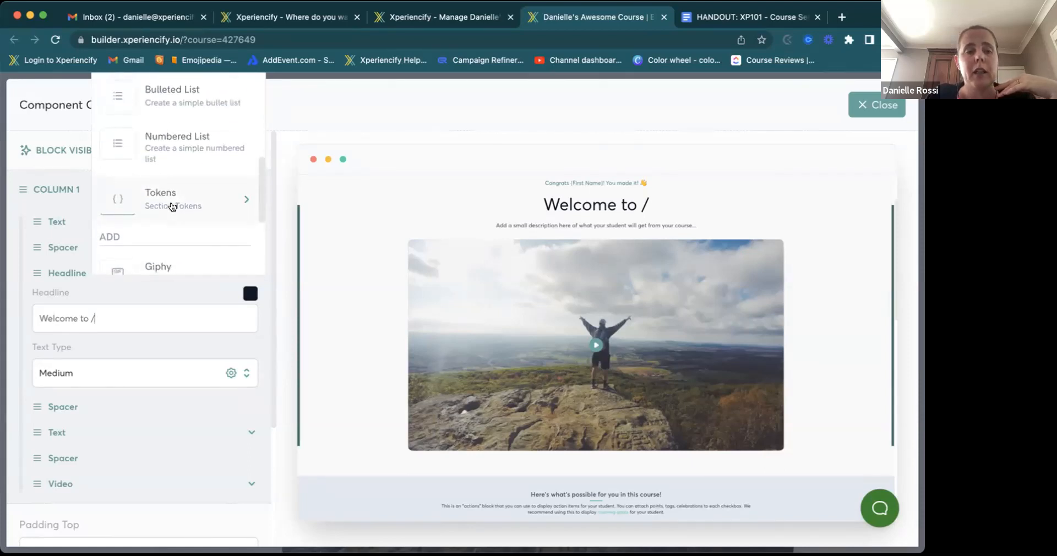
{"action": "left_click", "coordinate": [172, 206]}
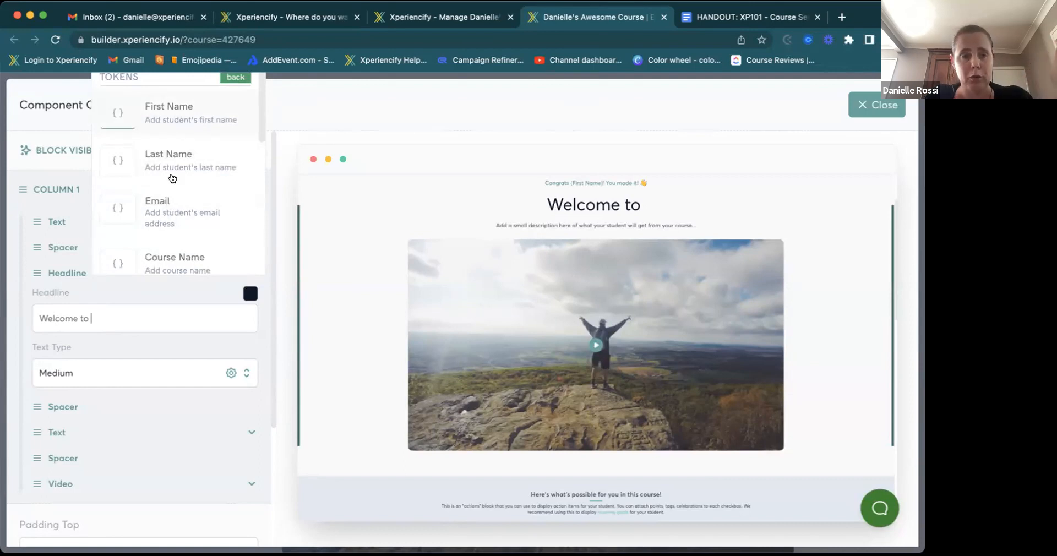
{"action": "left_click", "coordinate": [173, 267]}
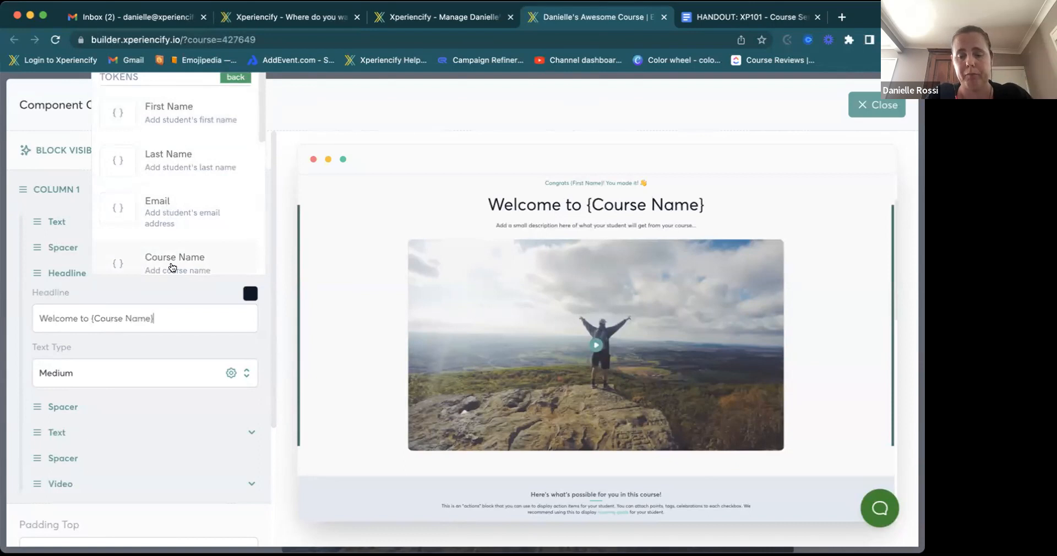
- Try appending a First Name token with '!', then remove it, leaving {Course Name}
{"action": "type", "text": ", j{"}
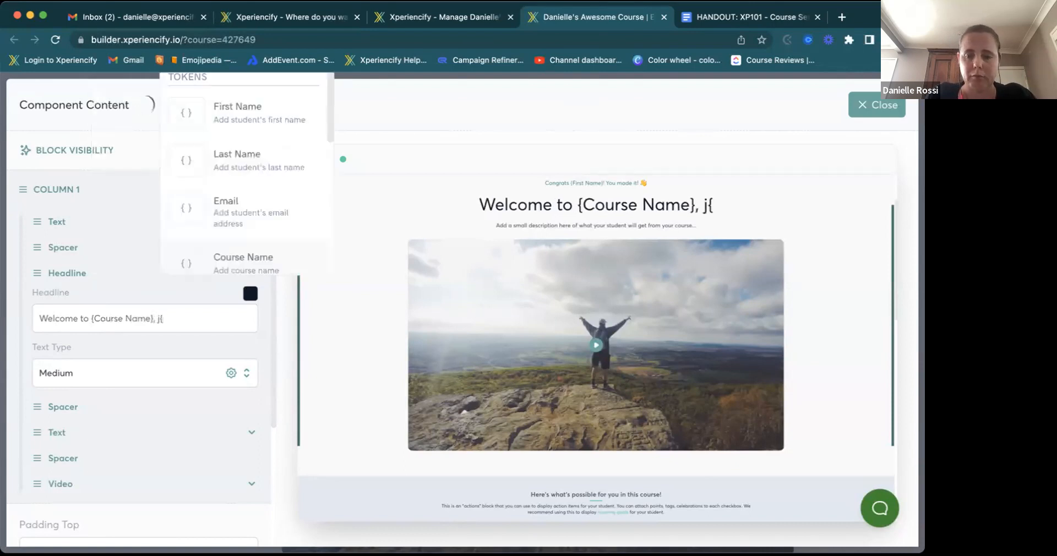
{"action": "key", "text": "BackSpace"}
{"action": "key", "text": "BackSpace"}
{"action": "type", "text": "{"}
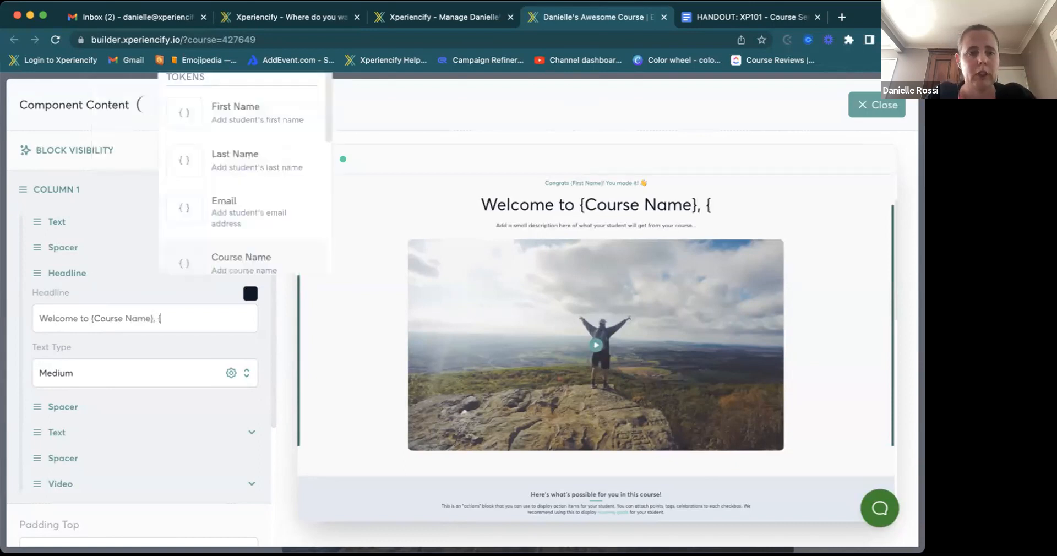
{"action": "left_click", "coordinate": [235, 114]}
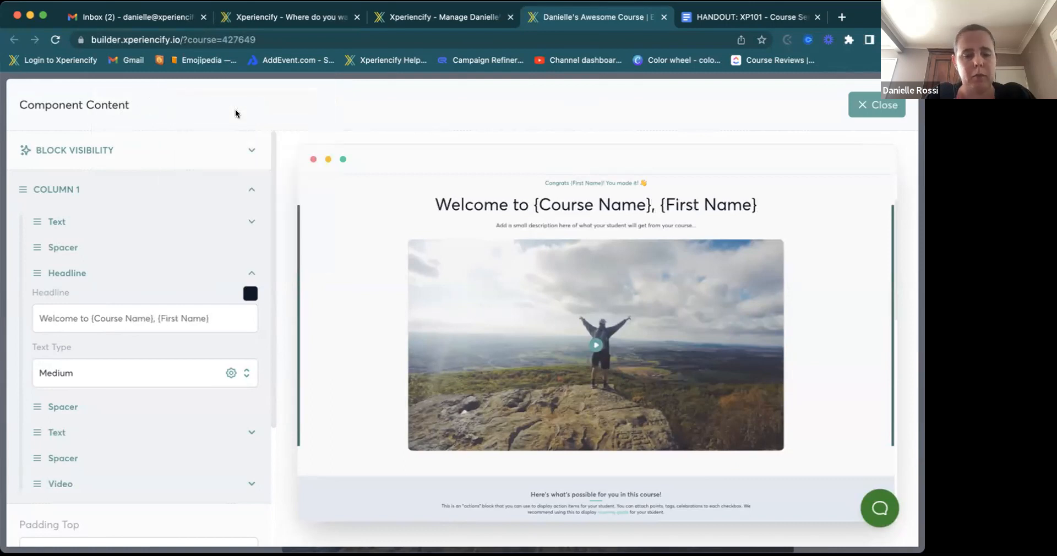
{"action": "type", "text": "!"}
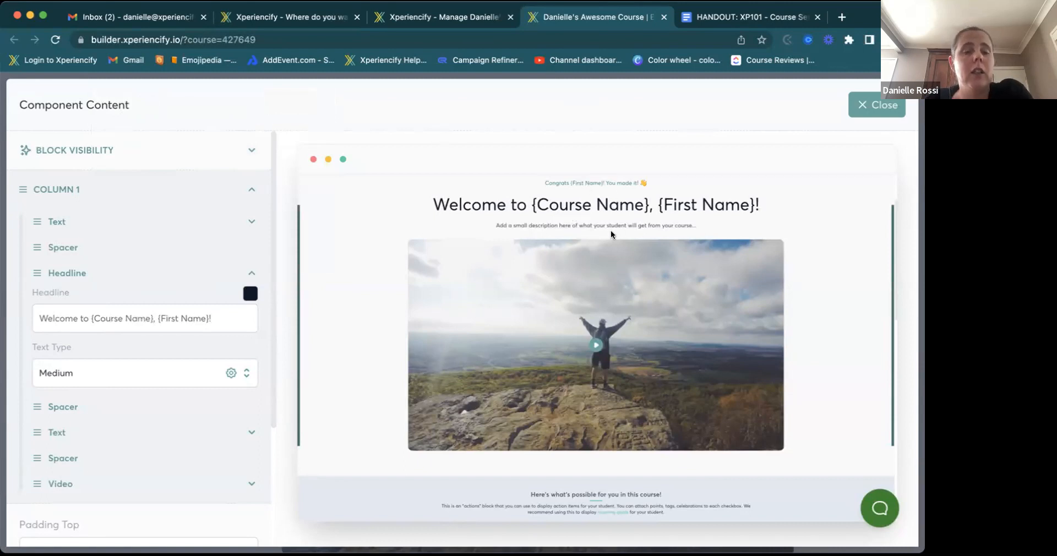
{"action": "key", "text": "BackSpace"}
{"action": "key", "text": "BackSpace"}
{"action": "key", "text": "BackSpace"}
{"action": "key", "text": "BackSpace"}
{"action": "key", "text": "BackSpace"}
{"action": "key", "text": "BackSpace"}
{"action": "key", "text": "BackSpace"}
{"action": "key", "text": "BackSpace"}
{"action": "key", "text": "BackSpace"}
{"action": "key", "text": "BackSpace"}
{"action": "key", "text": "BackSpace"}
{"action": "key", "text": "BackSpace"}
{"action": "key", "text": "BackSpace"}
{"action": "key", "text": "BackSpace"}
{"action": "key", "text": "BackSpace"}
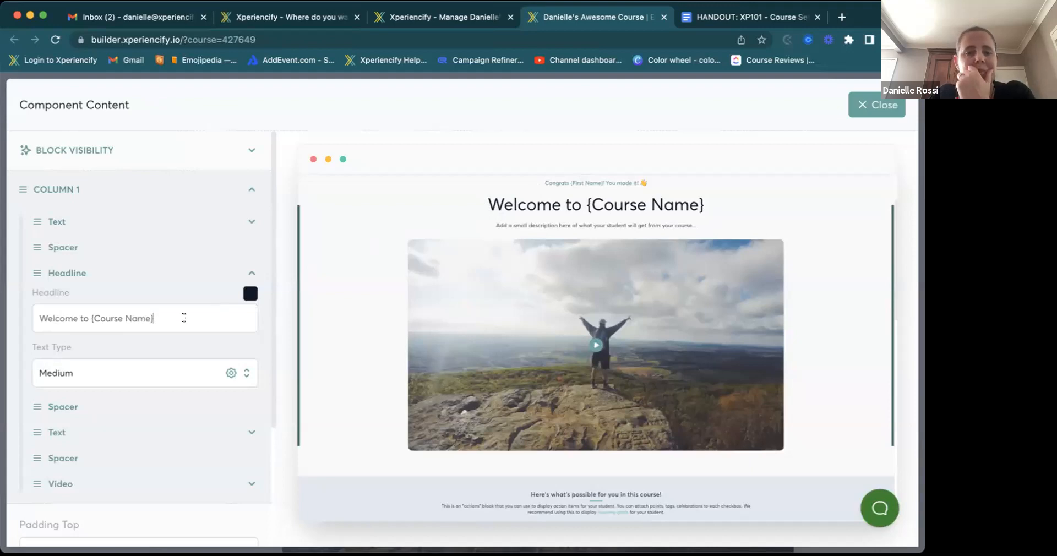
- Colour the welcome headline red (#c21807) and expand the Video element's settings
{"action": "scroll", "coordinate": [120, 401], "scroll_direction": "down", "scroll_amount": 3}
{"action": "scroll", "coordinate": [120, 398], "scroll_direction": "down", "scroll_amount": 2}
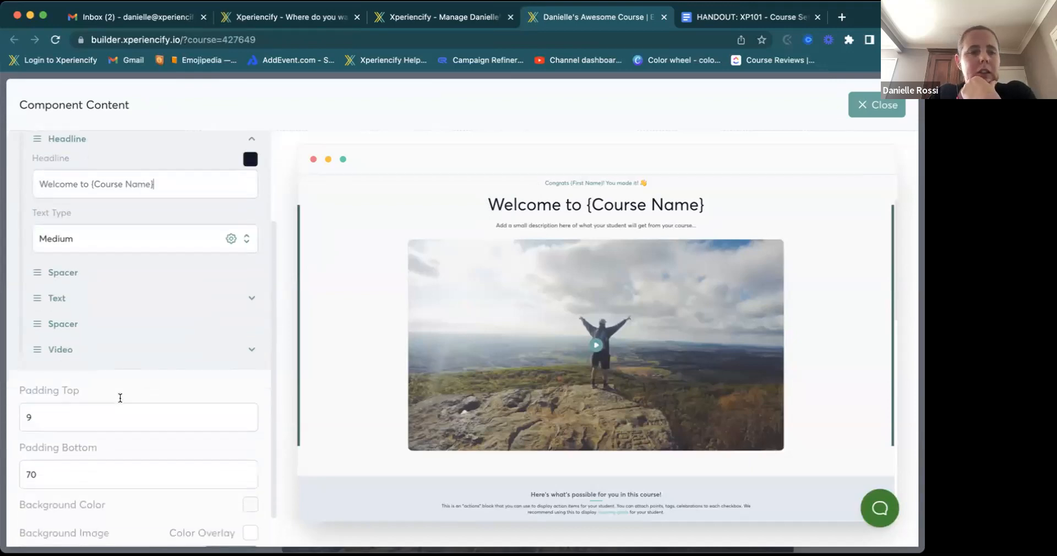
{"action": "scroll", "coordinate": [135, 379], "scroll_direction": "up", "scroll_amount": 2}
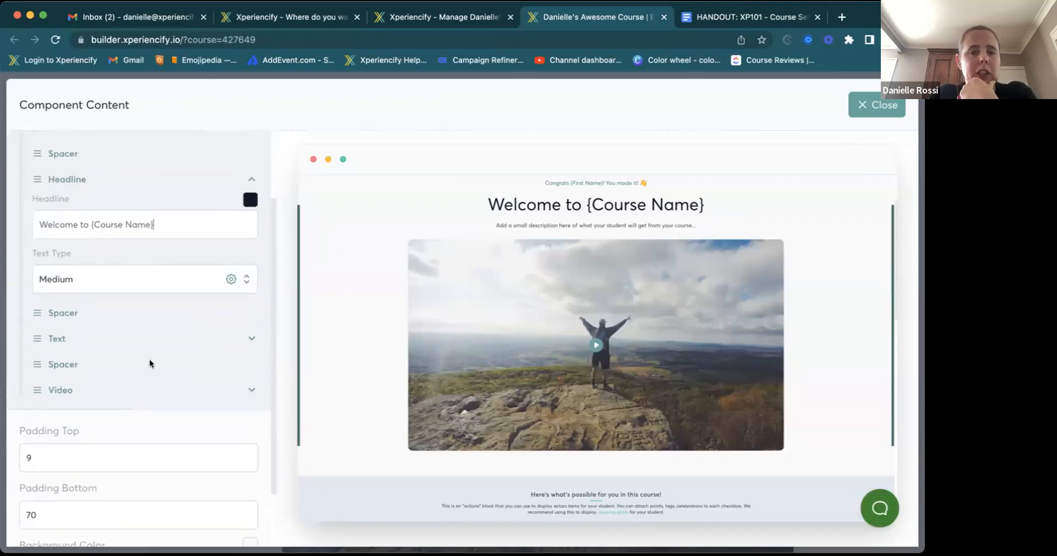
{"action": "left_click", "coordinate": [250, 199]}
{"action": "left_click", "coordinate": [203, 258]}
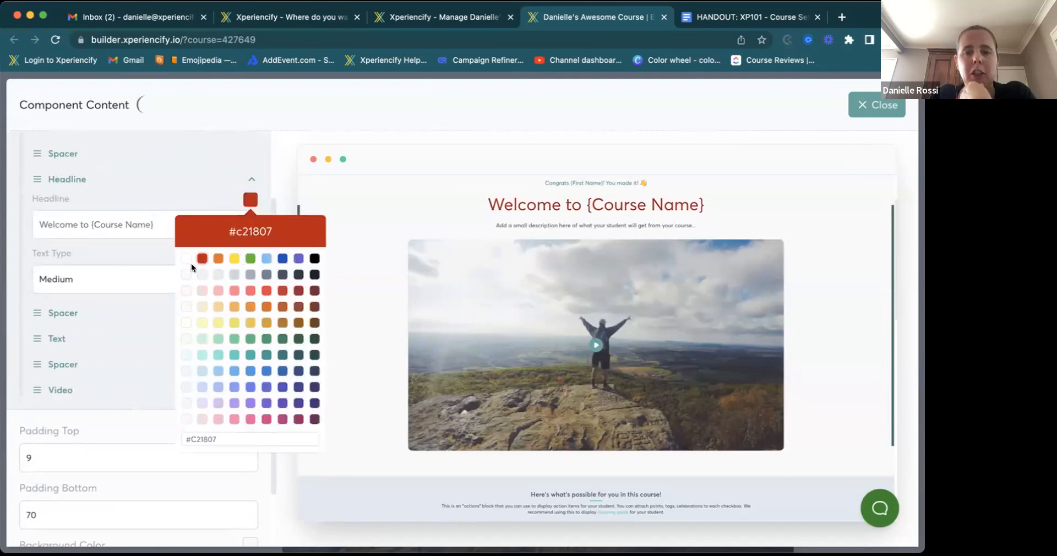
{"action": "left_click", "coordinate": [203, 190]}
{"action": "scroll", "coordinate": [234, 305], "scroll_direction": "down", "scroll_amount": 2}
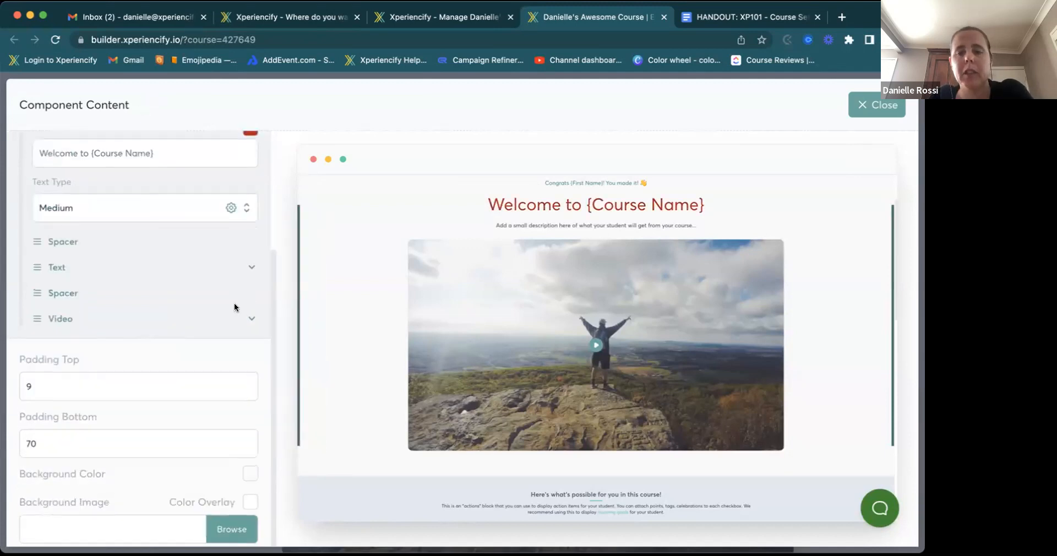
{"action": "left_click", "coordinate": [71, 322]}
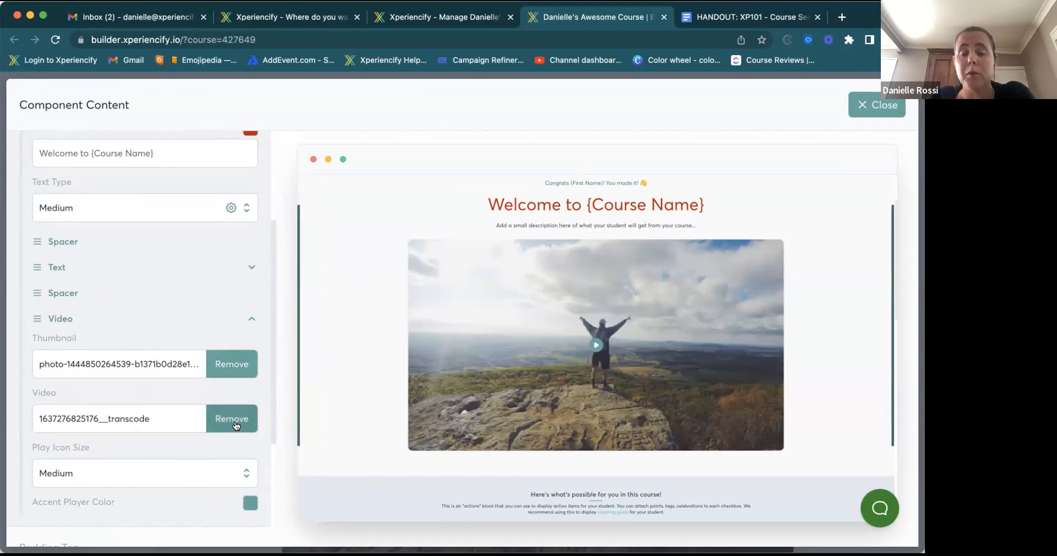
- Make the video's play icon accent purple and the section background black
{"action": "scroll", "coordinate": [236, 425], "scroll_direction": "down", "scroll_amount": 4}
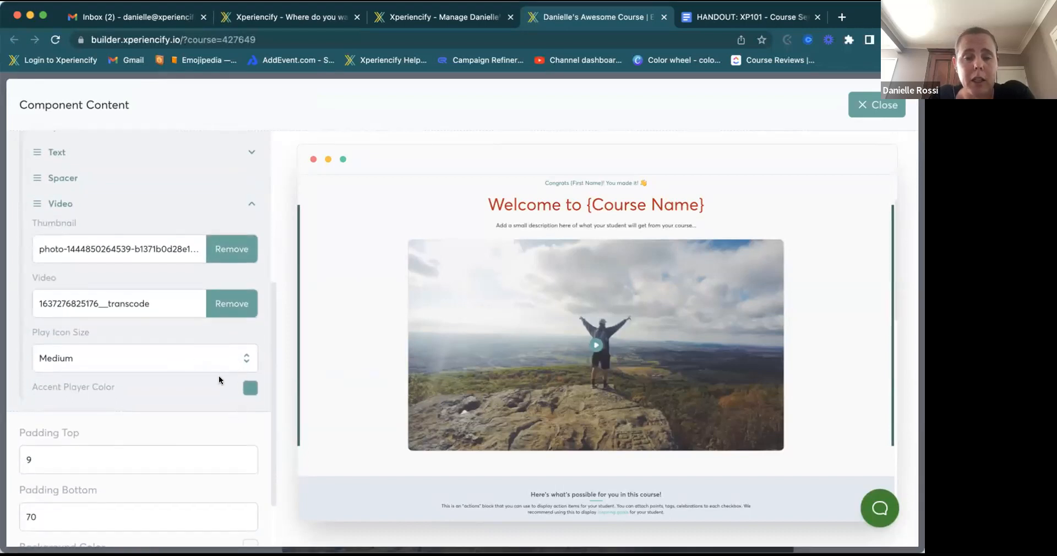
{"action": "left_click", "coordinate": [249, 388]}
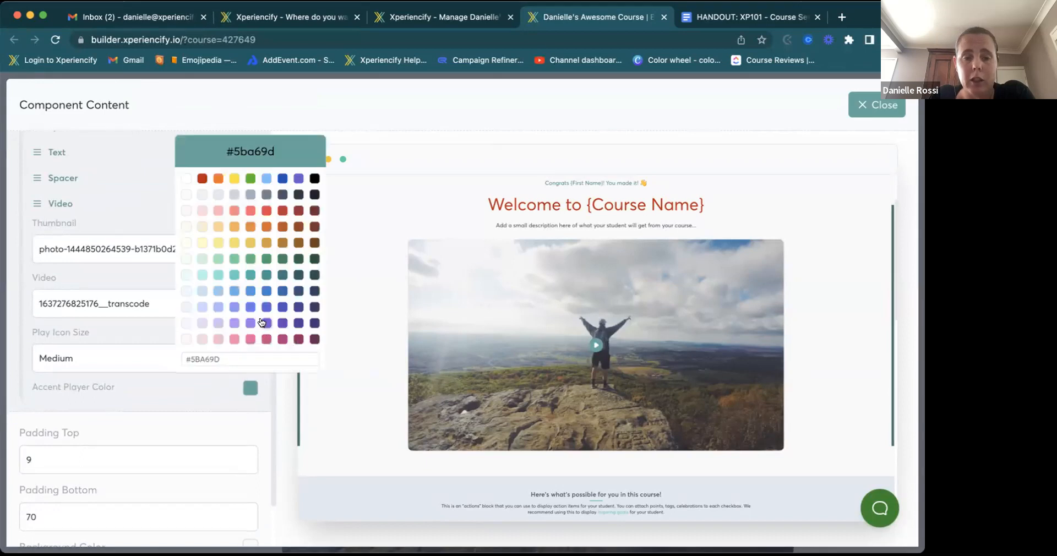
{"action": "left_click", "coordinate": [262, 323]}
{"action": "left_click", "coordinate": [203, 394]}
{"action": "scroll", "coordinate": [202, 394], "scroll_direction": "down", "scroll_amount": 2}
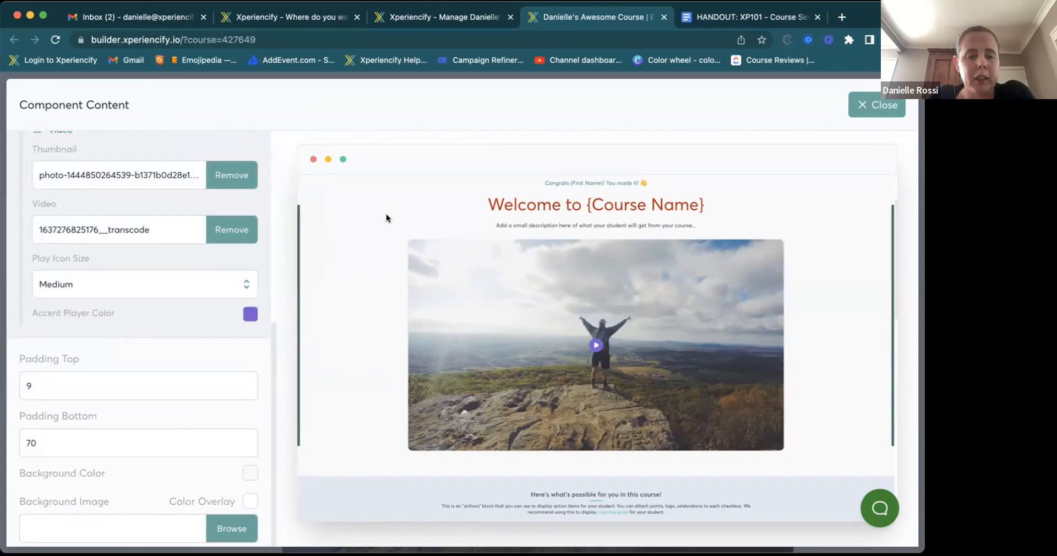
{"action": "left_click", "coordinate": [247, 471]}
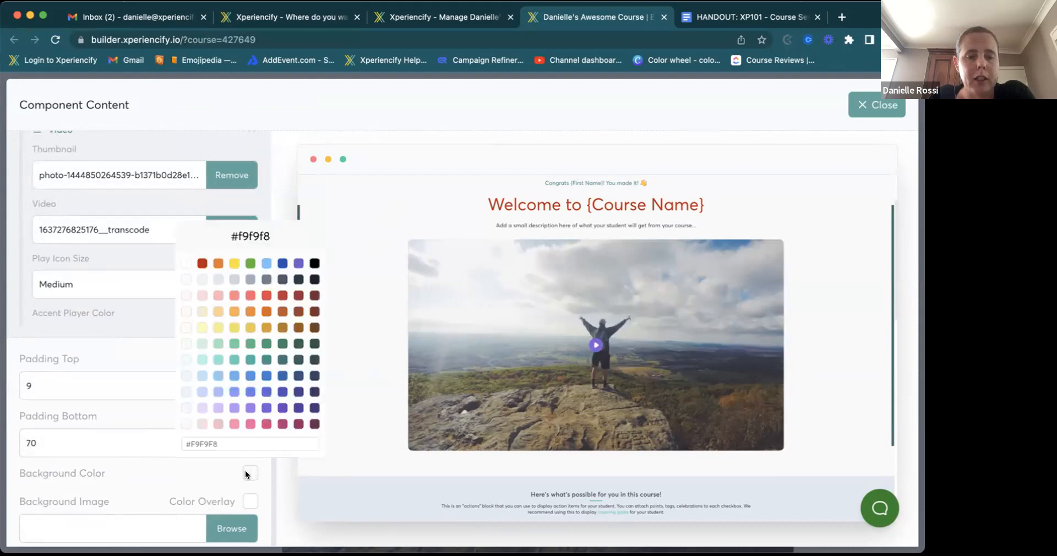
{"action": "left_click", "coordinate": [314, 263]}
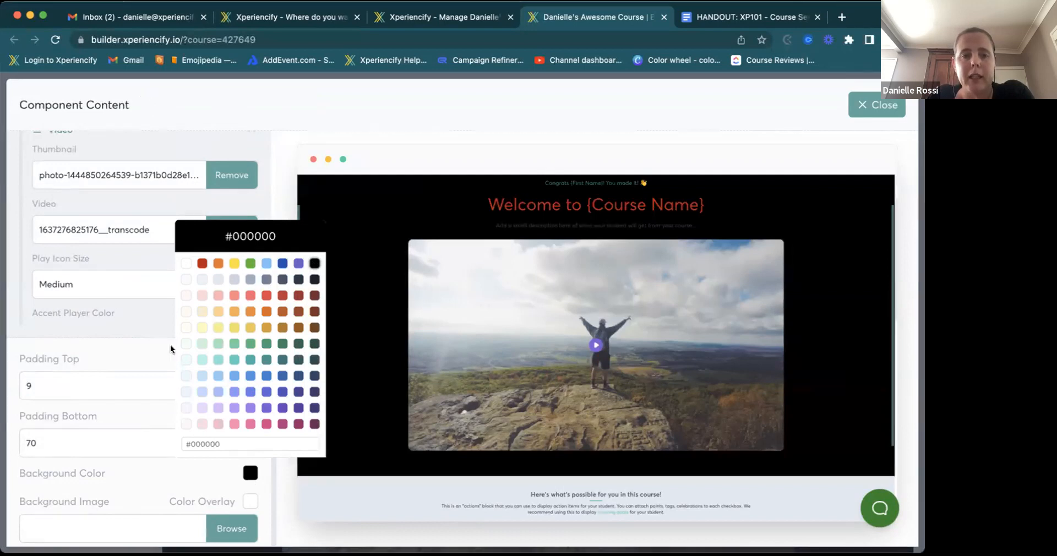
{"action": "left_click", "coordinate": [242, 142]}
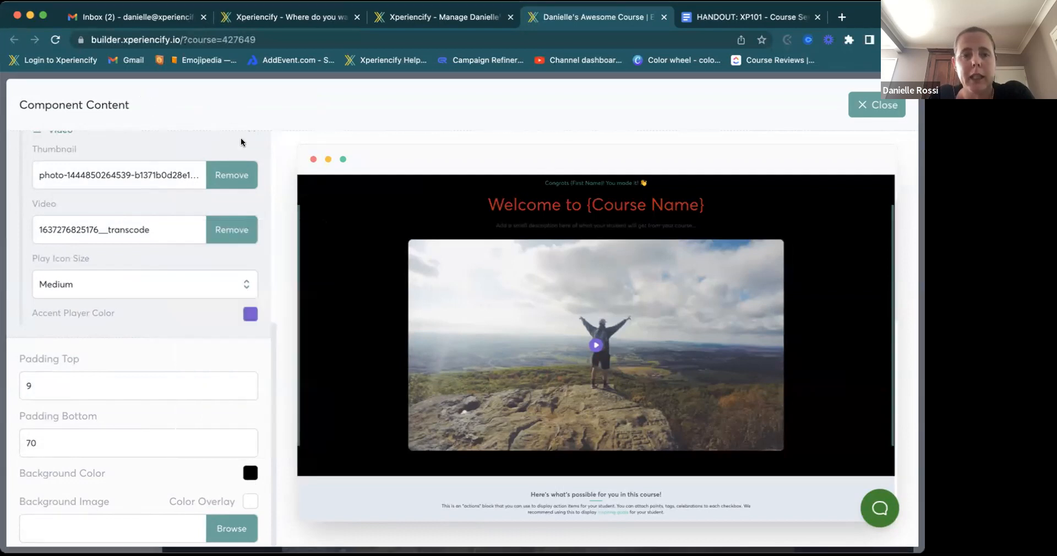
- Set the description text colour to white and close the content editor
{"action": "scroll", "coordinate": [242, 142], "scroll_direction": "up", "scroll_amount": 3}
{"action": "scroll", "coordinate": [241, 142], "scroll_direction": "up", "scroll_amount": 2}
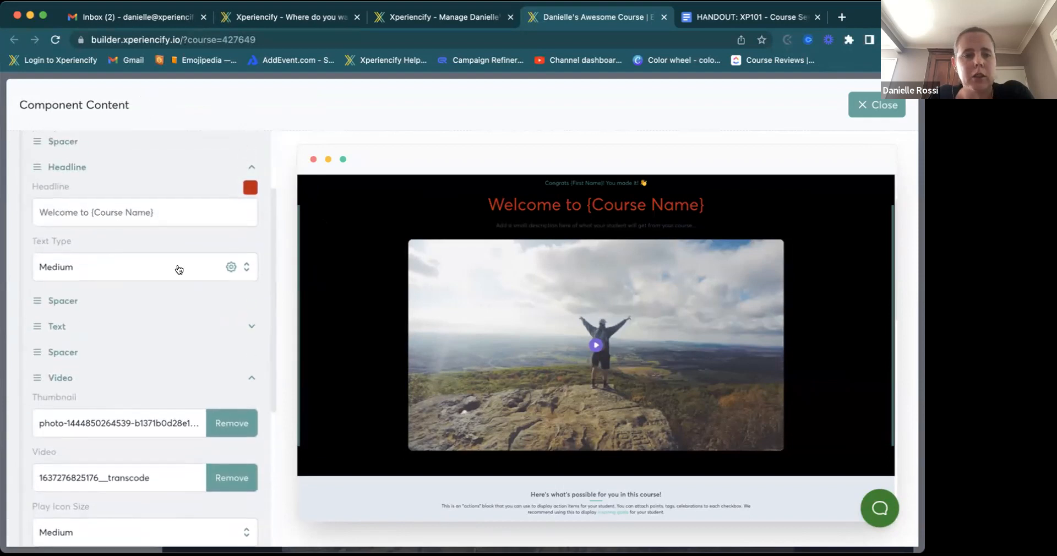
{"action": "left_click", "coordinate": [62, 334]}
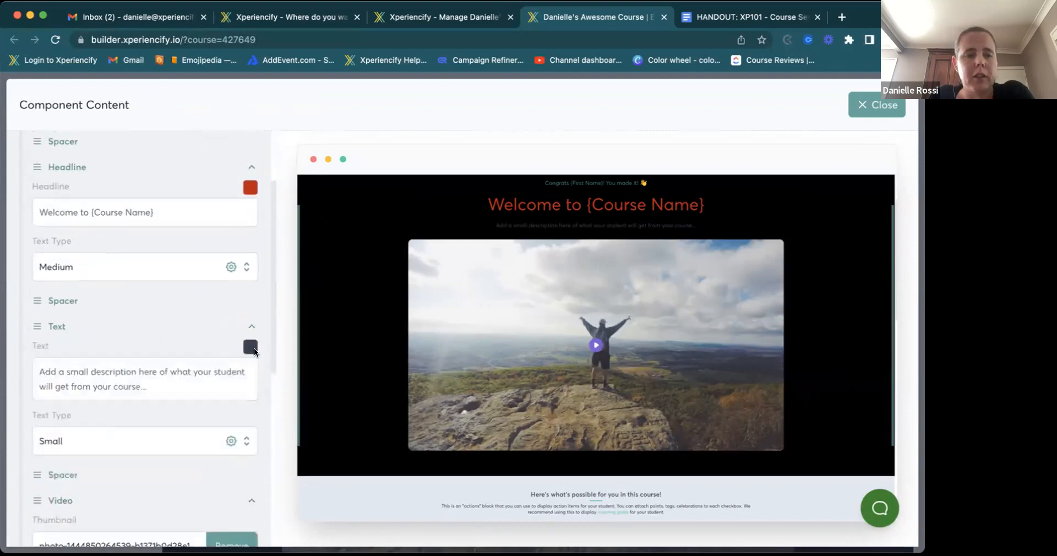
{"action": "left_click", "coordinate": [250, 346]}
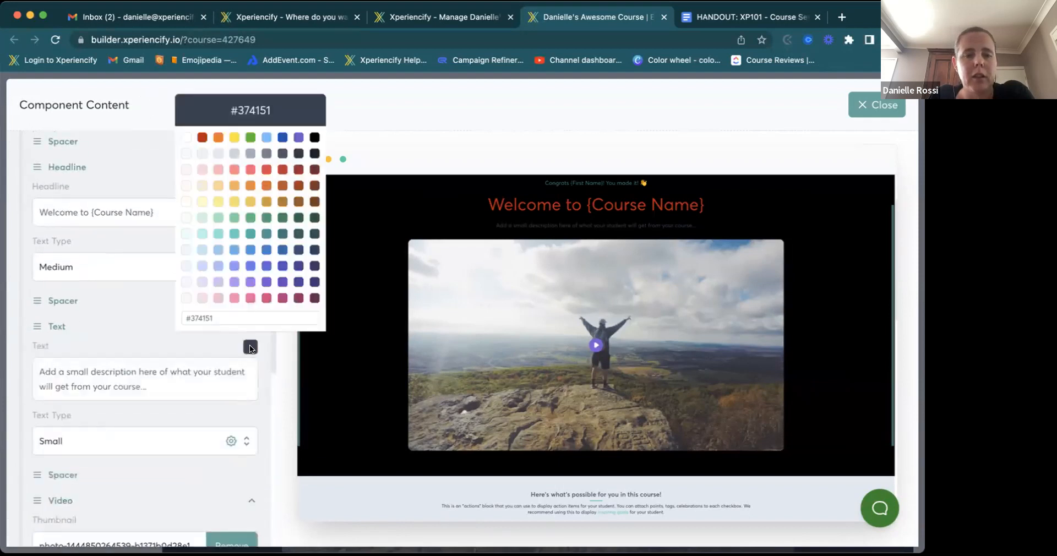
{"action": "left_click", "coordinate": [184, 138]}
{"action": "left_click", "coordinate": [274, 378]}
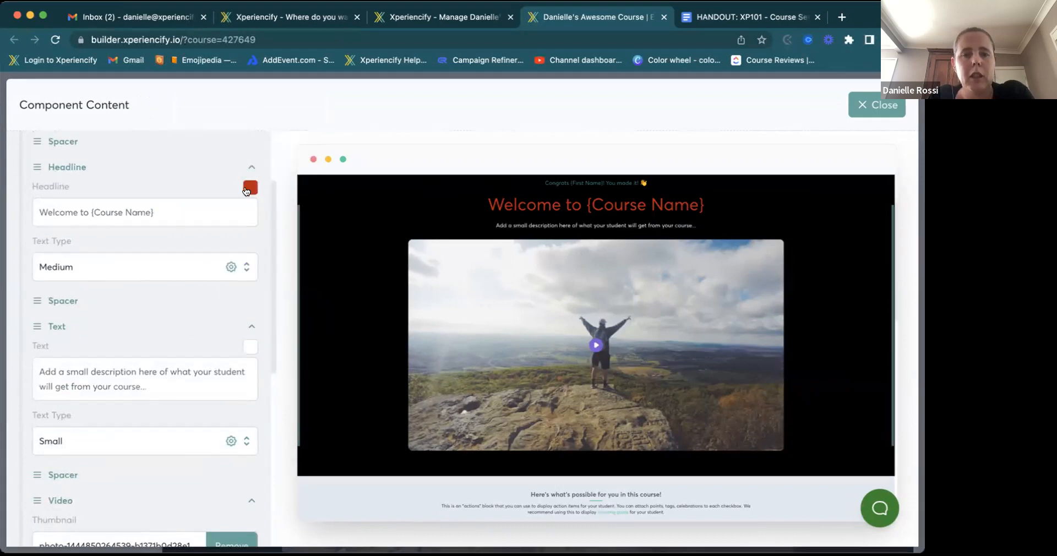
{"action": "scroll", "coordinate": [248, 190], "scroll_direction": "up", "scroll_amount": 2}
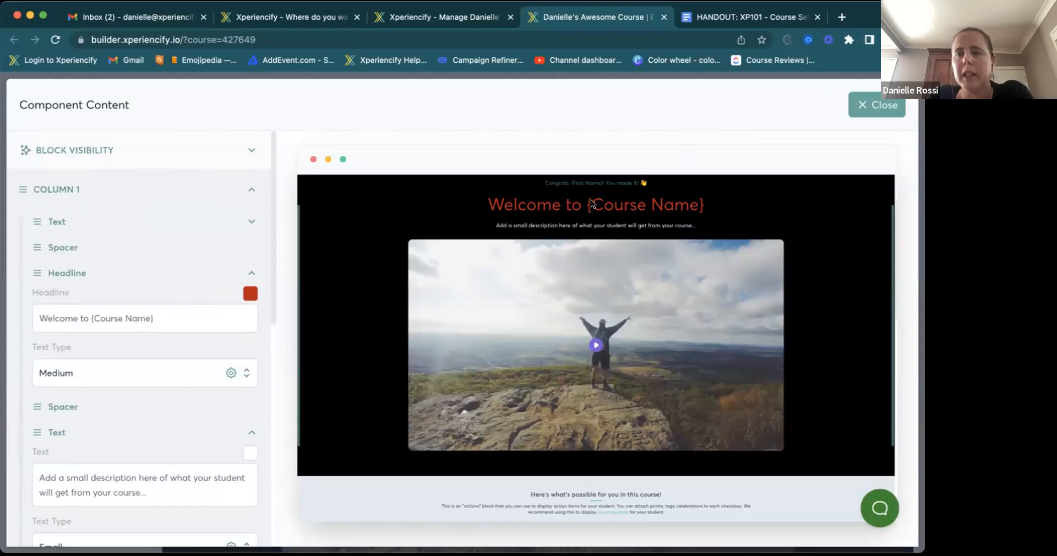
{"action": "left_click", "coordinate": [873, 105]}
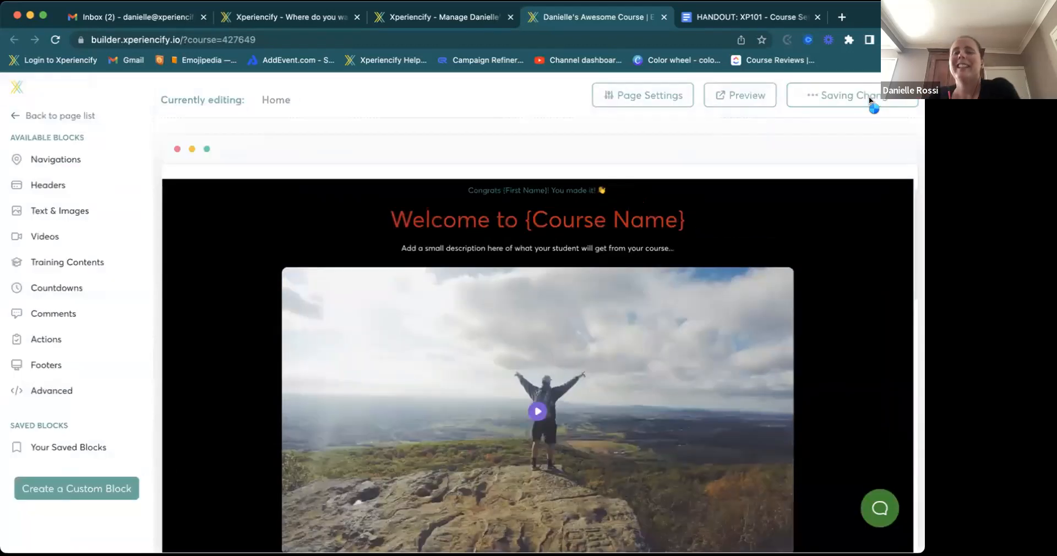
{"action": "mouse_move", "coordinate": [741, 199]}
{"action": "scroll", "coordinate": [708, 278], "scroll_direction": "down", "scroll_amount": 6}
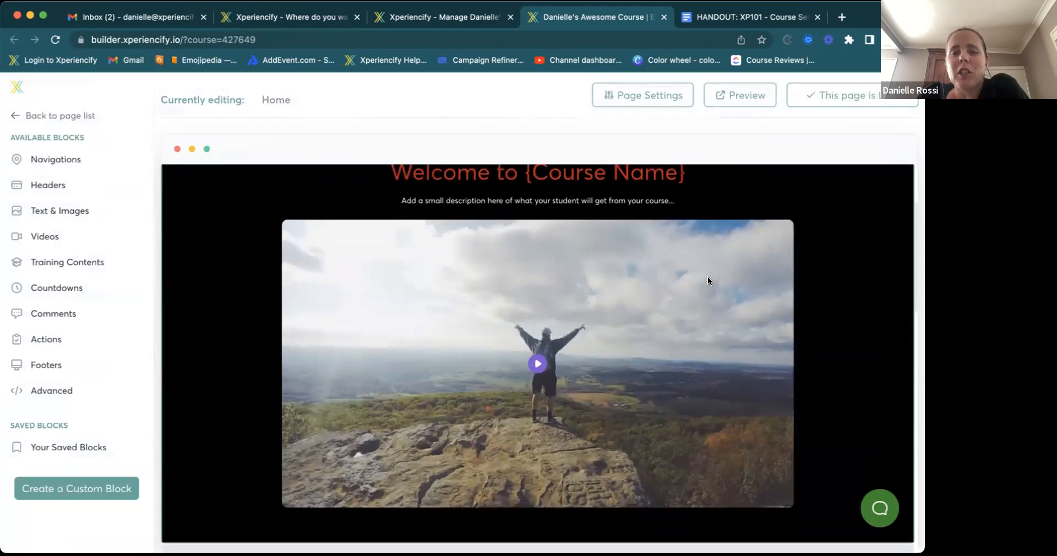
{"action": "scroll", "coordinate": [707, 277], "scroll_direction": "down", "scroll_amount": 5}
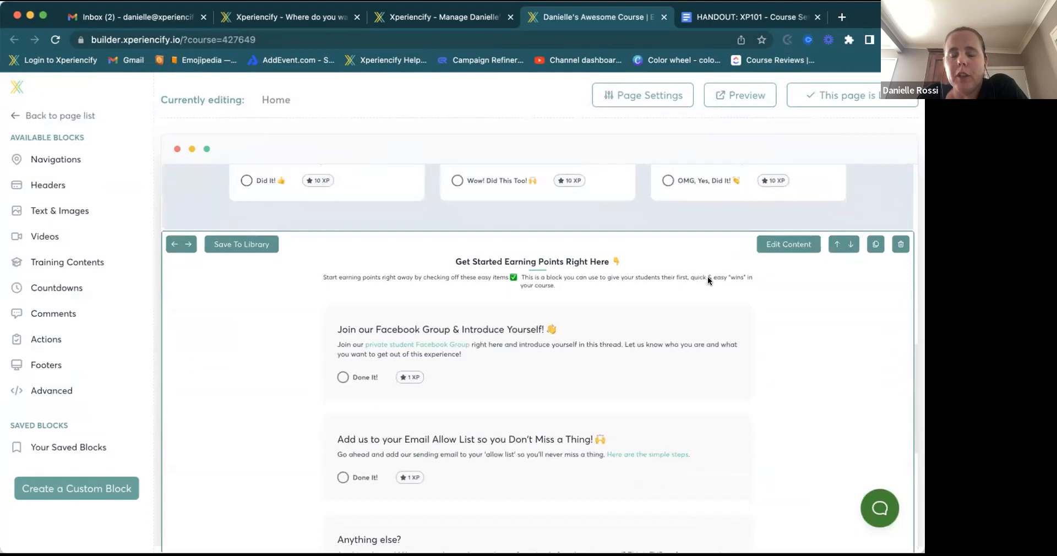
{"action": "scroll", "coordinate": [708, 279], "scroll_direction": "up", "scroll_amount": 4}
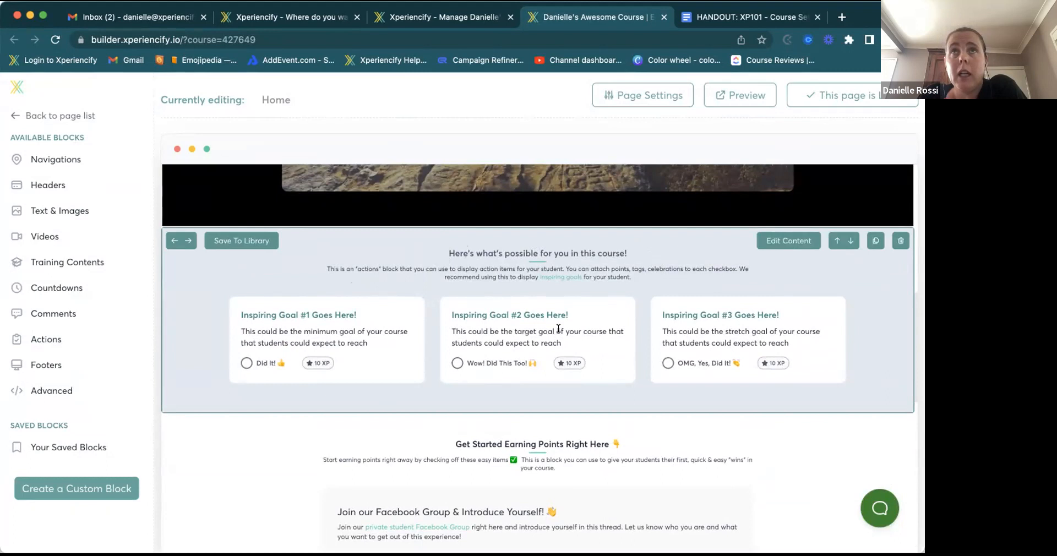
{"action": "scroll", "coordinate": [558, 329], "scroll_direction": "down", "scroll_amount": 2}
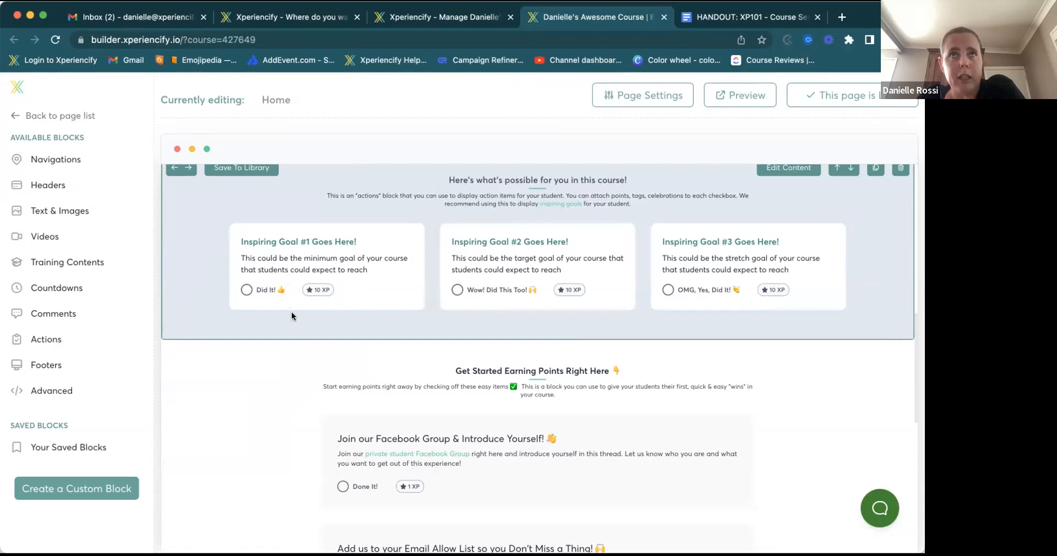
{"action": "scroll", "coordinate": [292, 315], "scroll_direction": "down", "scroll_amount": 3}
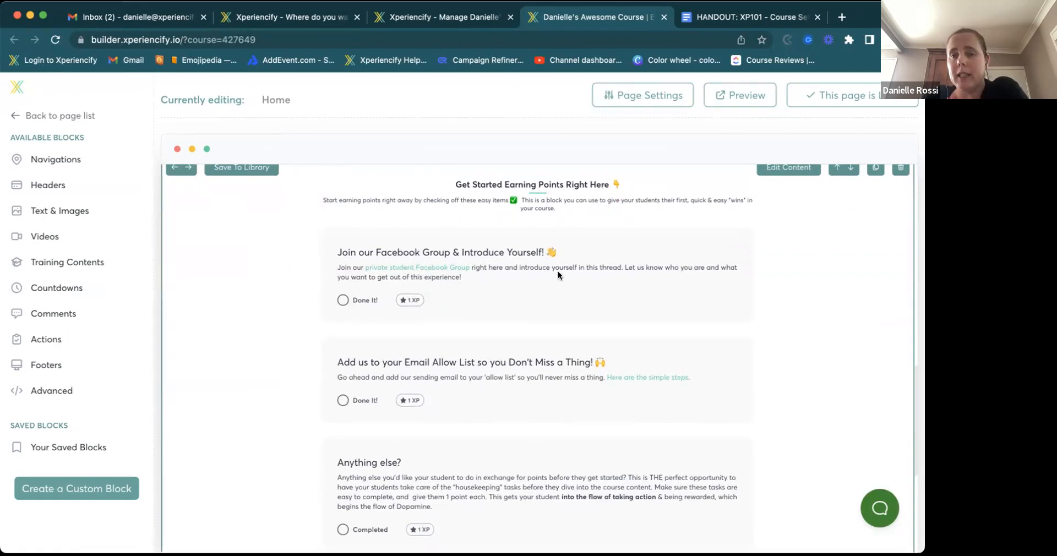
{"action": "scroll", "coordinate": [649, 243], "scroll_direction": "up", "scroll_amount": 1}
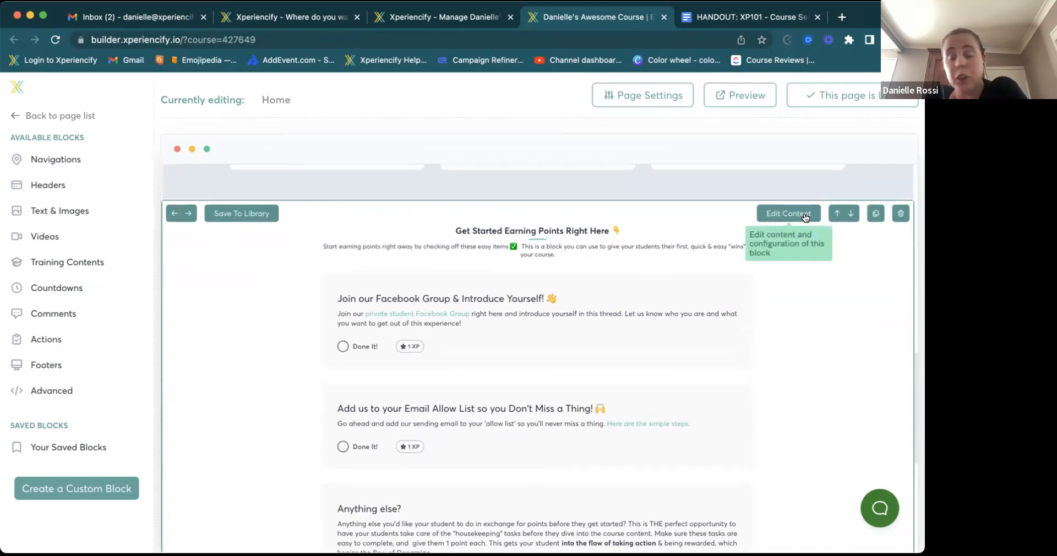
- In the Get Started block's content, set the Join our Facebook Group action's icon to graduation cap
{"action": "left_click", "coordinate": [805, 214]}
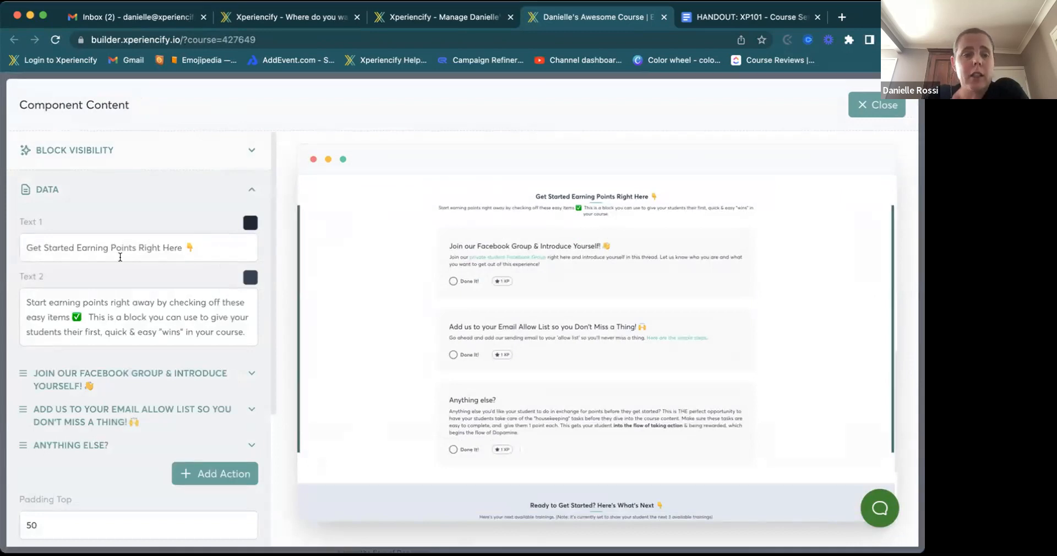
{"action": "scroll", "coordinate": [91, 287], "scroll_direction": "down", "scroll_amount": 3}
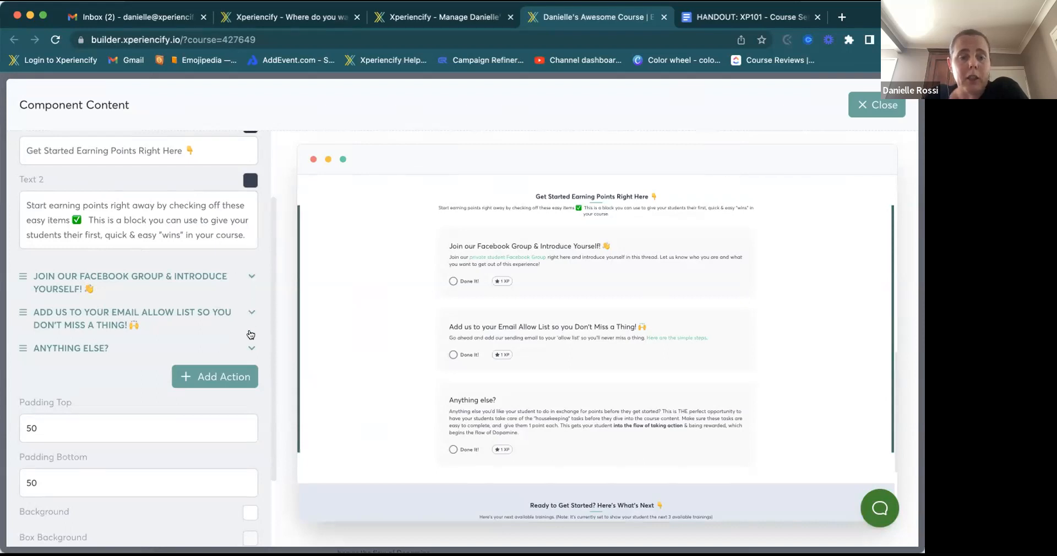
{"action": "left_click", "coordinate": [251, 276]}
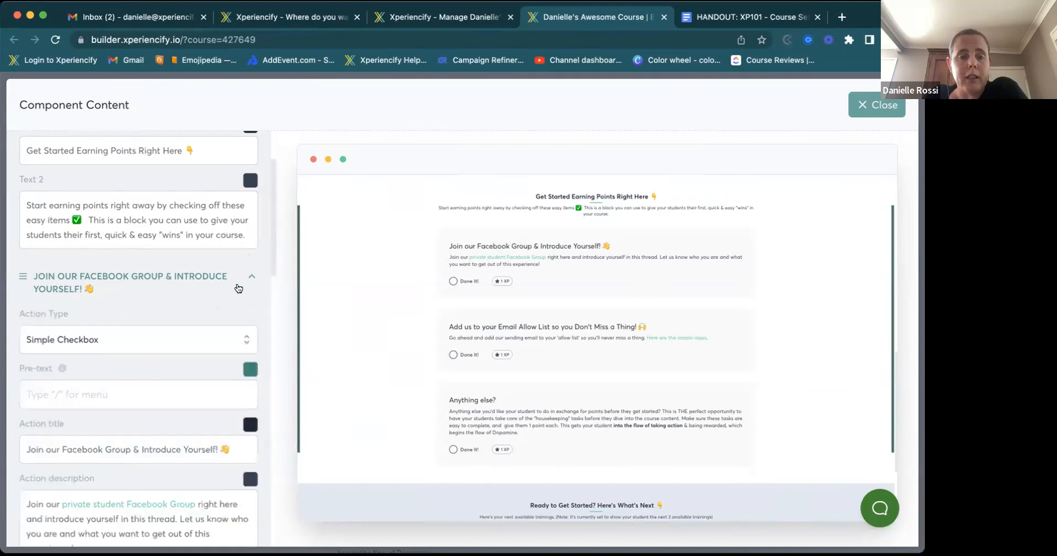
{"action": "scroll", "coordinate": [157, 321], "scroll_direction": "down", "scroll_amount": 4}
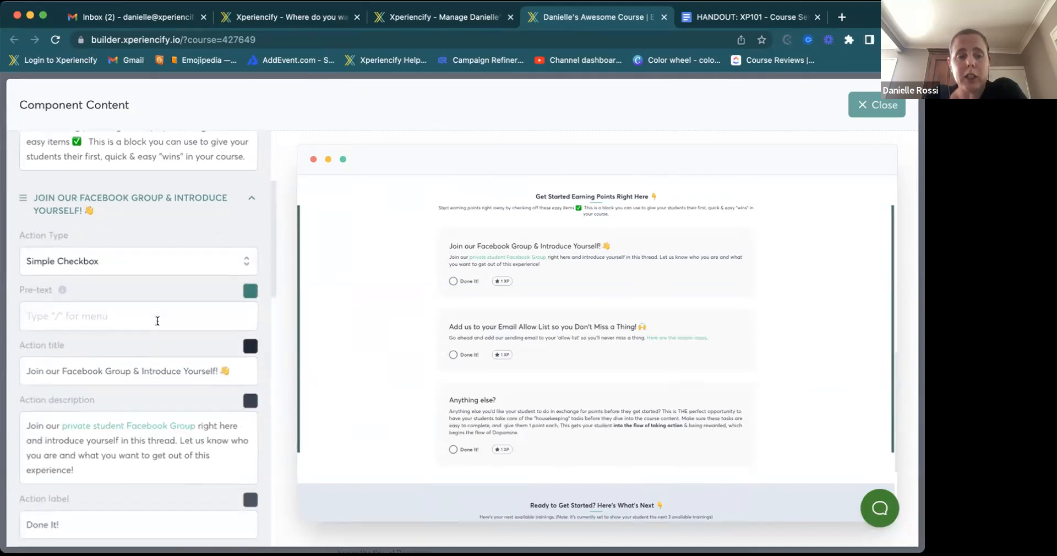
{"action": "scroll", "coordinate": [156, 322], "scroll_direction": "down", "scroll_amount": 5}
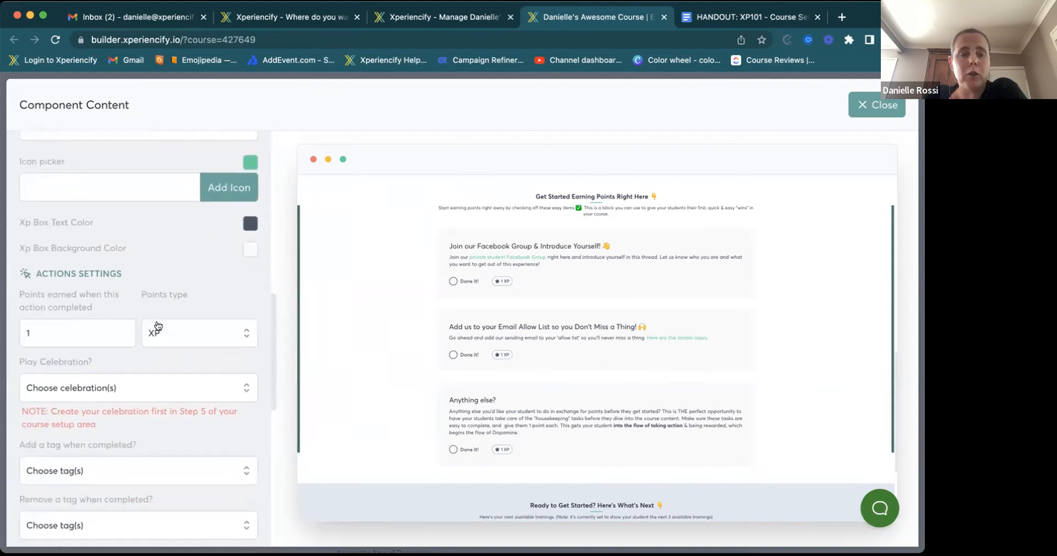
{"action": "left_click", "coordinate": [218, 190]}
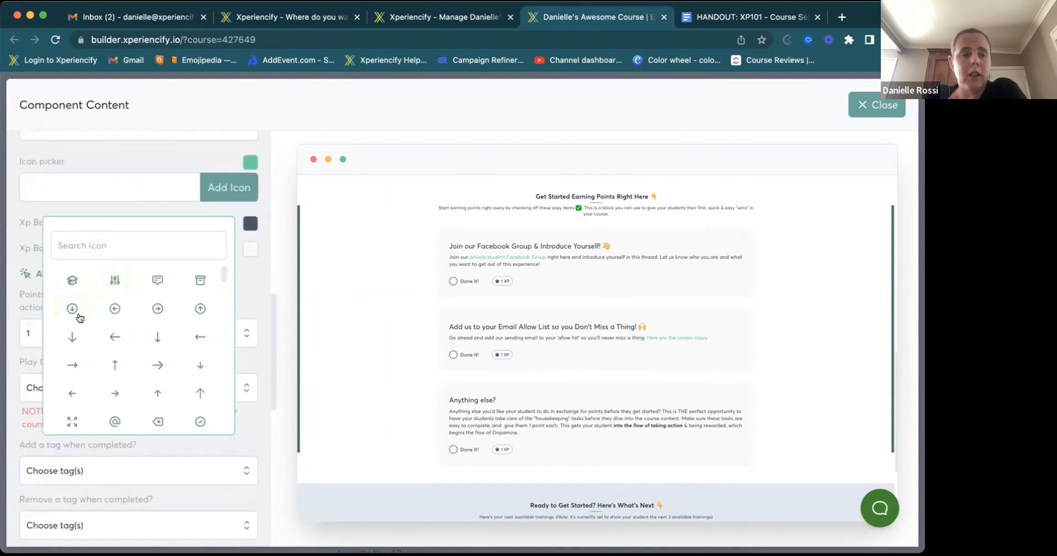
{"action": "left_click", "coordinate": [70, 281]}
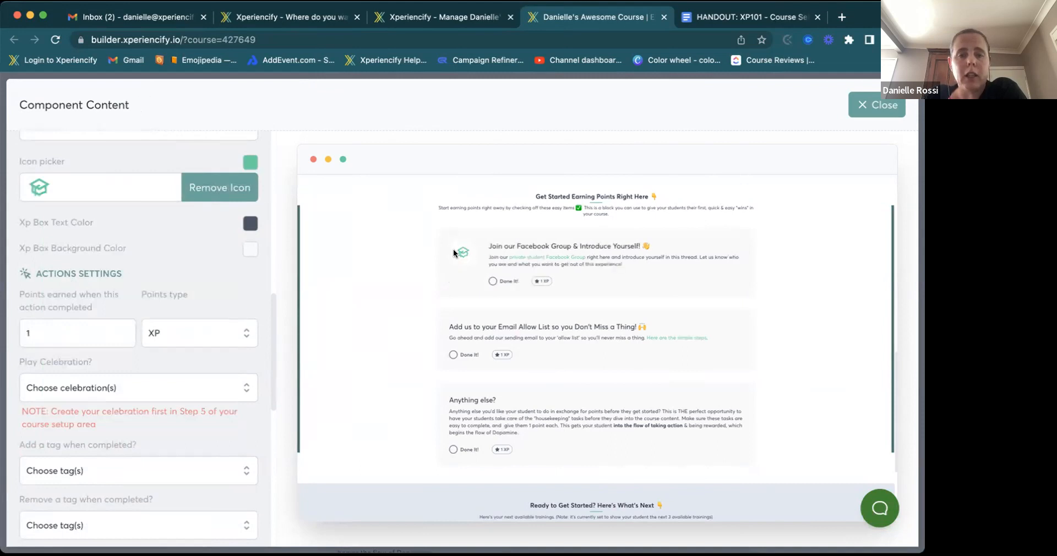
{"action": "scroll", "coordinate": [149, 263], "scroll_direction": "down", "scroll_amount": 3}
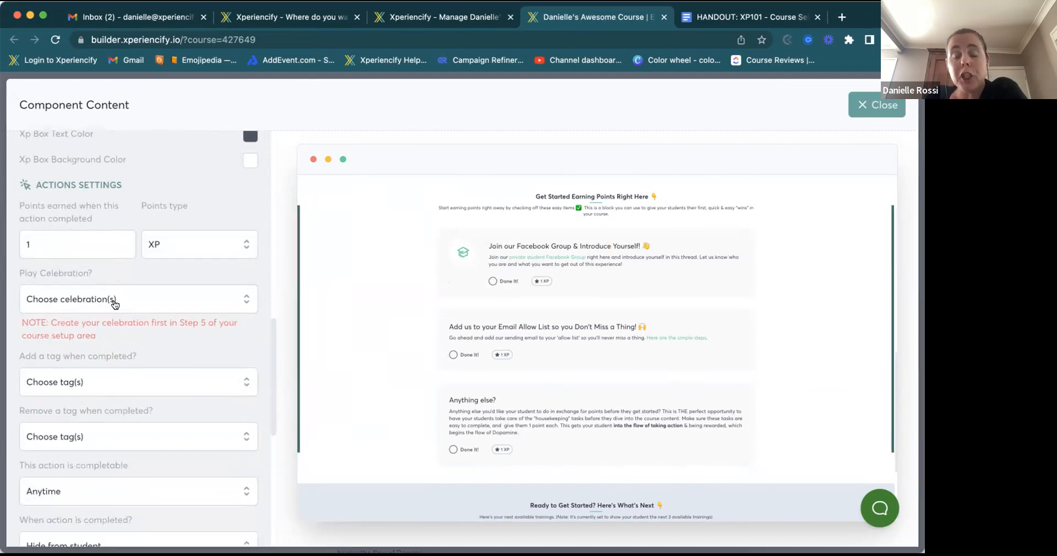
{"action": "scroll", "coordinate": [115, 305], "scroll_direction": "down", "scroll_amount": 5}
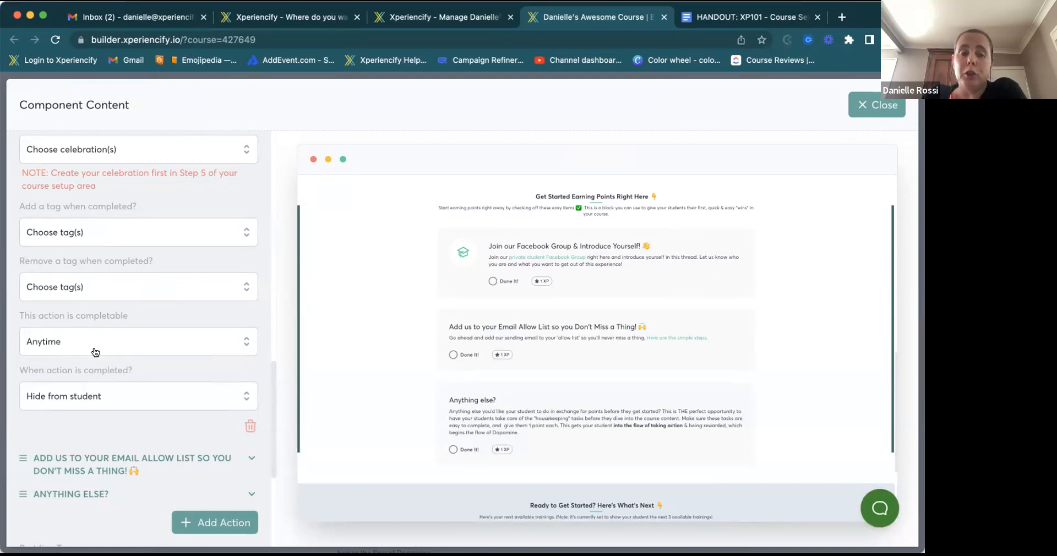
{"action": "left_click", "coordinate": [71, 343]}
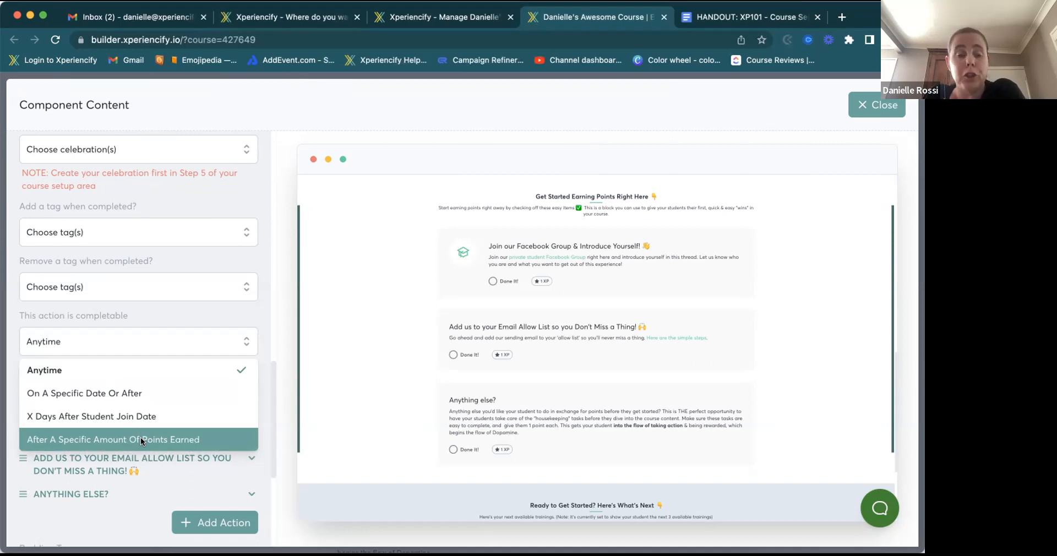
{"action": "scroll", "coordinate": [142, 441], "scroll_direction": "down", "scroll_amount": 3}
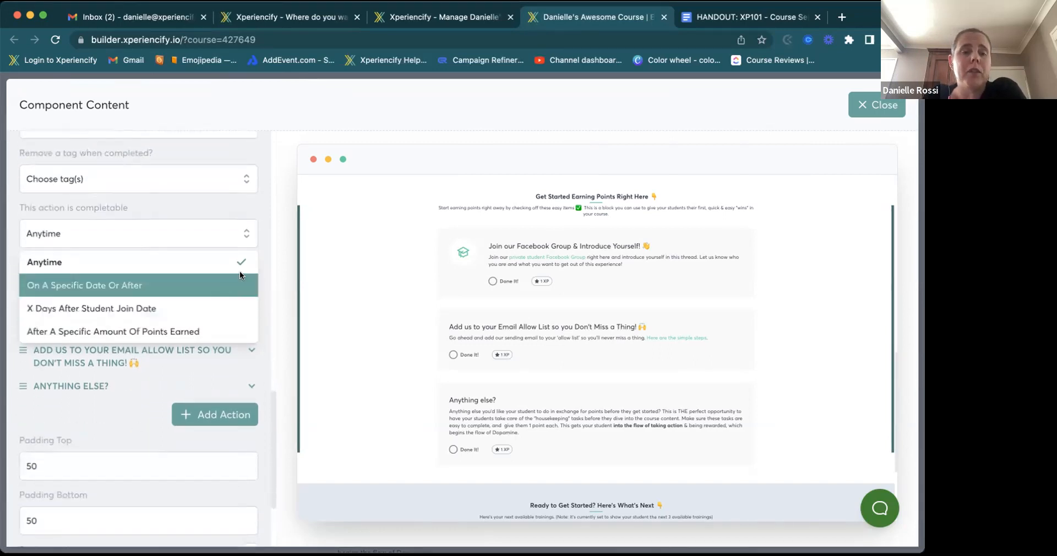
{"action": "left_click", "coordinate": [261, 261]}
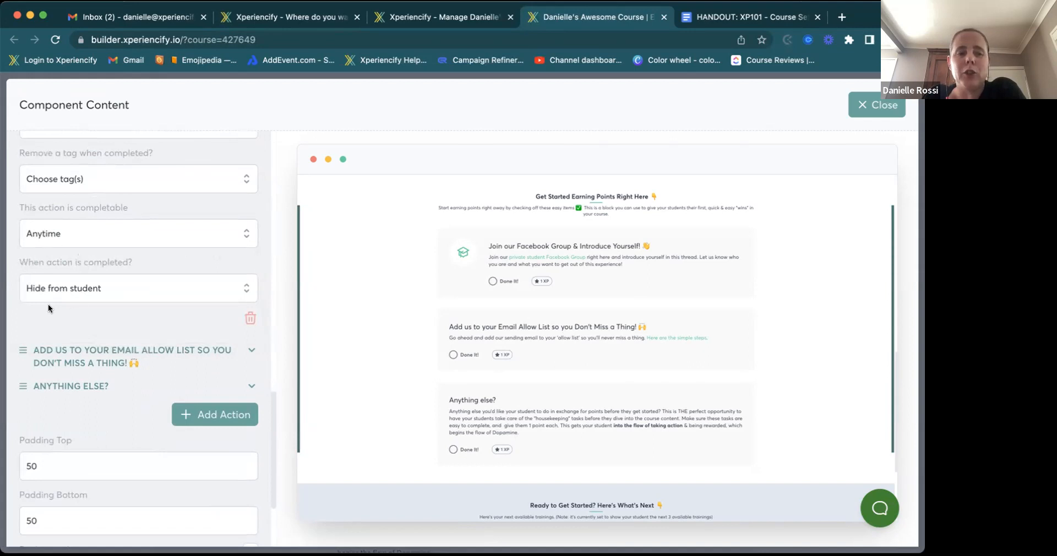
{"action": "left_click", "coordinate": [79, 289]}
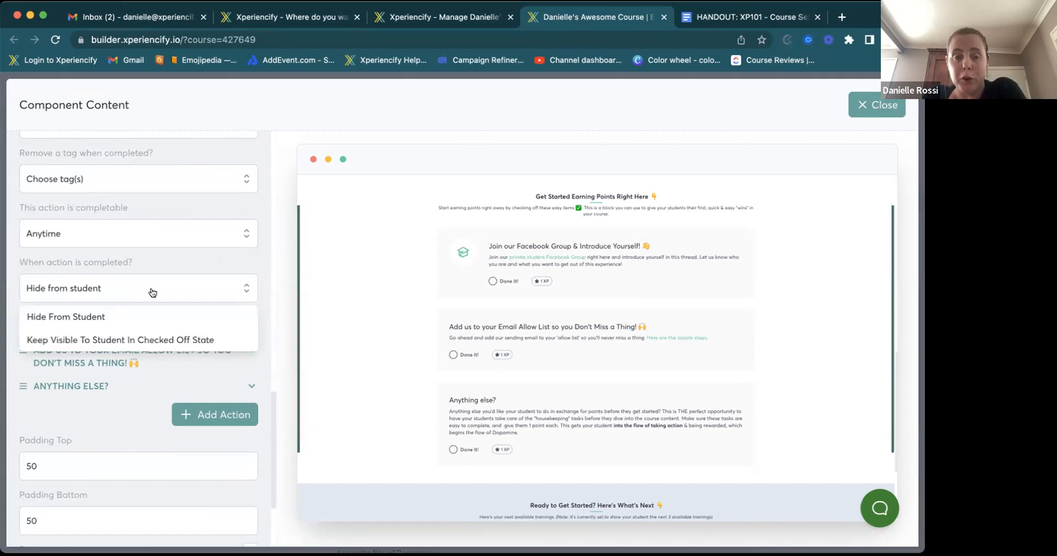
{"action": "left_click", "coordinate": [156, 269]}
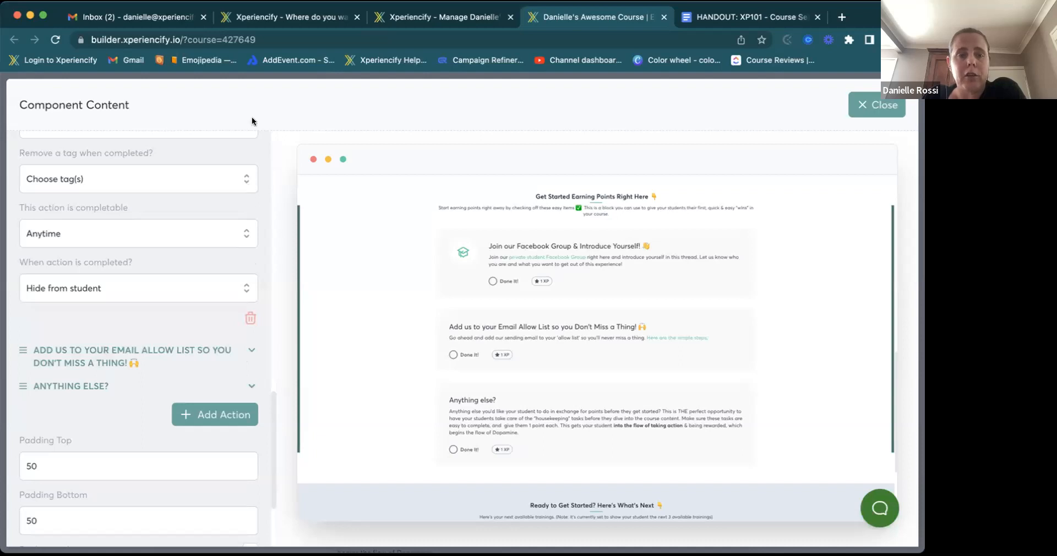
- Check the email allow list action's settings, then close the Component Content editor
{"action": "left_click", "coordinate": [250, 353]}
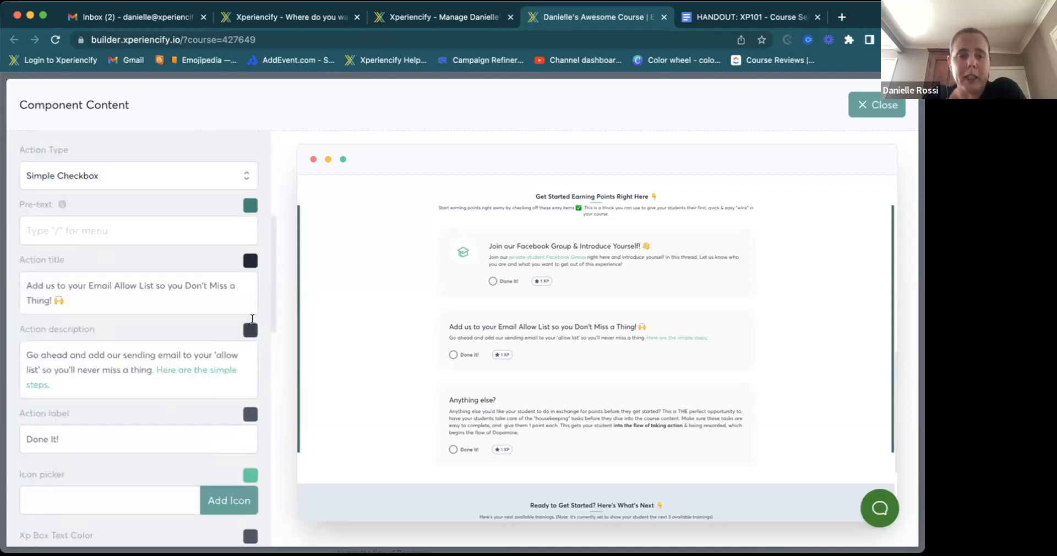
{"action": "scroll", "coordinate": [248, 245], "scroll_direction": "up", "scroll_amount": 3}
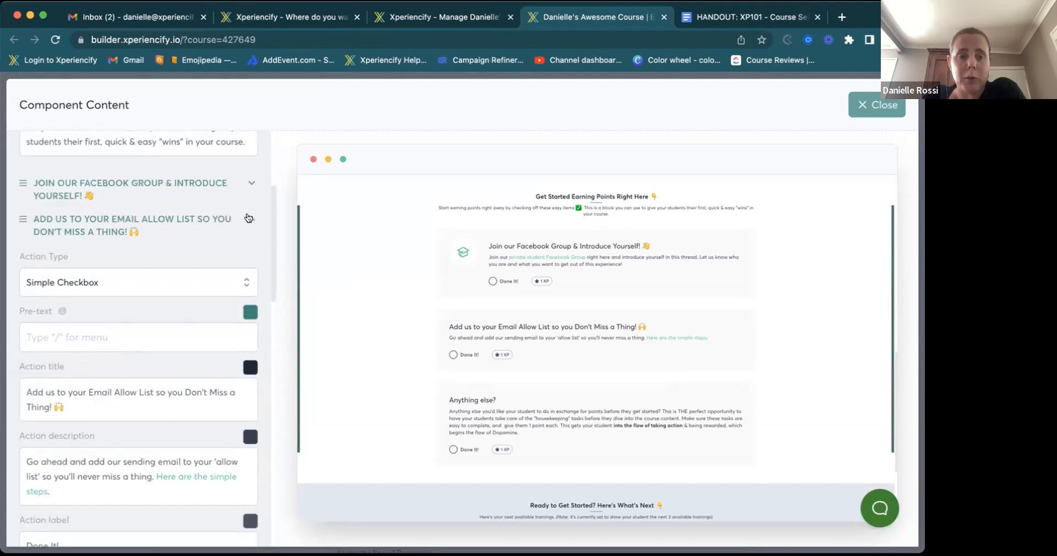
{"action": "left_click", "coordinate": [250, 220]}
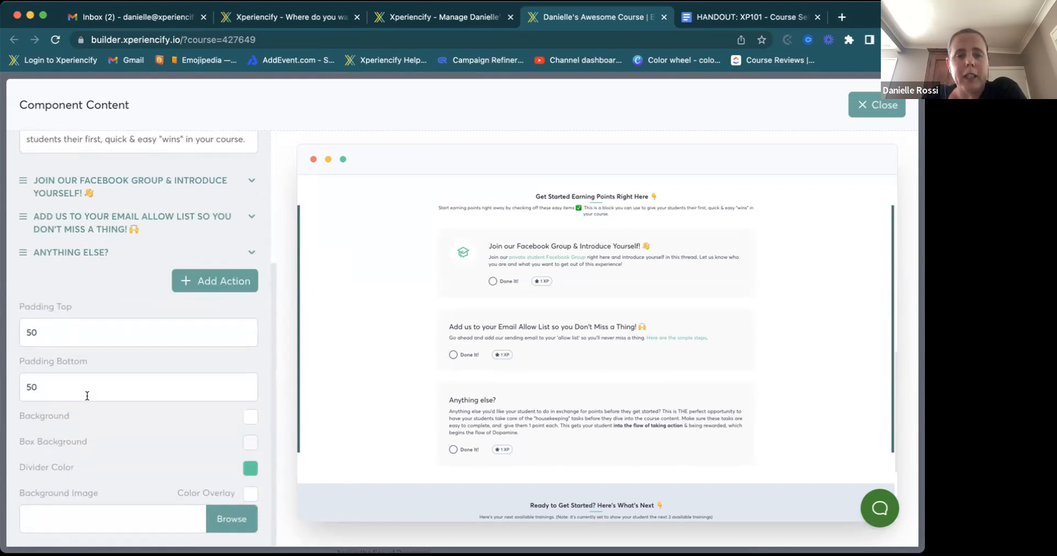
{"action": "left_click", "coordinate": [875, 106]}
{"action": "scroll", "coordinate": [681, 329], "scroll_direction": "down", "scroll_amount": 5}
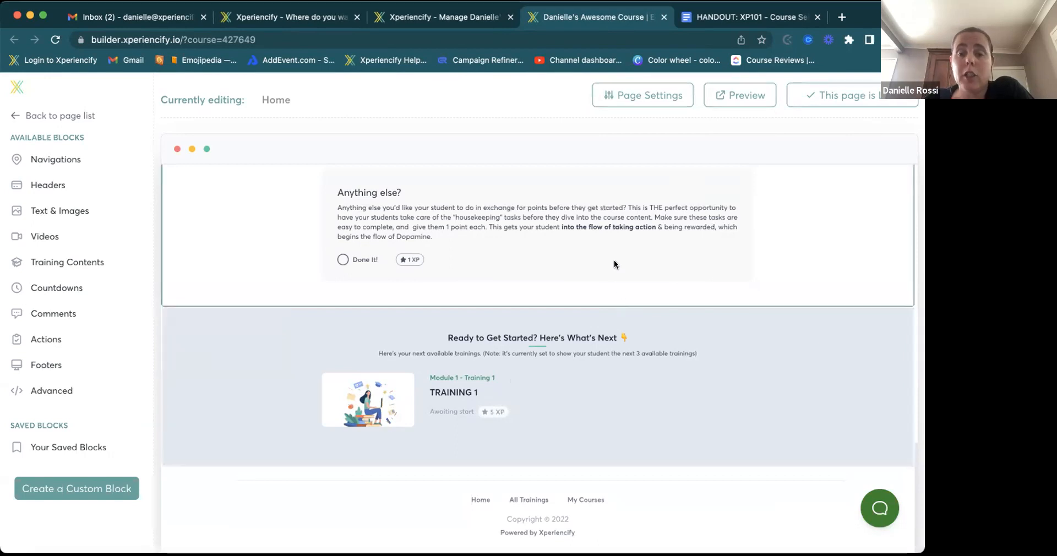
{"action": "scroll", "coordinate": [613, 259], "scroll_direction": "up", "scroll_amount": 10}
{"action": "scroll", "coordinate": [613, 259], "scroll_direction": "up", "scroll_amount": 8}
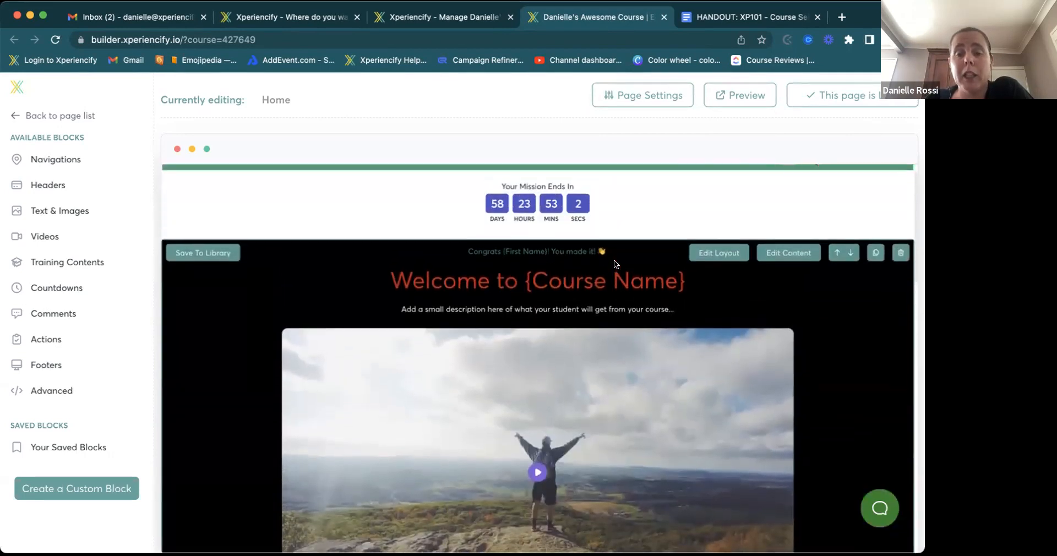
{"action": "scroll", "coordinate": [613, 260], "scroll_direction": "down", "scroll_amount": 10}
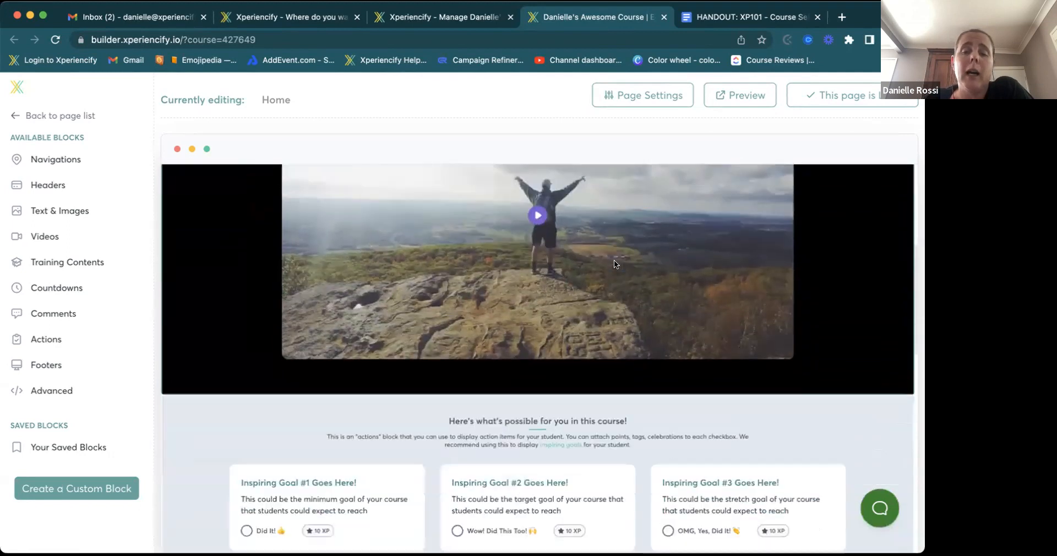
{"action": "scroll", "coordinate": [467, 399], "scroll_direction": "down", "scroll_amount": 7}
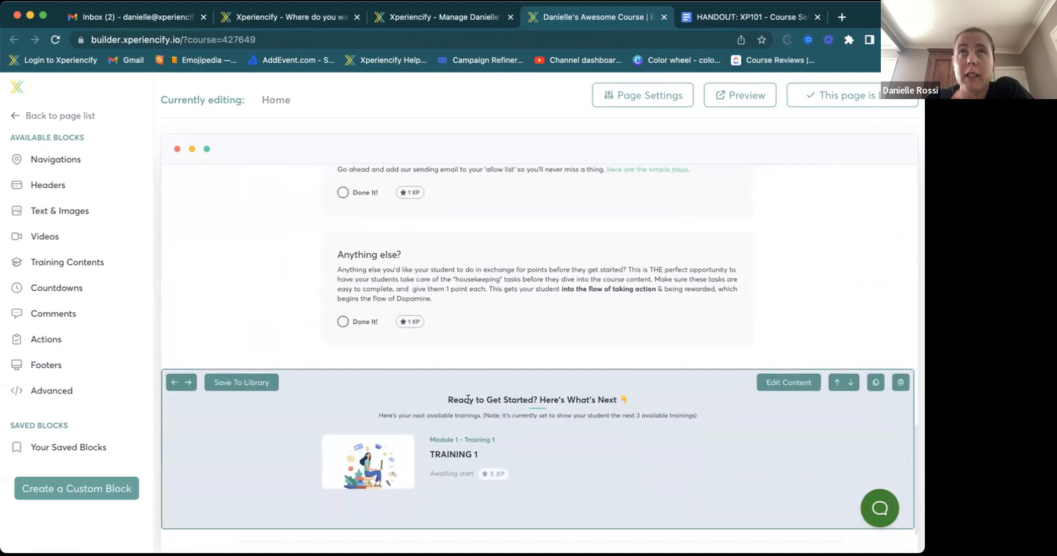
{"action": "scroll", "coordinate": [496, 388], "scroll_direction": "down", "scroll_amount": 1}
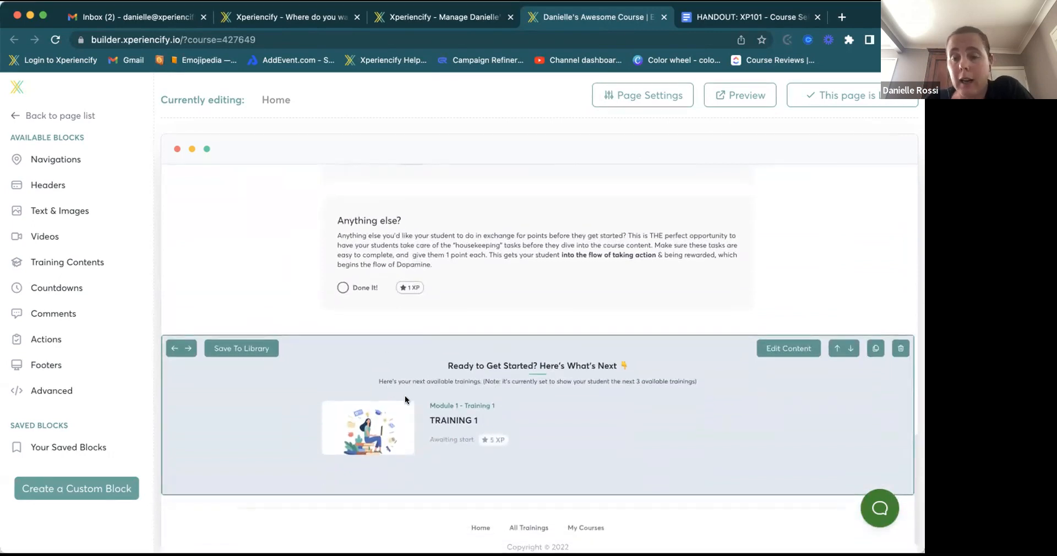
{"action": "scroll", "coordinate": [405, 399], "scroll_direction": "down", "scroll_amount": 1}
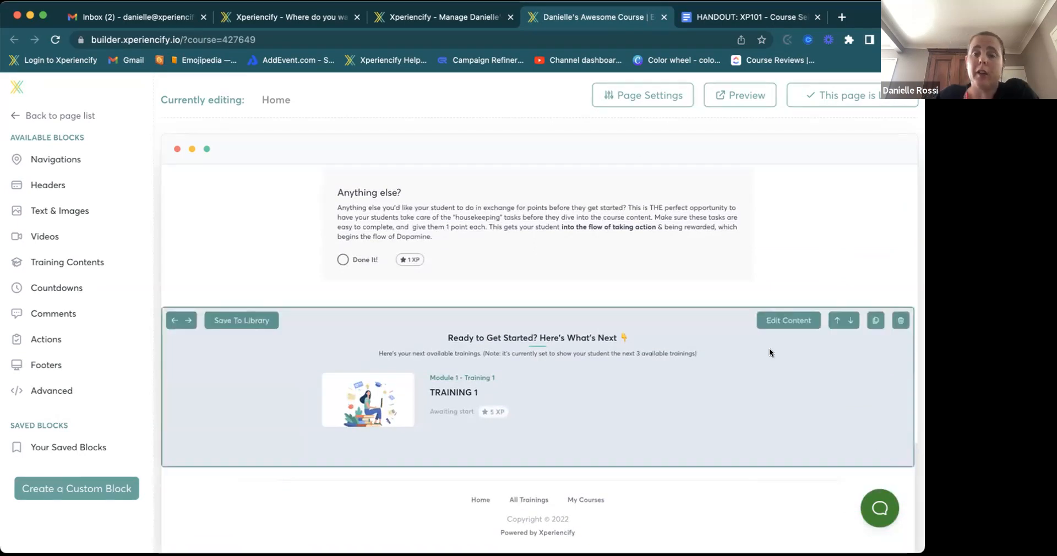
{"action": "scroll", "coordinate": [769, 352], "scroll_direction": "up", "scroll_amount": 10}
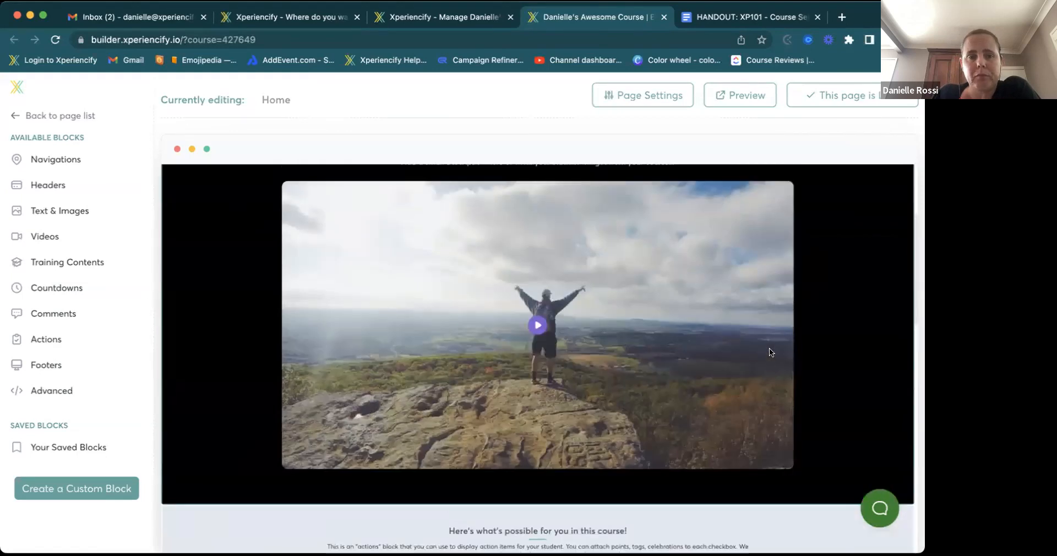
{"action": "scroll", "coordinate": [768, 348], "scroll_direction": "up", "scroll_amount": 4}
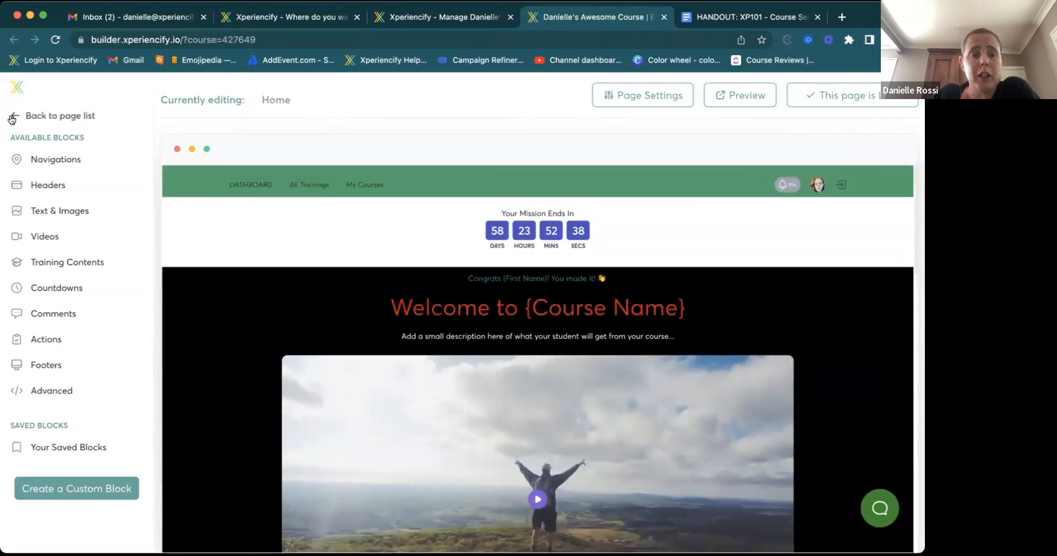
- Go back to the page list and open the Single Training core page, scrolling through its blocks
{"action": "left_click", "coordinate": [38, 116]}
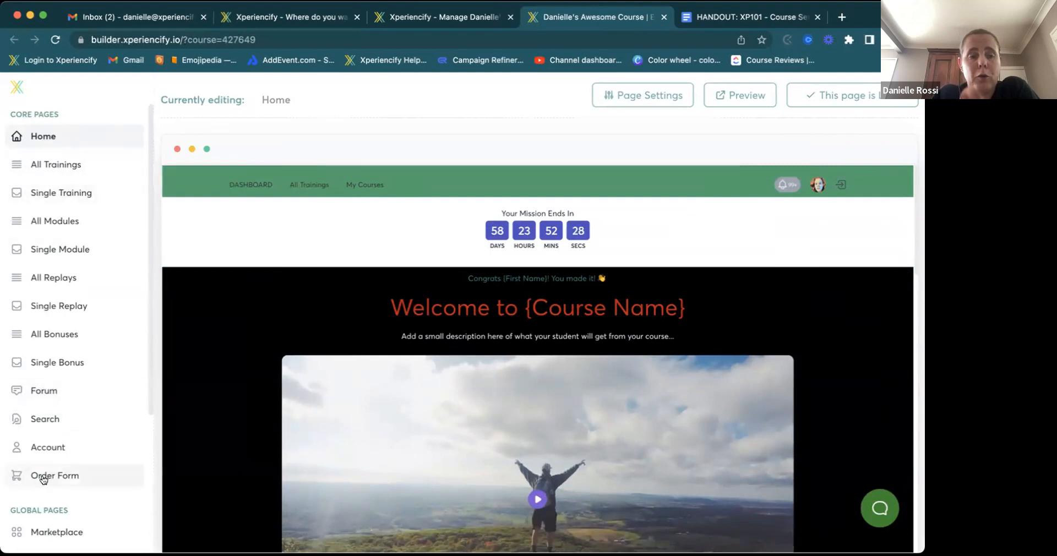
{"action": "left_click", "coordinate": [83, 193]}
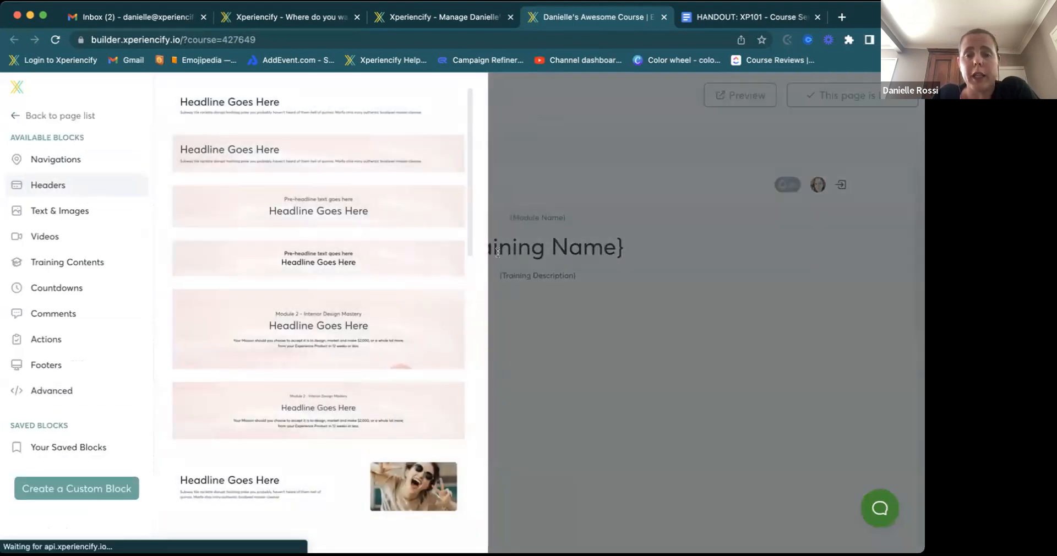
{"action": "scroll", "coordinate": [652, 226], "scroll_direction": "down", "scroll_amount": 2}
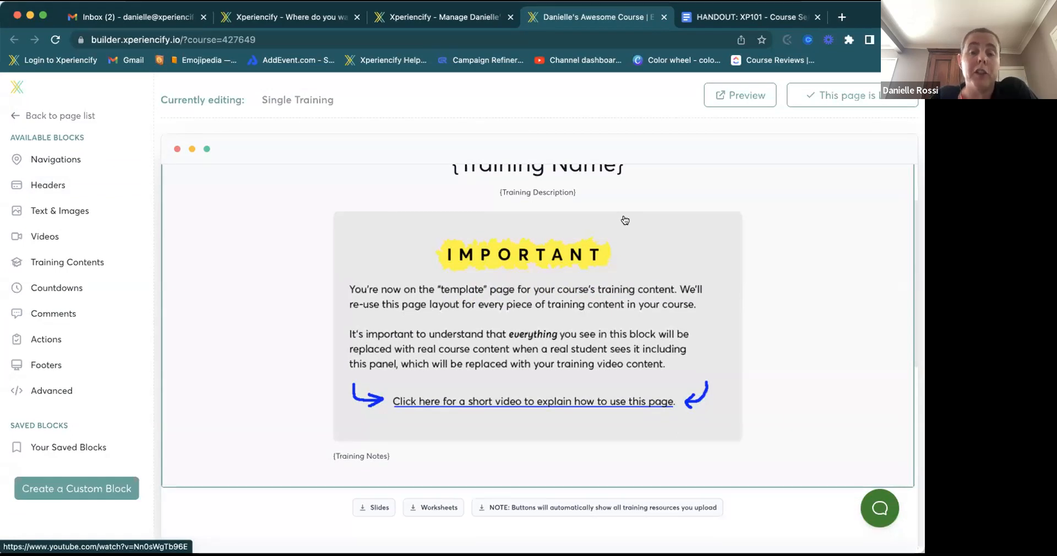
{"action": "scroll", "coordinate": [625, 221], "scroll_direction": "up", "scroll_amount": 2}
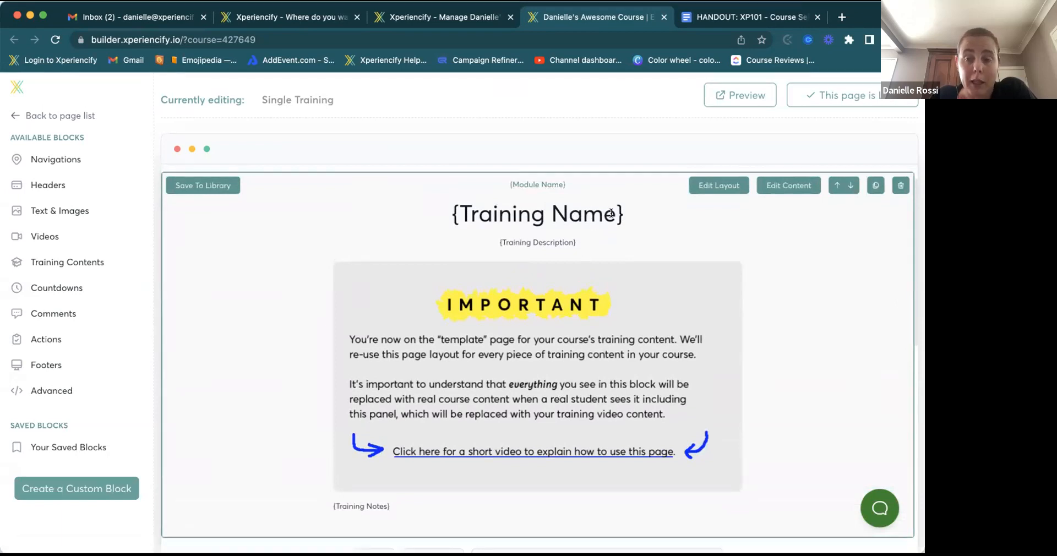
{"action": "scroll", "coordinate": [611, 214], "scroll_direction": "down", "scroll_amount": 5}
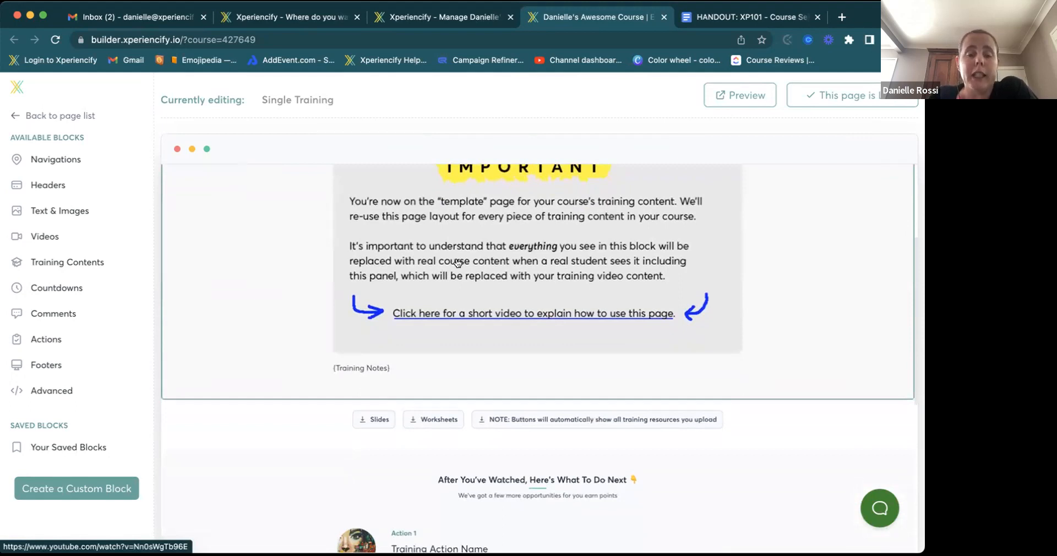
{"action": "scroll", "coordinate": [420, 246], "scroll_direction": "up", "scroll_amount": 5}
{"action": "scroll", "coordinate": [420, 246], "scroll_direction": "up", "scroll_amount": 1}
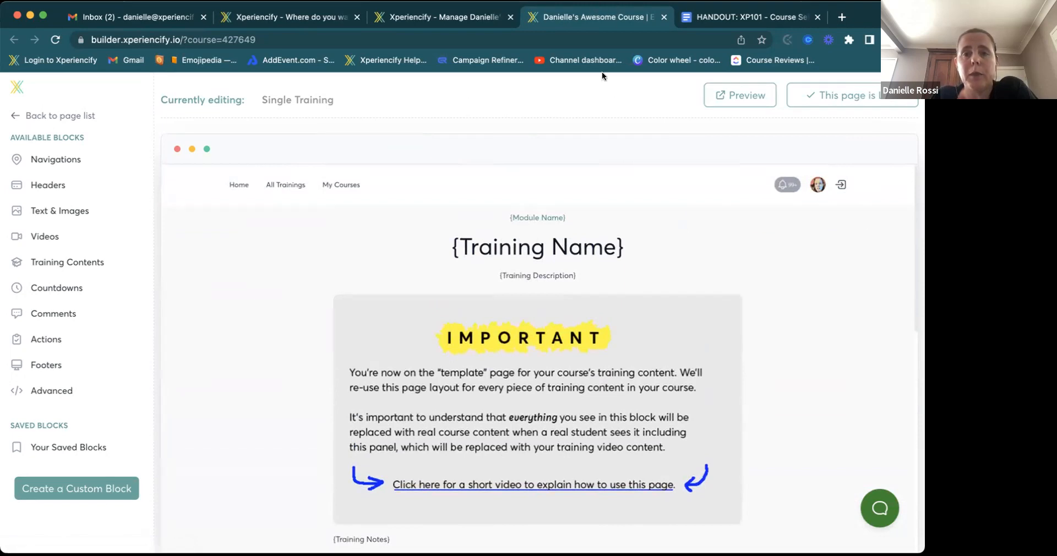
- On Manage course, expand Step 3: Add Course Content and open Training 1's Edit Training form
{"action": "left_click", "coordinate": [475, 16]}
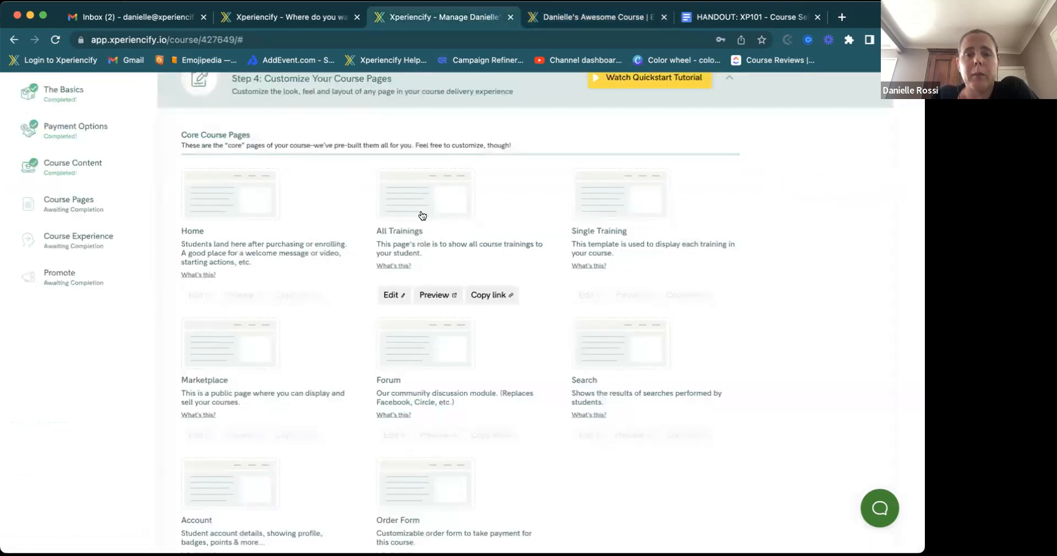
{"action": "scroll", "coordinate": [423, 212], "scroll_direction": "up", "scroll_amount": 6}
{"action": "left_click", "coordinate": [258, 346]}
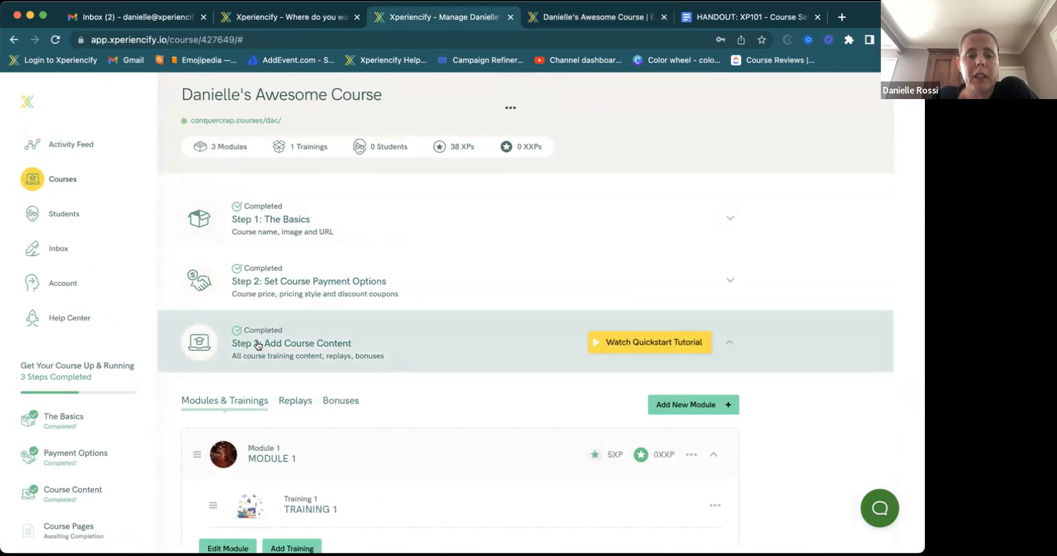
{"action": "scroll", "coordinate": [258, 345], "scroll_direction": "down", "scroll_amount": 3}
{"action": "left_click", "coordinate": [307, 382]}
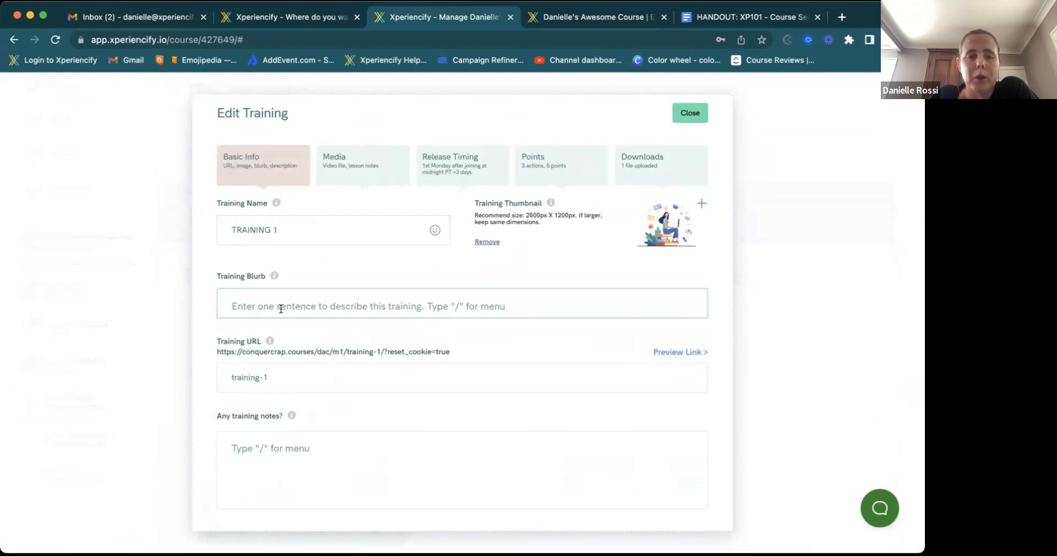
{"action": "scroll", "coordinate": [269, 418], "scroll_direction": "down", "scroll_amount": 1}
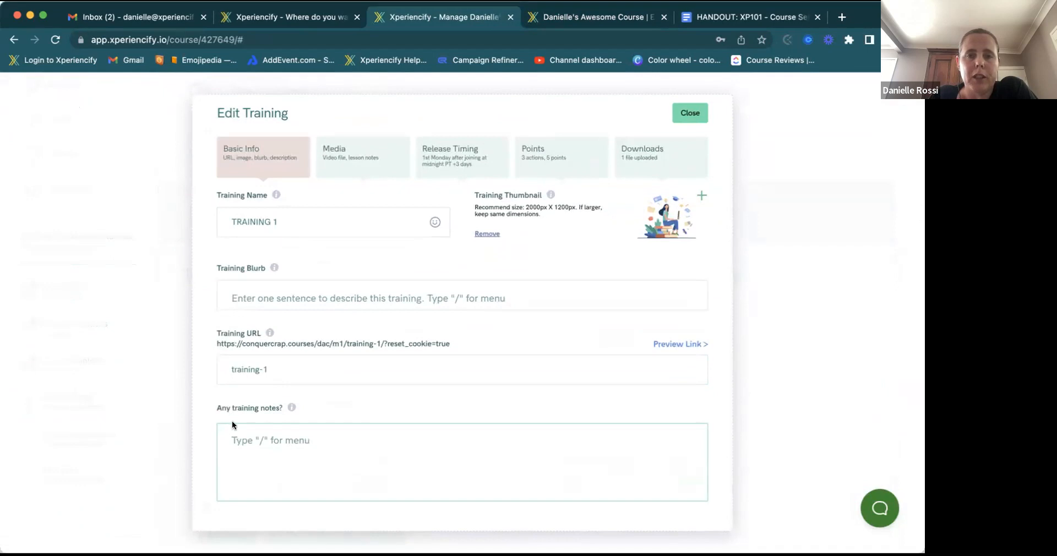
- Review the Single Training builder, open Training 1's Points tab, then return to the builder
{"action": "left_click", "coordinate": [576, 16]}
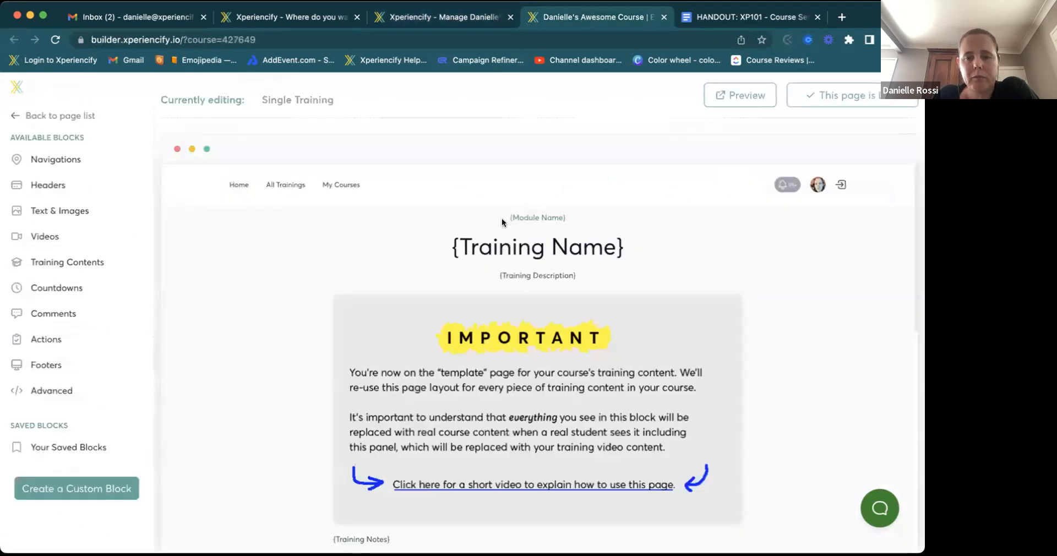
{"action": "scroll", "coordinate": [501, 218], "scroll_direction": "down", "scroll_amount": 5}
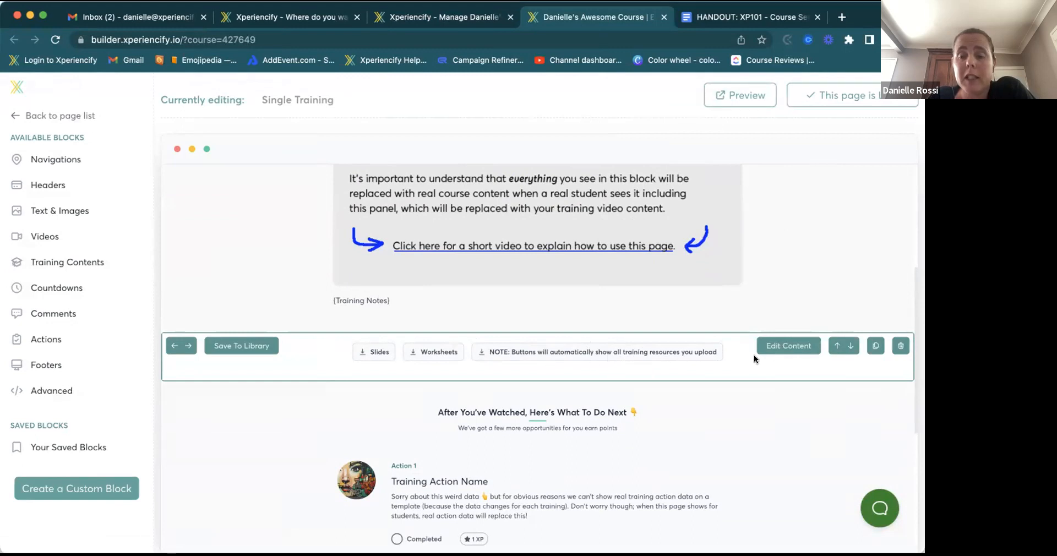
{"action": "scroll", "coordinate": [673, 349], "scroll_direction": "down", "scroll_amount": 3}
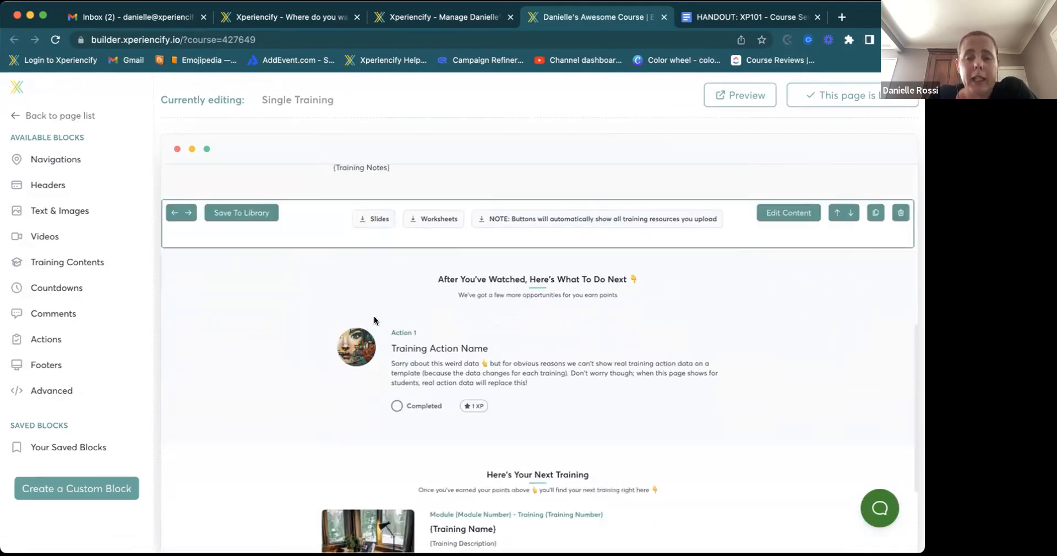
{"action": "left_click", "coordinate": [449, 17]}
{"action": "left_click", "coordinate": [542, 153]}
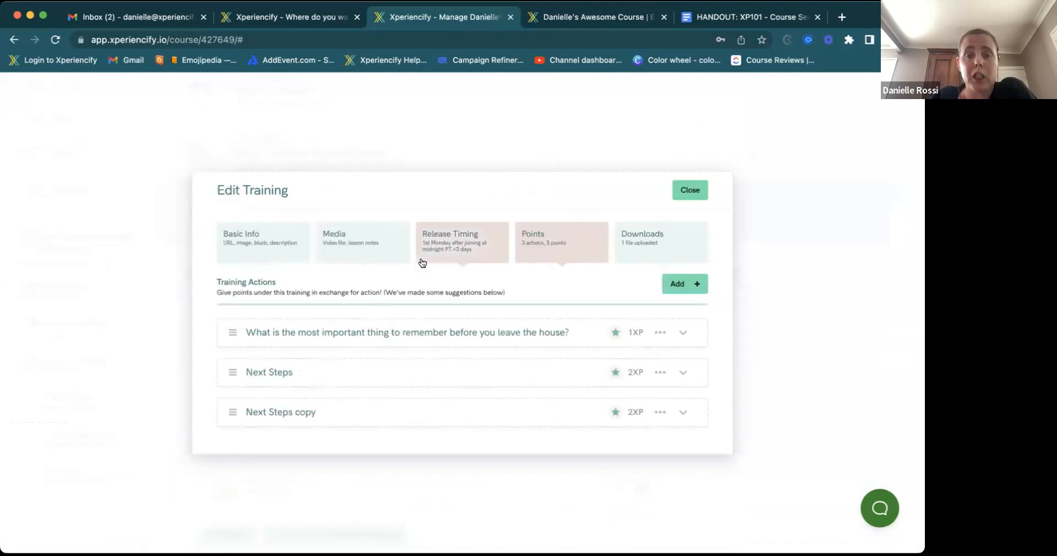
{"action": "left_click", "coordinate": [578, 18]}
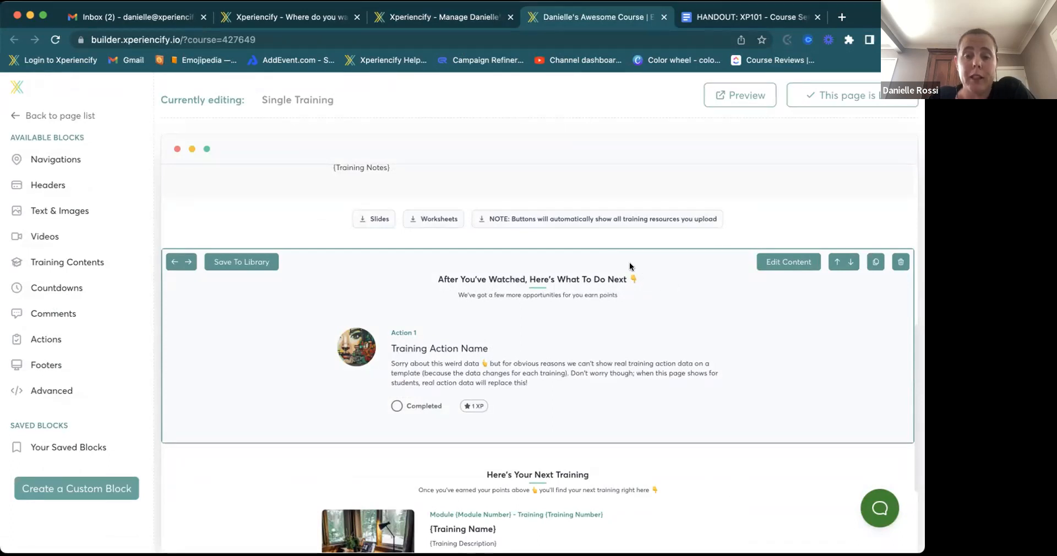
{"action": "scroll", "coordinate": [532, 352], "scroll_direction": "down", "scroll_amount": 3}
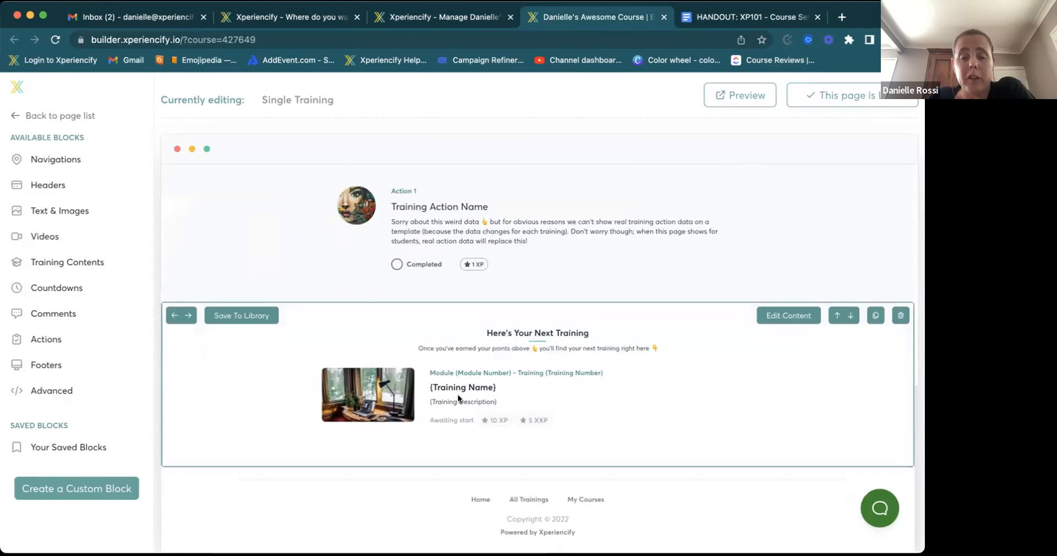
{"action": "scroll", "coordinate": [546, 366], "scroll_direction": "up", "scroll_amount": 10}
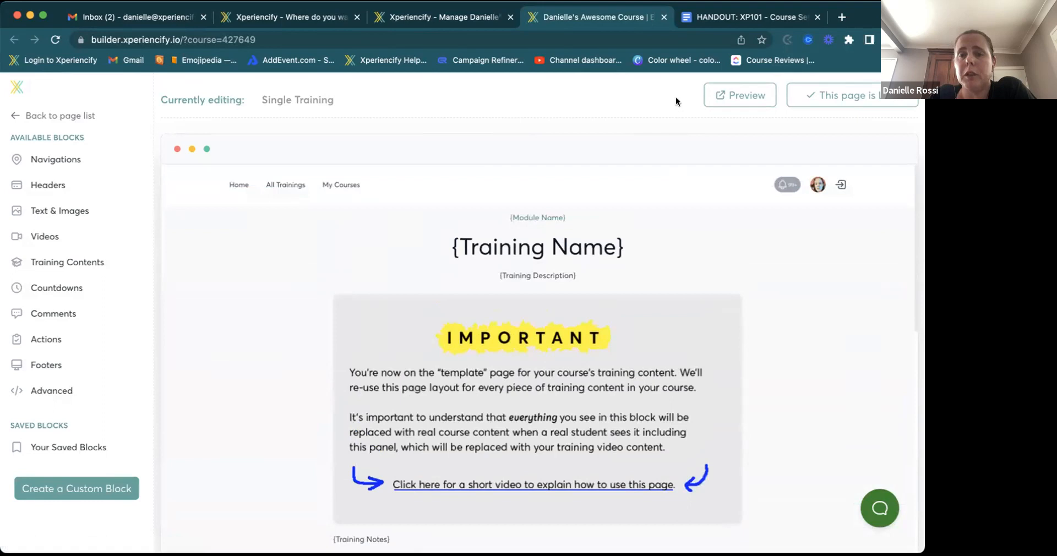
- Preview the live Single Training page, then switch back to Training 1's Points settings
{"action": "left_click", "coordinate": [728, 97]}
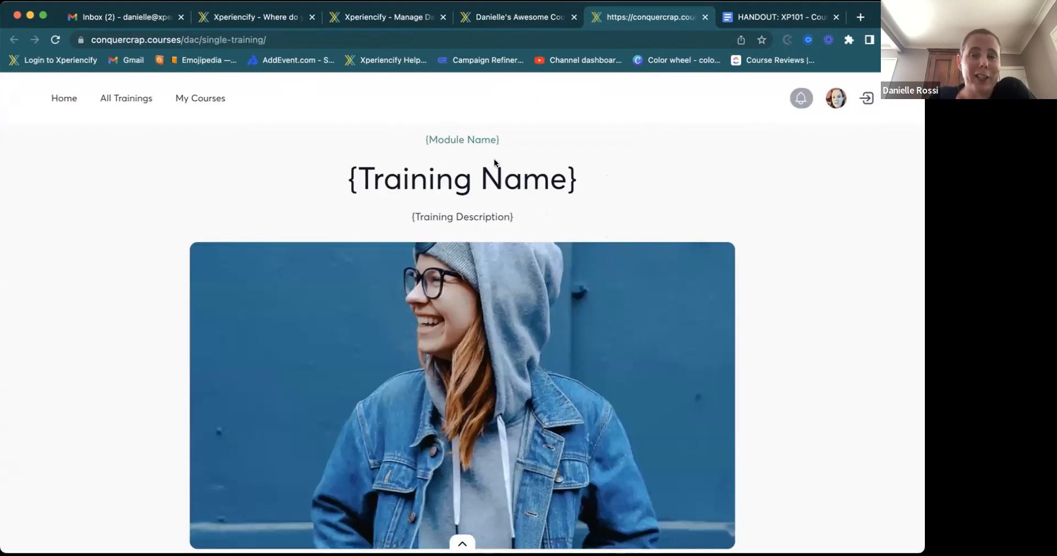
{"action": "left_click", "coordinate": [500, 18]}
- Enter the Training Blurb 'This is a training blurb' on Training 1's Basic Info
{"action": "left_click", "coordinate": [391, 17]}
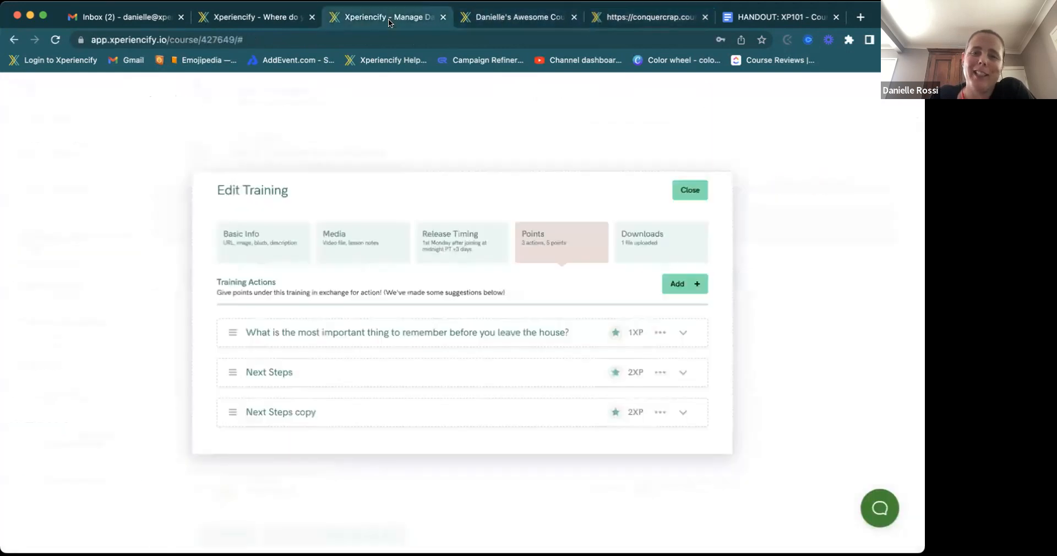
{"action": "left_click", "coordinate": [256, 243]}
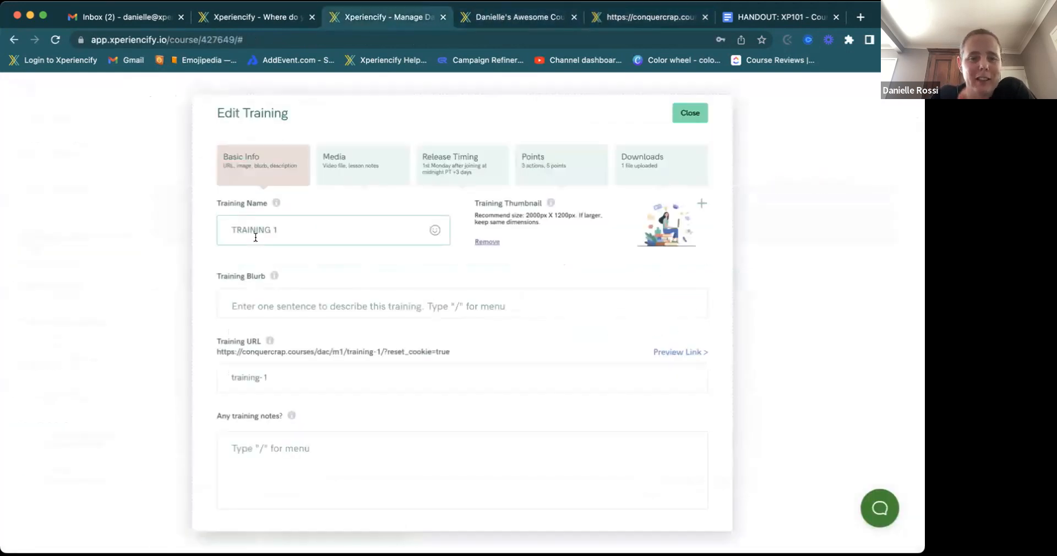
{"action": "left_click", "coordinate": [294, 307]}
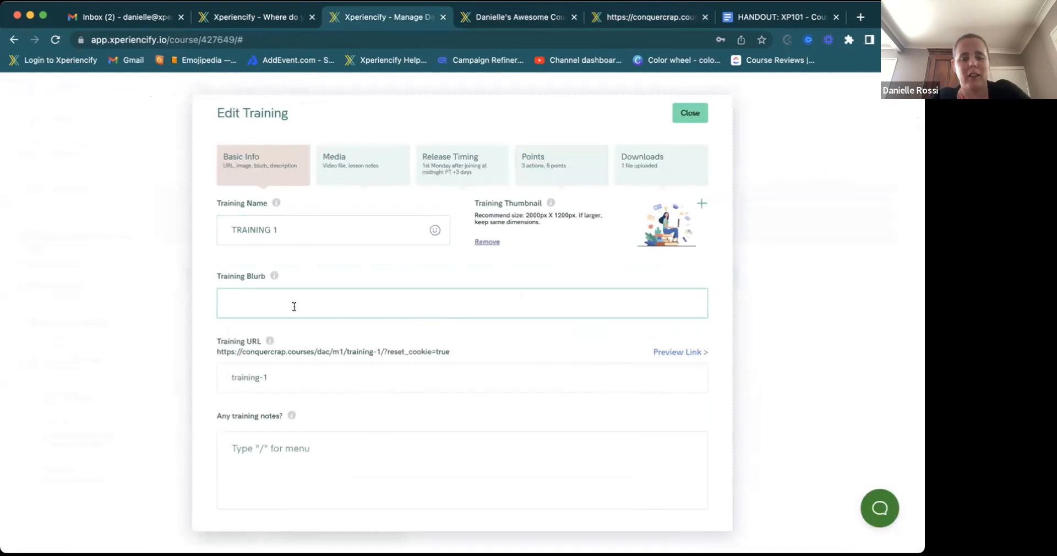
{"action": "type", "text": "THis is a training blurb"}
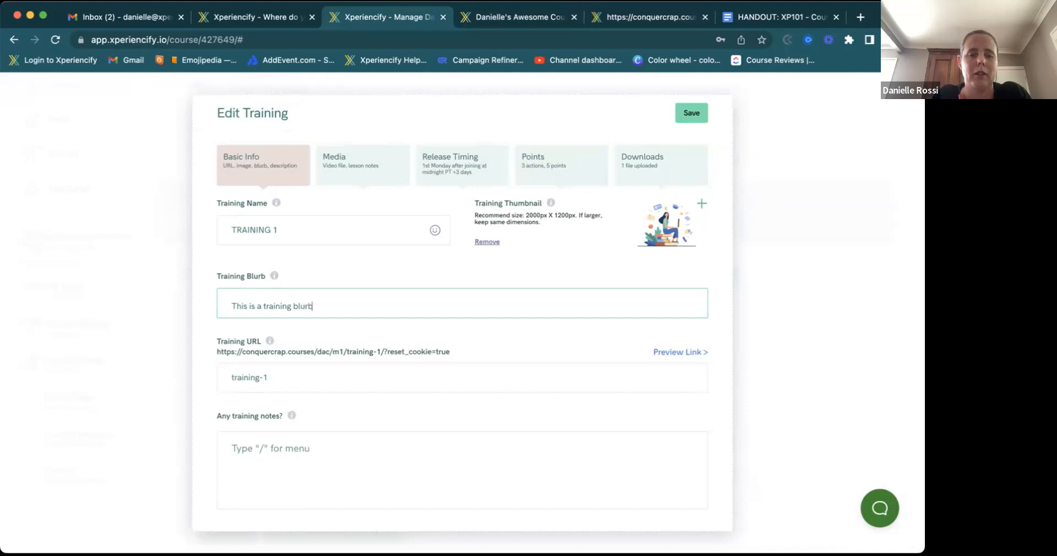
- Fill Training 1's notes with the word NOTES, pasted several times
{"action": "left_click", "coordinate": [252, 448]}
{"action": "type", "text": "NOTES"}
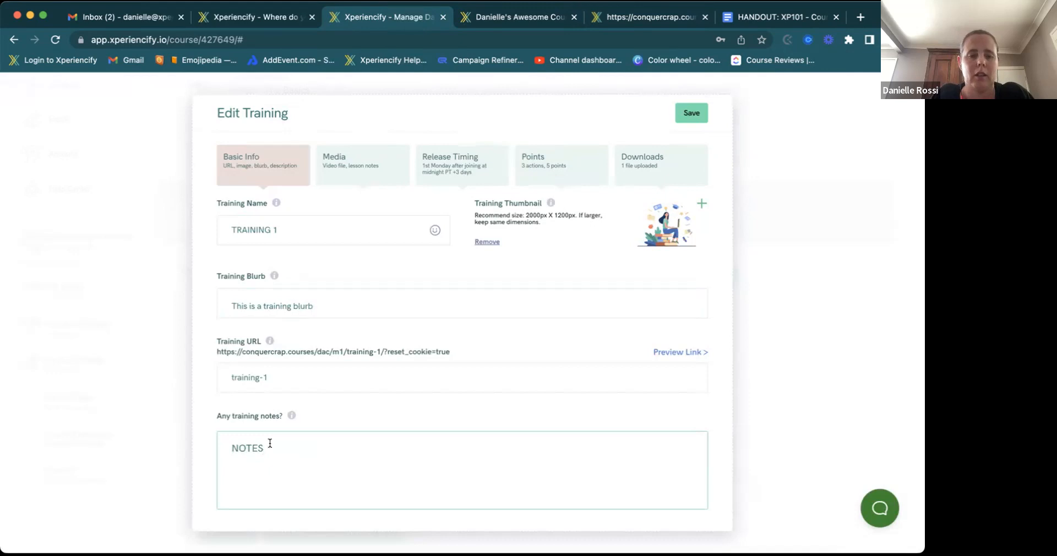
{"action": "left_click_drag", "start_coordinate": [270, 443], "coordinate": [194, 444]}
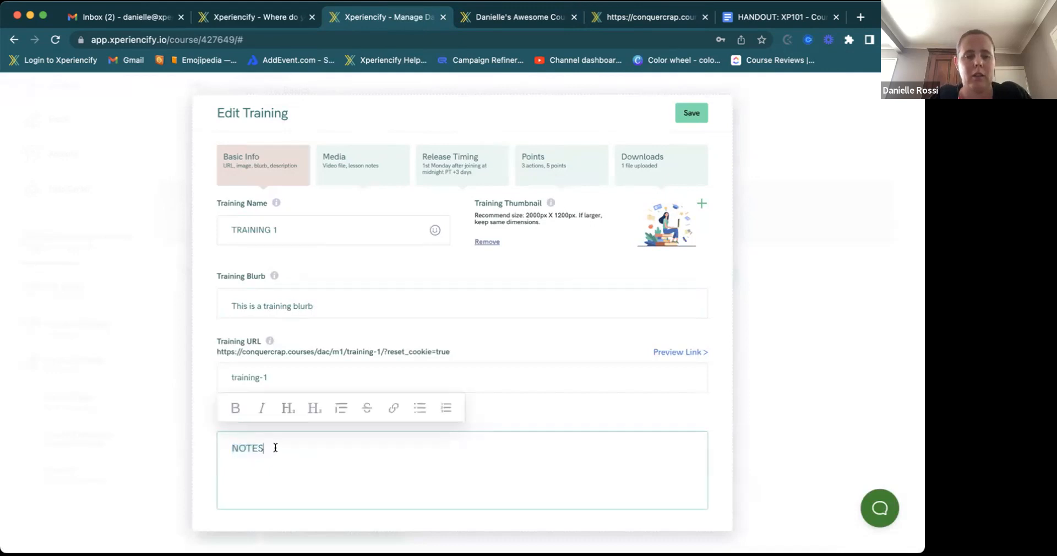
{"action": "key", "text": "Return"}
{"action": "key", "text": "ctrl+v"}
{"action": "key", "text": "ctrl+v"}
{"action": "key", "text": "ctrl+v"}
{"action": "key", "text": "ctrl+v"}
{"action": "key", "text": "ctrl+v"}
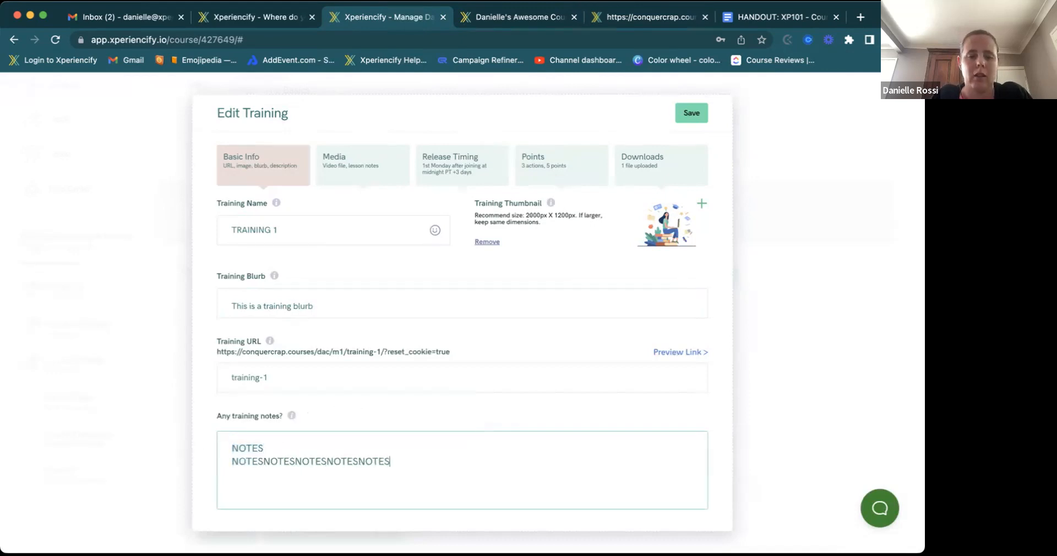
{"action": "key", "text": "ctrl+v"}
{"action": "key", "text": "ctrl+v"}
{"action": "key", "text": "ctrl+v"}
{"action": "key", "text": "ctrl+v"}
{"action": "key", "text": "ctrl+v"}
{"action": "key", "text": "ctrl+v"}
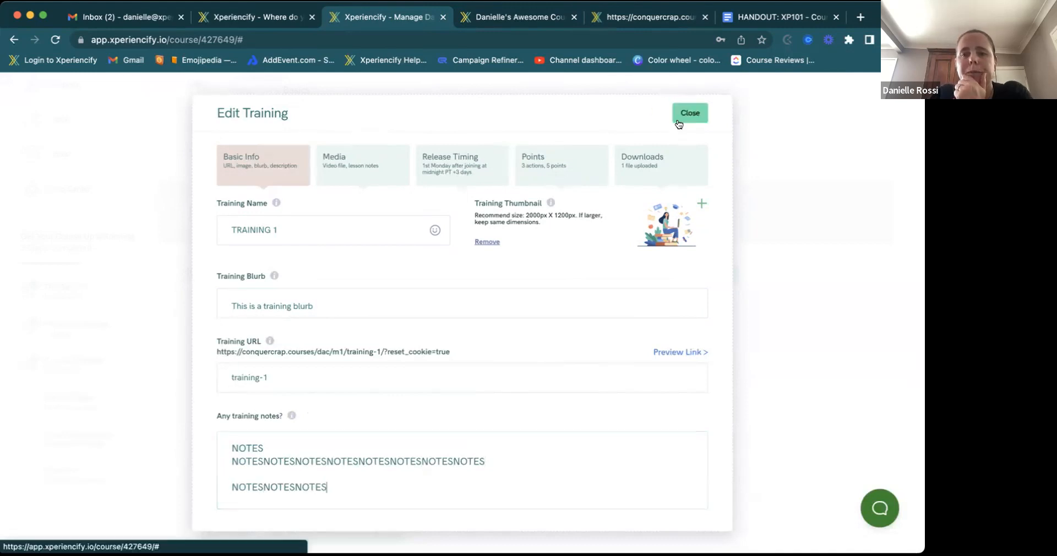
{"action": "left_click", "coordinate": [654, 18]}
- Reload the live training page to check it, close the preview tab, and return to Training 1's editor
{"action": "left_click", "coordinate": [54, 40]}
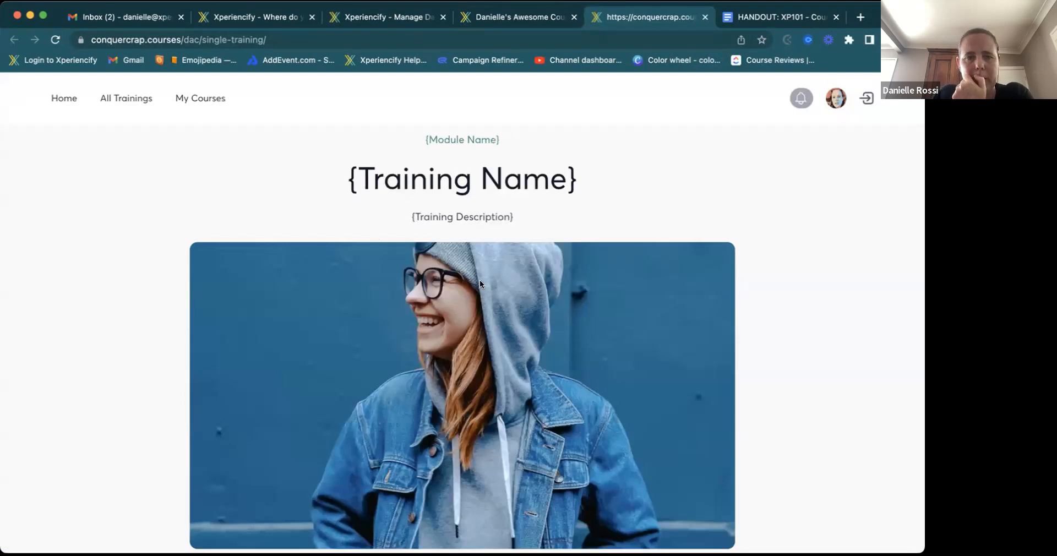
{"action": "scroll", "coordinate": [500, 70], "scroll_direction": "down", "scroll_amount": 8}
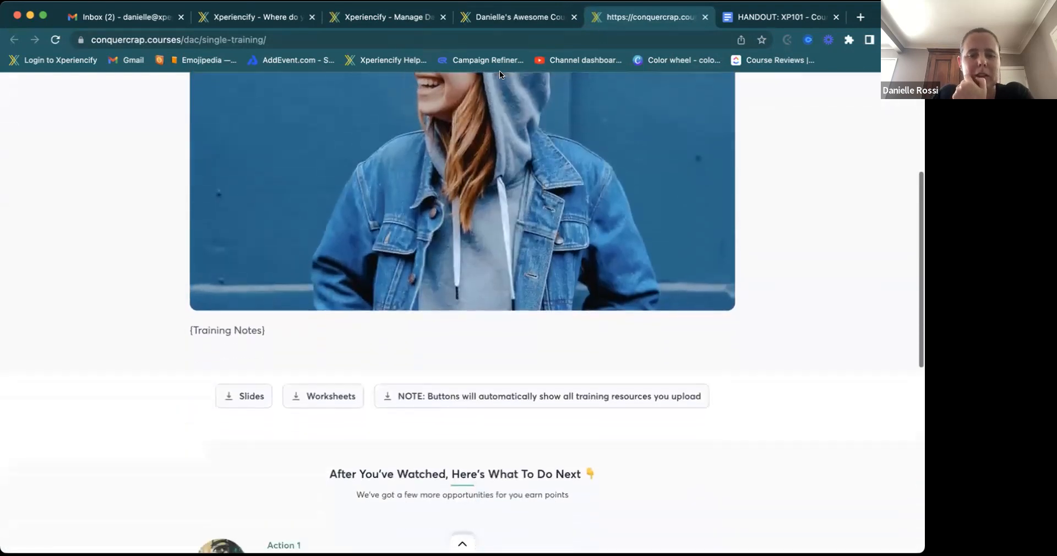
{"action": "scroll", "coordinate": [500, 71], "scroll_direction": "down", "scroll_amount": 3}
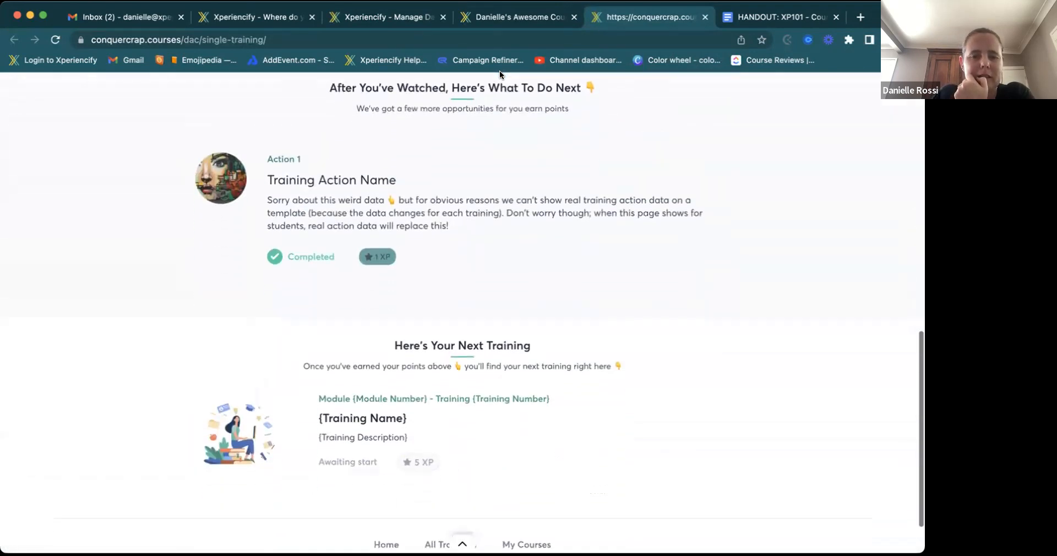
{"action": "scroll", "coordinate": [500, 70], "scroll_direction": "up", "scroll_amount": 4}
{"action": "scroll", "coordinate": [500, 70], "scroll_direction": "up", "scroll_amount": 5}
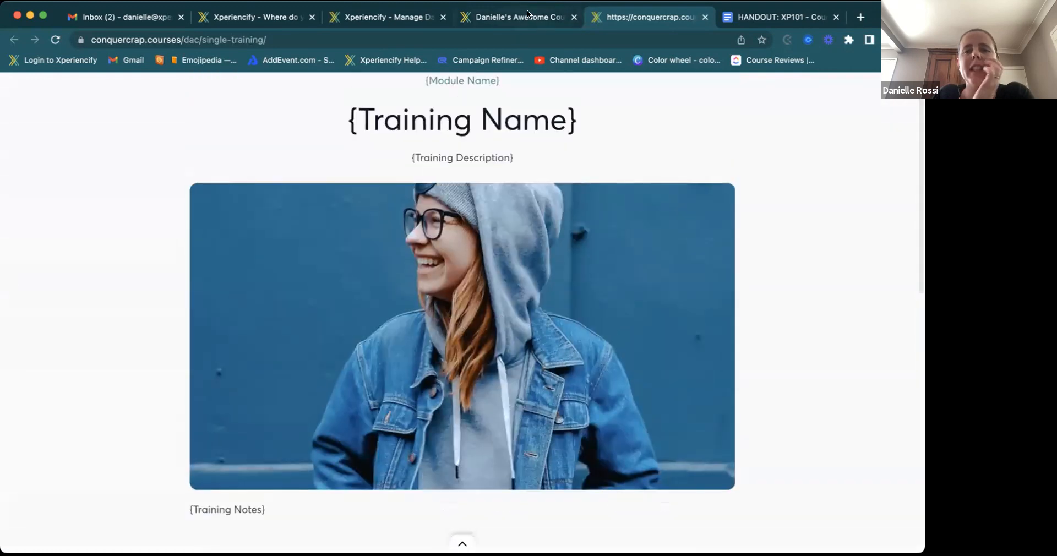
{"action": "left_click", "coordinate": [526, 18]}
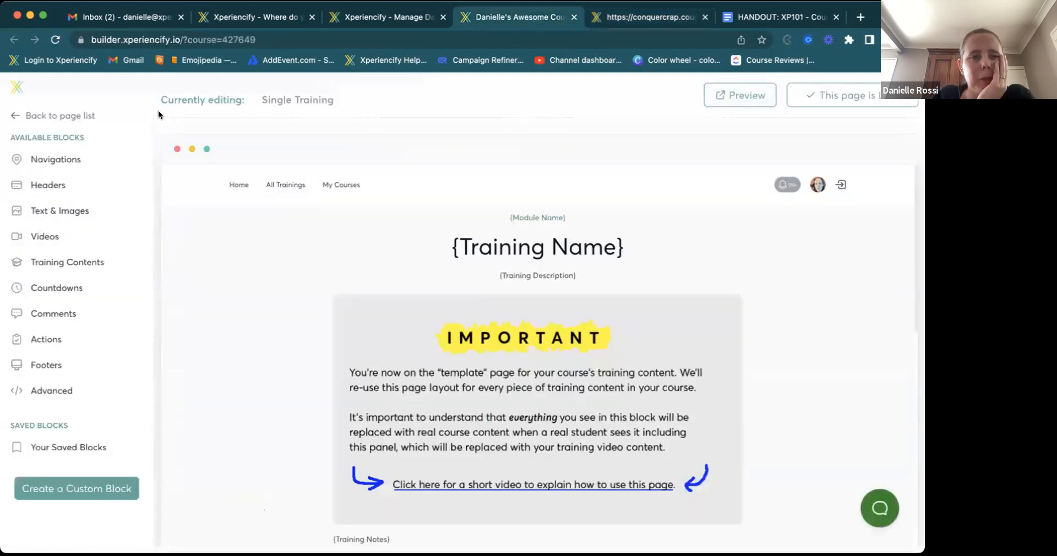
{"action": "left_click", "coordinate": [703, 18]}
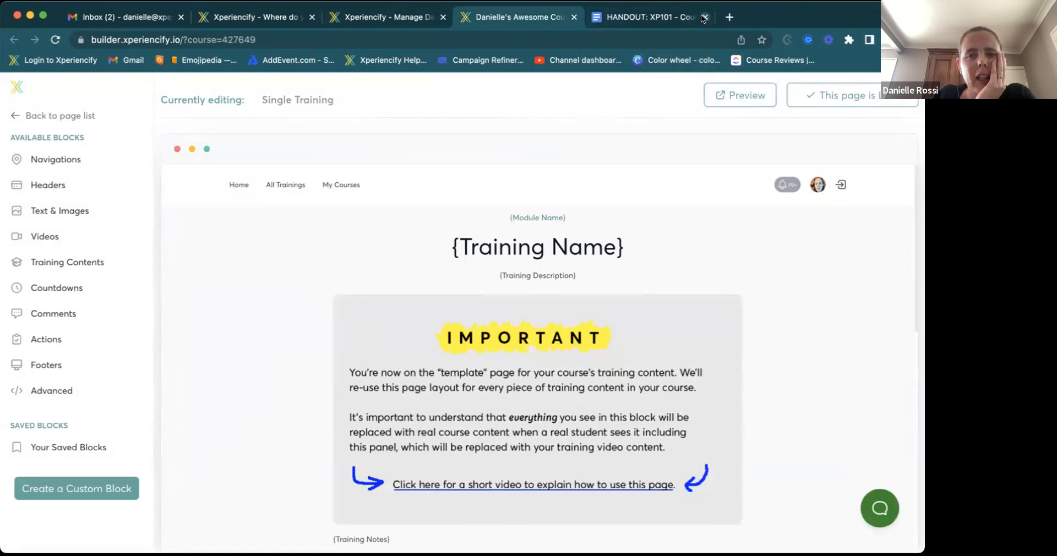
{"action": "left_click", "coordinate": [421, 17]}
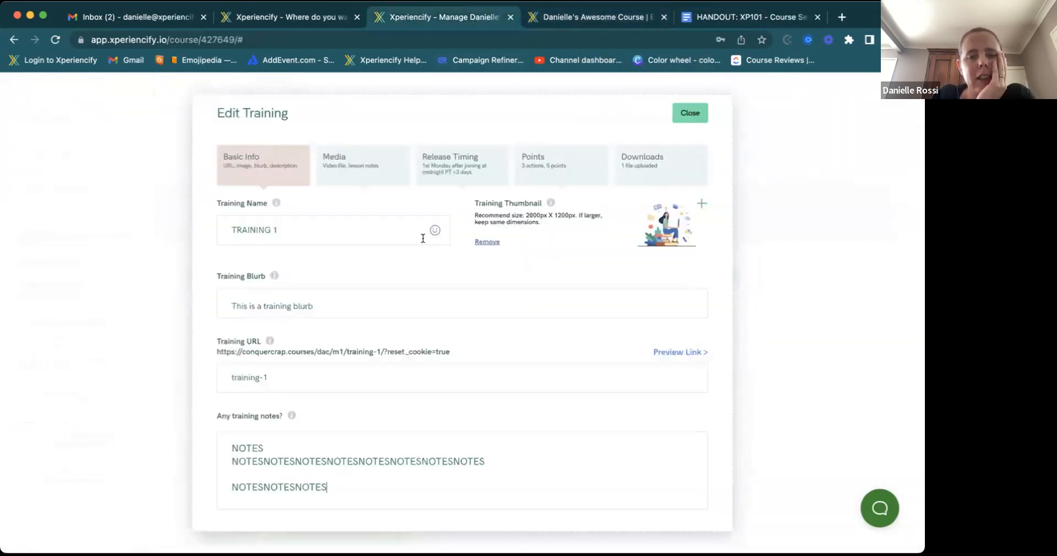
- Open Training 1's live page via Preview Link and check its NOTES, worksheet and point actions
{"action": "left_click", "coordinate": [675, 355]}
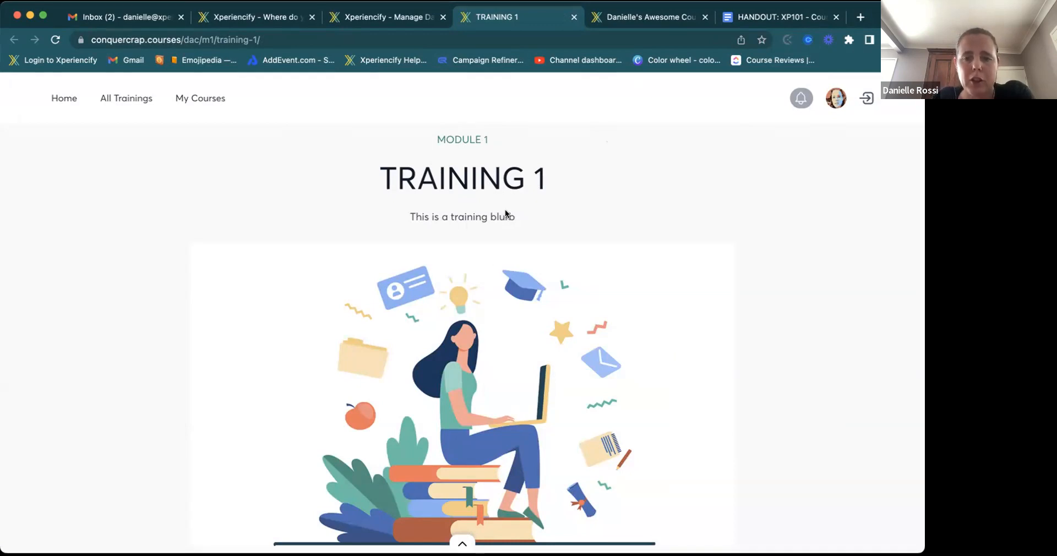
{"action": "scroll", "coordinate": [482, 331], "scroll_direction": "down", "scroll_amount": 3}
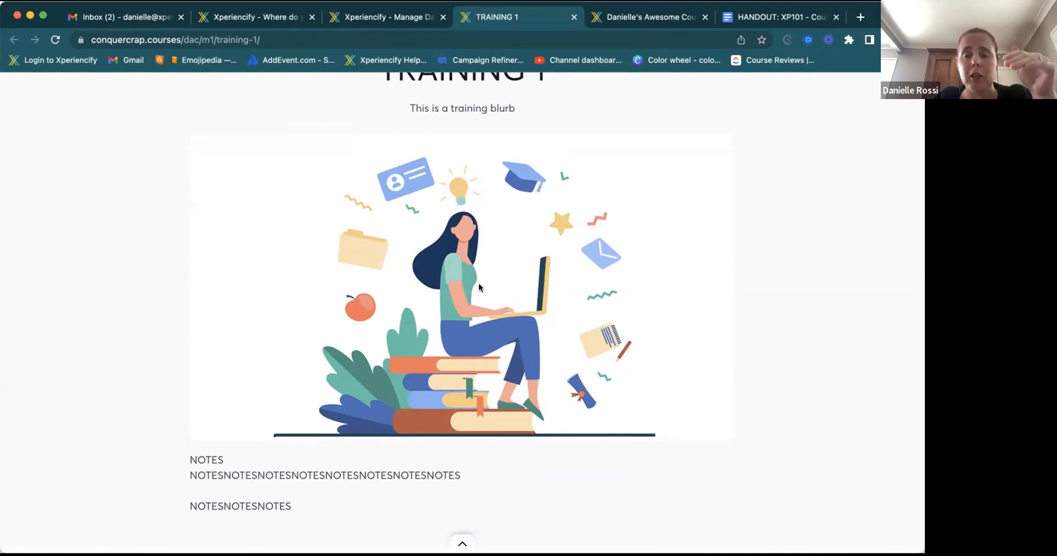
{"action": "scroll", "coordinate": [478, 283], "scroll_direction": "down", "scroll_amount": 5}
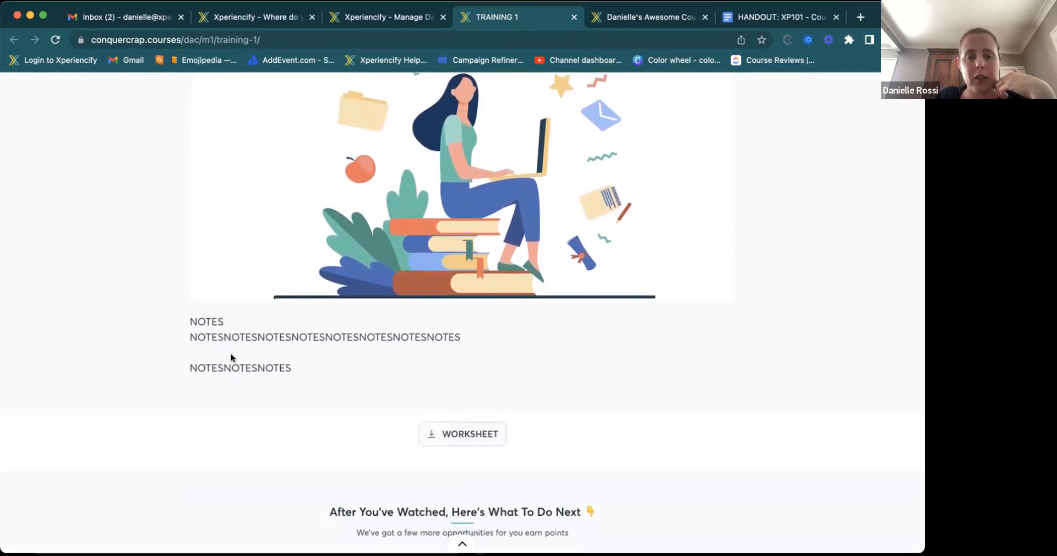
{"action": "scroll", "coordinate": [265, 343], "scroll_direction": "down", "scroll_amount": 5}
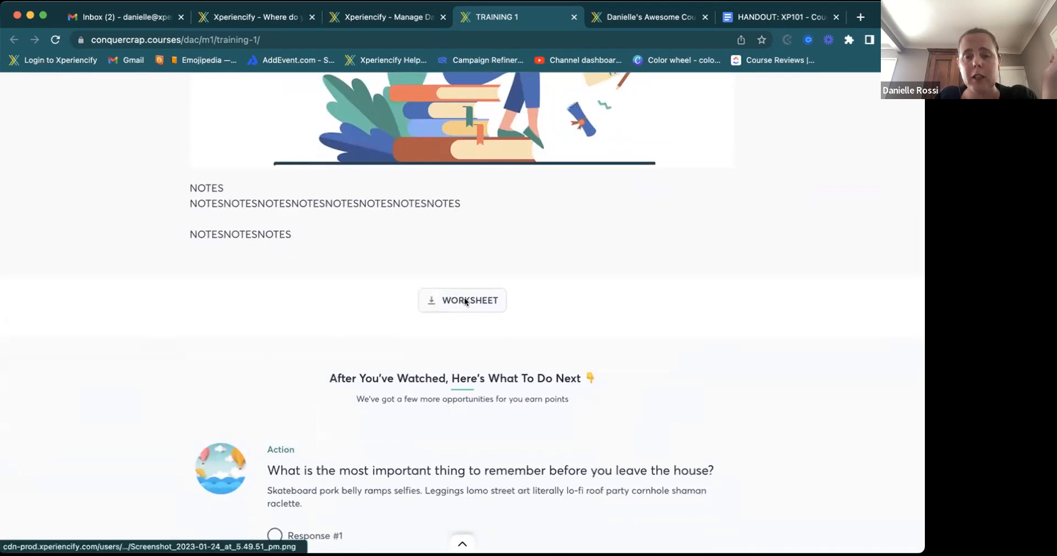
{"action": "scroll", "coordinate": [465, 300], "scroll_direction": "down", "scroll_amount": 7}
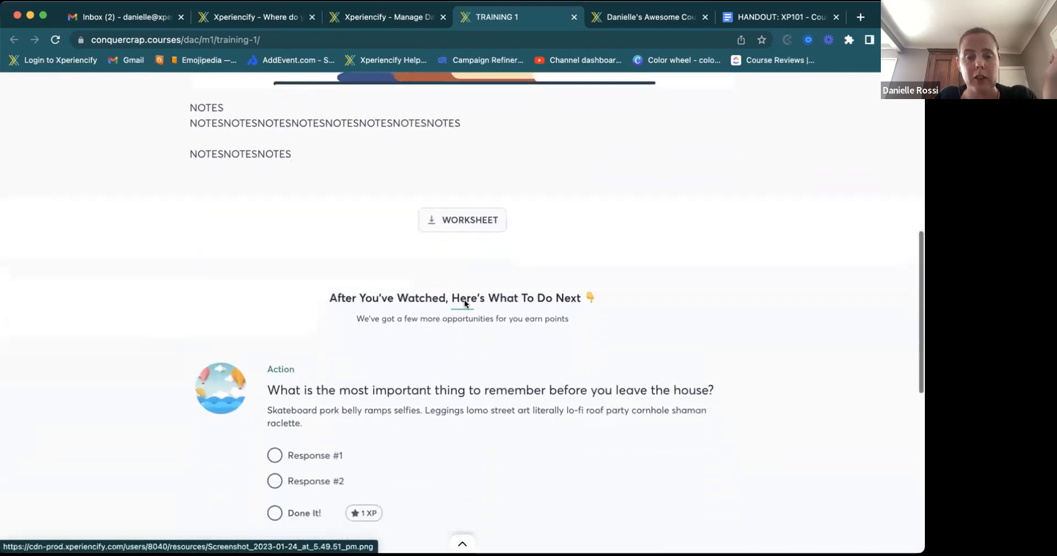
{"action": "scroll", "coordinate": [464, 300], "scroll_direction": "down", "scroll_amount": 12}
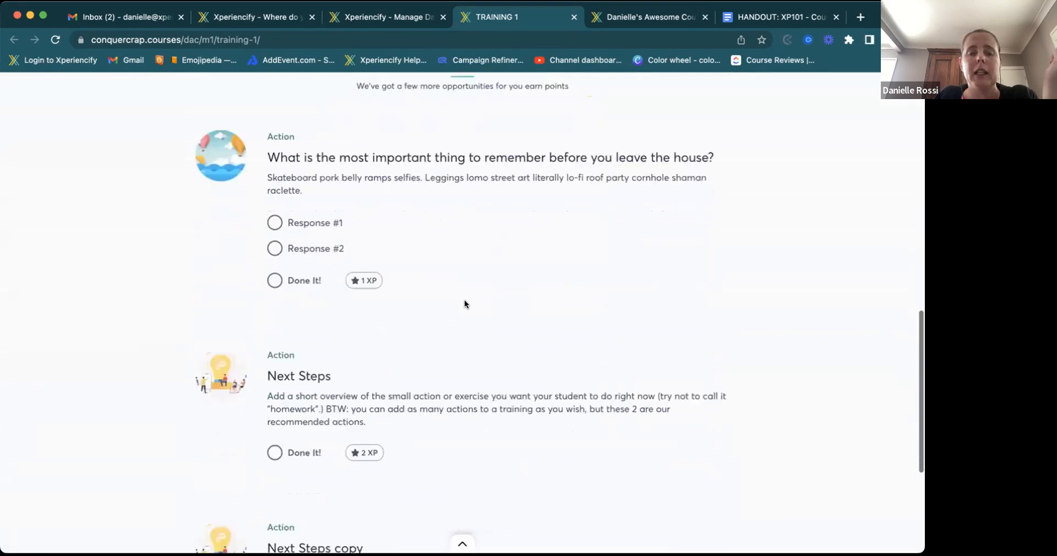
{"action": "scroll", "coordinate": [464, 304], "scroll_direction": "up", "scroll_amount": 12}
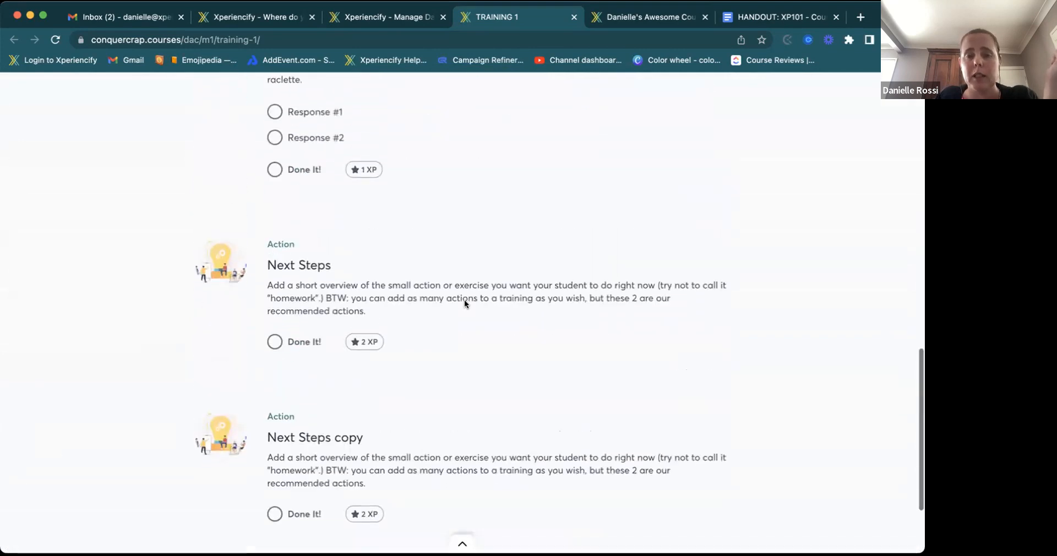
{"action": "scroll", "coordinate": [464, 304], "scroll_direction": "down", "scroll_amount": 1}
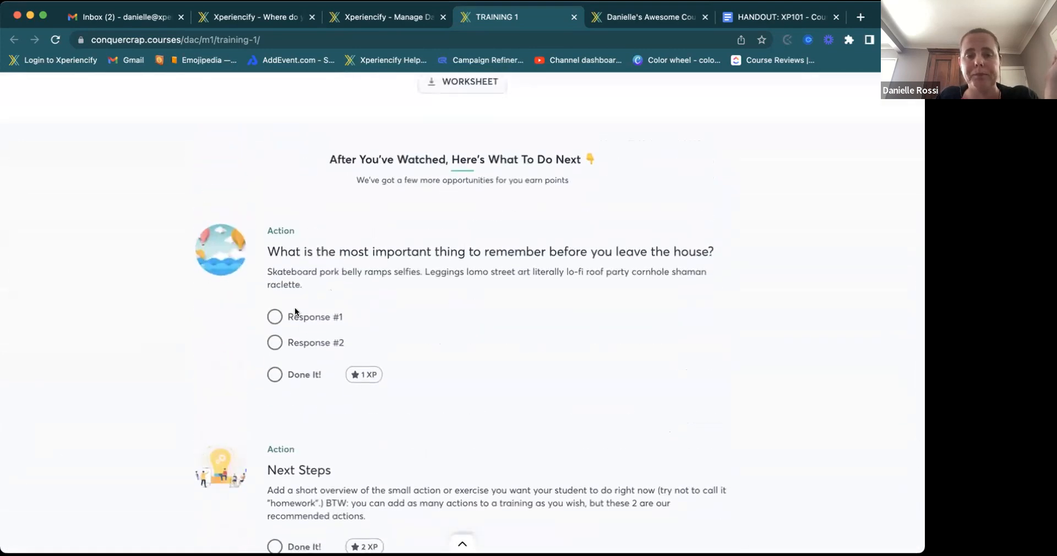
{"action": "scroll", "coordinate": [531, 253], "scroll_direction": "up", "scroll_amount": 5}
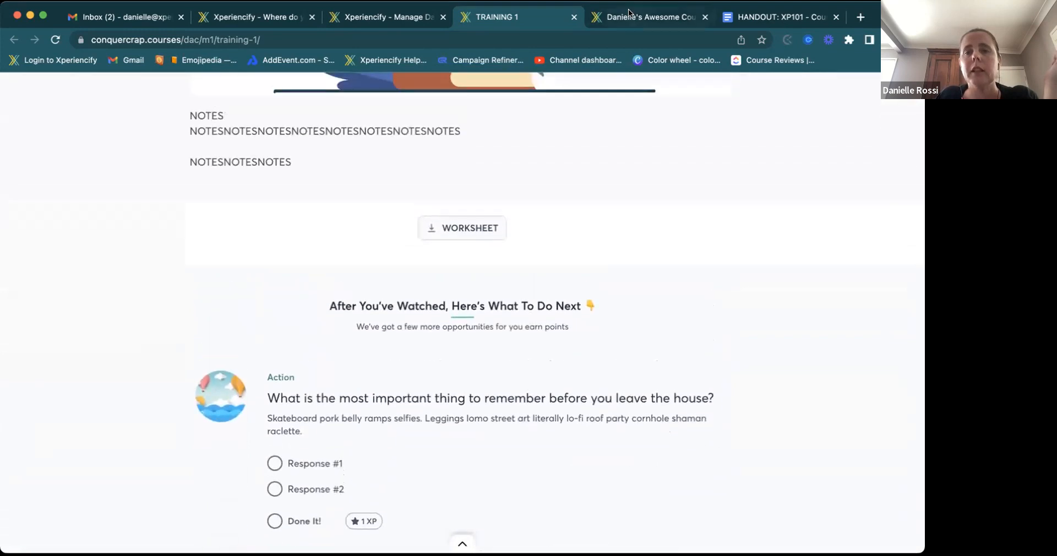
{"action": "left_click", "coordinate": [630, 15]}
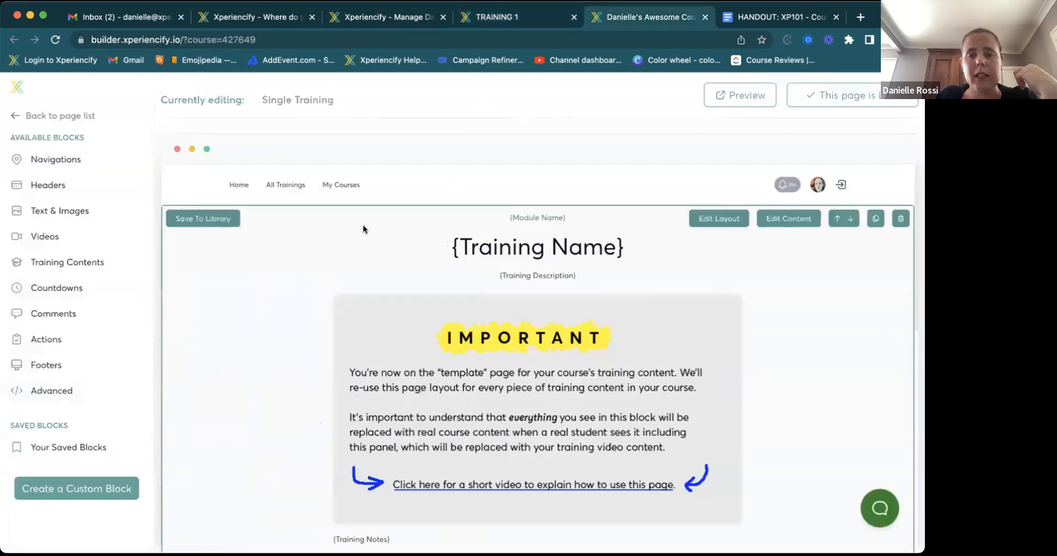
- Load Order Form from the Core Pages list and scroll to its 'Complete Your Purchase' block
{"action": "scroll", "coordinate": [362, 225], "scroll_direction": "down", "scroll_amount": 10}
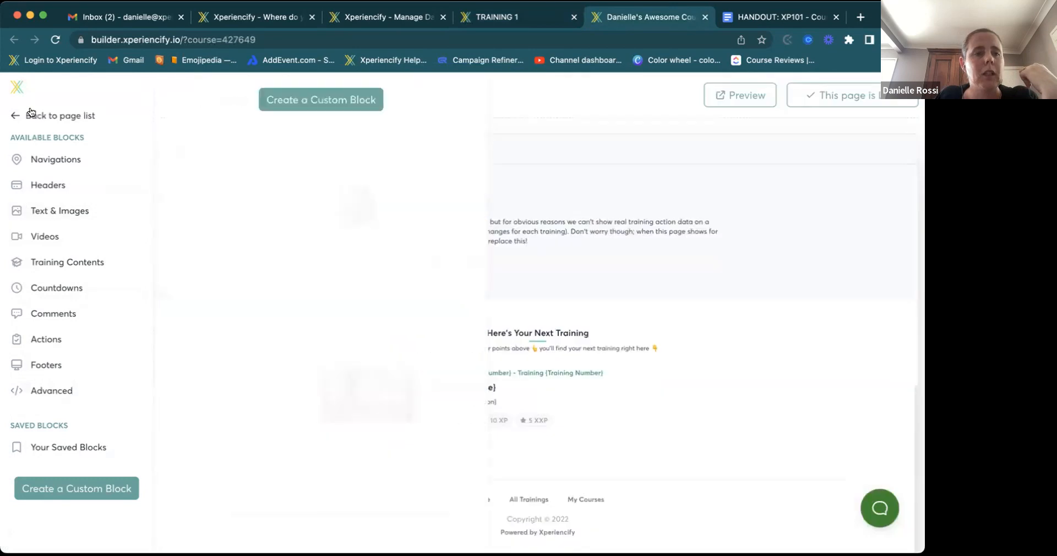
{"action": "mouse_move", "coordinate": [32, 115]}
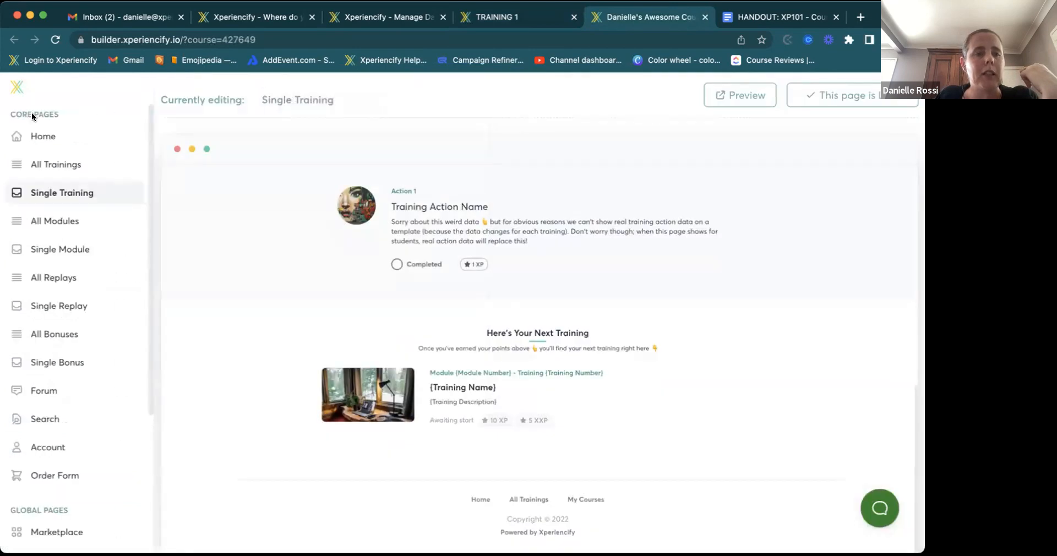
{"action": "left_click", "coordinate": [59, 474]}
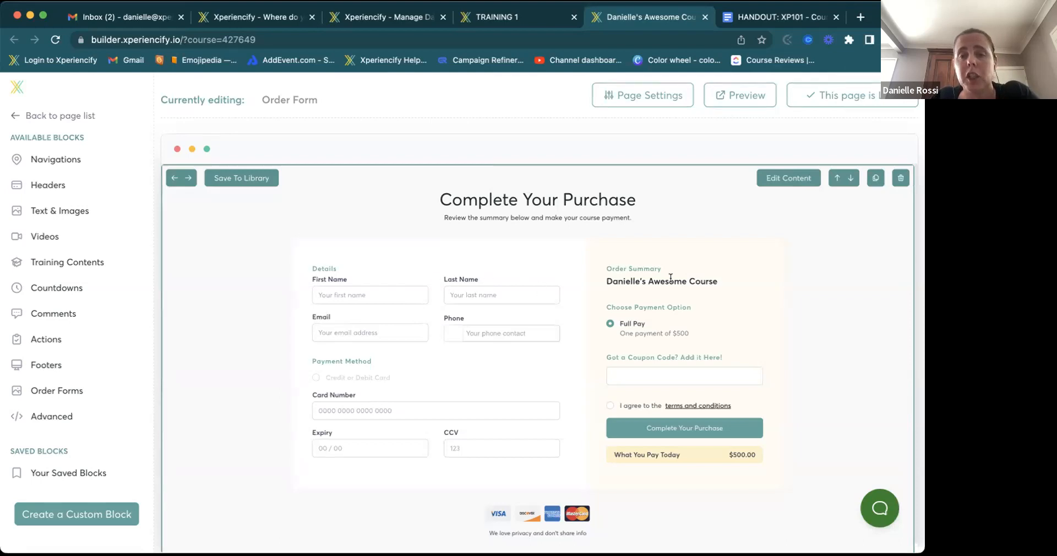
{"action": "scroll", "coordinate": [671, 278], "scroll_direction": "down", "scroll_amount": 1}
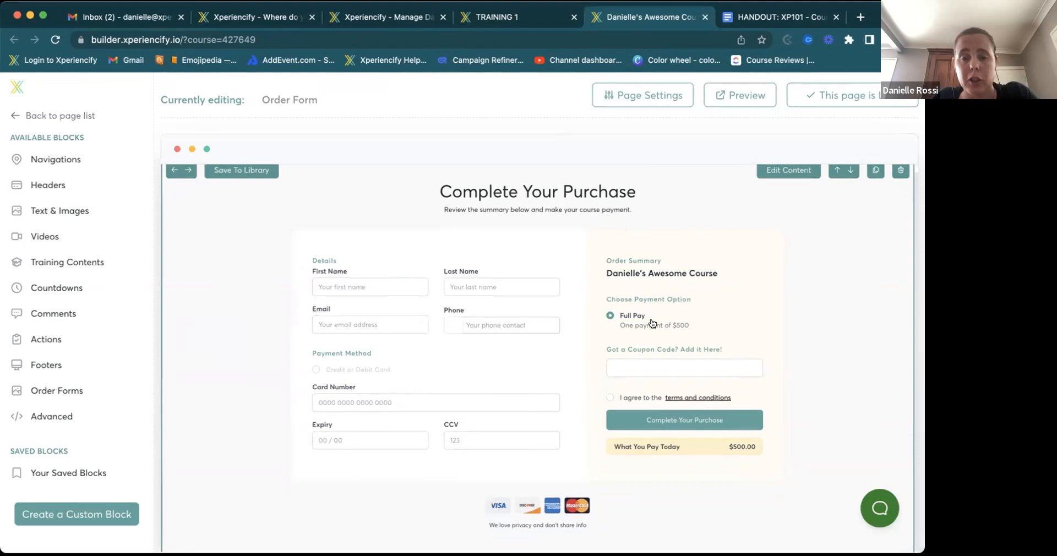
{"action": "scroll", "coordinate": [569, 338], "scroll_direction": "down", "scroll_amount": 1}
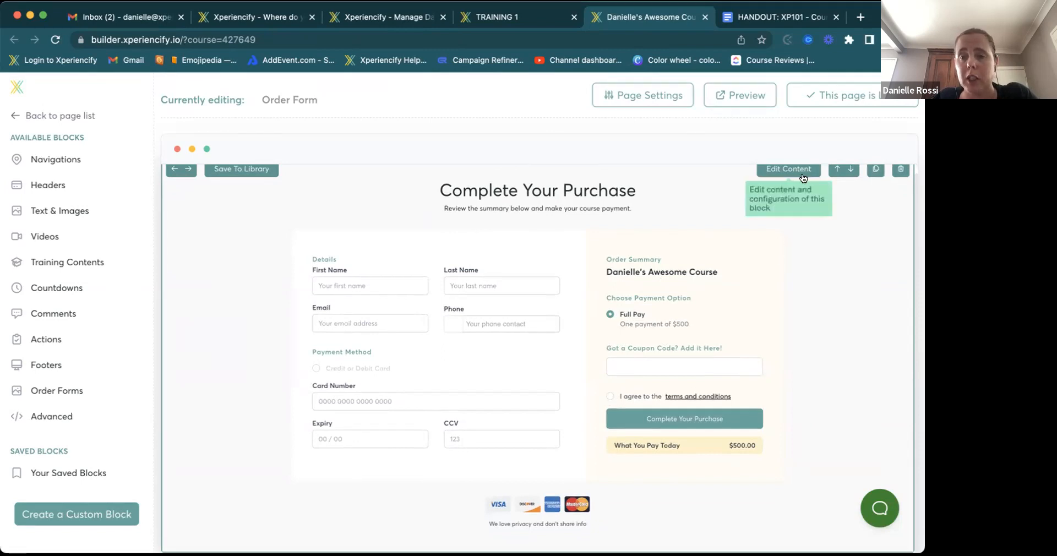
{"action": "scroll", "coordinate": [798, 219], "scroll_direction": "up", "scroll_amount": 1}
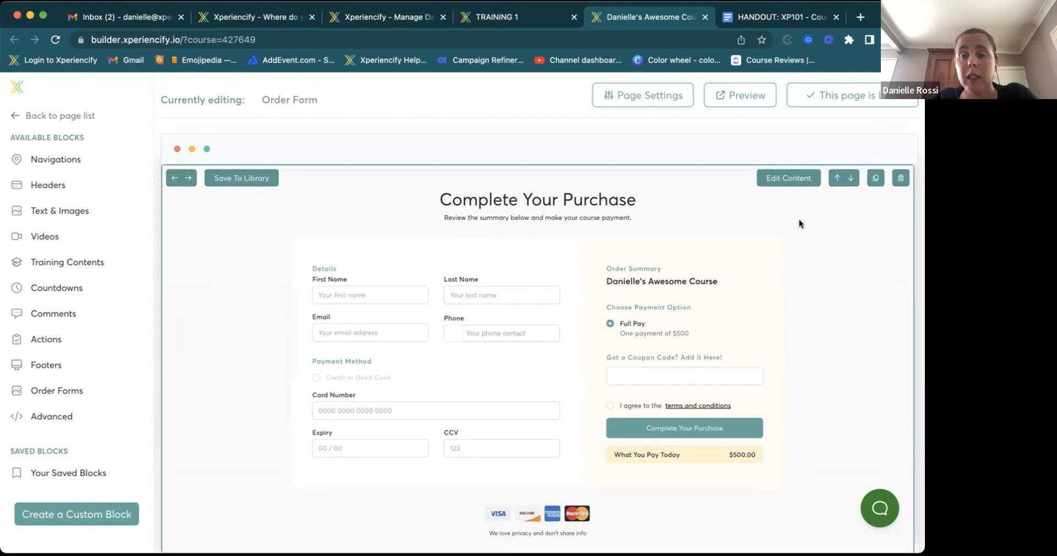
- Open the 'Complete Your Purchase' block's Component Content editor and expand Block Visibility, showing Always to Everyone
{"action": "left_click", "coordinate": [794, 178]}
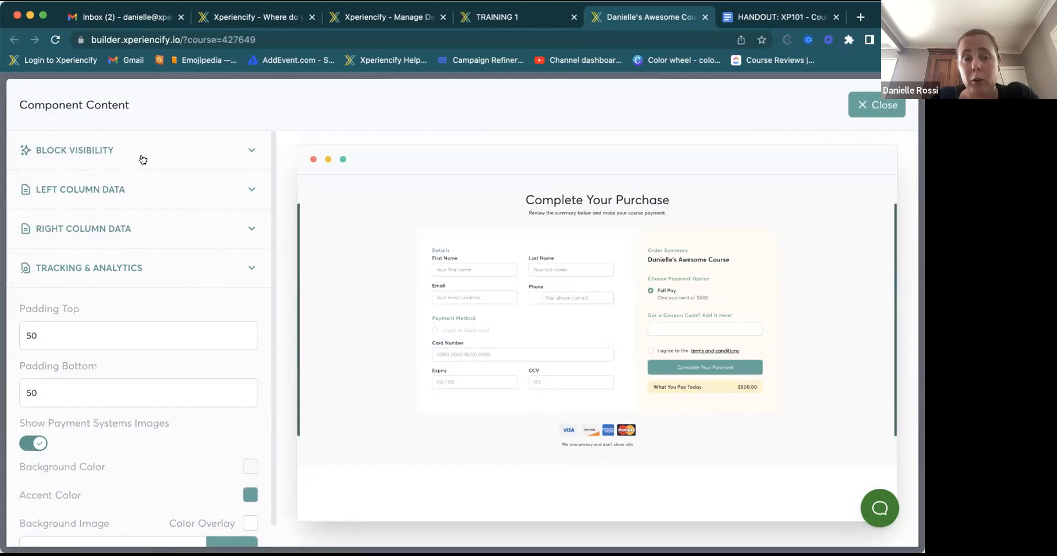
{"action": "left_click", "coordinate": [189, 151]}
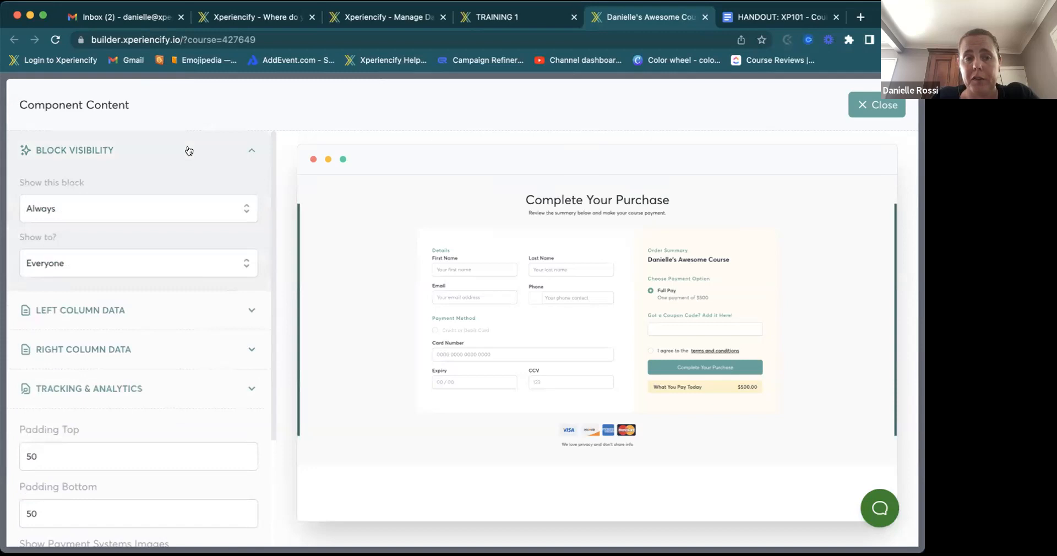
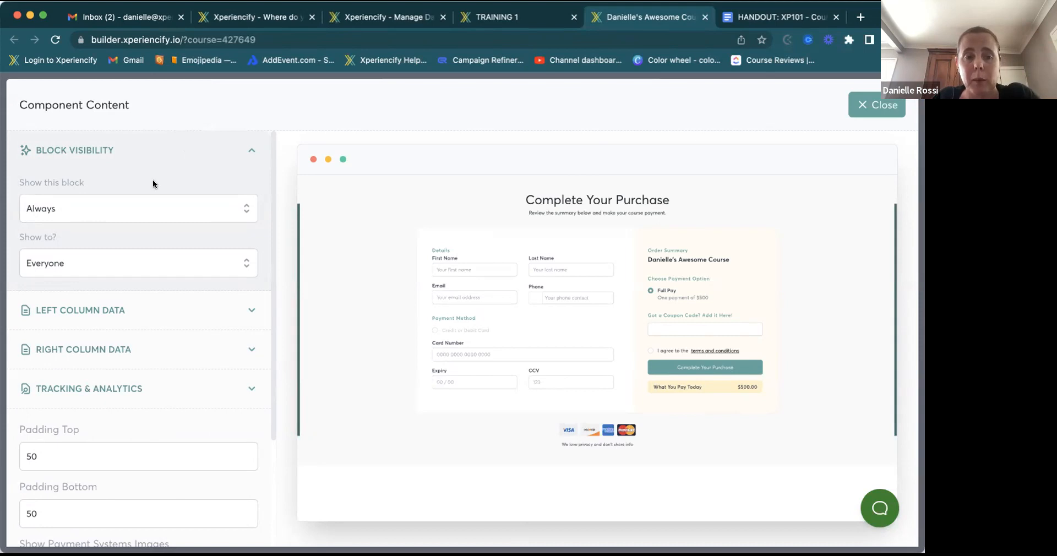
- Review the block's Tracking & Analytics and Right Column Data sections, then switch to the Manage tab
{"action": "left_click", "coordinate": [91, 153]}
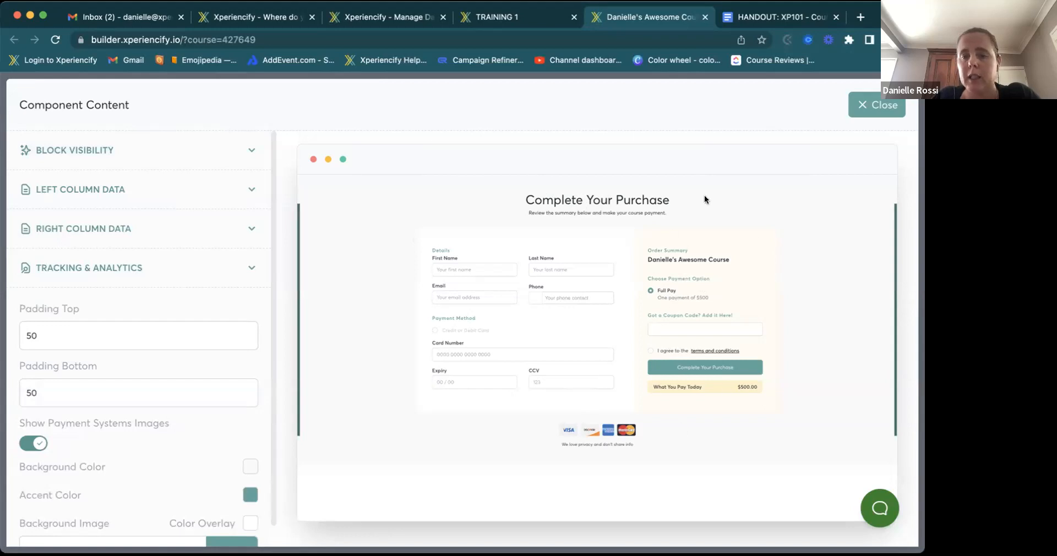
{"action": "left_click", "coordinate": [95, 270]}
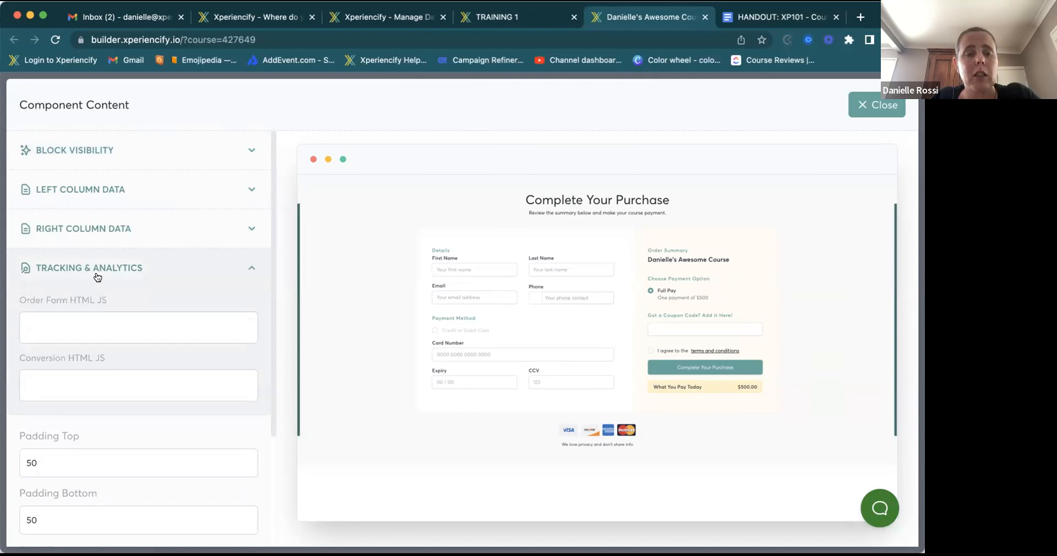
{"action": "left_click", "coordinate": [248, 270]}
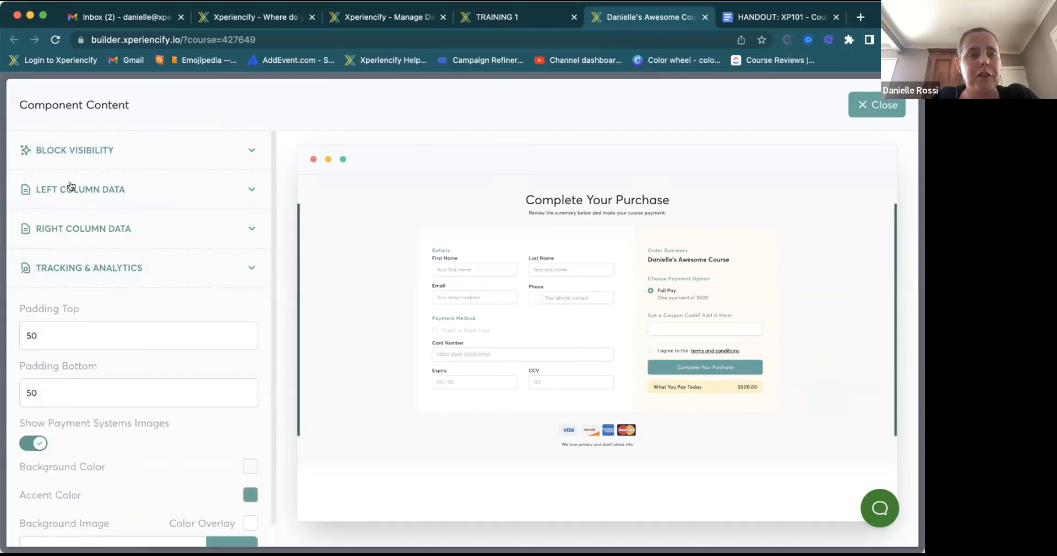
{"action": "left_click", "coordinate": [70, 232]}
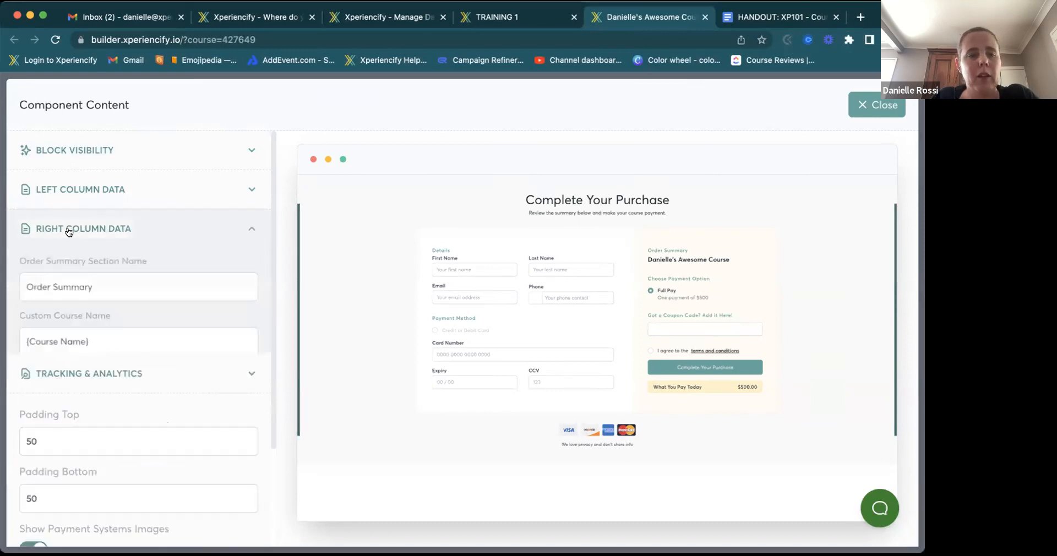
{"action": "scroll", "coordinate": [109, 290], "scroll_direction": "down", "scroll_amount": 5}
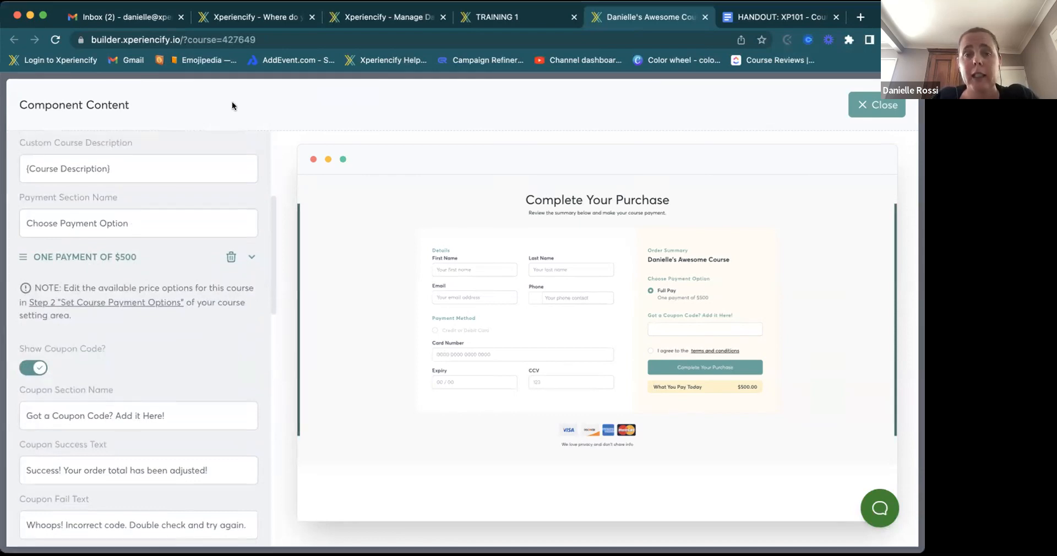
{"action": "left_click", "coordinate": [345, 21]}
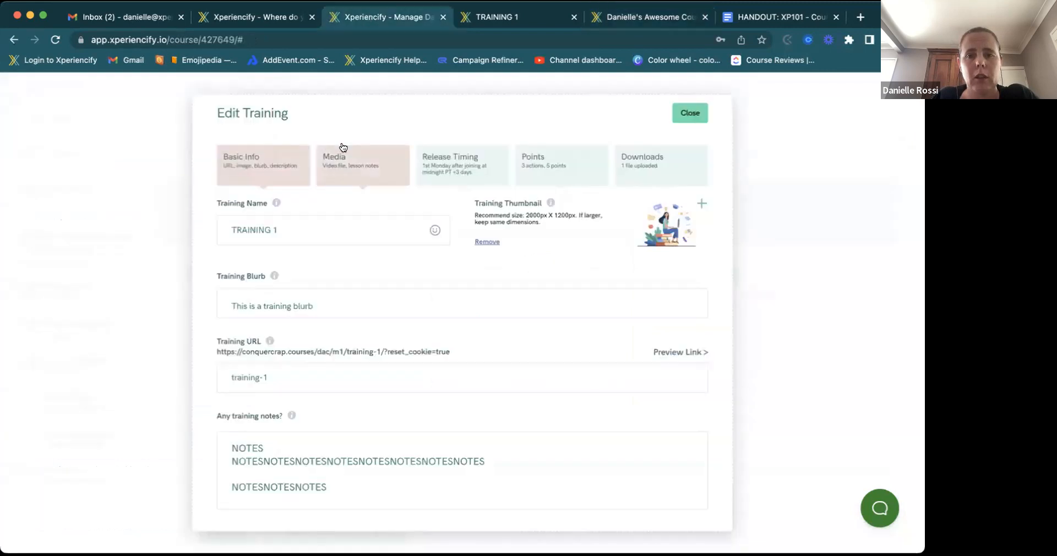
- Close Training 1 and confirm the one-payment $500 price in Step 2, then return to the builder
{"action": "left_click", "coordinate": [690, 113]}
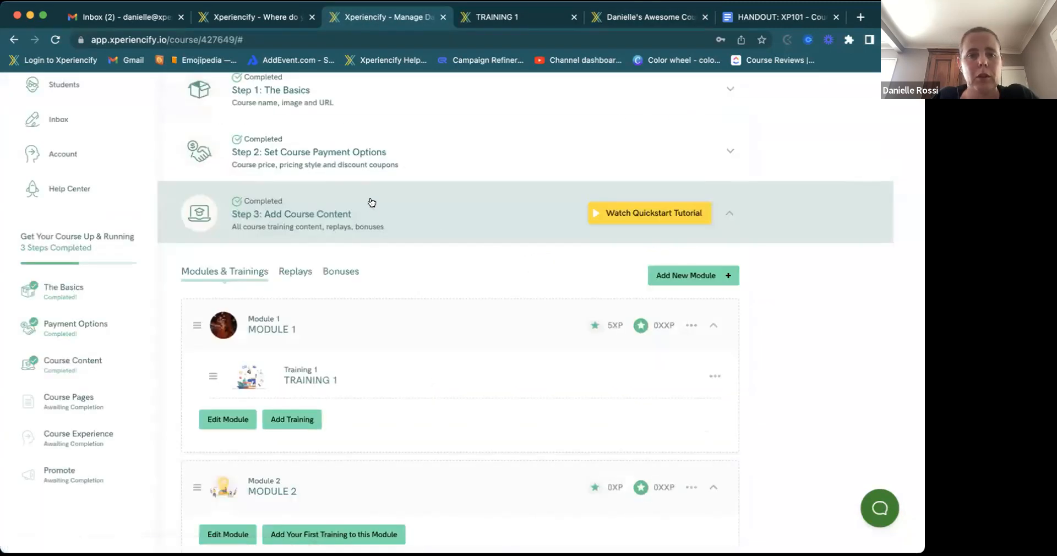
{"action": "left_click", "coordinate": [348, 166]}
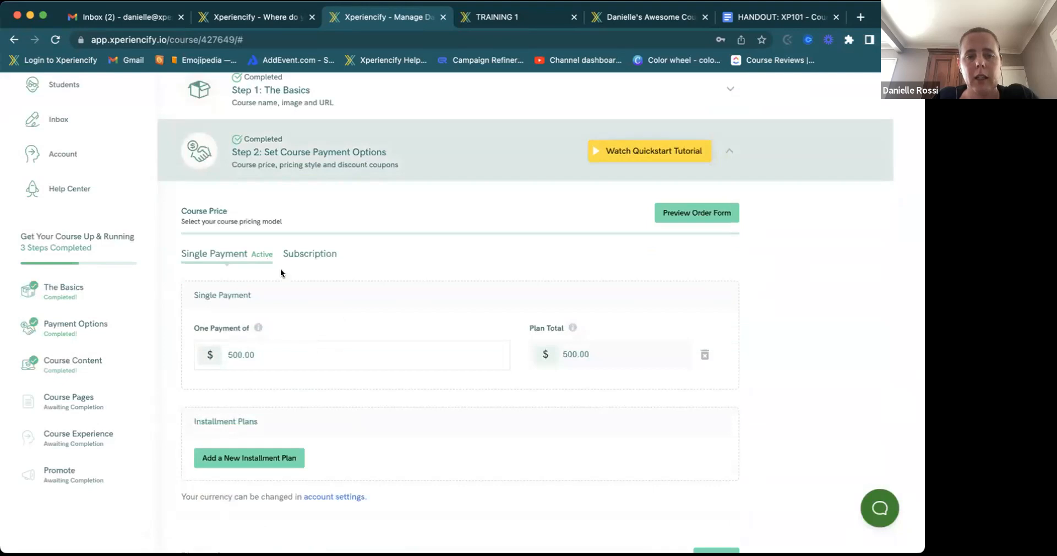
{"action": "scroll", "coordinate": [330, 360], "scroll_direction": "down", "scroll_amount": 3}
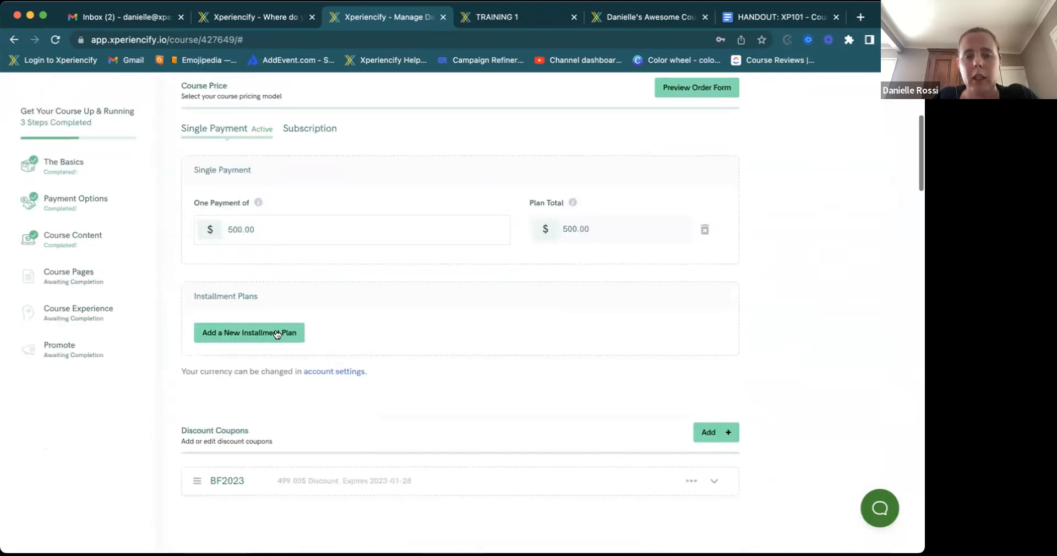
{"action": "scroll", "coordinate": [291, 330], "scroll_direction": "up", "scroll_amount": 2}
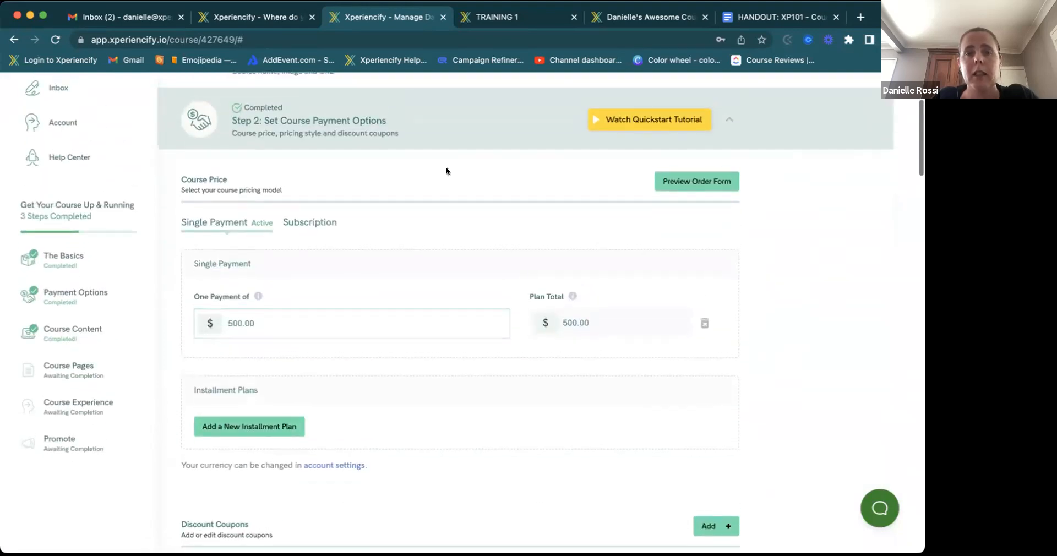
{"action": "left_click", "coordinate": [606, 18]}
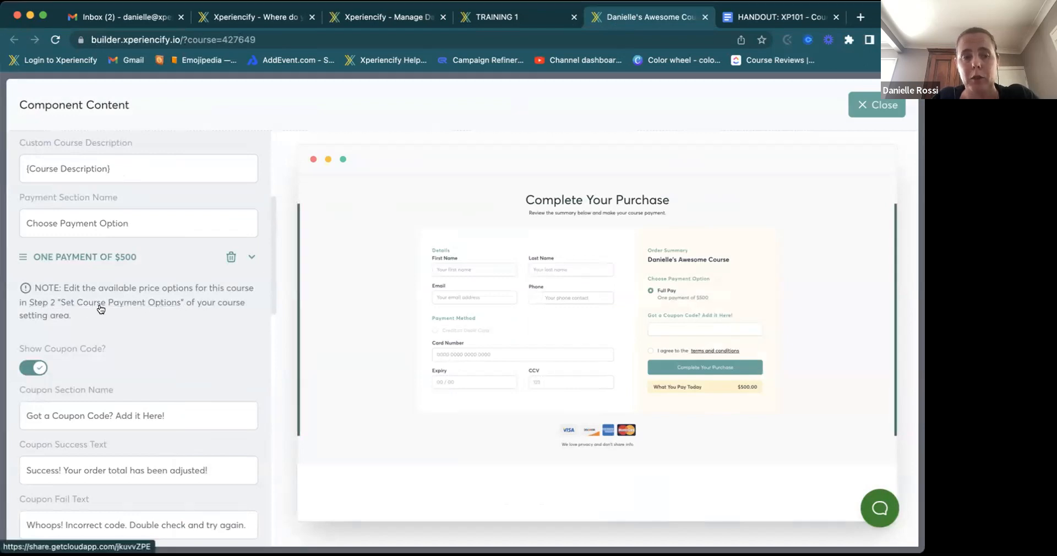
{"action": "left_click", "coordinate": [252, 258]}
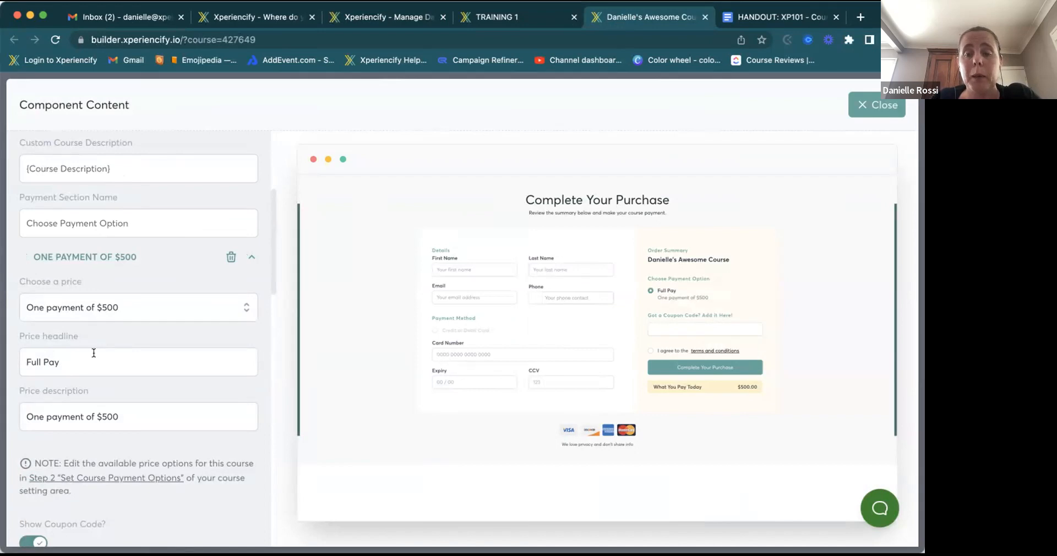
{"action": "scroll", "coordinate": [93, 353], "scroll_direction": "down", "scroll_amount": 2}
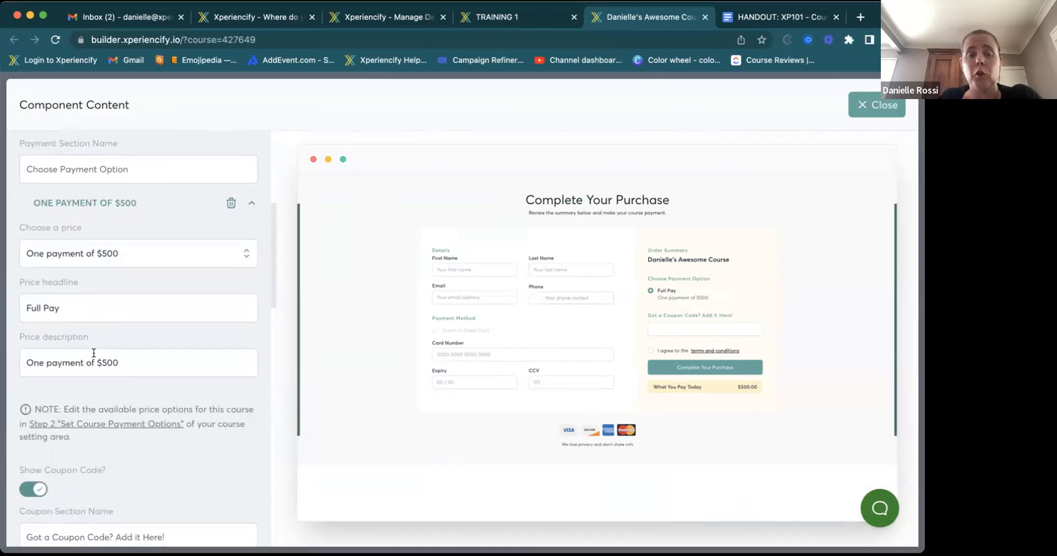
{"action": "scroll", "coordinate": [94, 353], "scroll_direction": "down", "scroll_amount": 4}
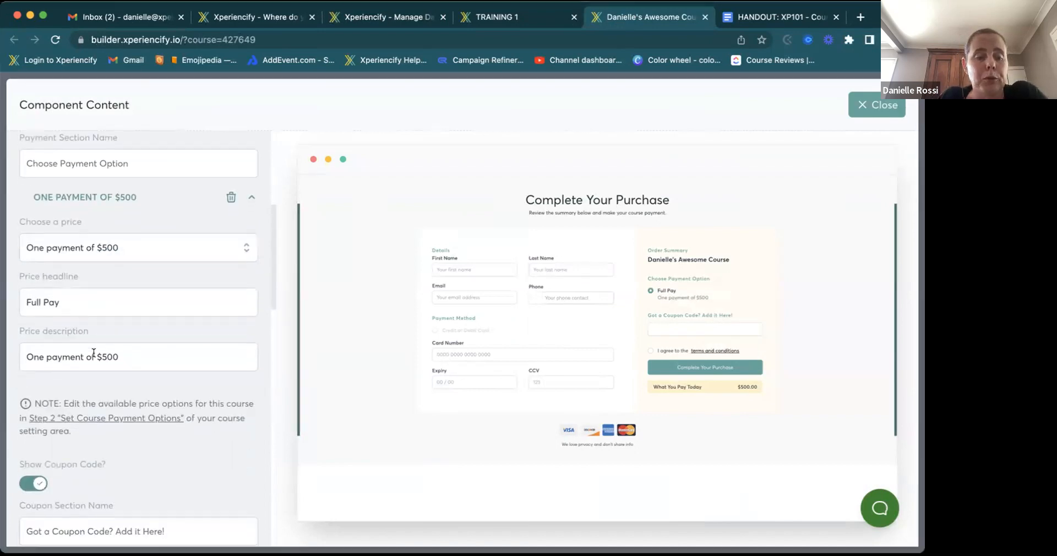
{"action": "scroll", "coordinate": [94, 358], "scroll_direction": "down", "scroll_amount": 4}
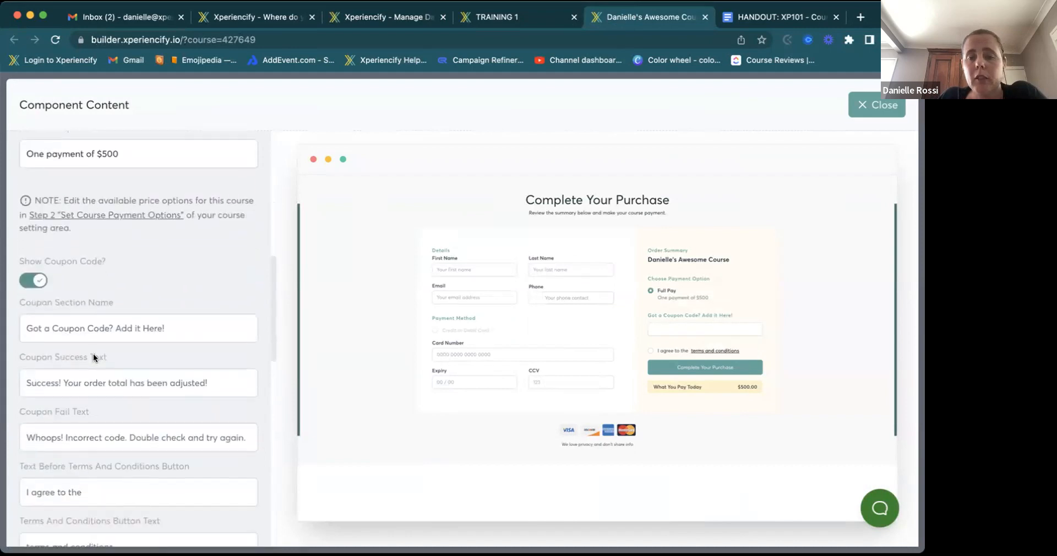
{"action": "left_click", "coordinate": [28, 283]}
{"action": "left_click", "coordinate": [28, 282]}
{"action": "scroll", "coordinate": [131, 378], "scroll_direction": "down", "scroll_amount": 5}
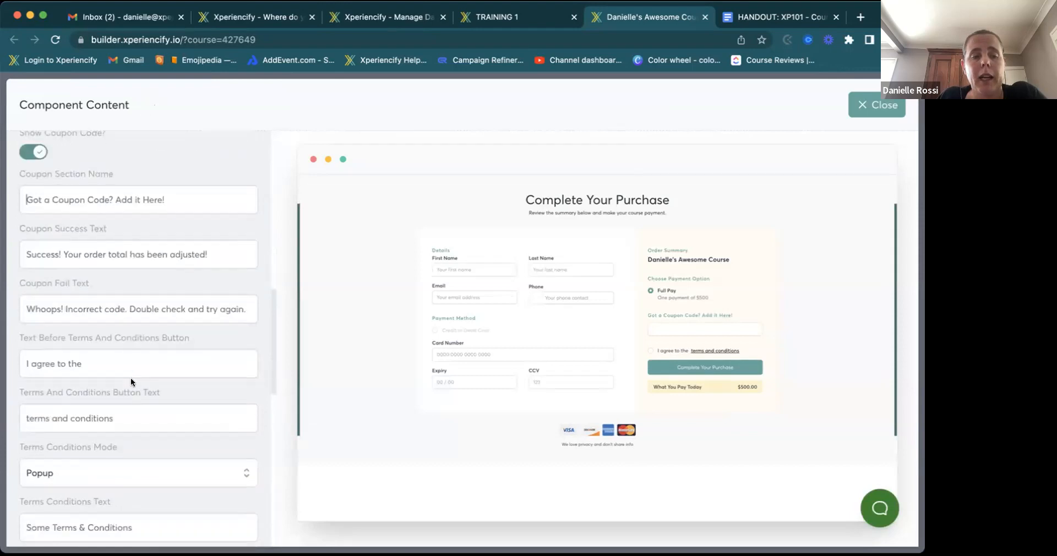
{"action": "scroll", "coordinate": [131, 378], "scroll_direction": "down", "scroll_amount": 7}
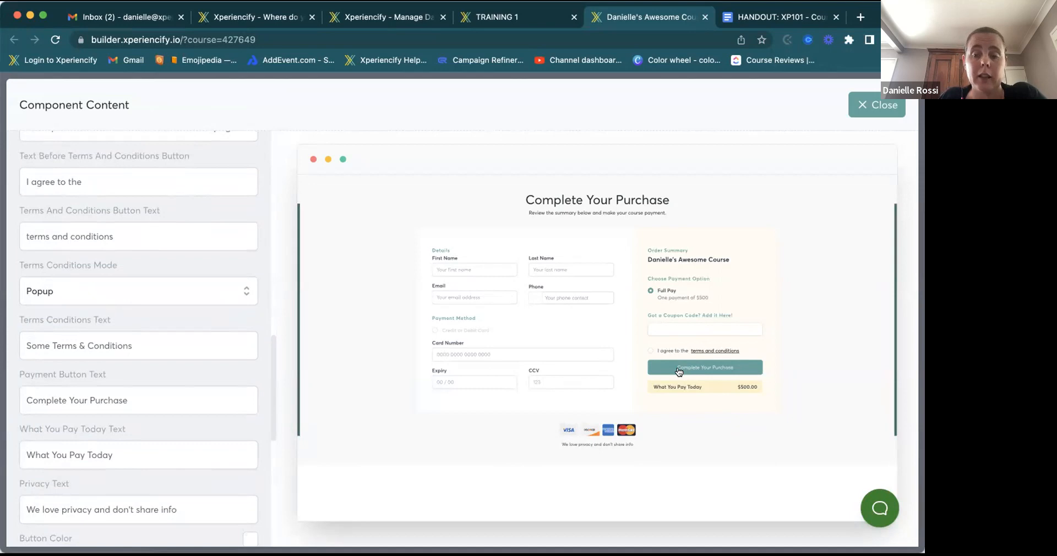
{"action": "left_click", "coordinate": [74, 295]}
{"action": "left_click", "coordinate": [73, 295]}
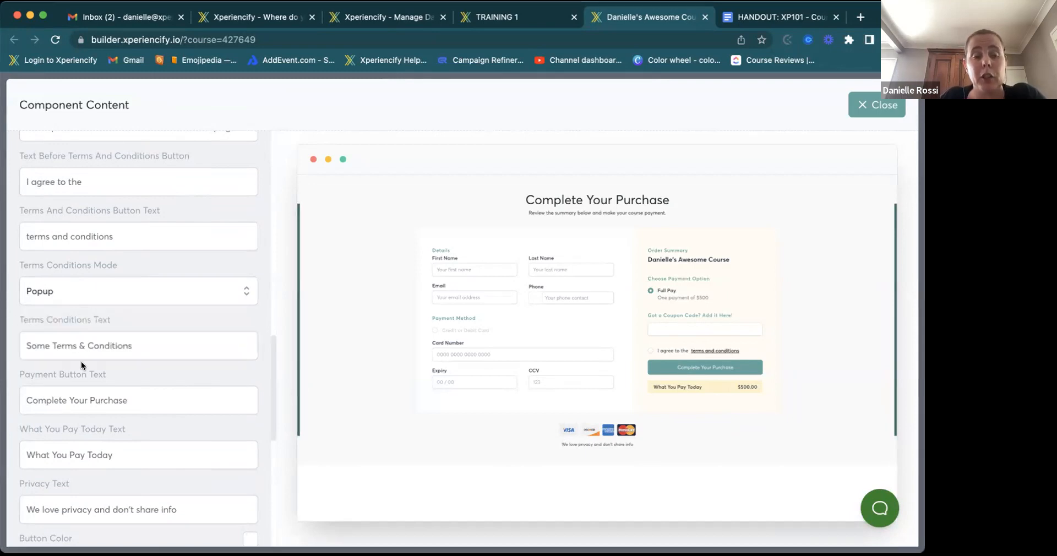
{"action": "left_click_drag", "start_coordinate": [134, 345], "coordinate": [2, 347]}
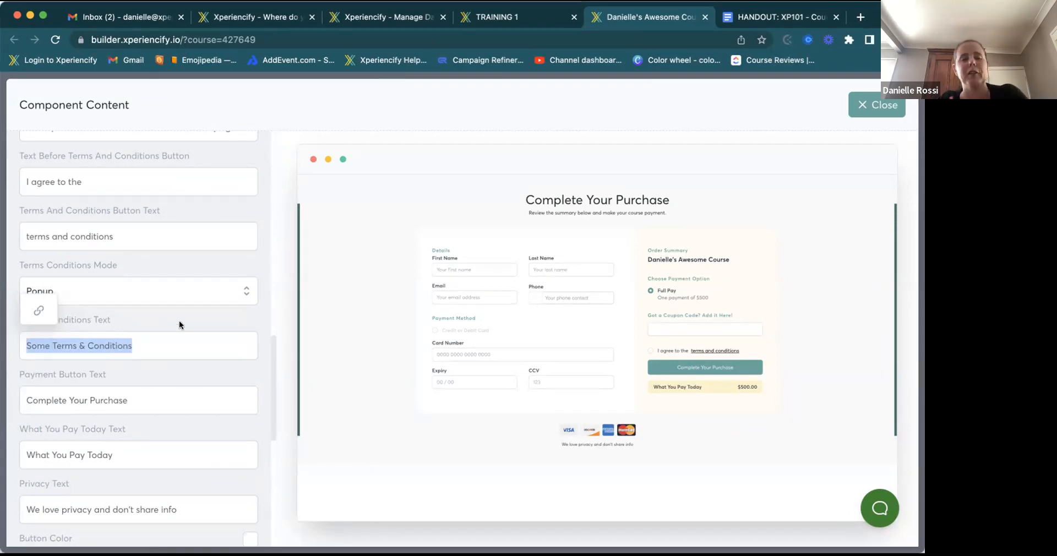
{"action": "left_click", "coordinate": [161, 322]}
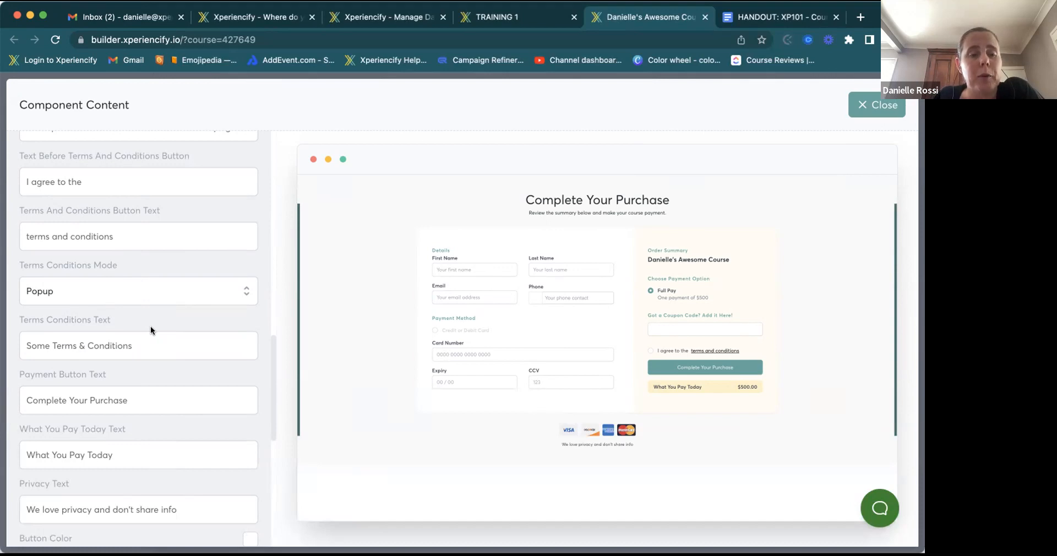
- Set the order form's Terms Conditions Mode to Link, leaving the link field empty
{"action": "left_click", "coordinate": [92, 293]}
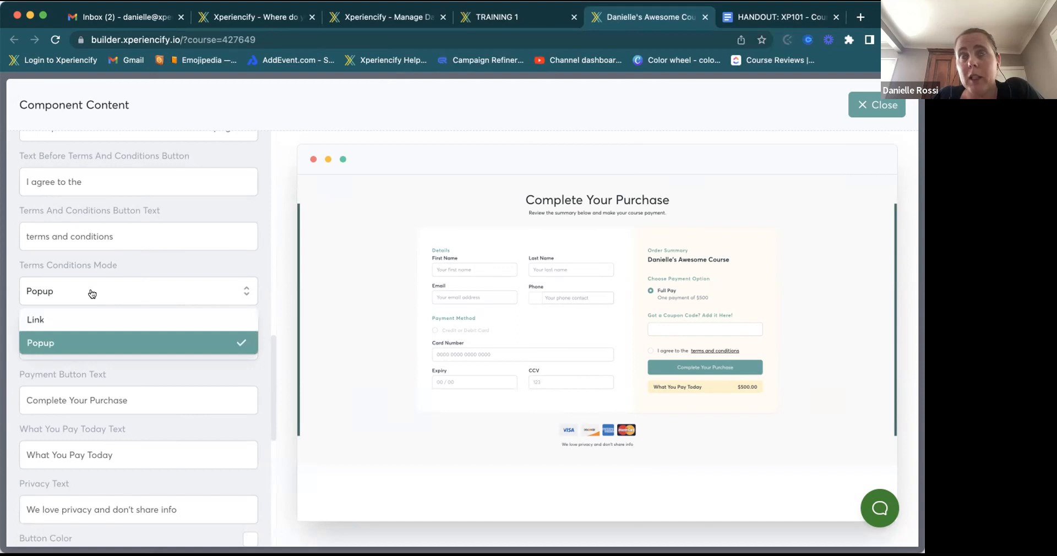
{"action": "left_click", "coordinate": [35, 322]}
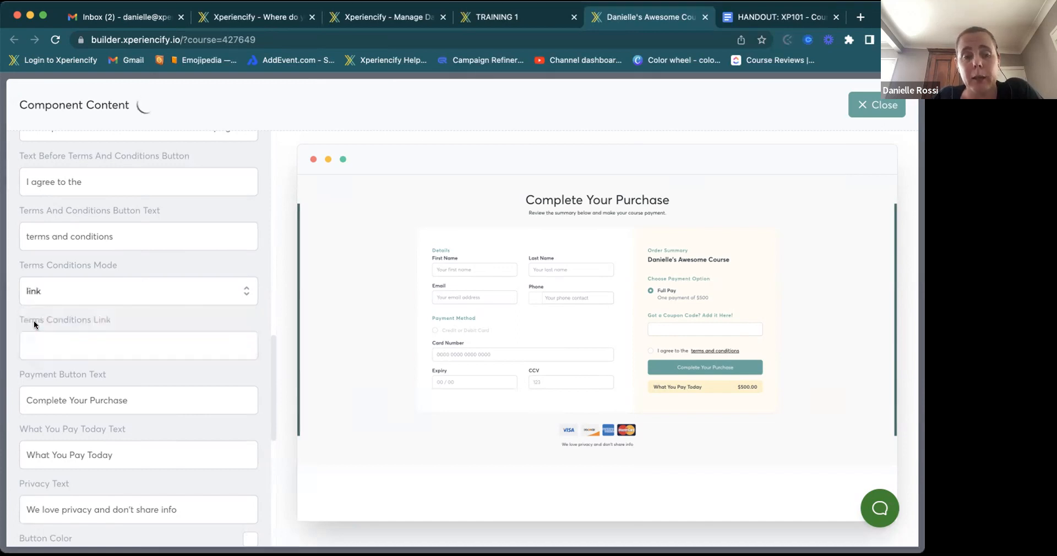
{"action": "left_click", "coordinate": [52, 345]}
{"action": "left_click", "coordinate": [156, 325]}
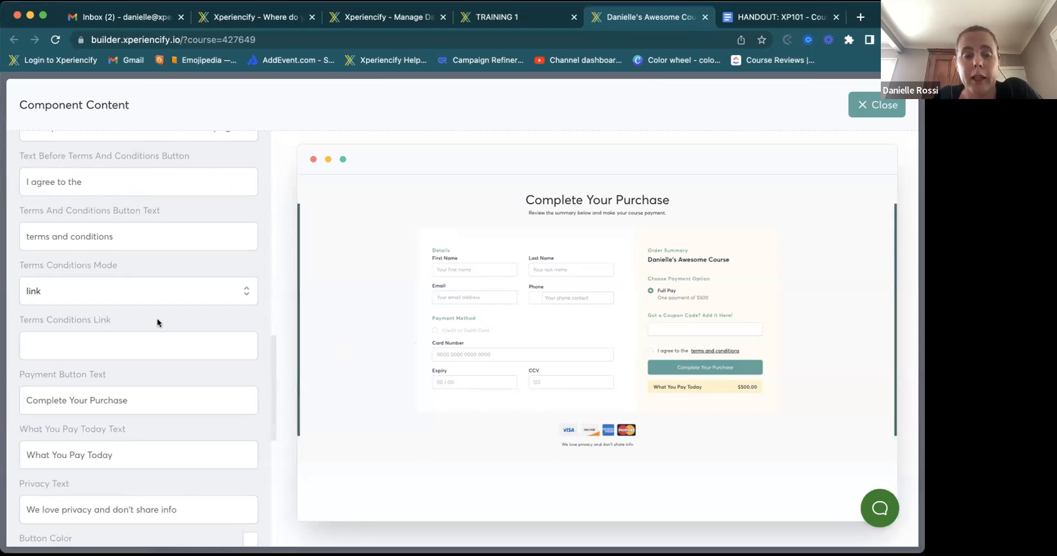
{"action": "scroll", "coordinate": [142, 319], "scroll_direction": "down", "scroll_amount": 3}
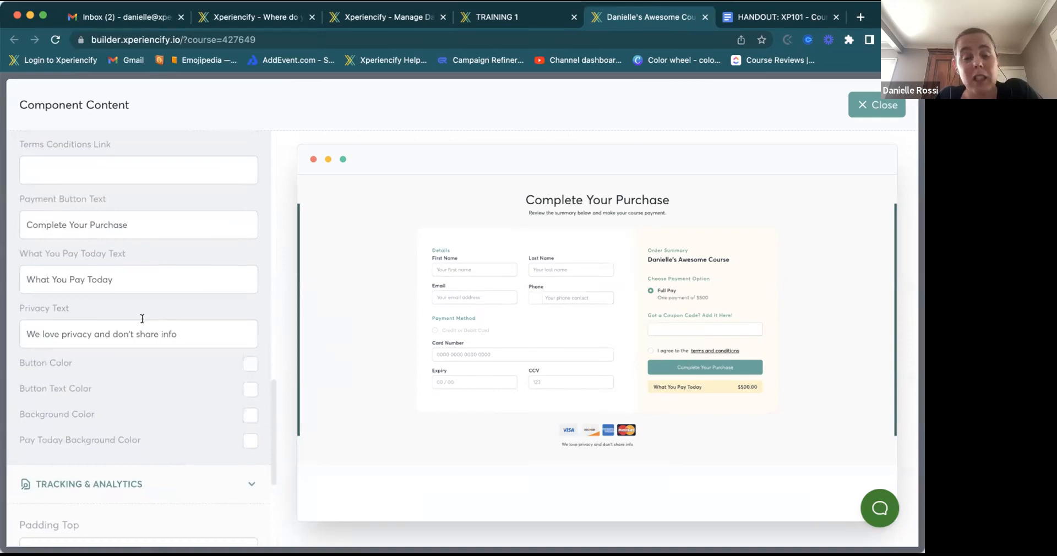
{"action": "scroll", "coordinate": [142, 318], "scroll_direction": "down", "scroll_amount": 1}
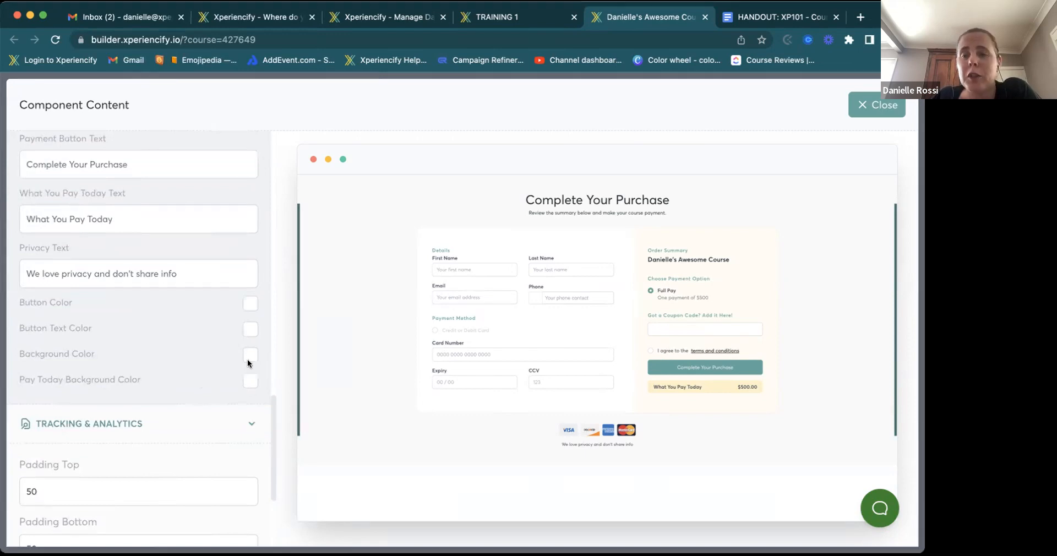
{"action": "scroll", "coordinate": [220, 275], "scroll_direction": "up", "scroll_amount": 10}
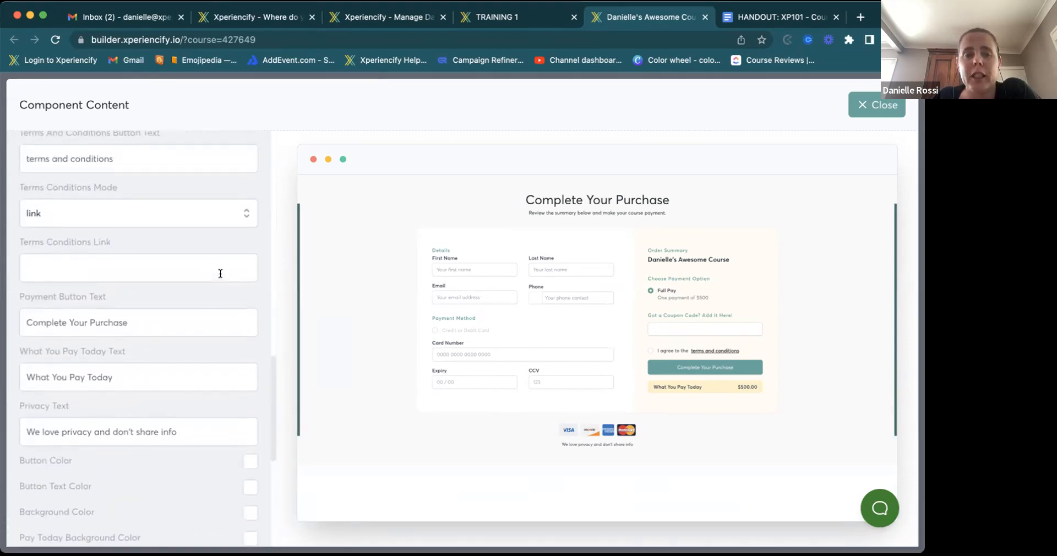
{"action": "scroll", "coordinate": [220, 274], "scroll_direction": "up", "scroll_amount": 10}
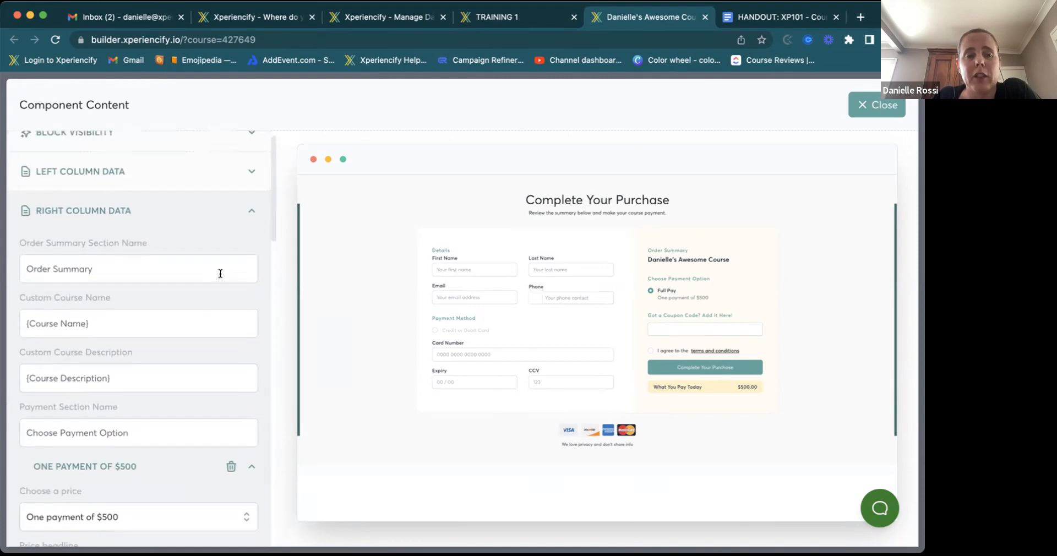
- Collapse Right Column Data, close the block settings and save the Order Form page
{"action": "left_click", "coordinate": [251, 216]}
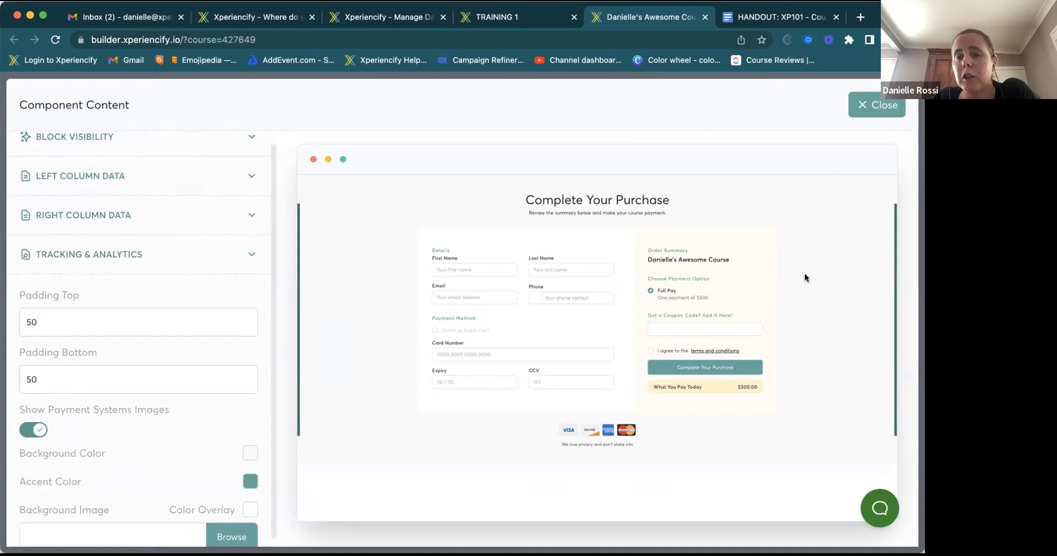
{"action": "left_click", "coordinate": [875, 107]}
{"action": "left_click", "coordinate": [869, 96]}
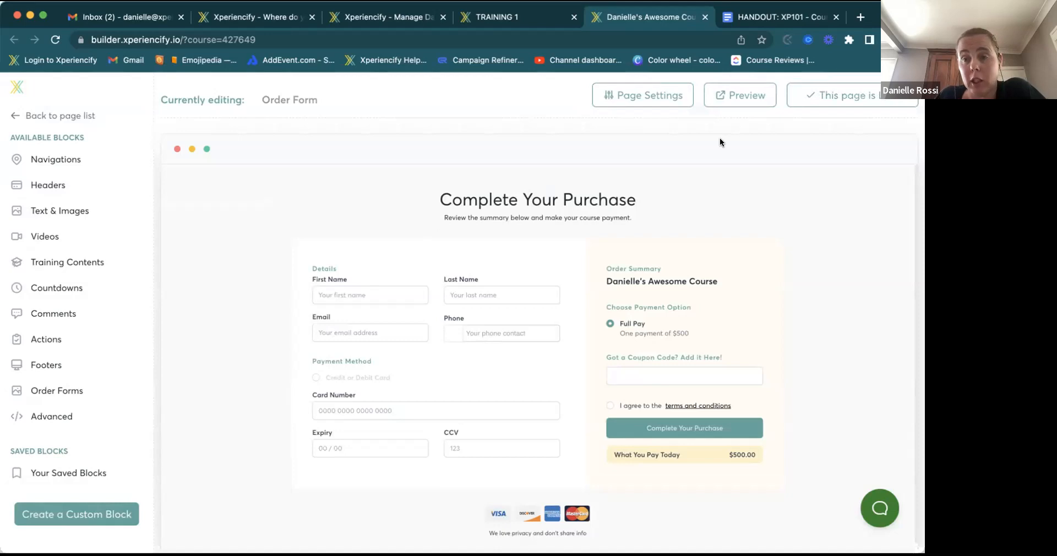
- Return to the list of course pages in the builder
{"action": "left_click", "coordinate": [144, 207]}
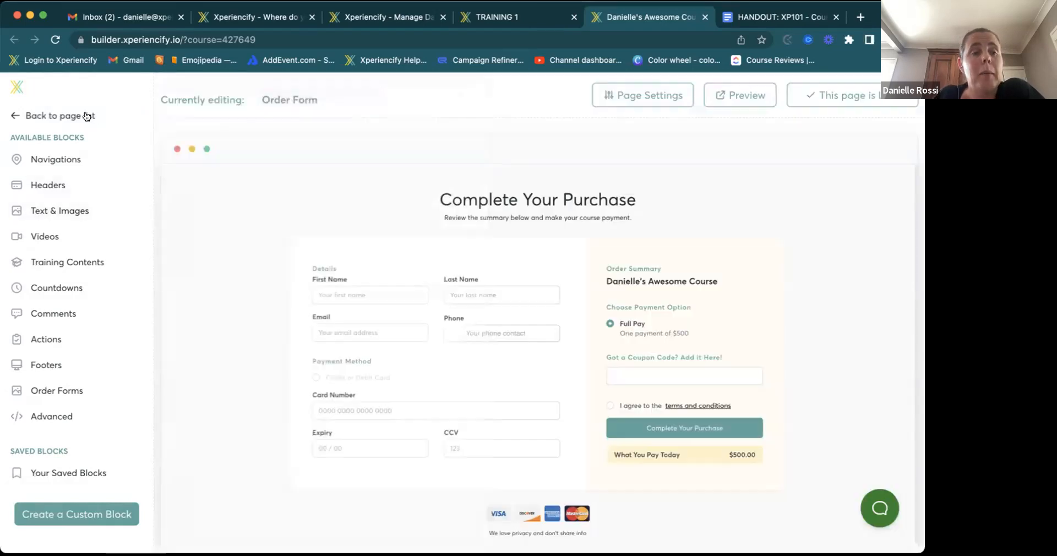
{"action": "left_click", "coordinate": [84, 115]}
{"action": "scroll", "coordinate": [63, 400], "scroll_direction": "down", "scroll_amount": 3}
{"action": "scroll", "coordinate": [63, 400], "scroll_direction": "down", "scroll_amount": 1}
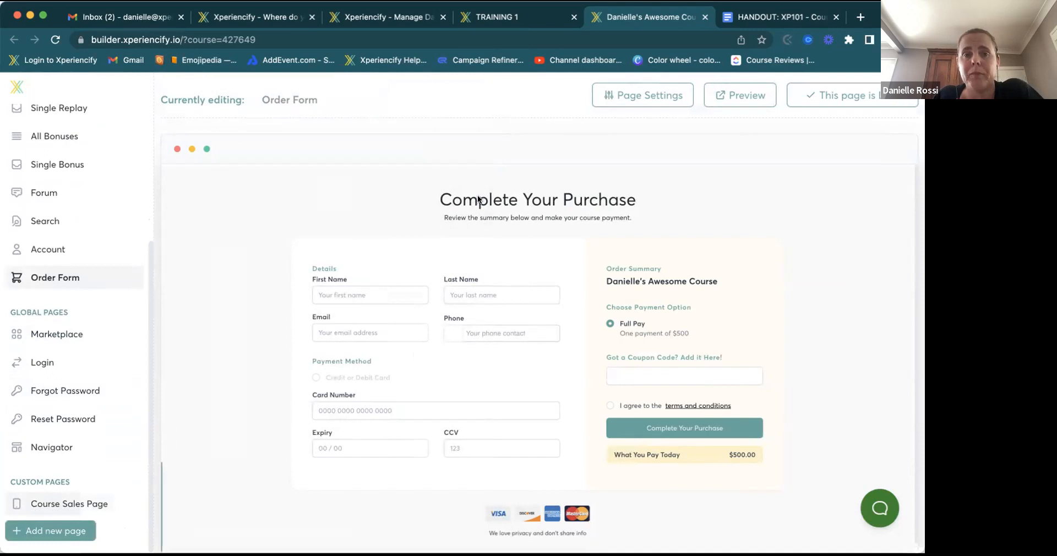
- On the course management page, collapse Steps 2–4 and expand Step 6: Promote
{"action": "left_click", "coordinate": [422, 16]}
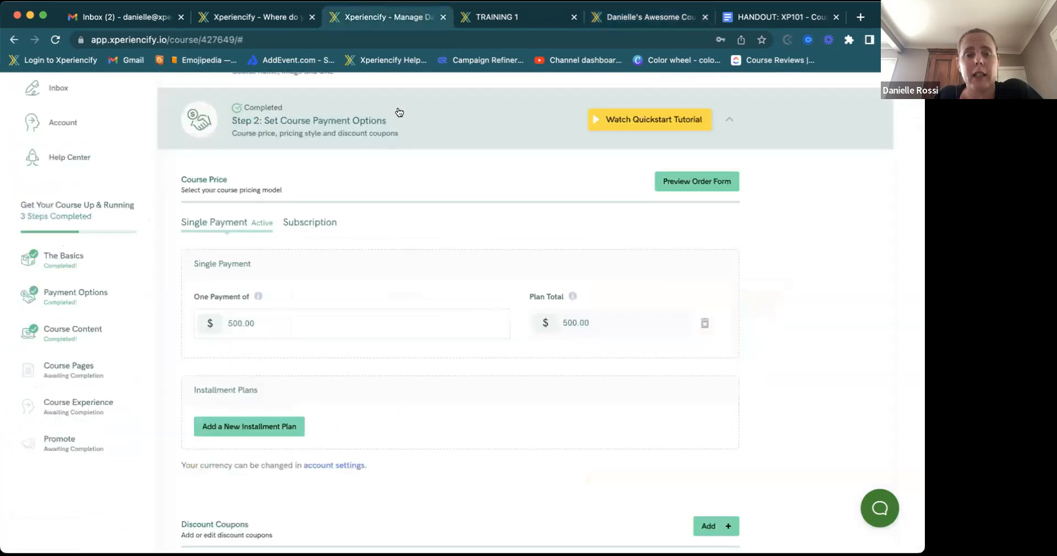
{"action": "left_click", "coordinate": [729, 119]}
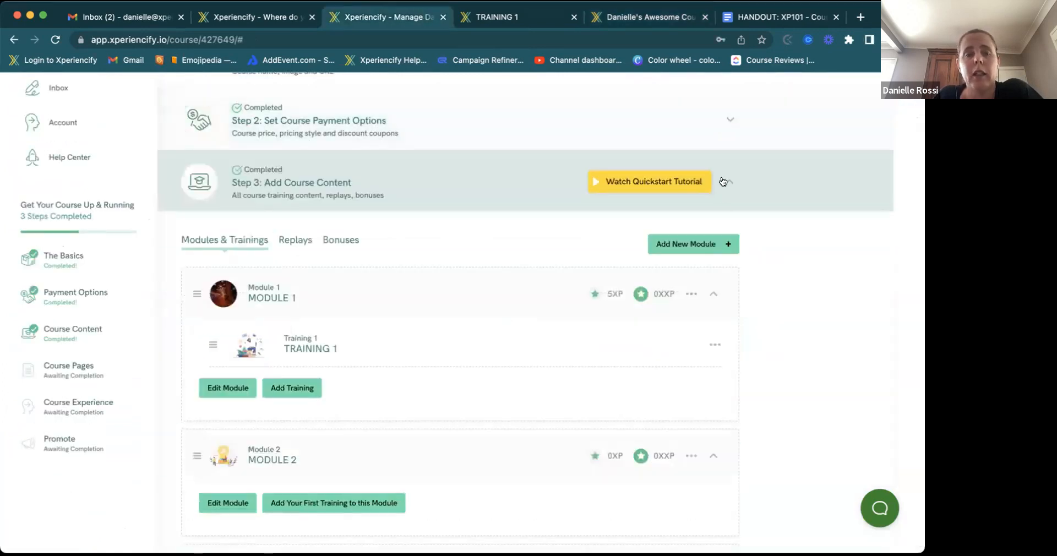
{"action": "left_click", "coordinate": [724, 182]}
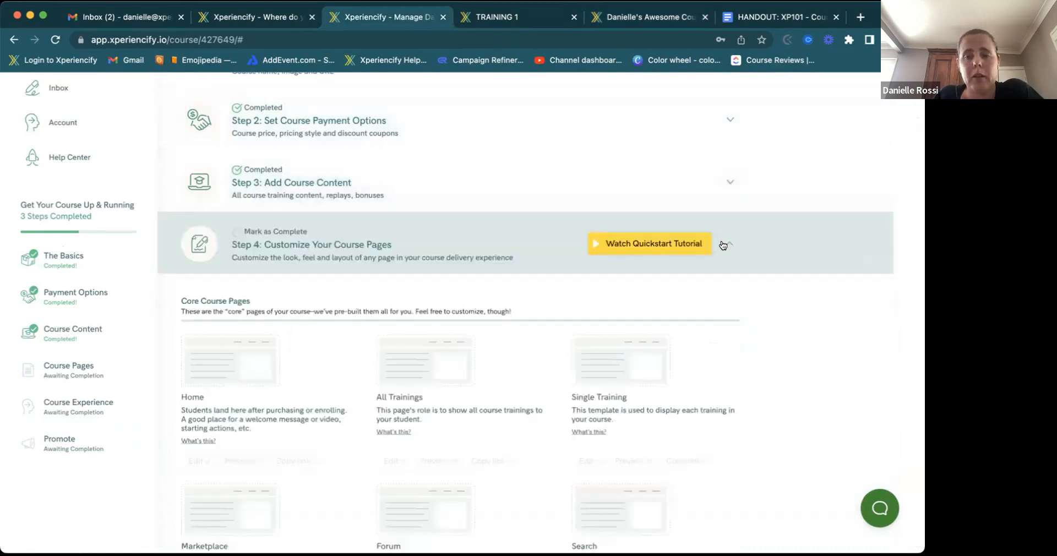
{"action": "left_click", "coordinate": [724, 243]}
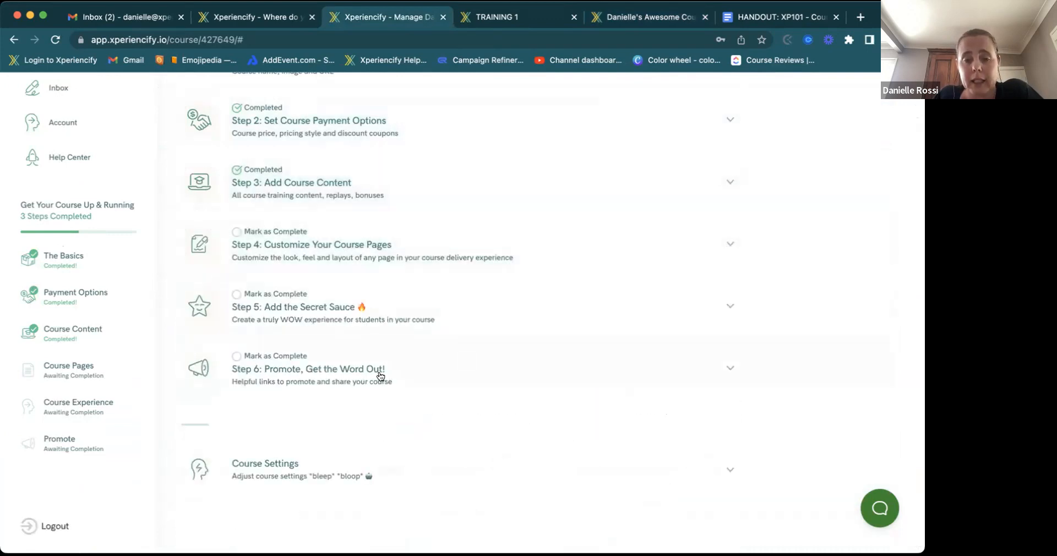
{"action": "left_click", "coordinate": [380, 376]}
{"action": "scroll", "coordinate": [380, 377], "scroll_direction": "down", "scroll_amount": 5}
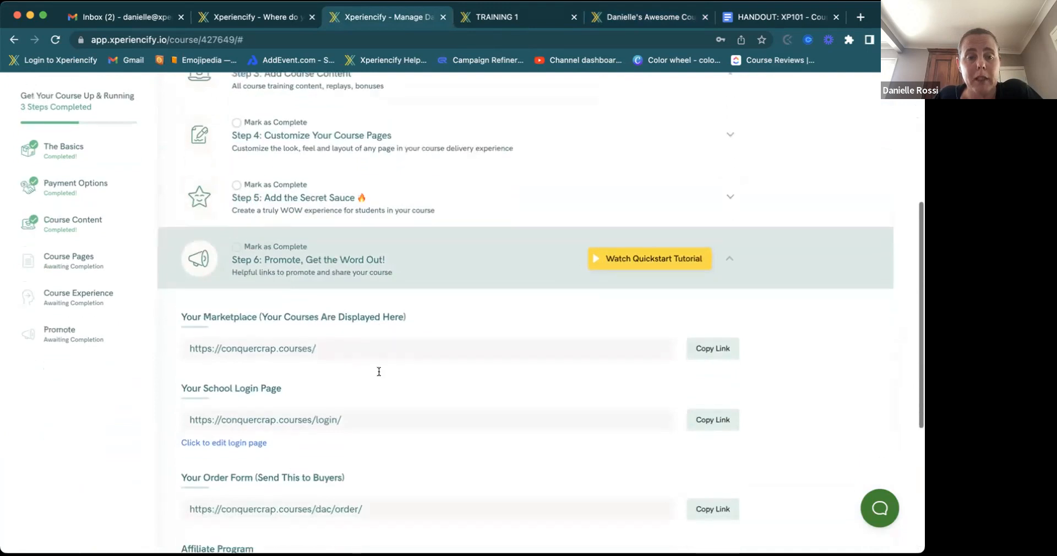
{"action": "scroll", "coordinate": [378, 374], "scroll_direction": "down", "scroll_amount": 1}
{"action": "scroll", "coordinate": [378, 374], "scroll_direction": "up", "scroll_amount": 1}
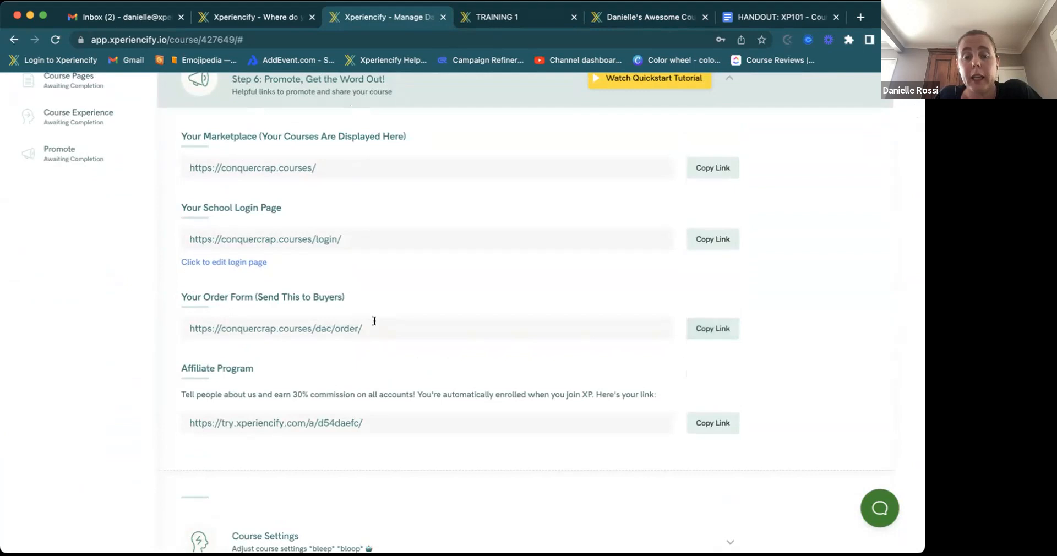
{"action": "left_click_drag", "start_coordinate": [362, 328], "coordinate": [335, 326]}
{"action": "left_click", "coordinate": [375, 327]}
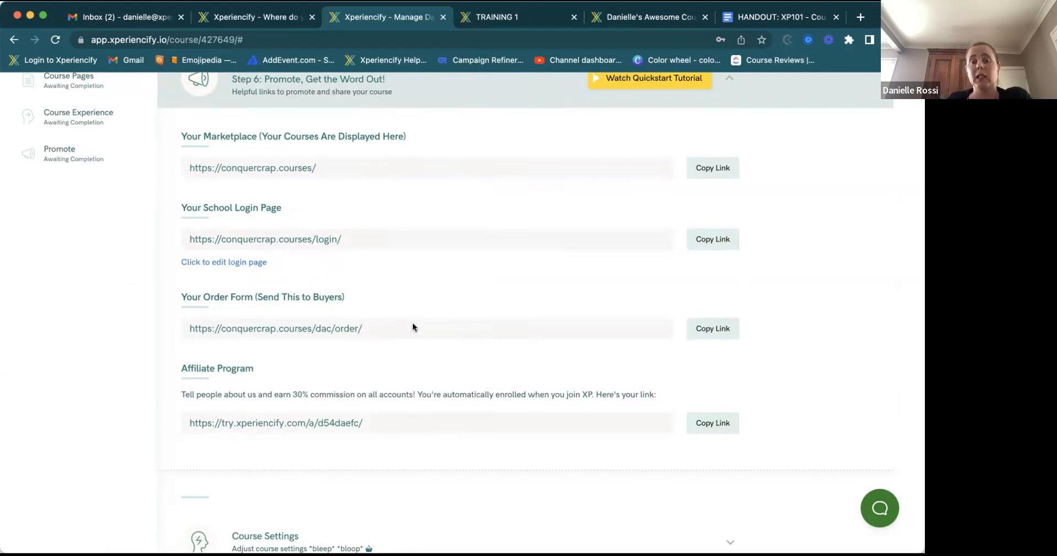
{"action": "scroll", "coordinate": [413, 327], "scroll_direction": "up", "scroll_amount": 10}
{"action": "left_click", "coordinate": [292, 226]}
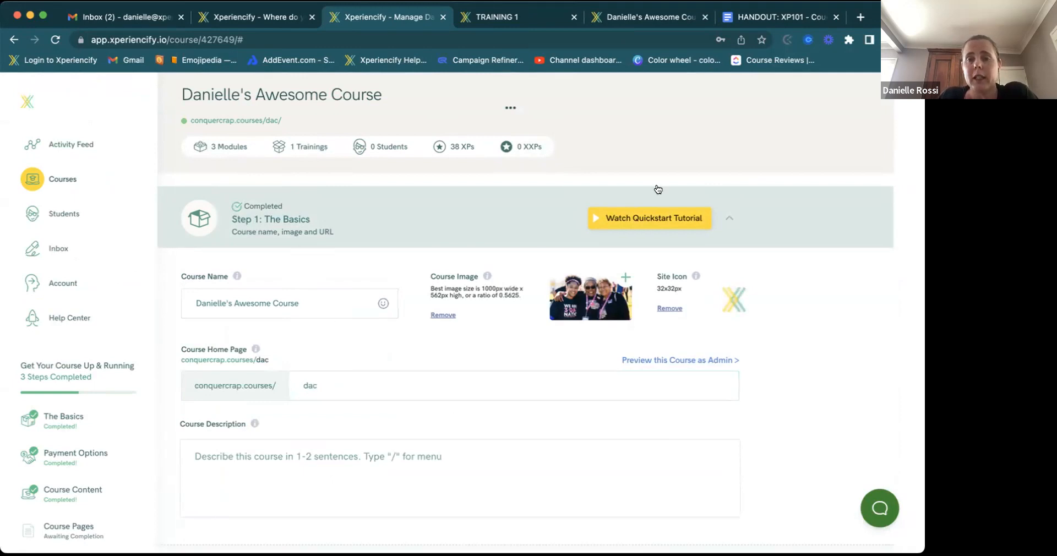
{"action": "left_click", "coordinate": [729, 218]}
{"action": "scroll", "coordinate": [594, 360], "scroll_direction": "down", "scroll_amount": 10}
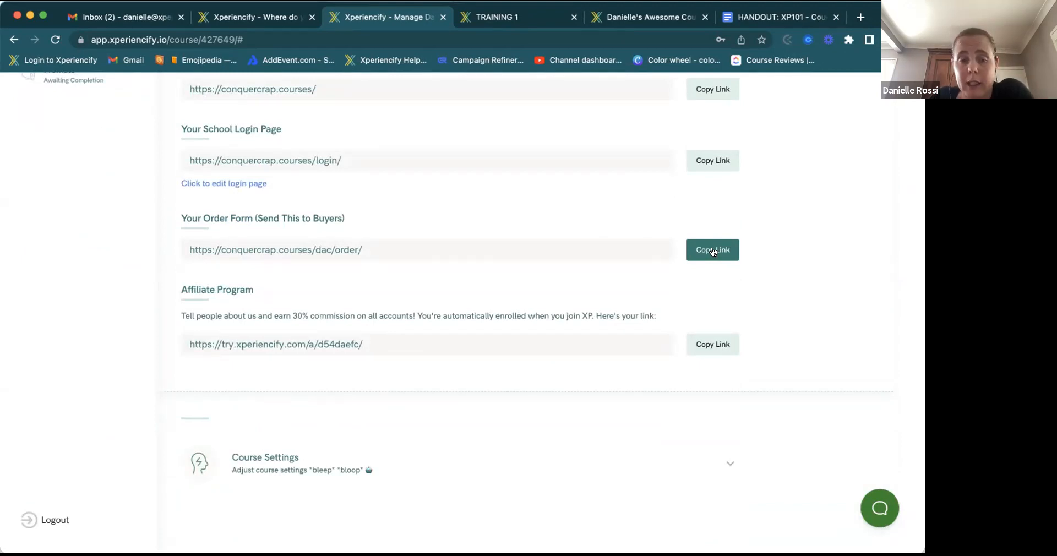
{"action": "scroll", "coordinate": [712, 251], "scroll_direction": "up", "scroll_amount": 5}
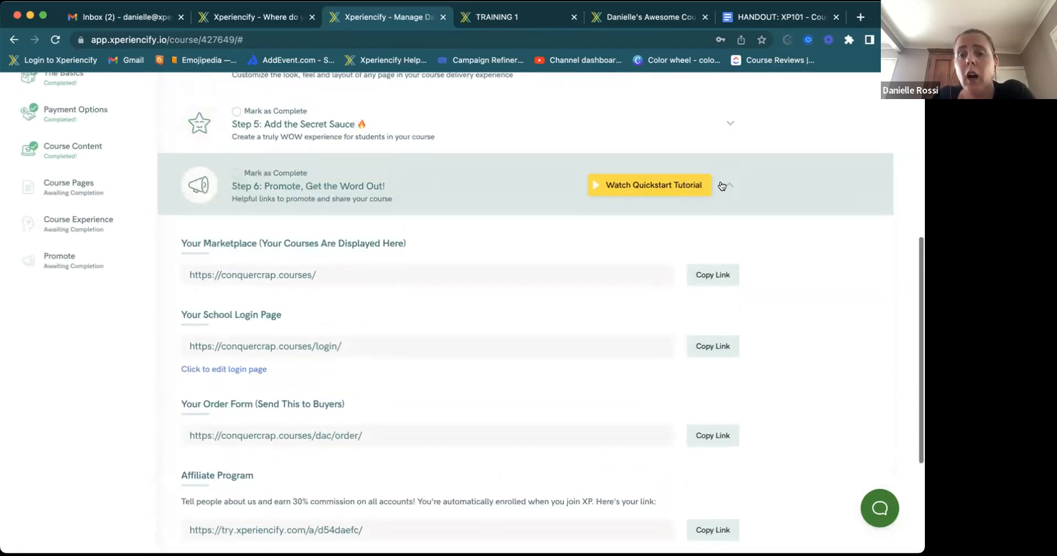
- Collapse Promote and expand Step 5 to review empty Celebrations and the 'When User Added' experience
{"action": "left_click", "coordinate": [722, 191]}
{"action": "left_click", "coordinate": [281, 302]}
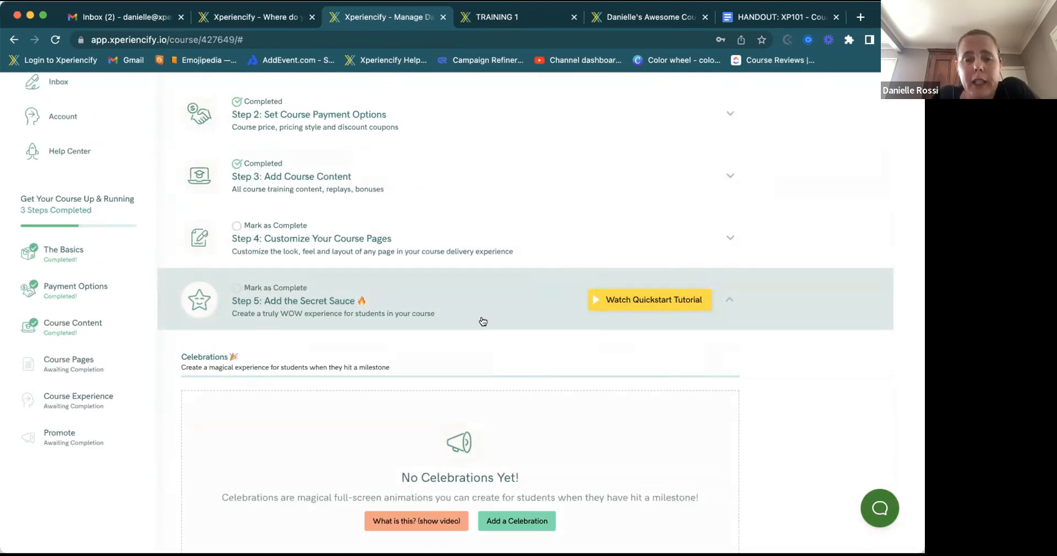
{"action": "scroll", "coordinate": [483, 321], "scroll_direction": "down", "scroll_amount": 3}
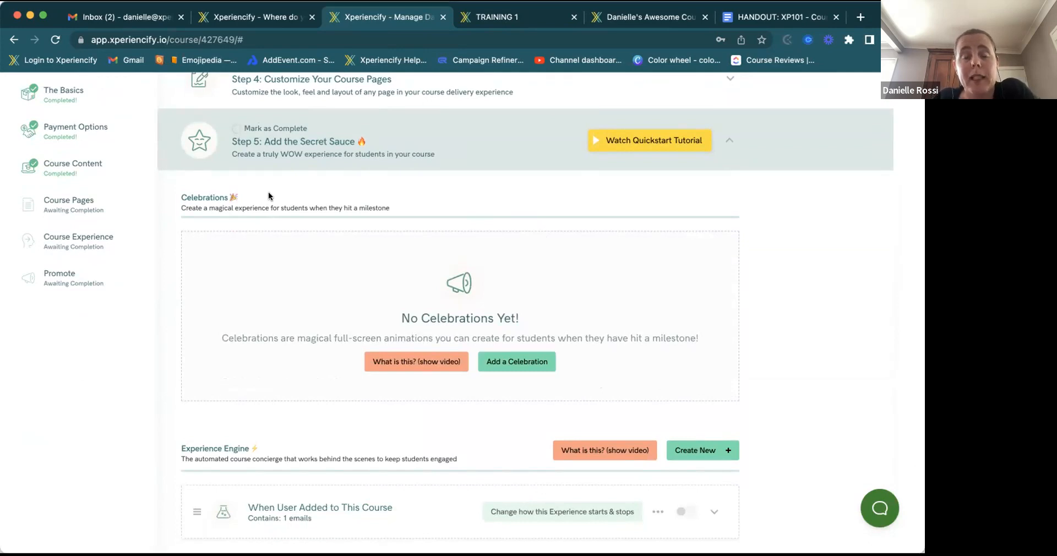
{"action": "scroll", "coordinate": [269, 196], "scroll_direction": "down", "scroll_amount": 5}
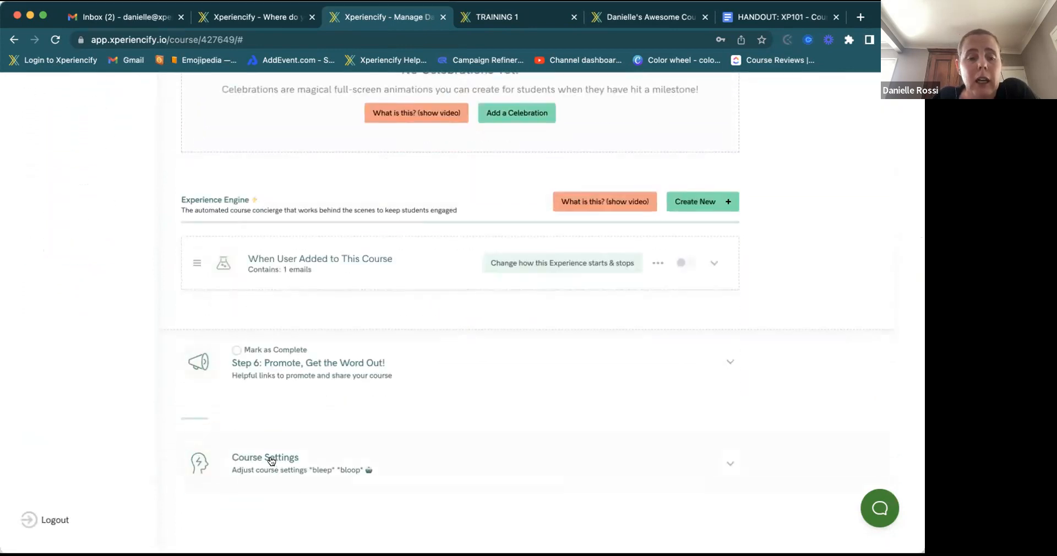
{"action": "scroll", "coordinate": [283, 457], "scroll_direction": "up", "scroll_amount": 3}
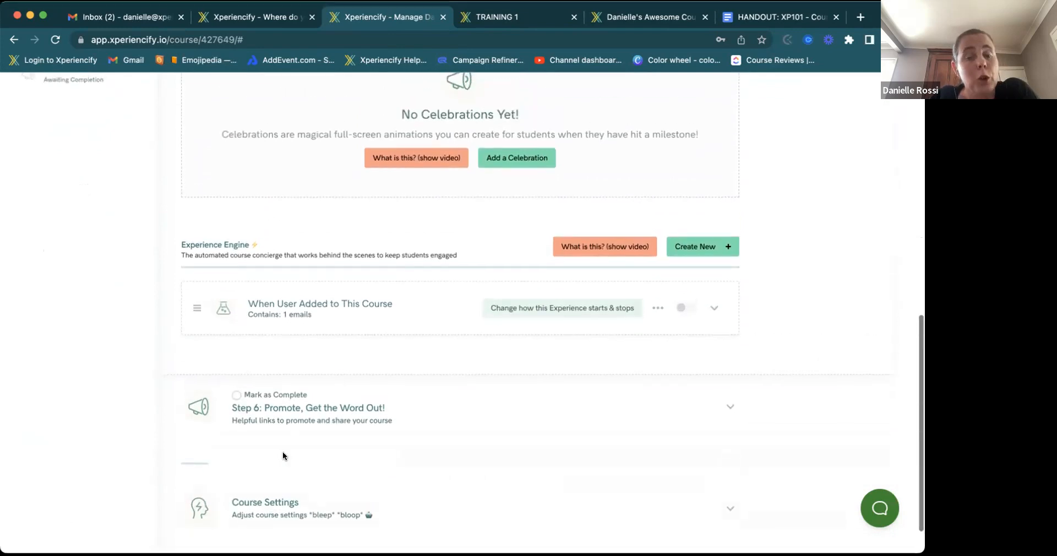
{"action": "scroll", "coordinate": [282, 457], "scroll_direction": "up", "scroll_amount": 1}
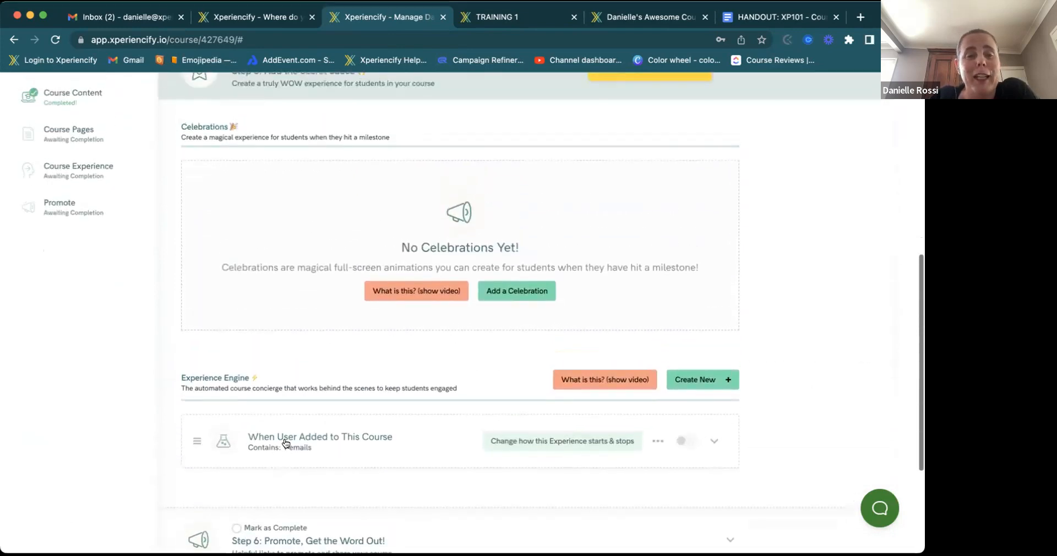
{"action": "scroll", "coordinate": [263, 242], "scroll_direction": "up", "scroll_amount": 2}
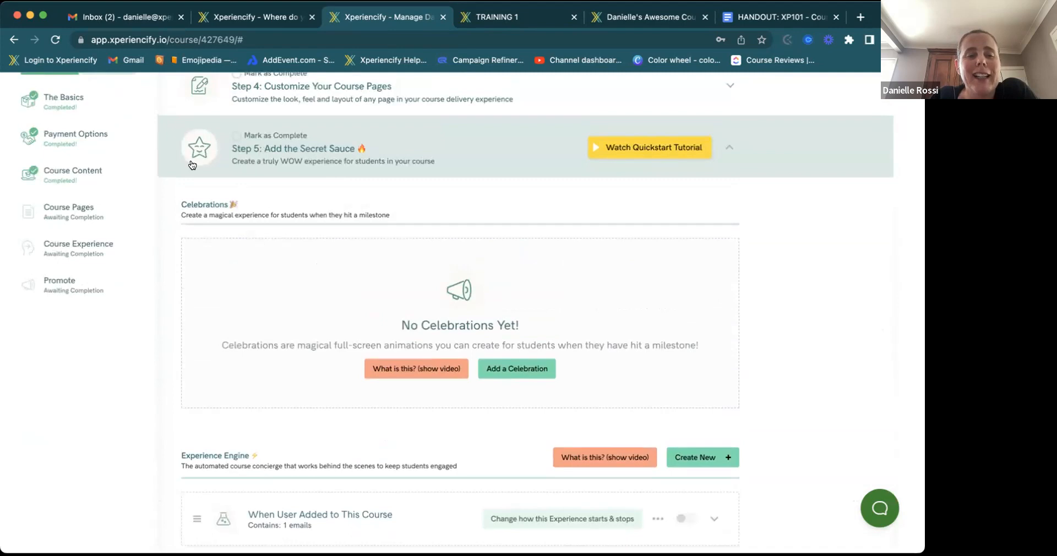
{"action": "scroll", "coordinate": [253, 294], "scroll_direction": "down", "scroll_amount": 3}
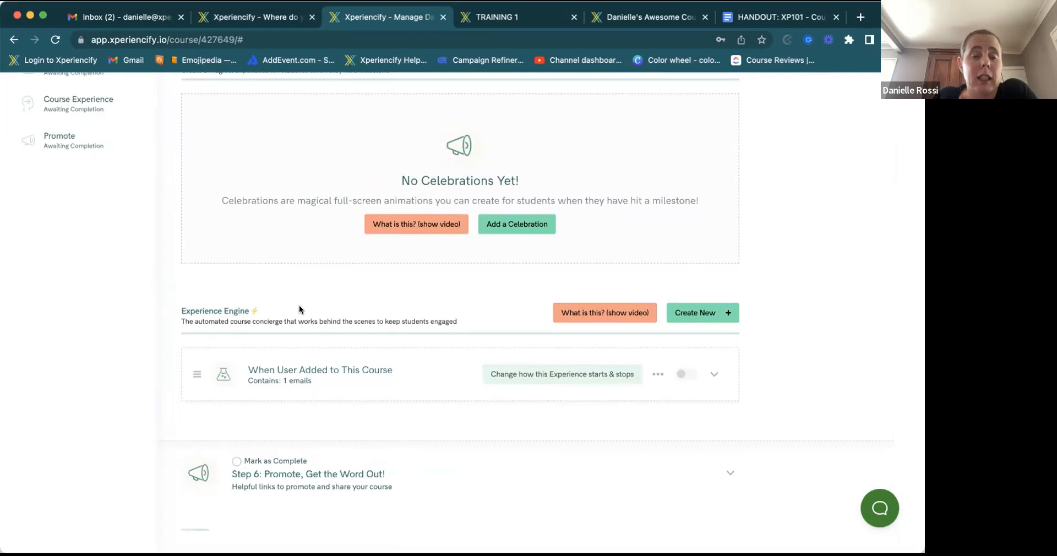
{"action": "scroll", "coordinate": [299, 307], "scroll_direction": "up", "scroll_amount": 2}
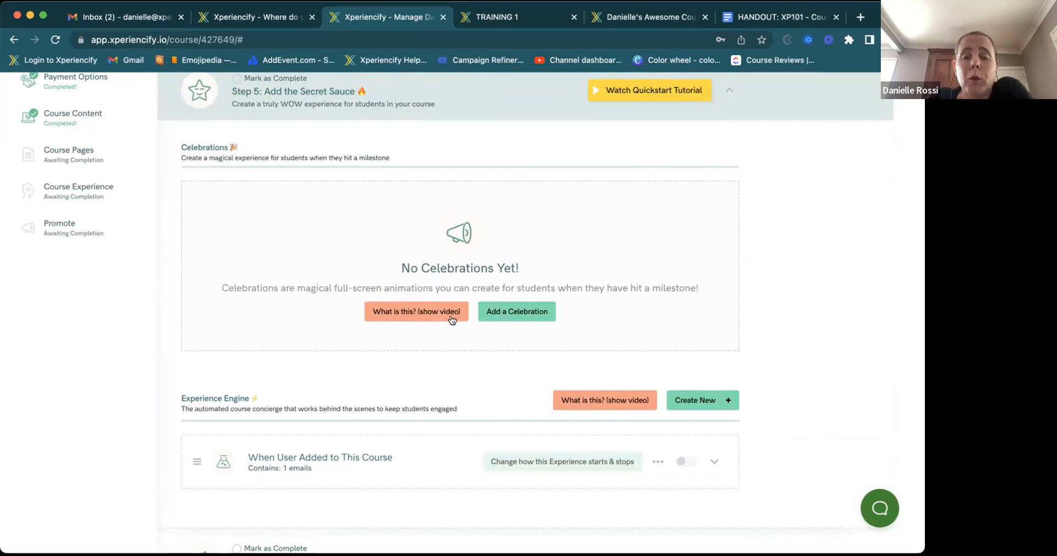
- Add a celebration and browse the Prebuilt gallery, keeping the default confetti and green checkmark design
{"action": "left_click", "coordinate": [527, 311]}
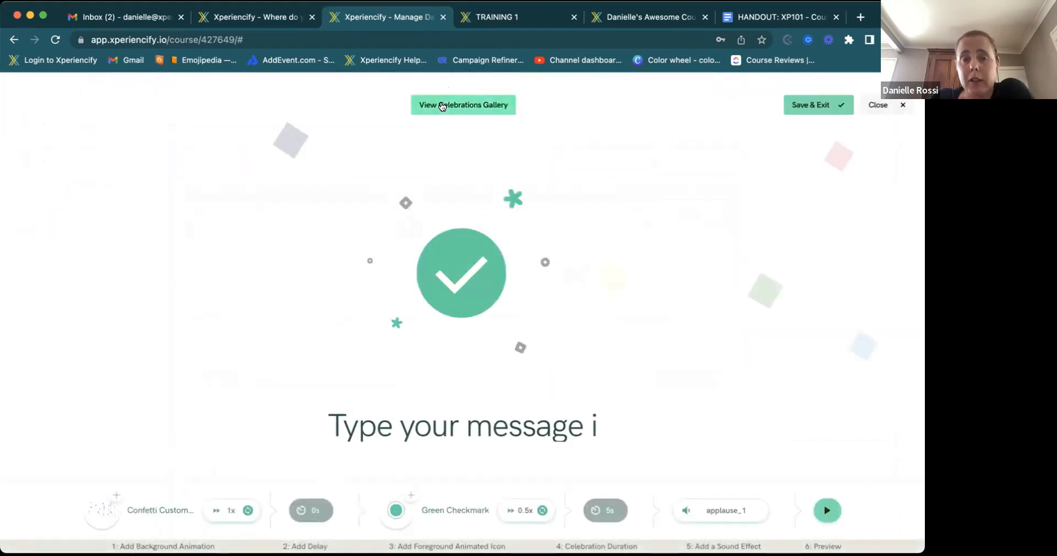
{"action": "left_click", "coordinate": [441, 105]}
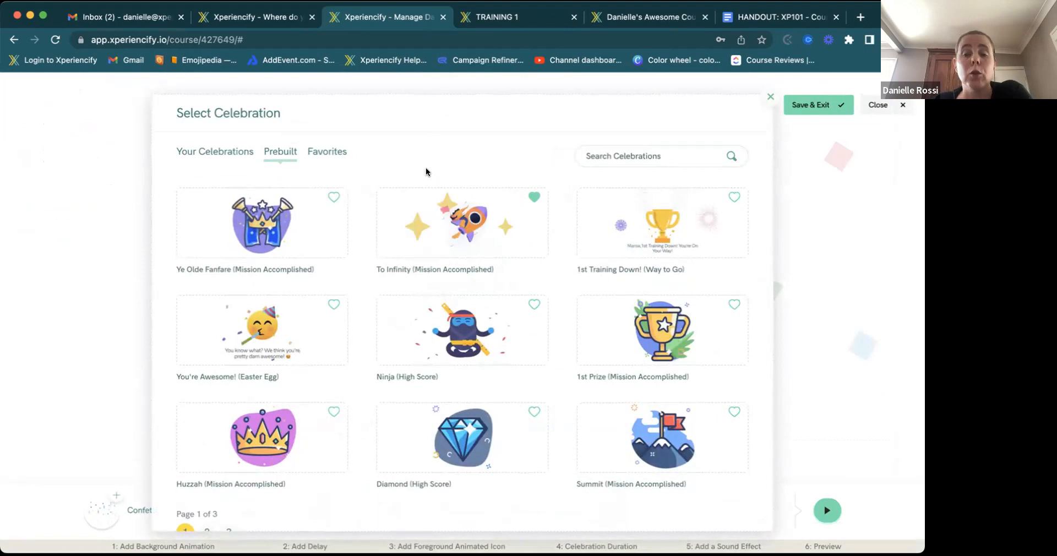
{"action": "mouse_move", "coordinate": [505, 313]}
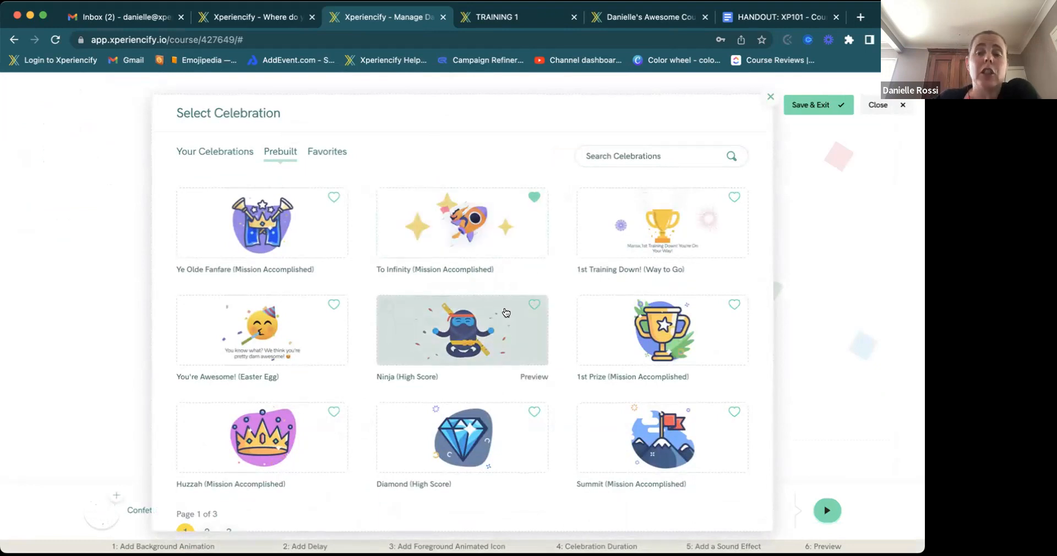
{"action": "scroll", "coordinate": [536, 380], "scroll_direction": "down", "scroll_amount": 1}
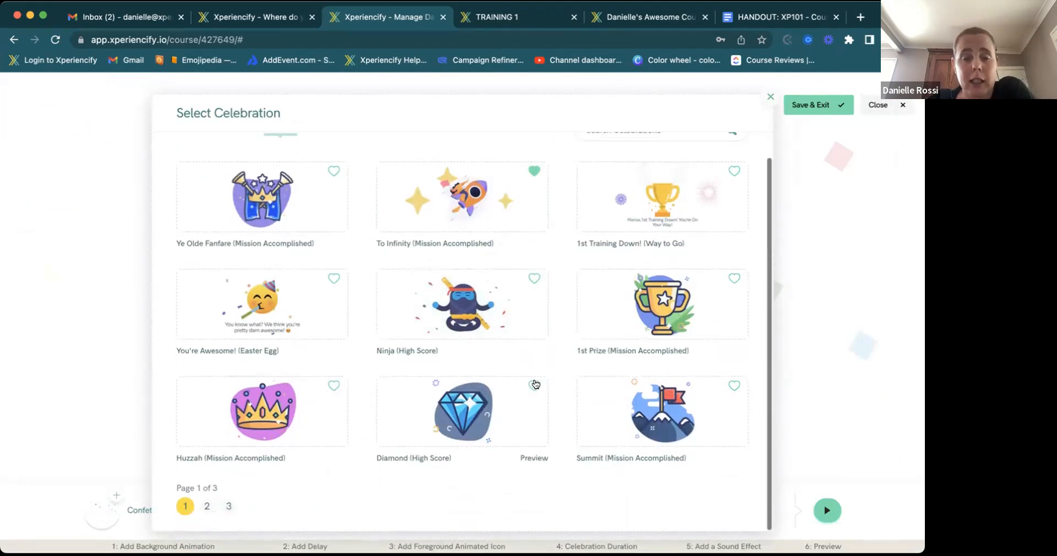
{"action": "scroll", "coordinate": [536, 385], "scroll_direction": "up", "scroll_amount": 1}
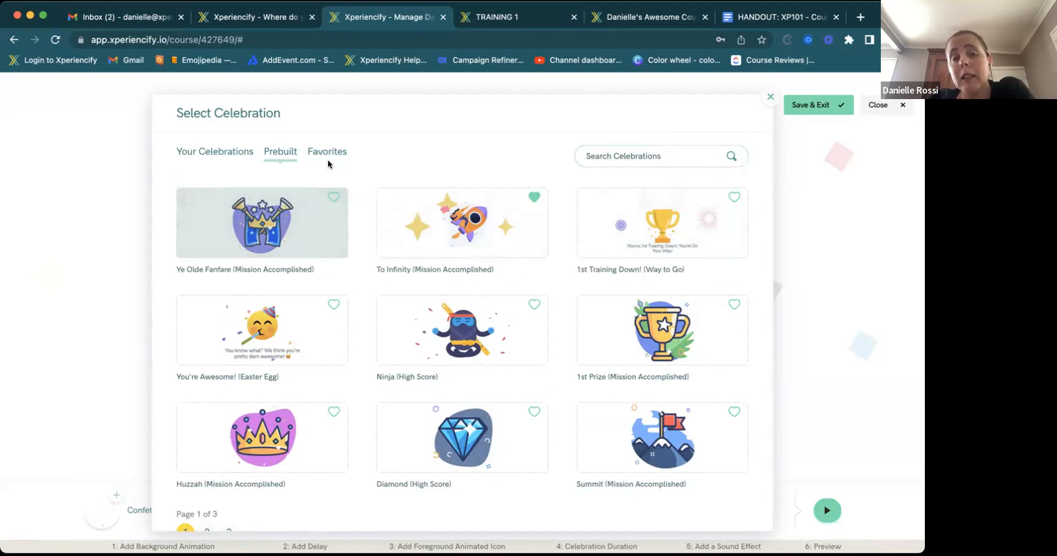
{"action": "left_click", "coordinate": [770, 97]}
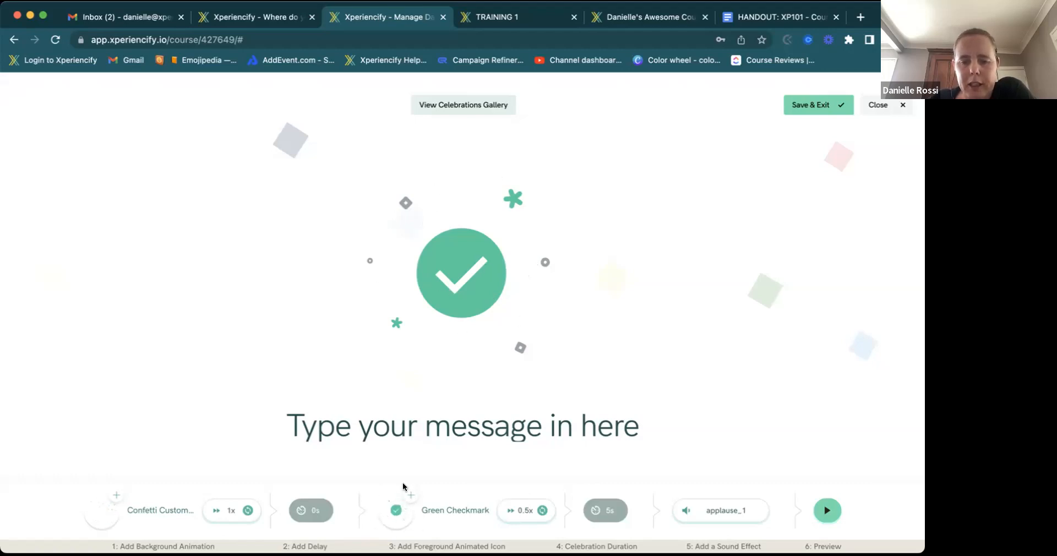
{"action": "left_click", "coordinate": [395, 510]}
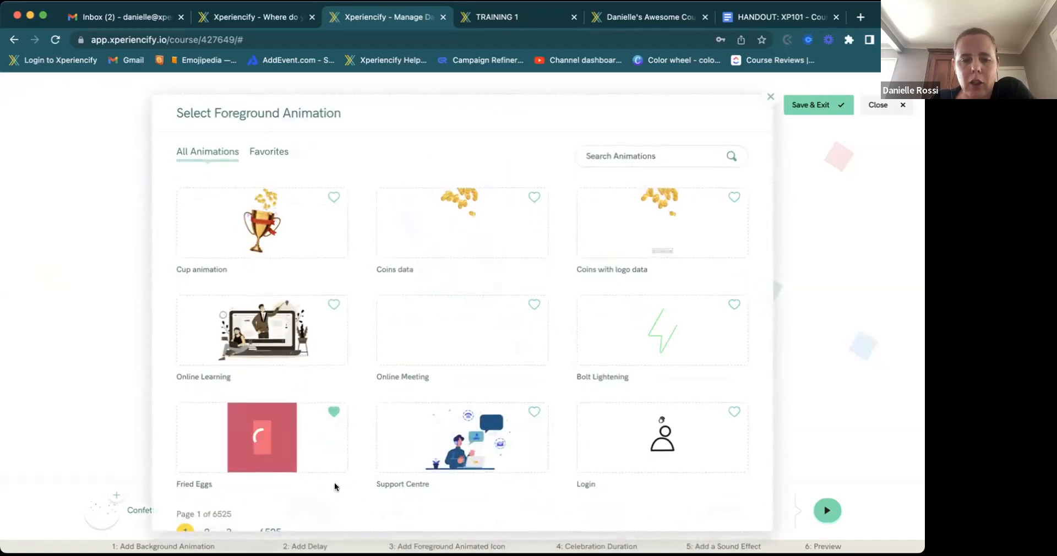
{"action": "scroll", "coordinate": [263, 479], "scroll_direction": "down", "scroll_amount": 2}
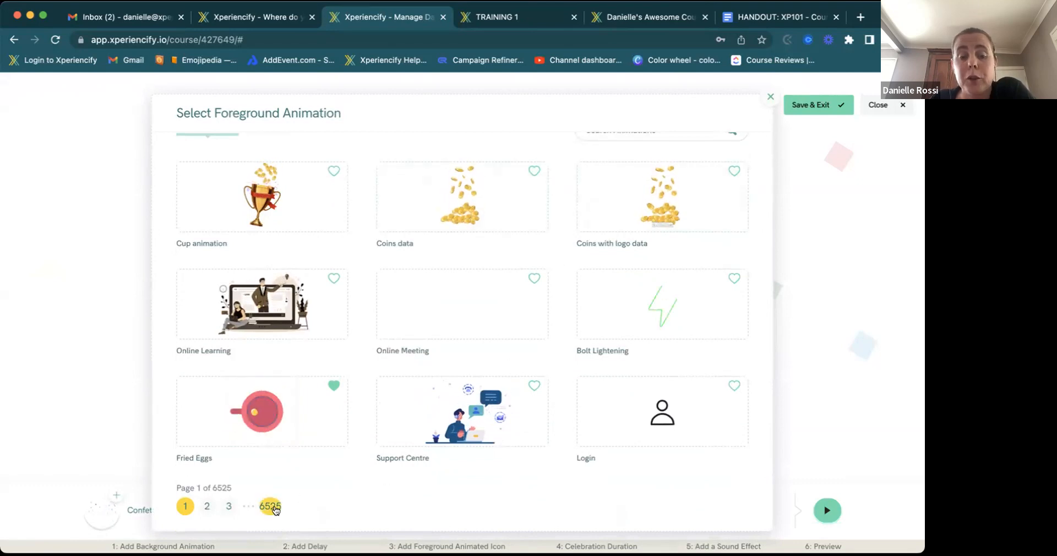
{"action": "scroll", "coordinate": [380, 308], "scroll_direction": "up", "scroll_amount": 1}
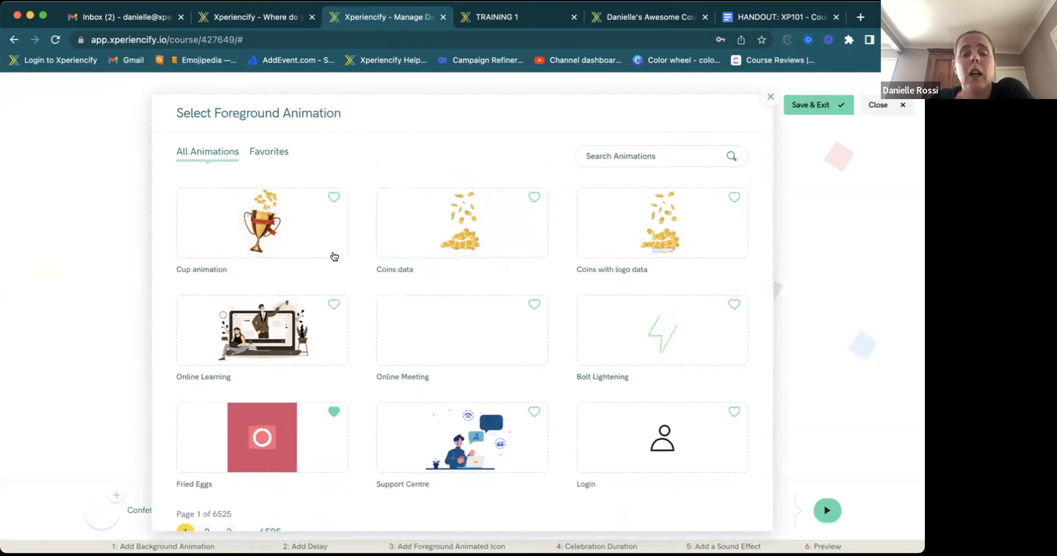
{"action": "left_click", "coordinate": [626, 156]}
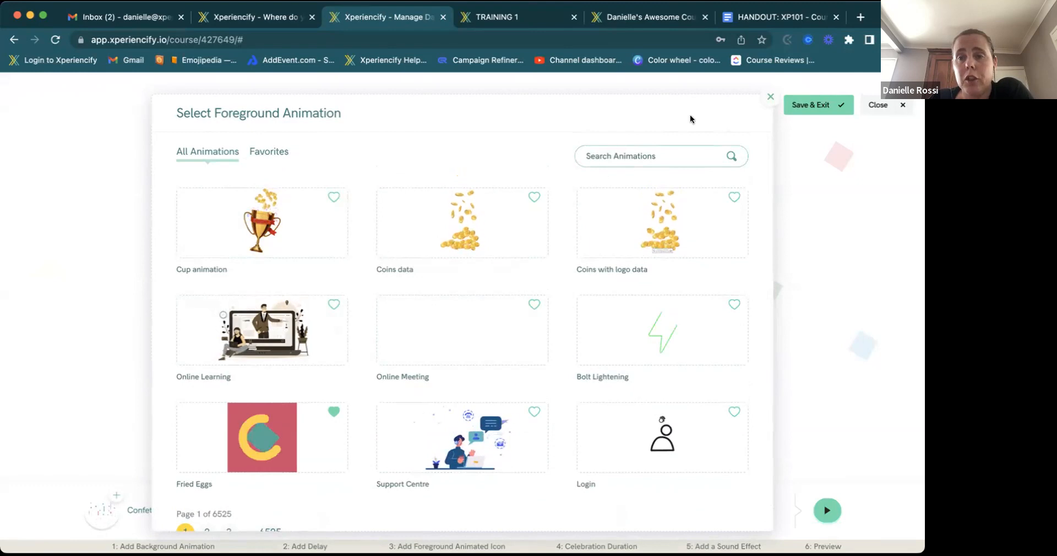
{"action": "left_click", "coordinate": [761, 102]}
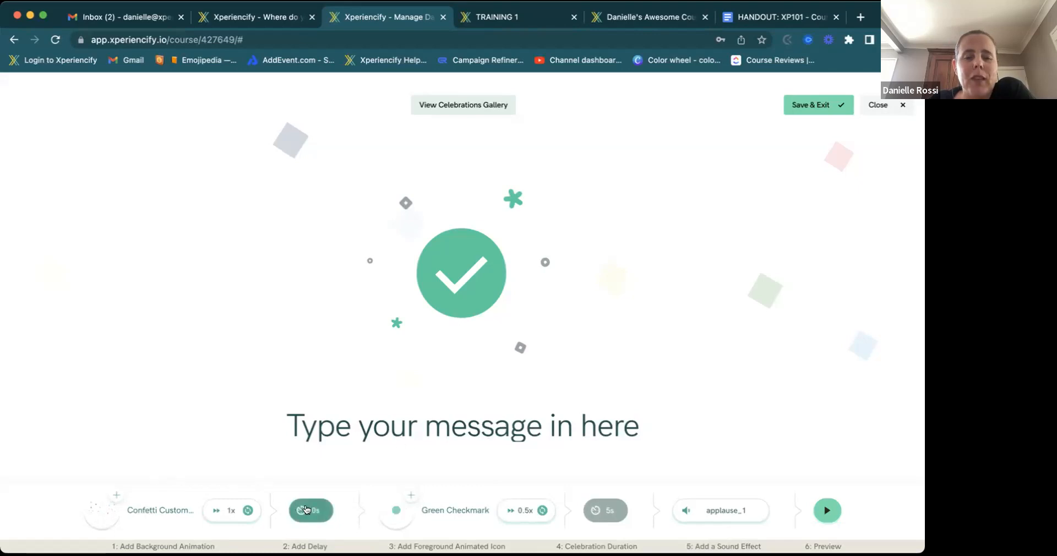
- Insert the First Name token into the celebration message and preview the result
{"action": "left_click_drag", "start_coordinate": [640, 425], "coordinate": [154, 407]}
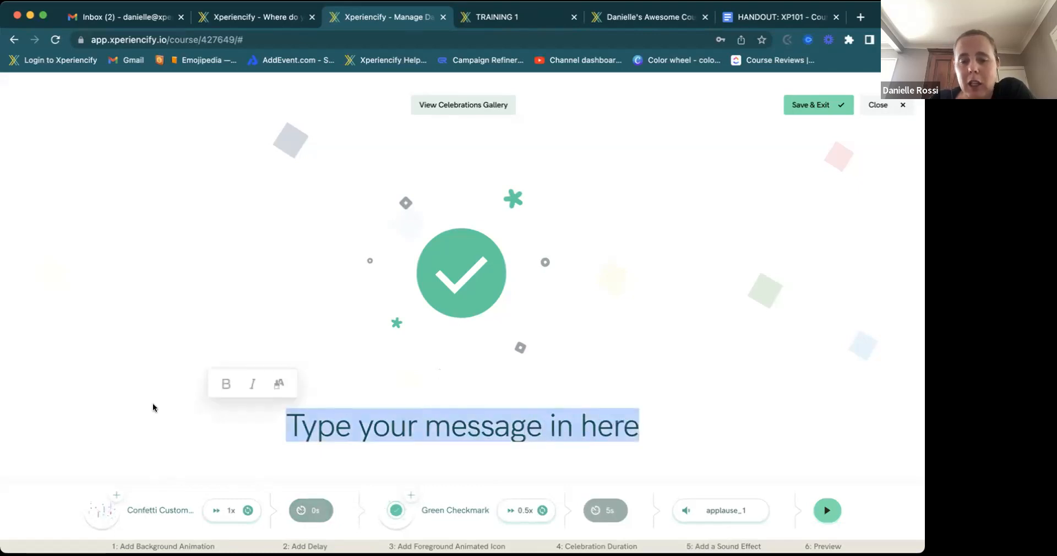
{"action": "left_click", "coordinate": [643, 432]}
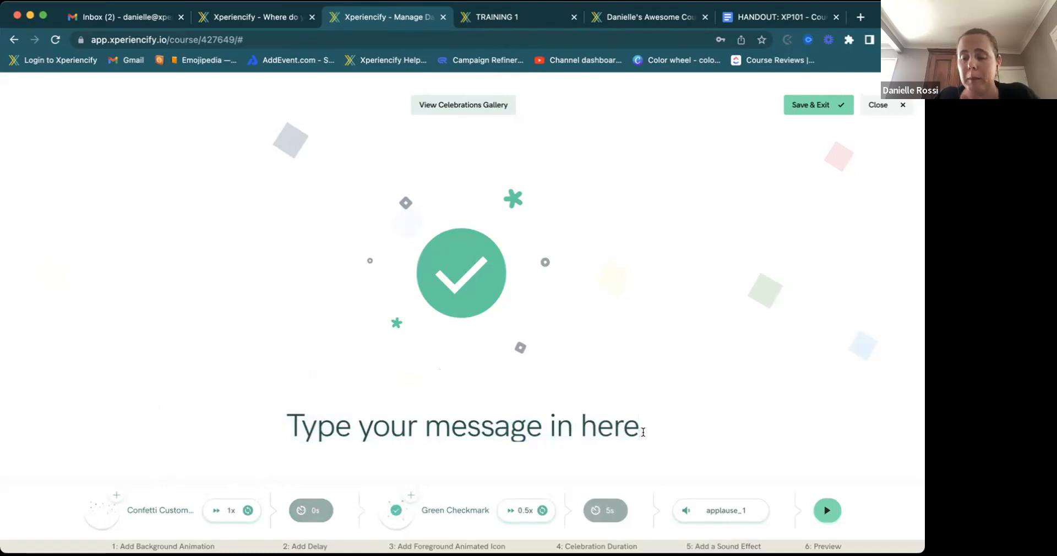
{"action": "type", "text": "/"}
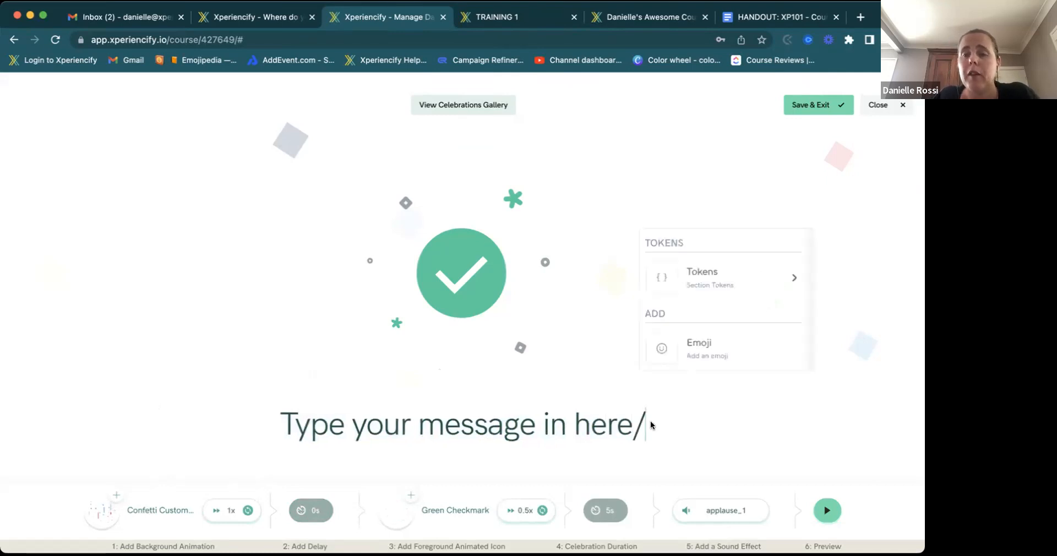
{"action": "left_click", "coordinate": [691, 281]}
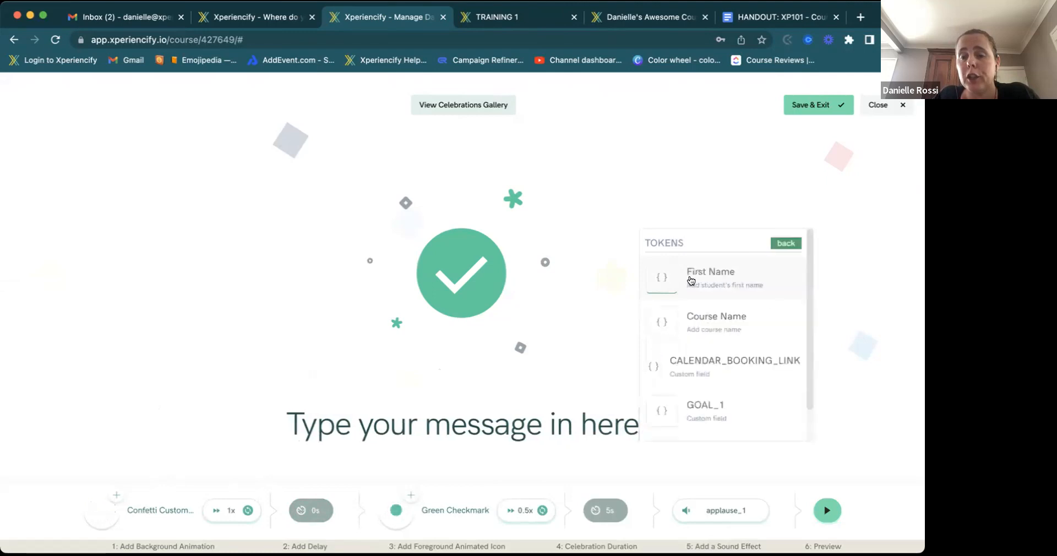
{"action": "left_click", "coordinate": [697, 278]}
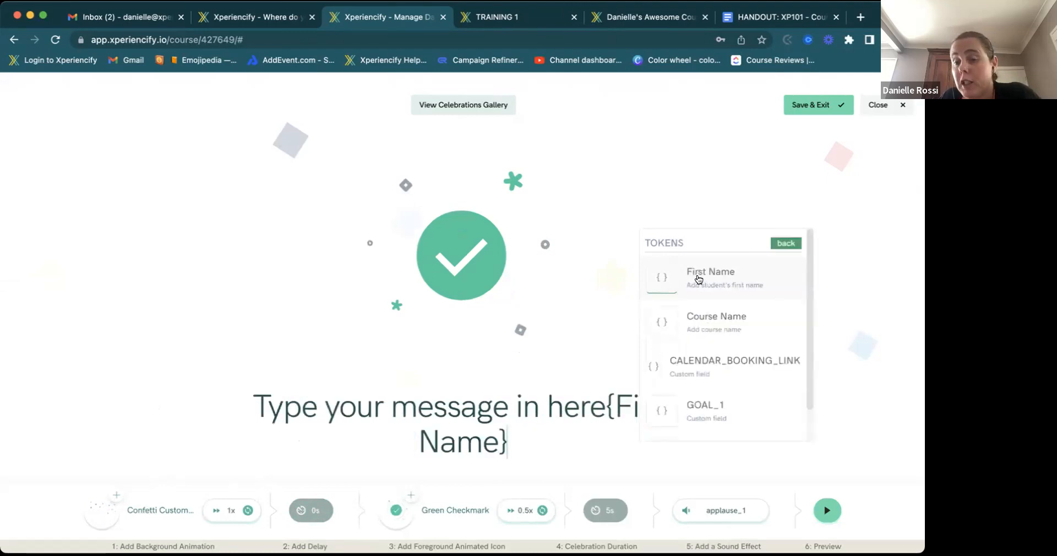
{"action": "left_click", "coordinate": [604, 401]}
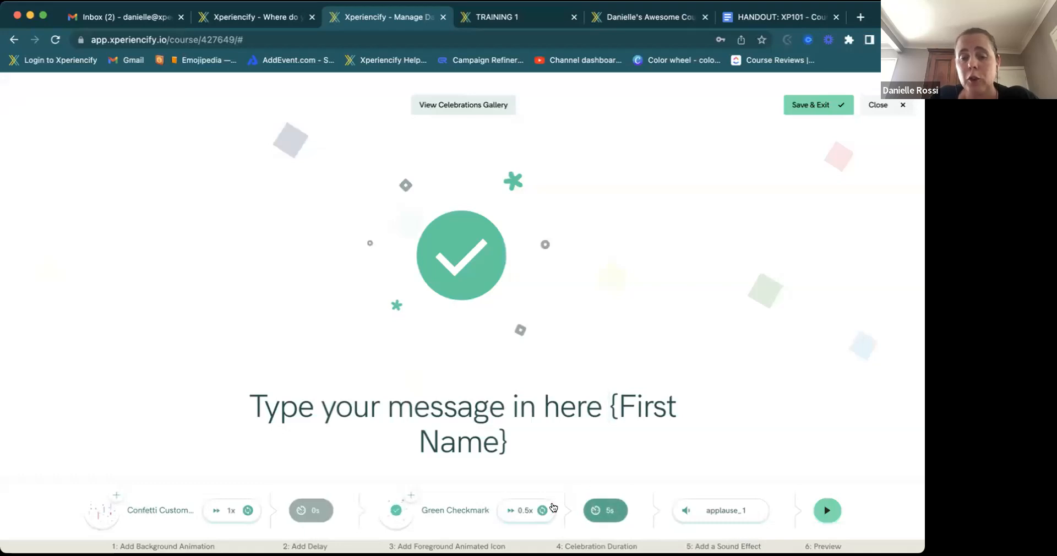
{"action": "left_click", "coordinate": [513, 510]}
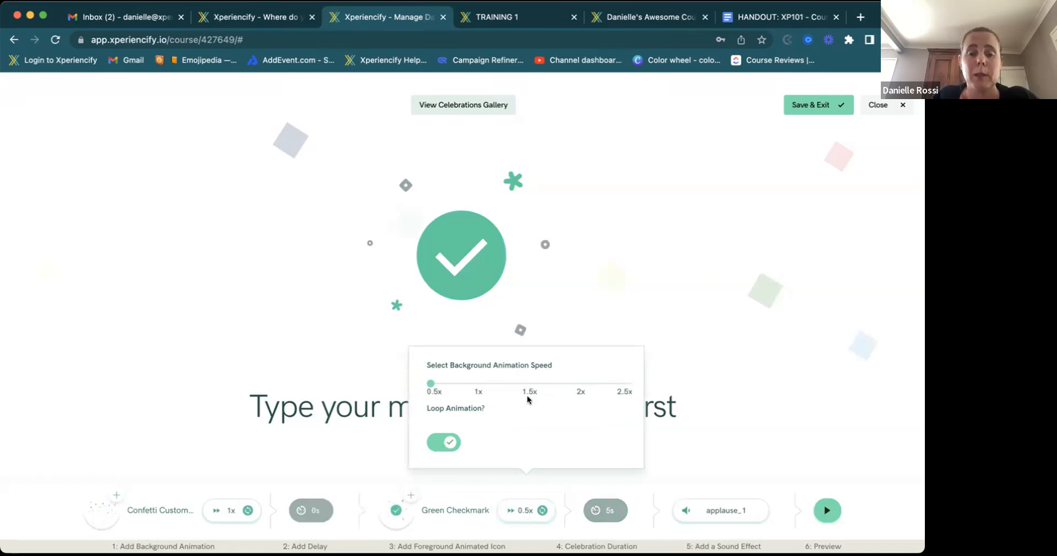
{"action": "left_click", "coordinate": [663, 267]}
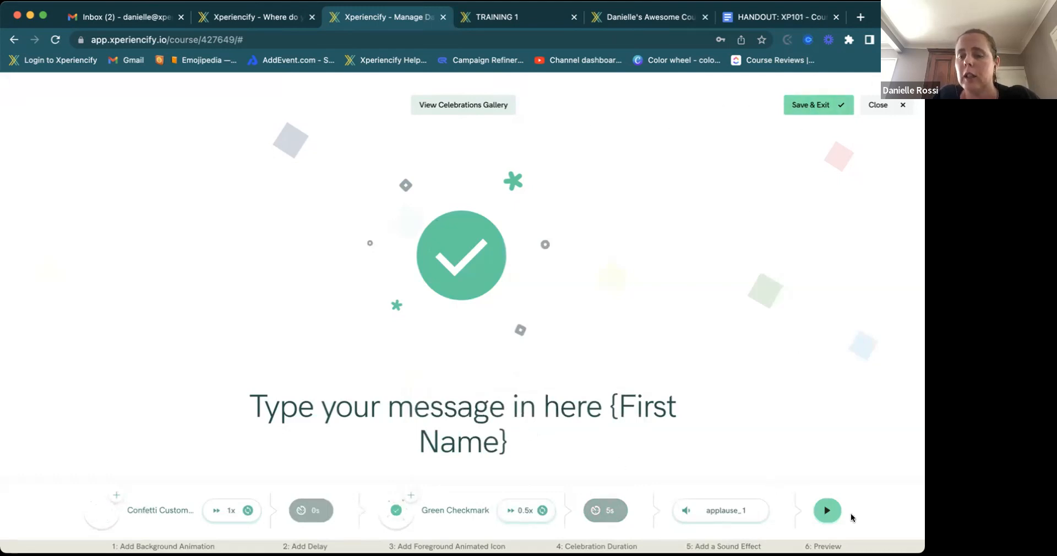
{"action": "left_click", "coordinate": [826, 510]}
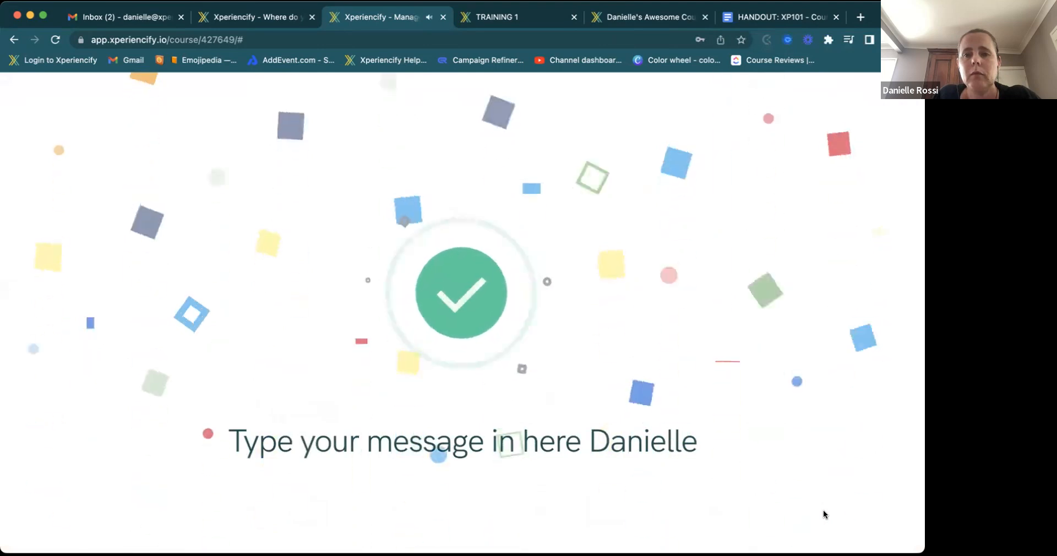
- Save and exit the celebration, naming it 'Goal 1'
{"action": "left_click", "coordinate": [808, 106]}
{"action": "left_click_drag", "start_coordinate": [370, 330], "coordinate": [209, 336]}
{"action": "type", "text": "Goal 1"}
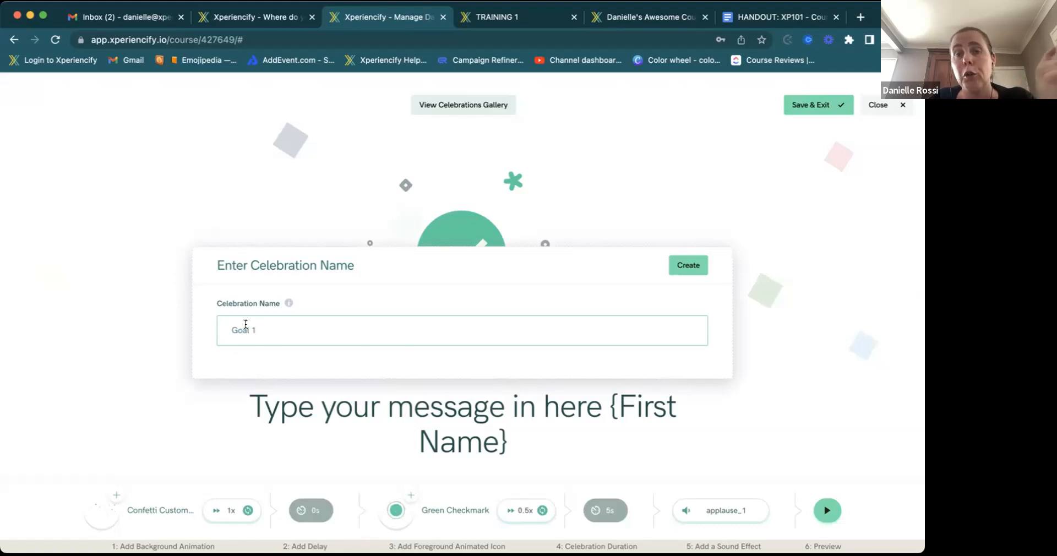
- Create the Goal 1 celebration, toggle it on and off, and add a new trigger event
{"action": "left_click", "coordinate": [687, 266]}
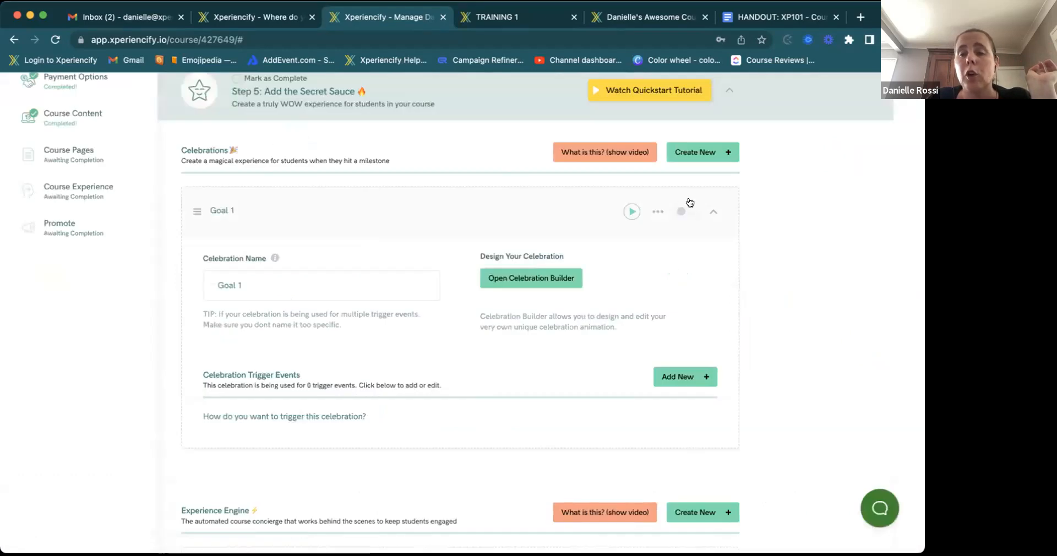
{"action": "left_click", "coordinate": [688, 214]}
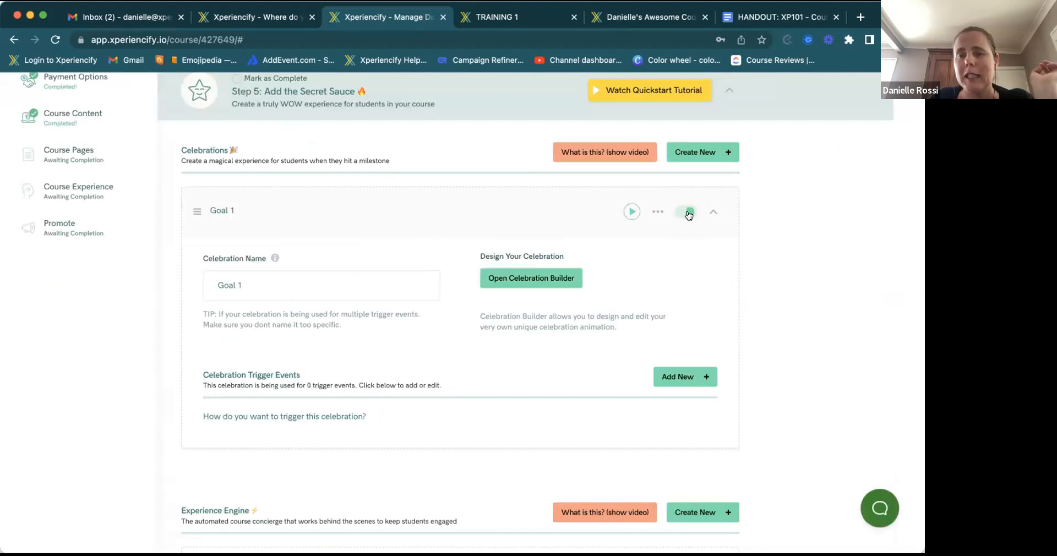
{"action": "left_click", "coordinate": [684, 214]}
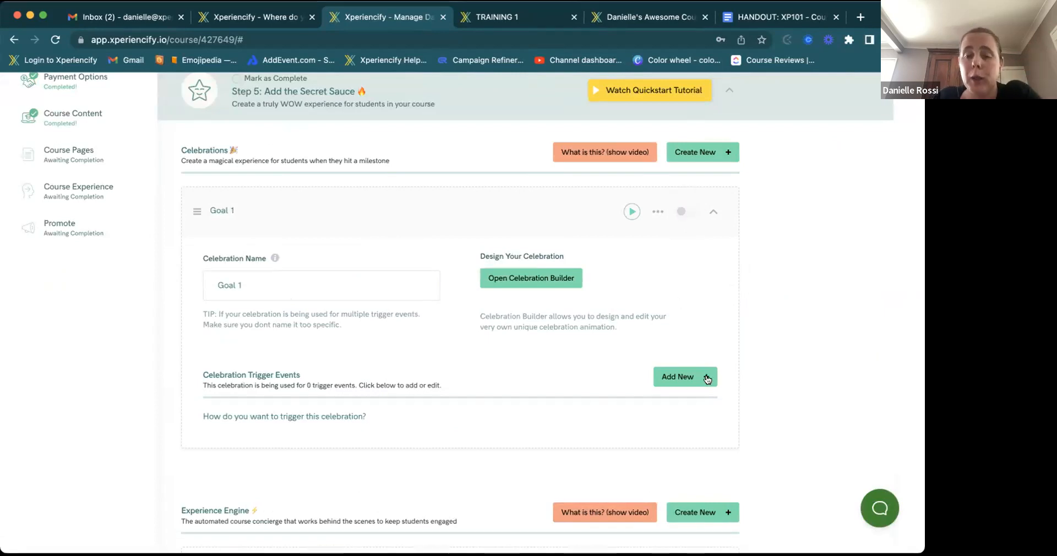
{"action": "left_click", "coordinate": [672, 380]}
{"action": "scroll", "coordinate": [463, 384], "scroll_direction": "down", "scroll_amount": 2}
{"action": "scroll", "coordinate": [464, 380], "scroll_direction": "down", "scroll_amount": 2}
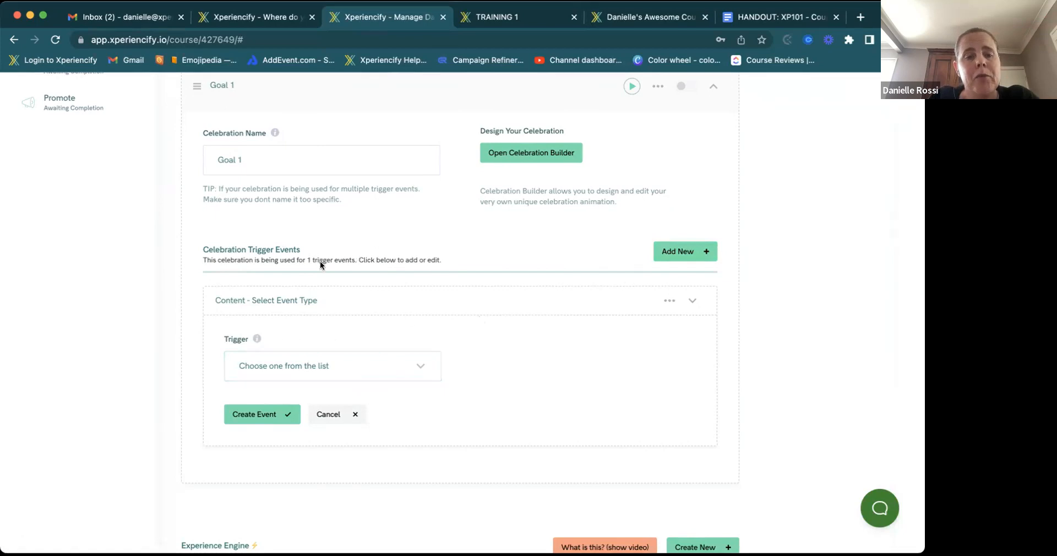
- Set Goal 1's trigger to Earned Points with XP as the points type
{"action": "left_click", "coordinate": [342, 368]}
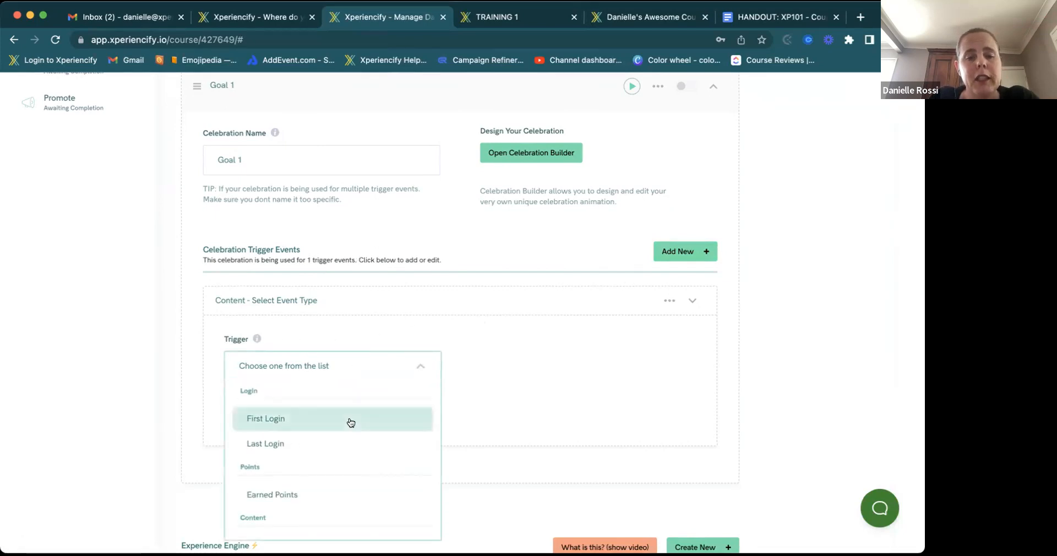
{"action": "scroll", "coordinate": [351, 422], "scroll_direction": "down", "scroll_amount": 3}
{"action": "scroll", "coordinate": [350, 423], "scroll_direction": "up", "scroll_amount": 3}
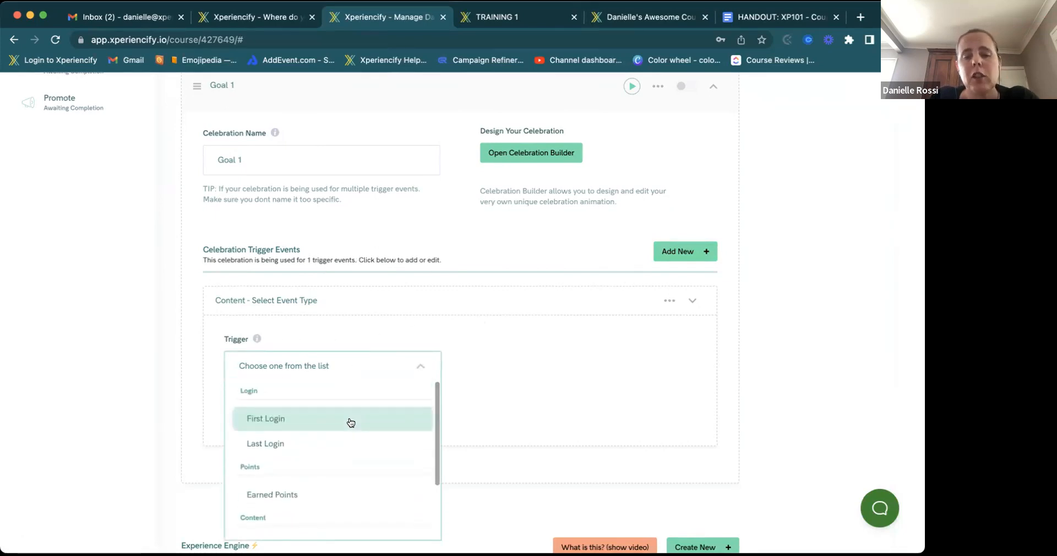
{"action": "scroll", "coordinate": [351, 423], "scroll_direction": "down", "scroll_amount": 1}
{"action": "scroll", "coordinate": [350, 422], "scroll_direction": "down", "scroll_amount": 2}
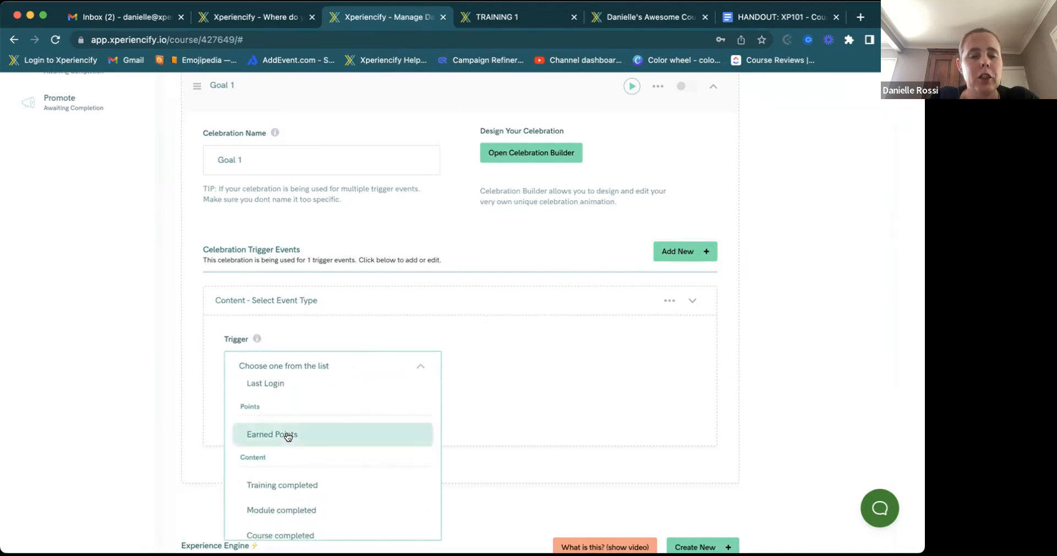
{"action": "left_click", "coordinate": [287, 434]}
{"action": "left_click", "coordinate": [352, 369]}
{"action": "scroll", "coordinate": [338, 462], "scroll_direction": "down", "scroll_amount": 2}
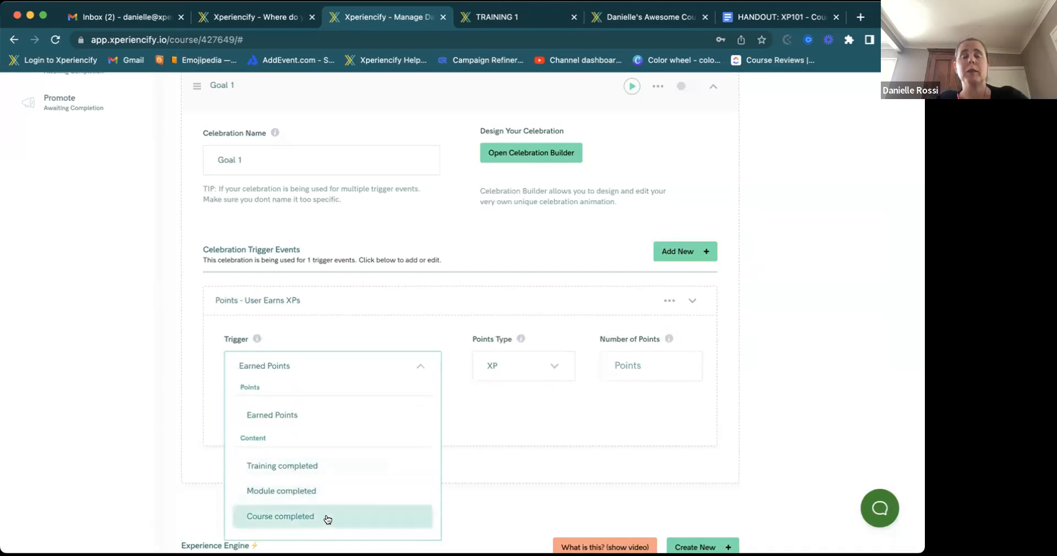
{"action": "left_click", "coordinate": [523, 422]}
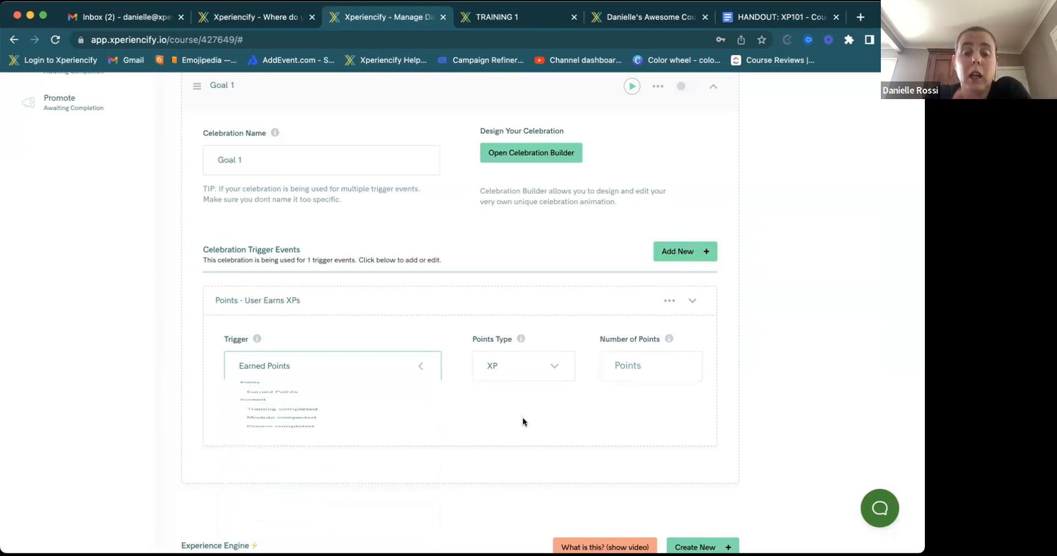
{"action": "left_click", "coordinate": [259, 412]}
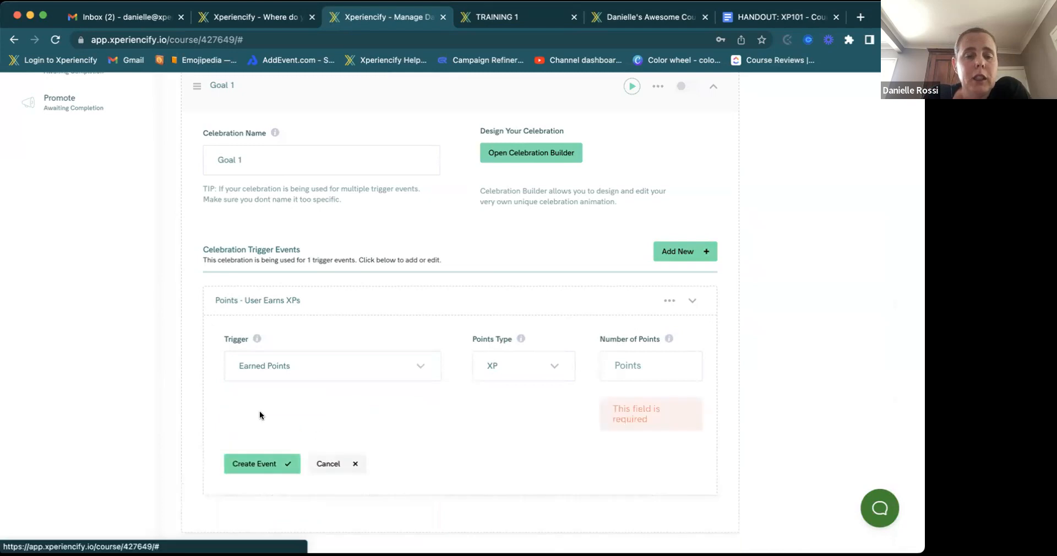
{"action": "left_click", "coordinate": [521, 368]}
{"action": "left_click", "coordinate": [659, 361]}
- Enter 5 points to create the 'Earns 5 XPs' trigger, then switch Goal 1 on
{"action": "type", "text": "5"}
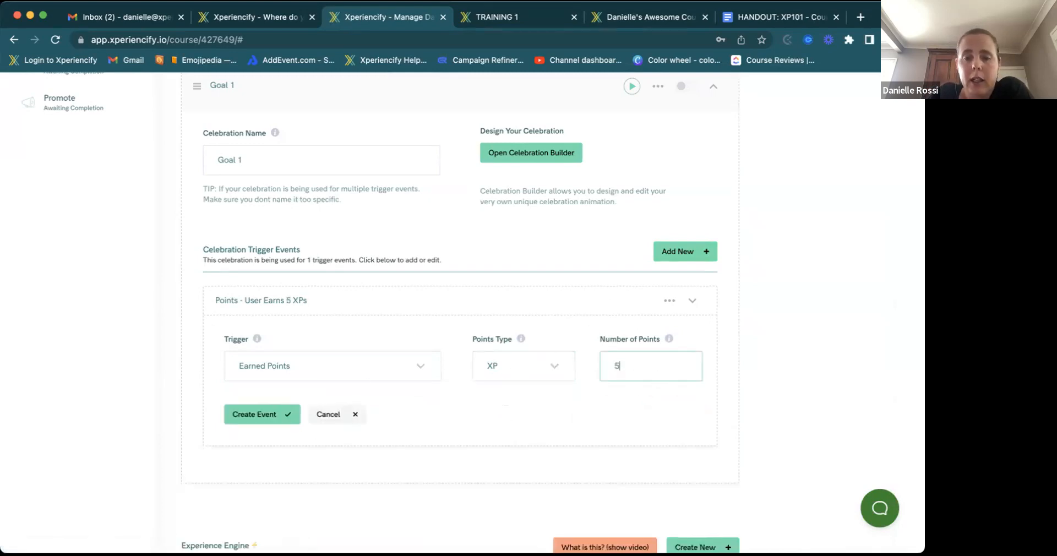
{"action": "left_click", "coordinate": [255, 416]}
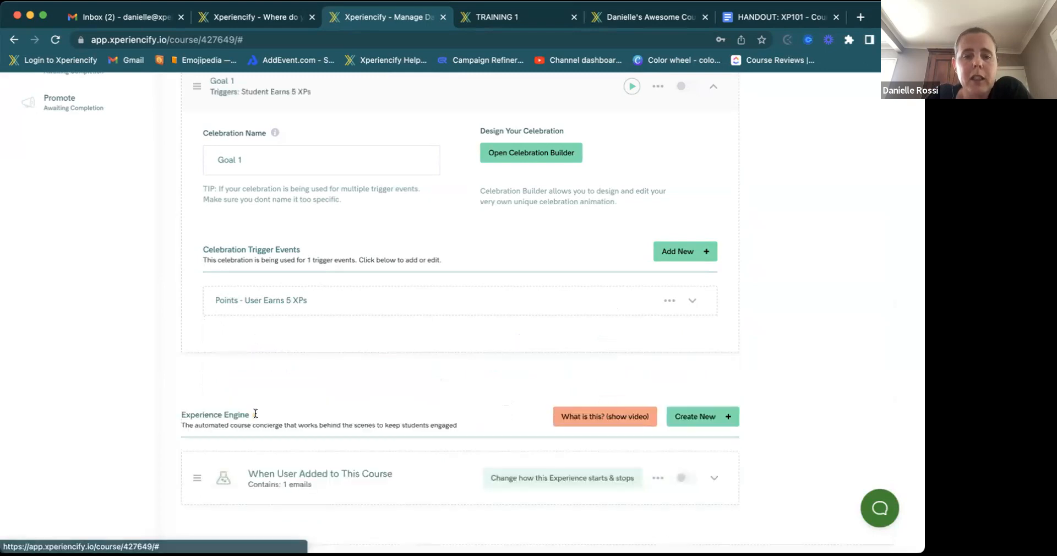
{"action": "scroll", "coordinate": [636, 168], "scroll_direction": "up", "scroll_amount": 2}
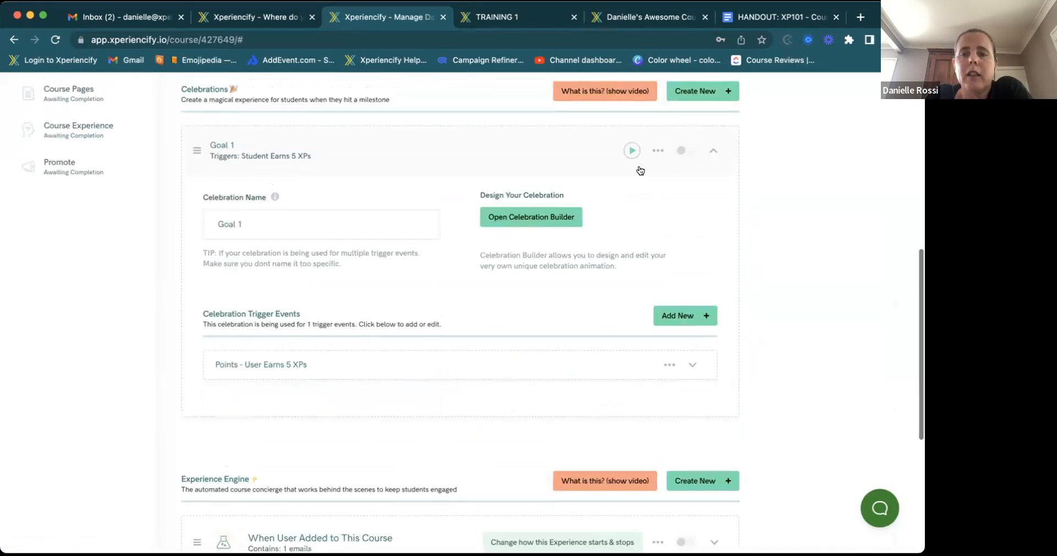
{"action": "left_click", "coordinate": [686, 152]}
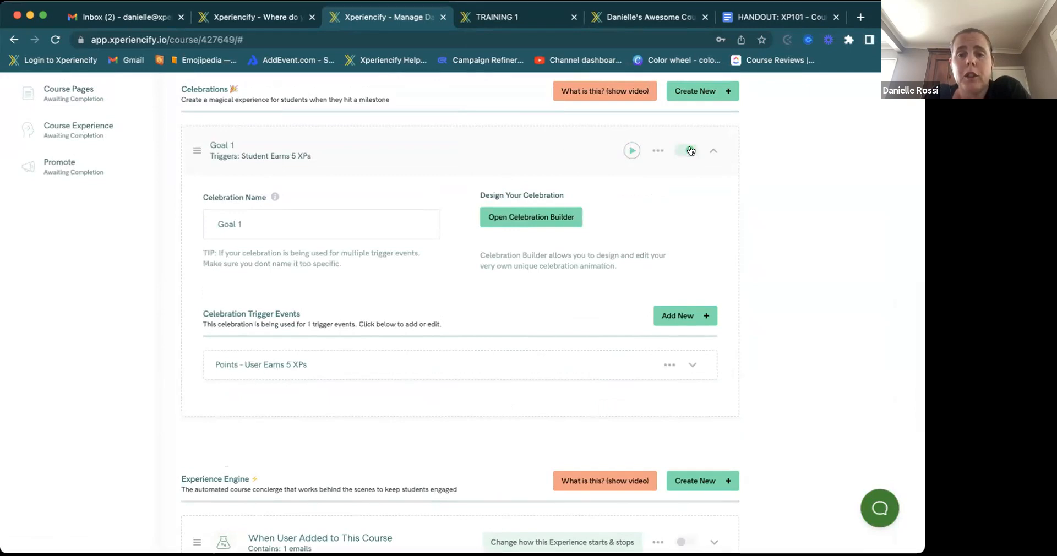
{"action": "left_click", "coordinate": [711, 152]}
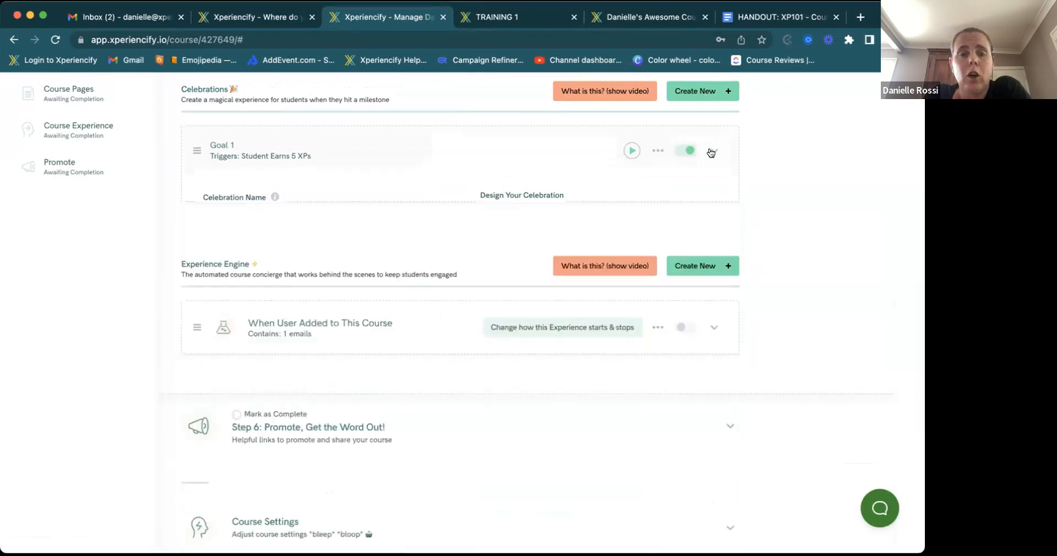
- Create a second celebration named 'You're Doing Awesome! (Keep Going)' and preview it
{"action": "left_click", "coordinate": [697, 92]}
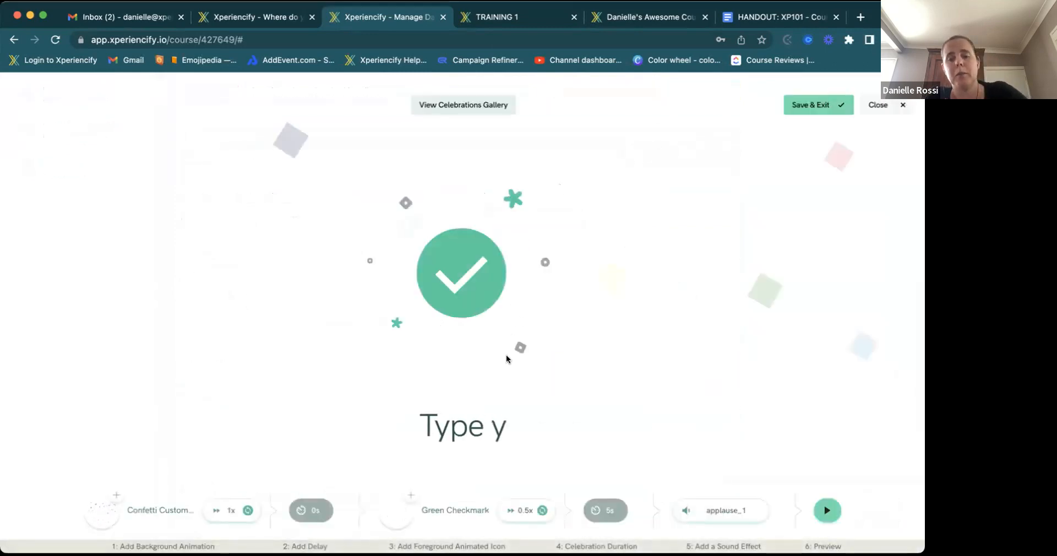
{"action": "left_click", "coordinate": [804, 112]}
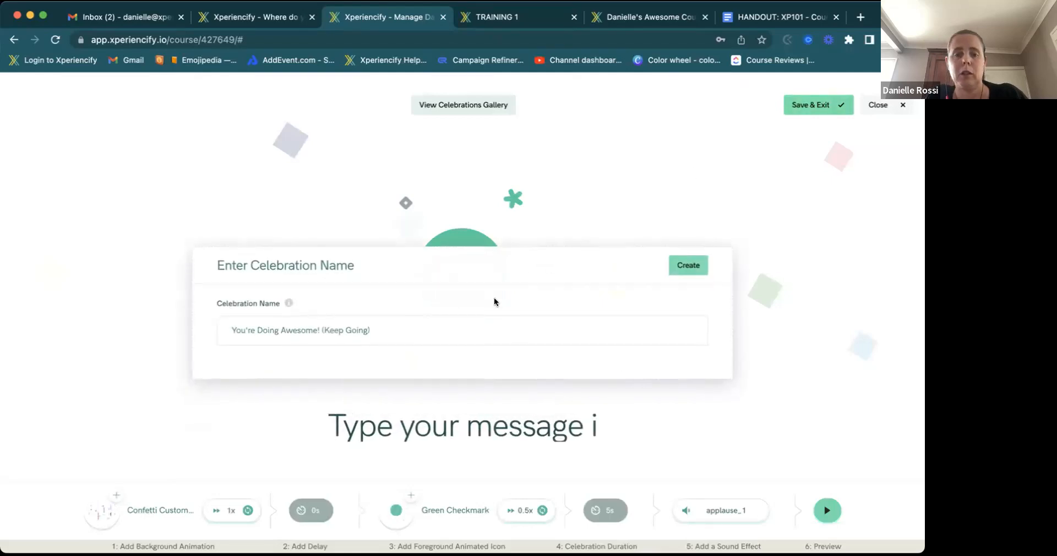
{"action": "left_click", "coordinate": [688, 265]}
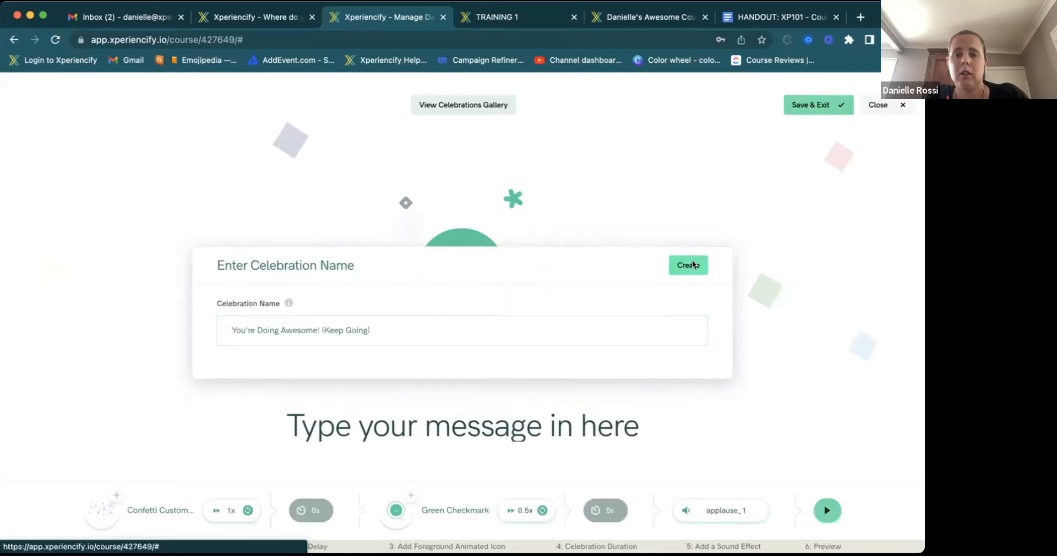
{"action": "left_click", "coordinate": [710, 152]}
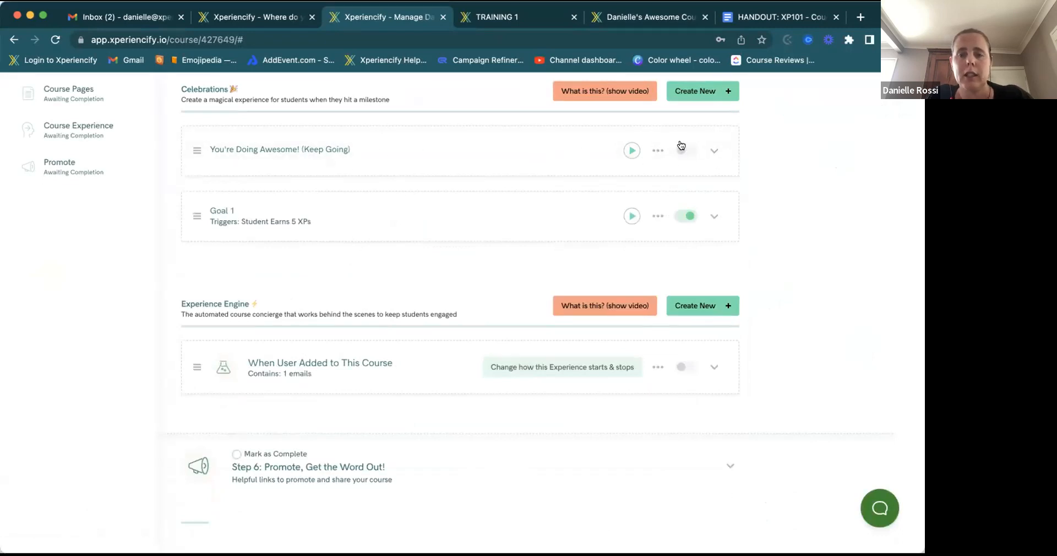
{"action": "left_click", "coordinate": [631, 150]}
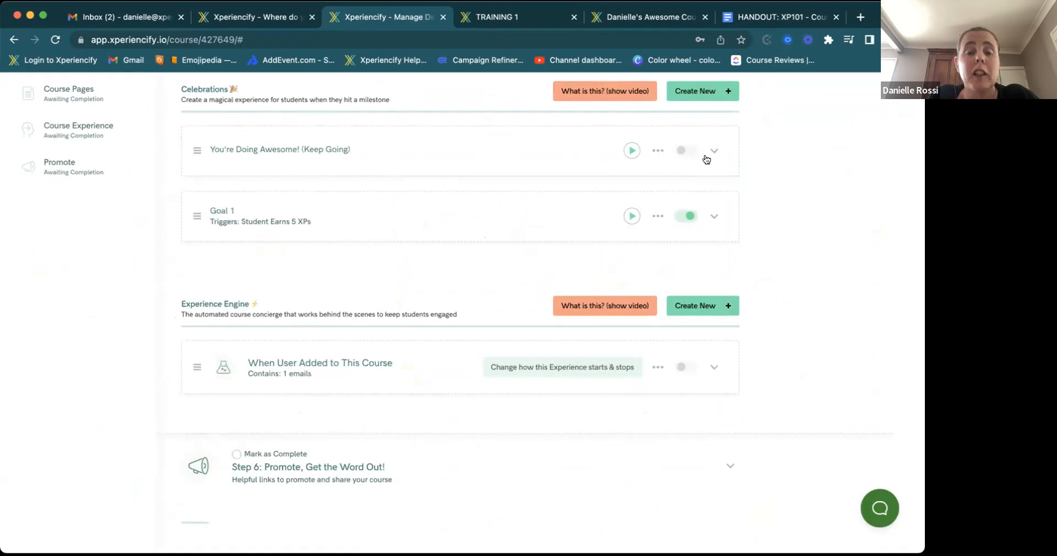
- Add an SMS with the text 'tes' after the Student Welcome Email in the welcome experience
{"action": "scroll", "coordinate": [619, 199], "scroll_direction": "down", "scroll_amount": 2}
{"action": "scroll", "coordinate": [619, 200], "scroll_direction": "down", "scroll_amount": 3}
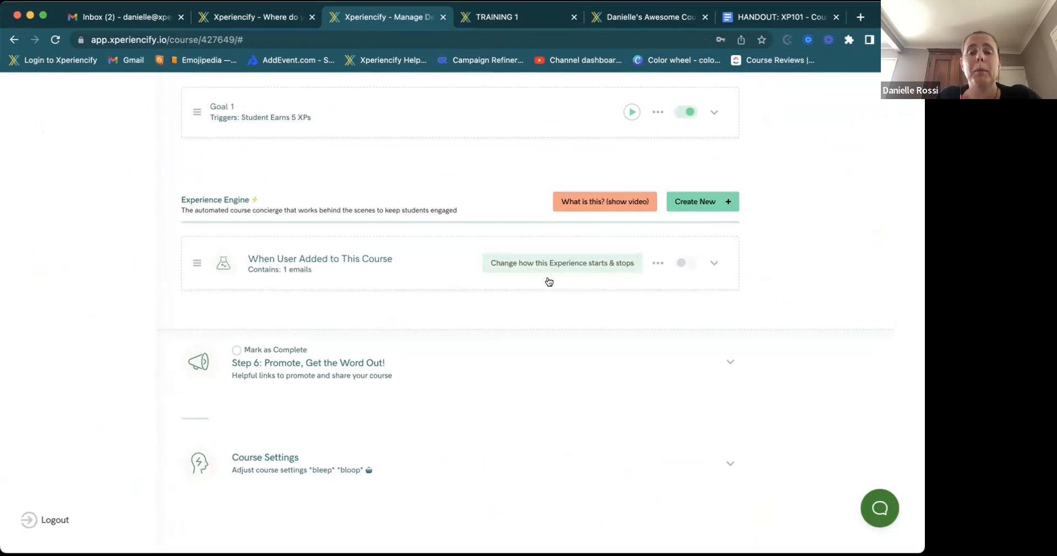
{"action": "left_click", "coordinate": [375, 268]}
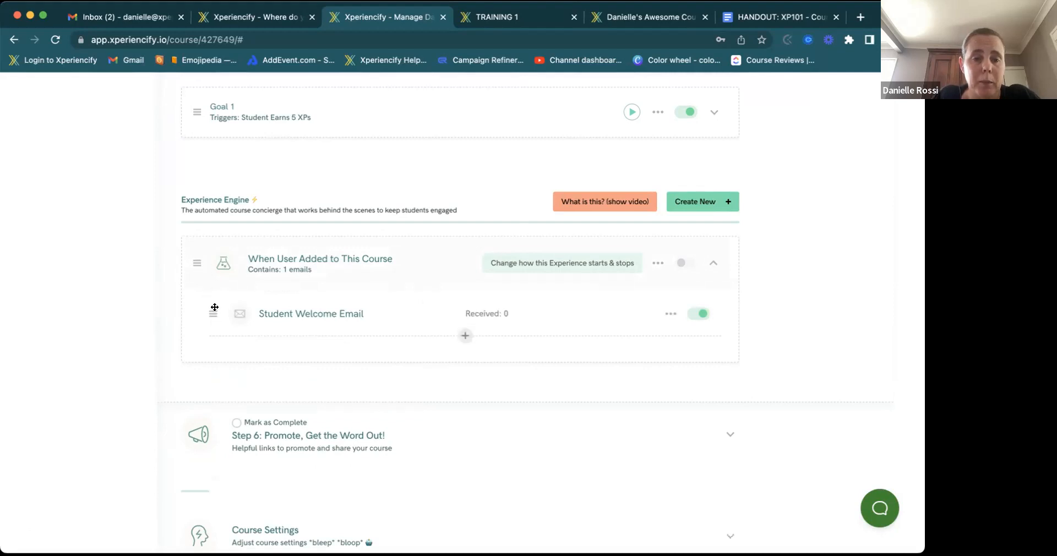
{"action": "left_click", "coordinate": [196, 278]}
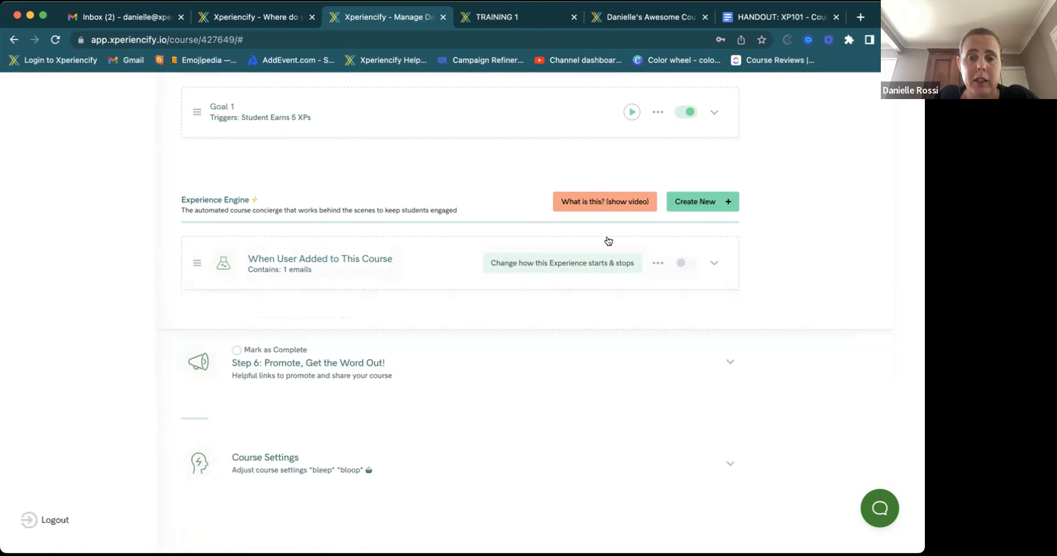
{"action": "left_click", "coordinate": [714, 263]}
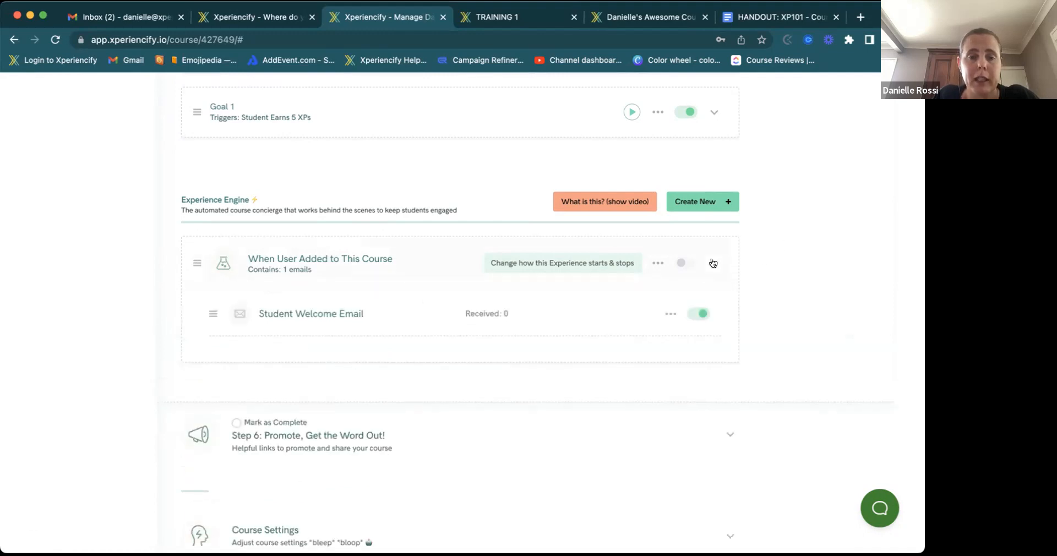
{"action": "left_click", "coordinate": [713, 263]}
{"action": "left_click", "coordinate": [713, 263]}
{"action": "left_click", "coordinate": [465, 335]}
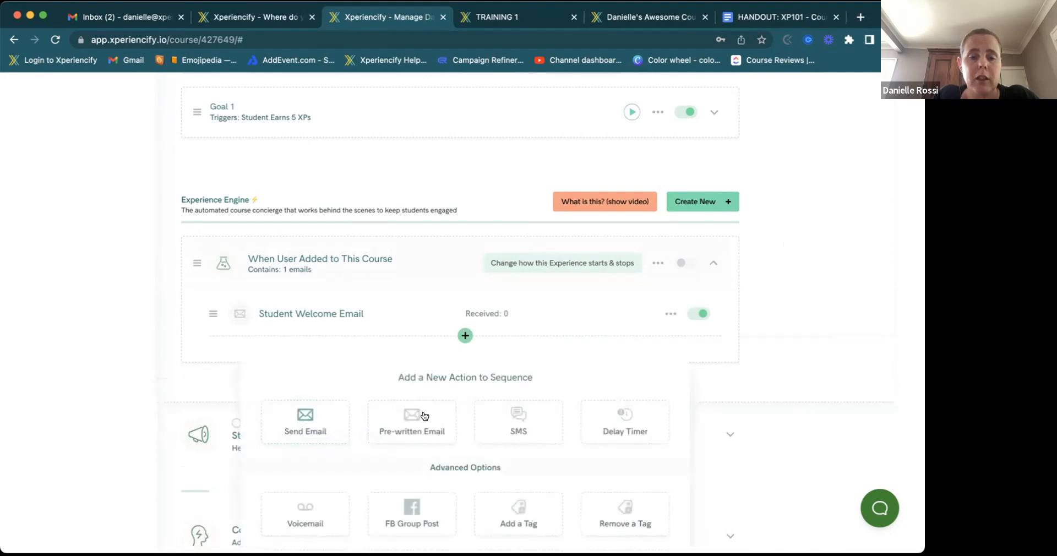
{"action": "left_click", "coordinate": [508, 416]}
{"action": "left_click", "coordinate": [506, 320]}
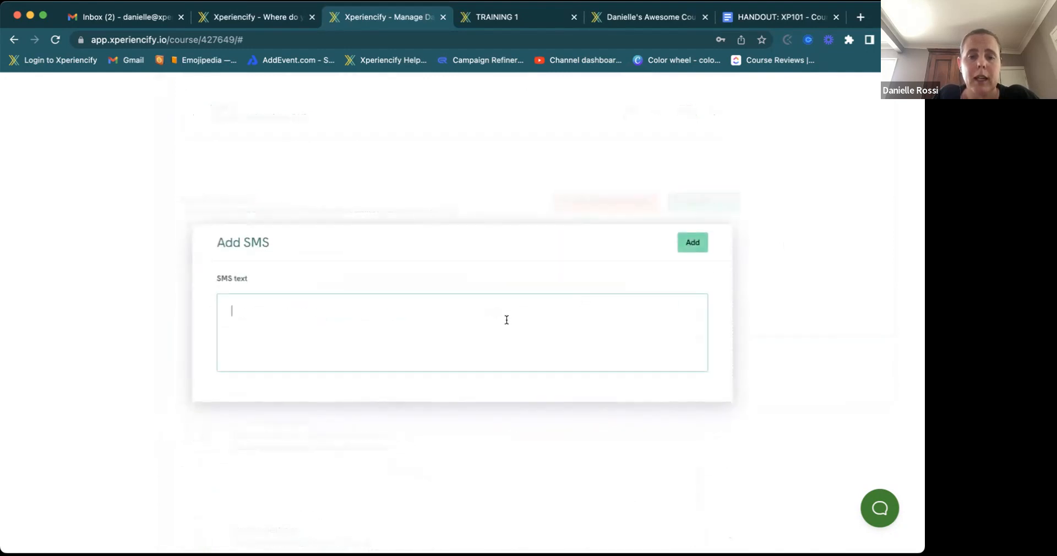
{"action": "type", "text": "test"}
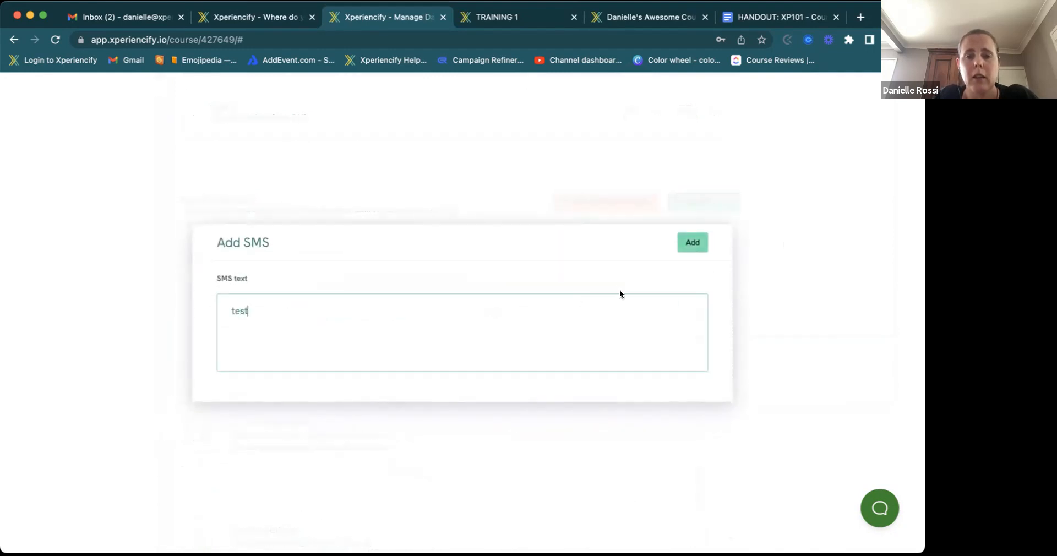
{"action": "left_click", "coordinate": [693, 242]}
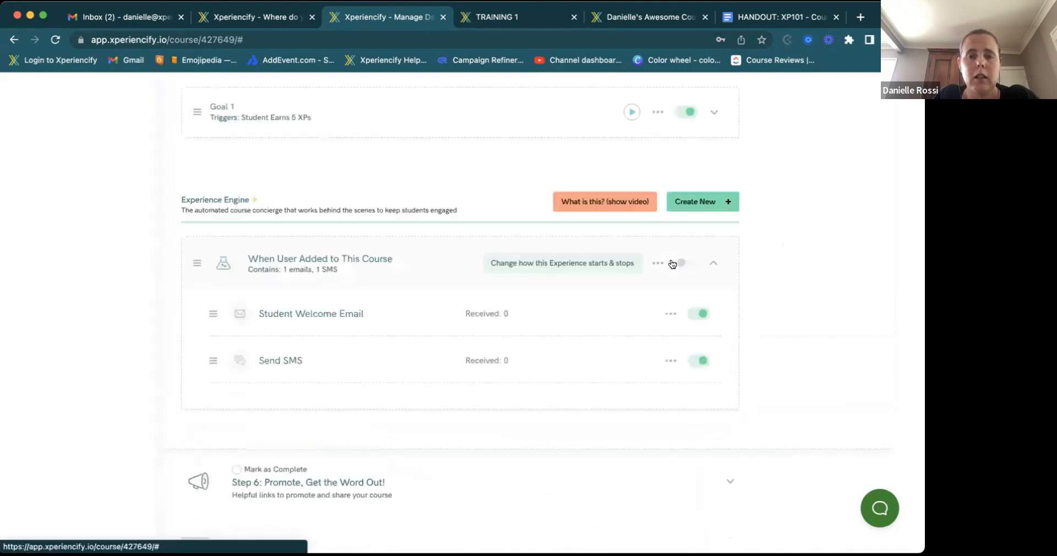
- Turn the new SMS off, switch the welcome experience on, and open its start/stop settings
{"action": "left_click", "coordinate": [712, 263]}
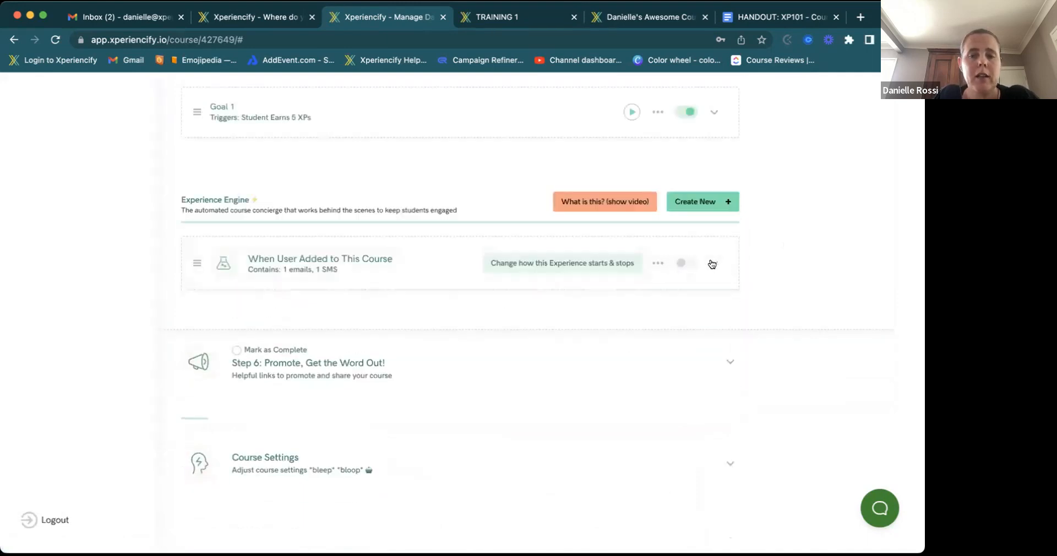
{"action": "left_click", "coordinate": [712, 263]}
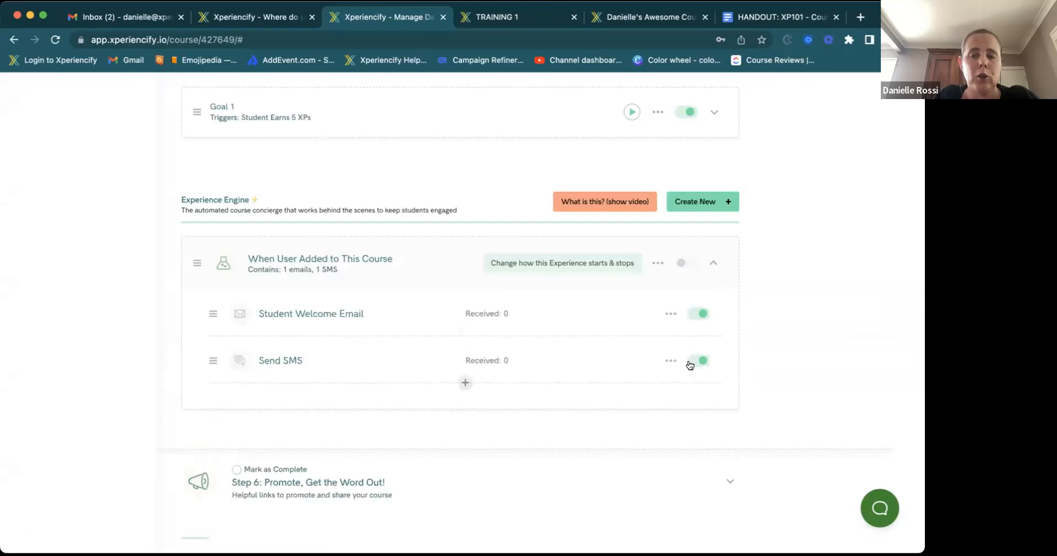
{"action": "left_click", "coordinate": [692, 363]}
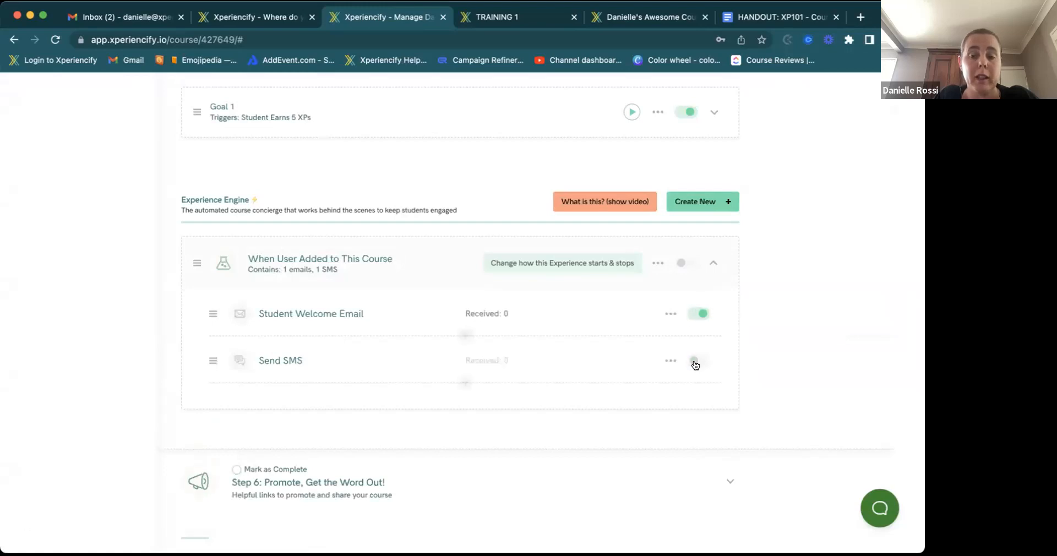
{"action": "left_click", "coordinate": [687, 263]}
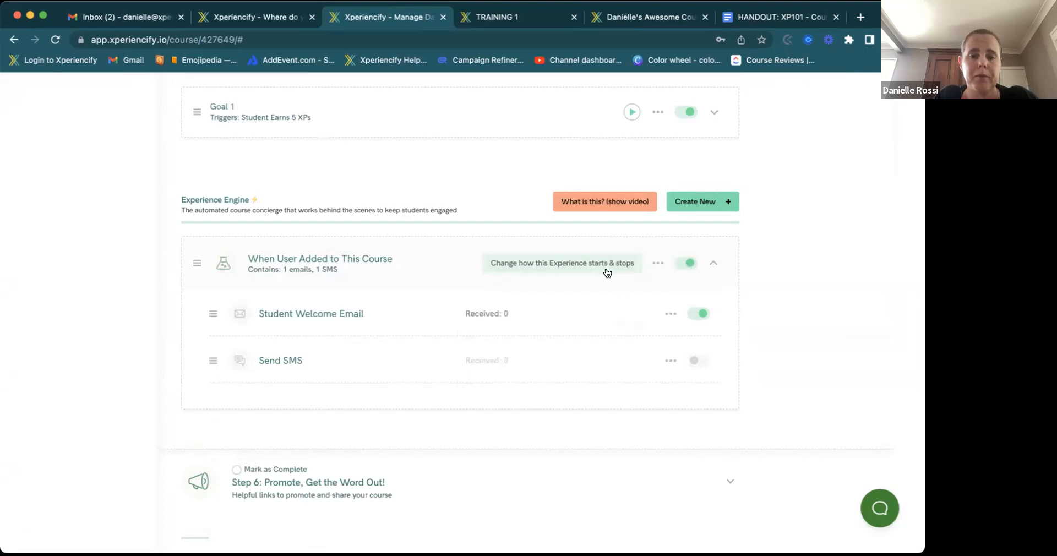
{"action": "left_click", "coordinate": [531, 268]}
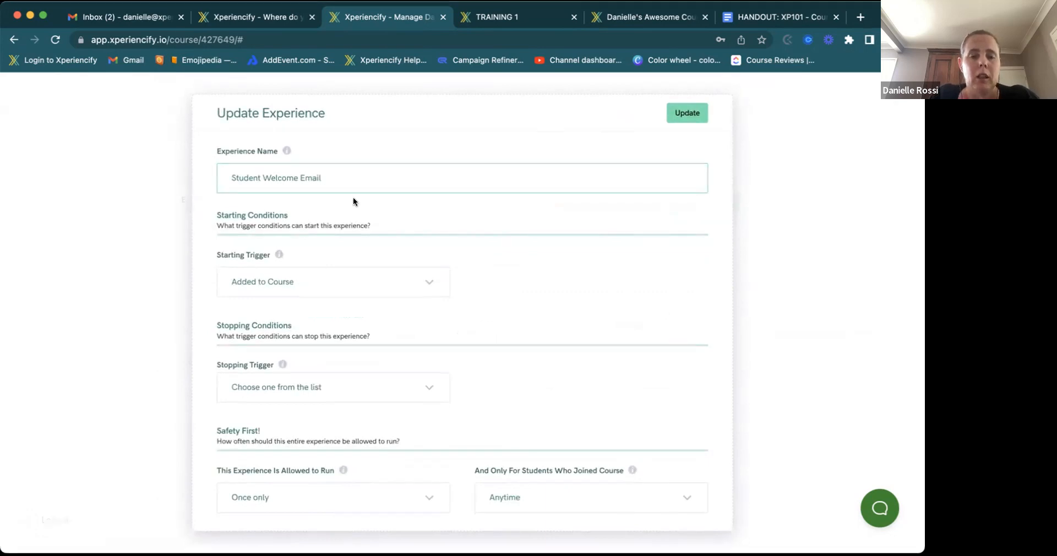
- Keep the experience running Once only for students who joined Anytime, and update it
{"action": "left_click", "coordinate": [744, 138]}
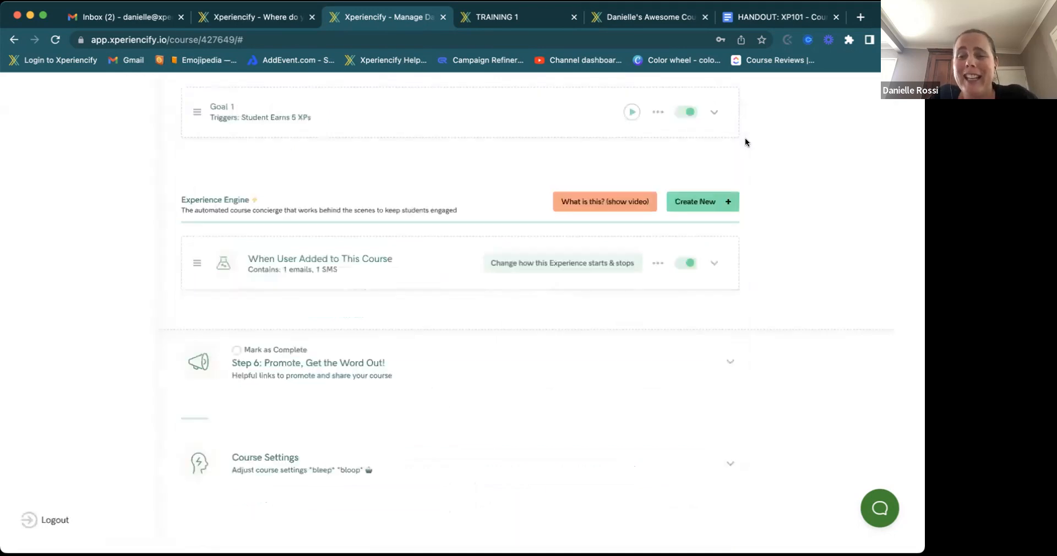
{"action": "left_click", "coordinate": [592, 268]}
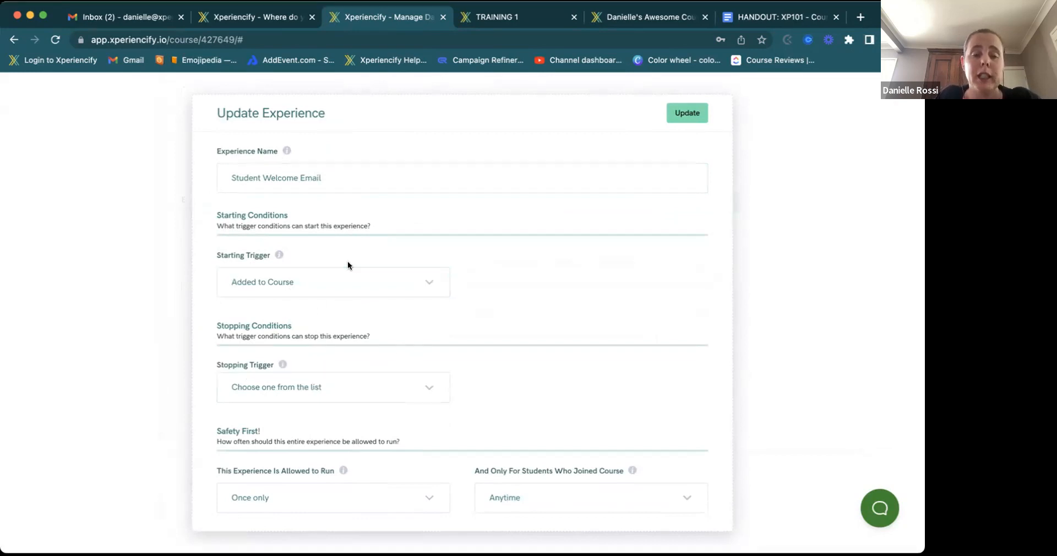
{"action": "scroll", "coordinate": [351, 329], "scroll_direction": "down", "scroll_amount": 1}
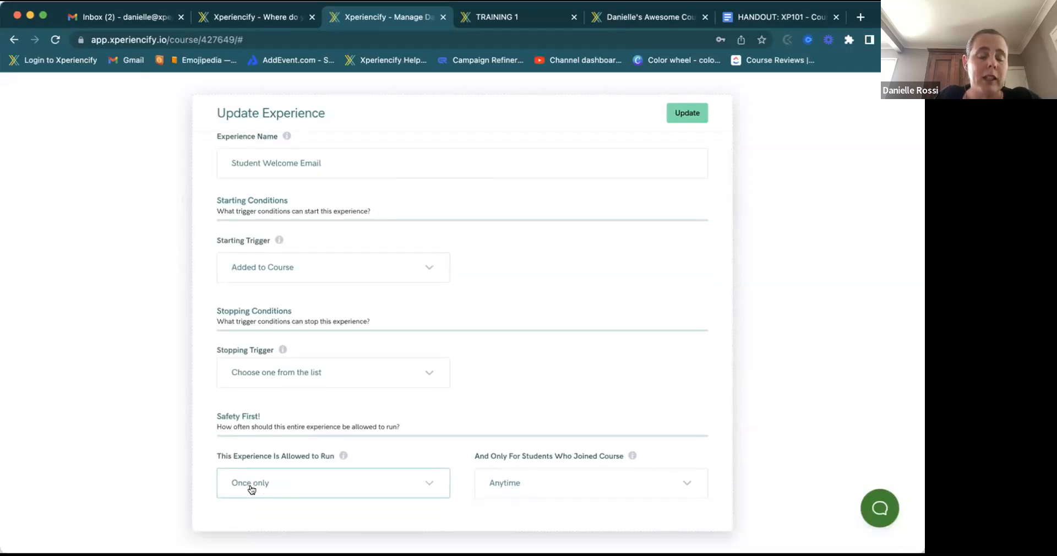
{"action": "left_click", "coordinate": [277, 484]}
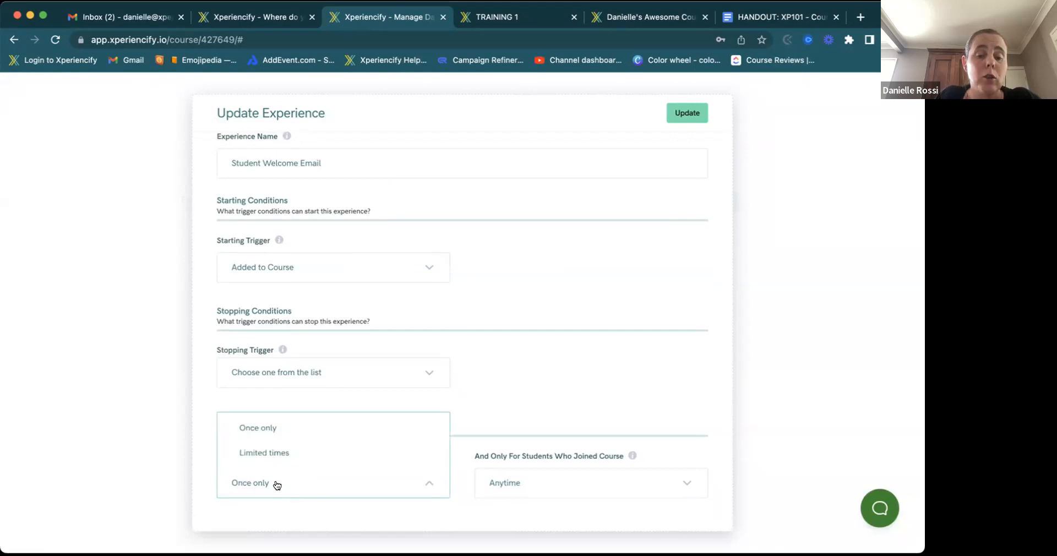
{"action": "left_click", "coordinate": [277, 484]}
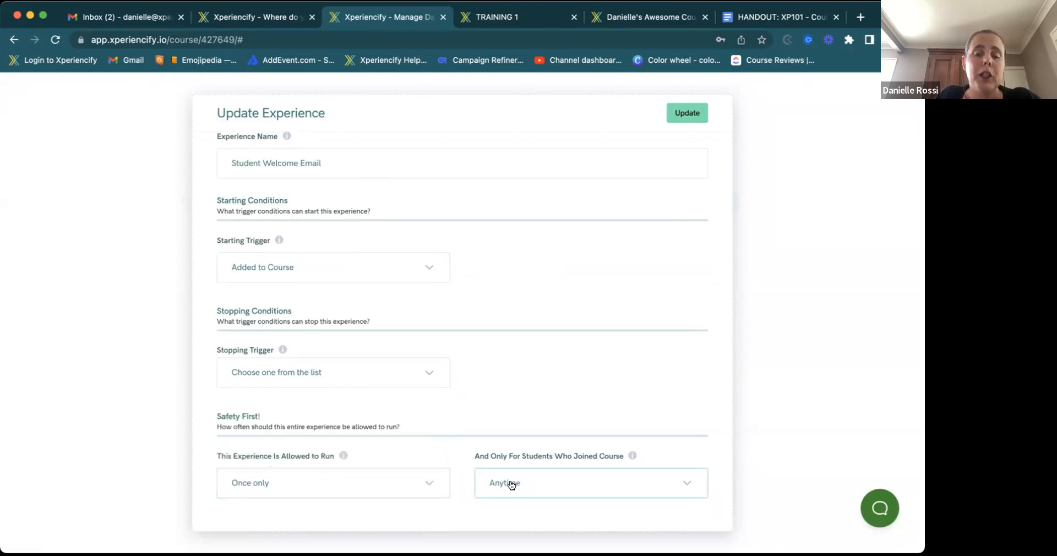
{"action": "left_click", "coordinate": [534, 485]}
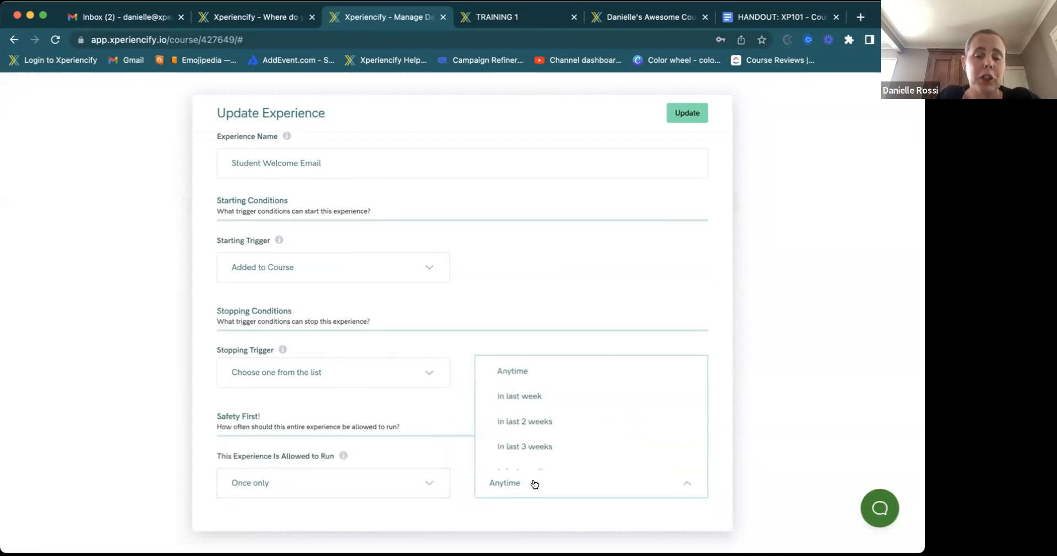
{"action": "left_click", "coordinate": [519, 489]}
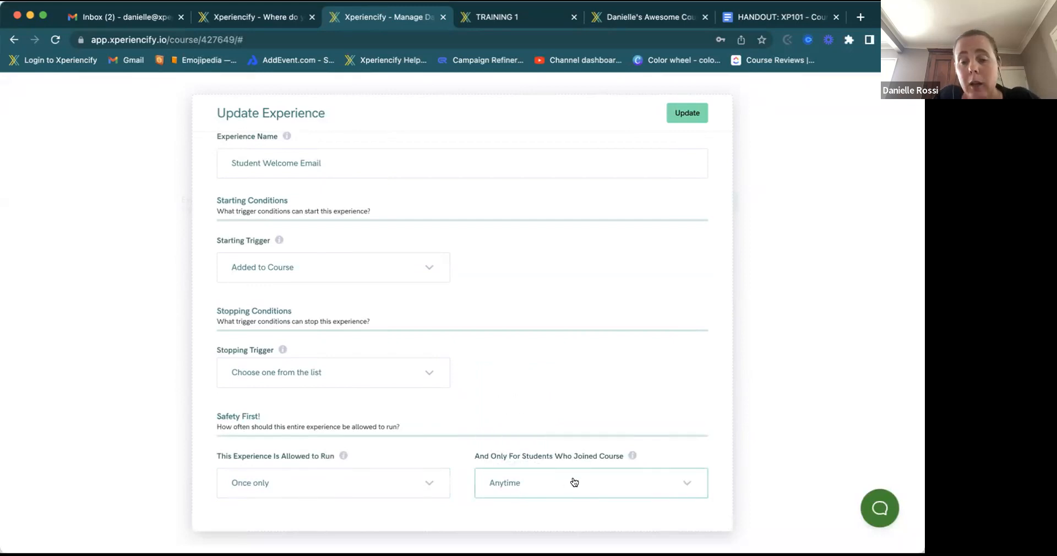
{"action": "left_click", "coordinate": [549, 485]}
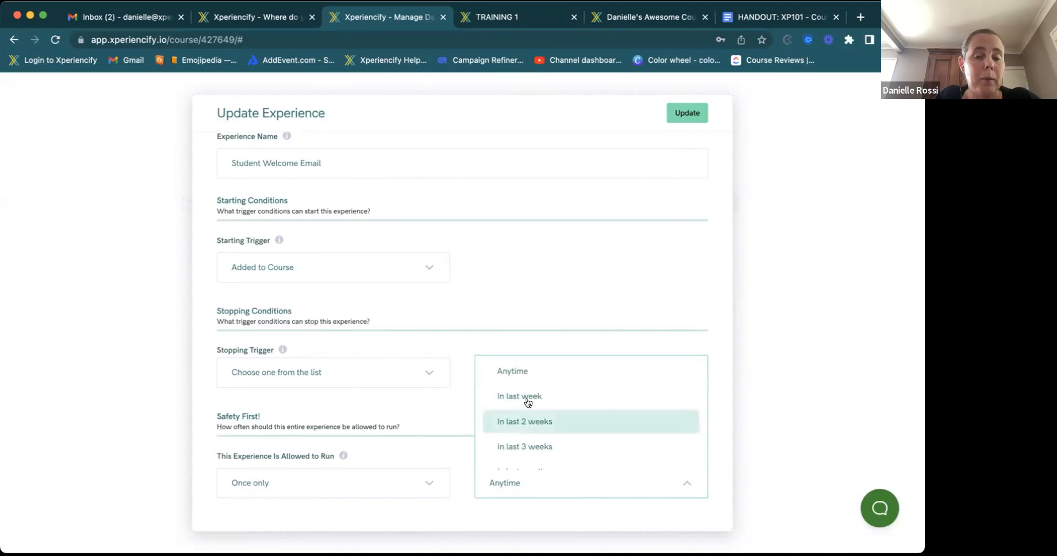
{"action": "scroll", "coordinate": [519, 465], "scroll_direction": "down", "scroll_amount": 5}
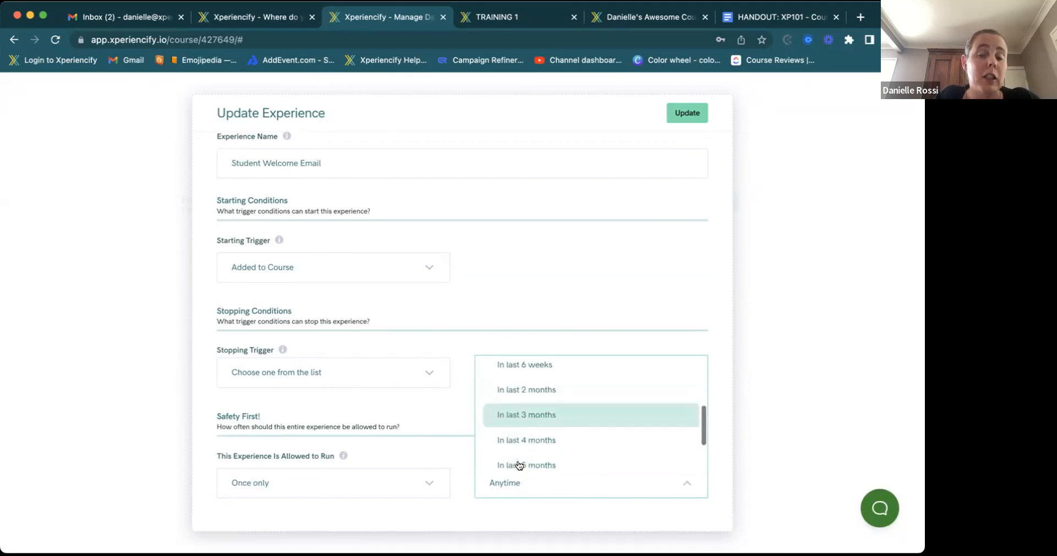
{"action": "scroll", "coordinate": [519, 465], "scroll_direction": "up", "scroll_amount": 5}
{"action": "left_click", "coordinate": [587, 325]}
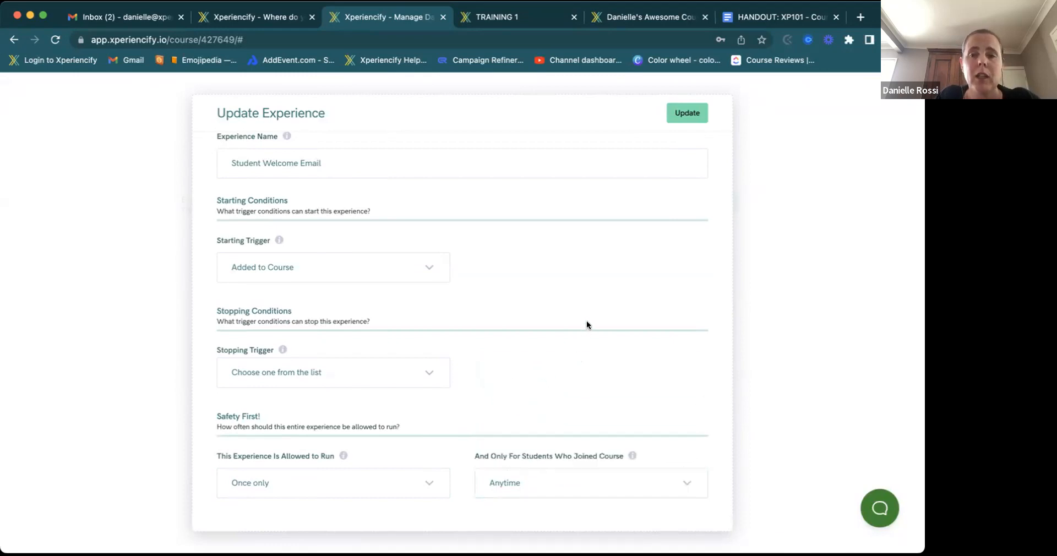
{"action": "left_click", "coordinate": [689, 114]}
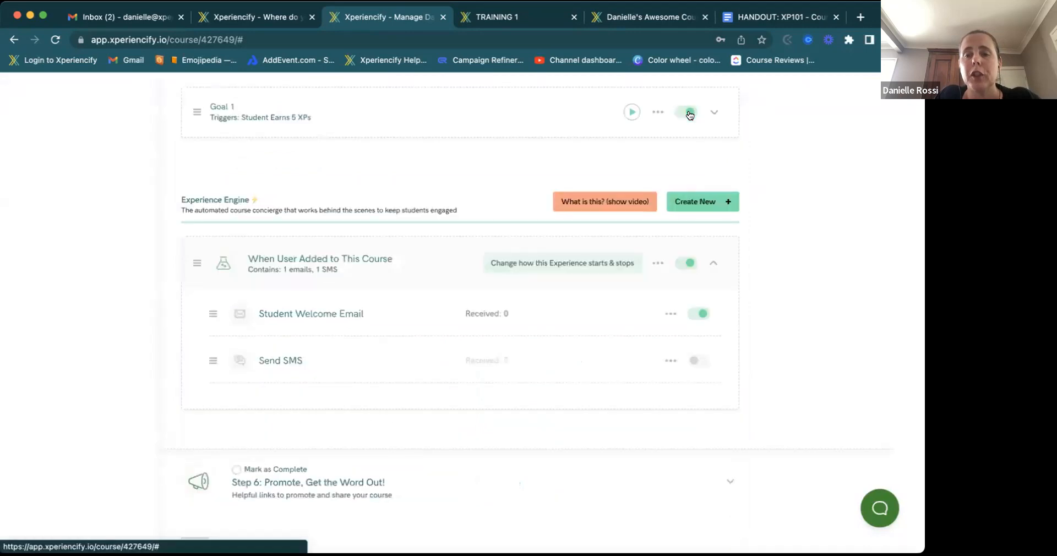
- Collapse the welcome experience and Step 5: Add the Secret Sauce, then go to the YouTube Channel dashboard
{"action": "left_click", "coordinate": [714, 263]}
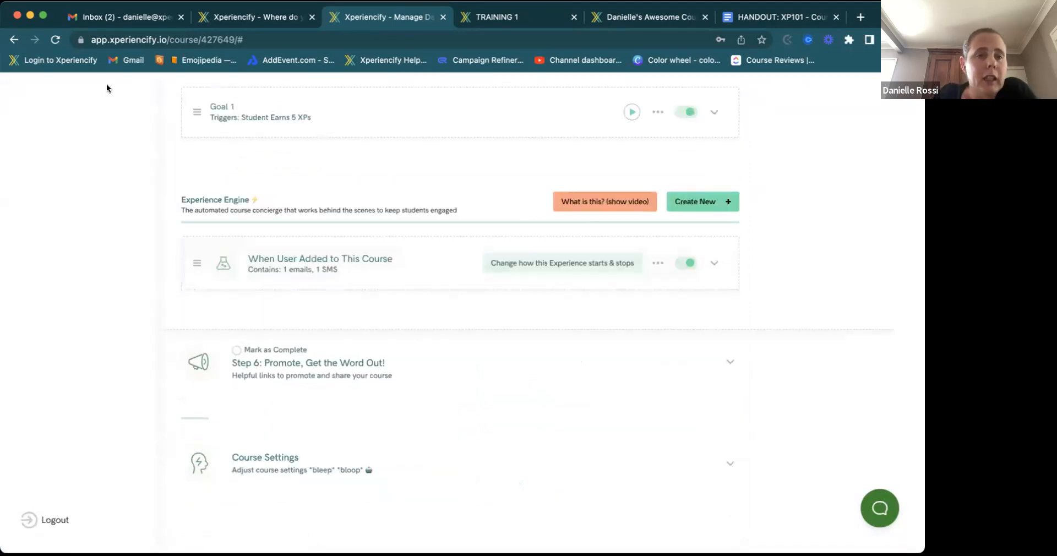
{"action": "scroll", "coordinate": [75, 161], "scroll_direction": "up", "scroll_amount": 10}
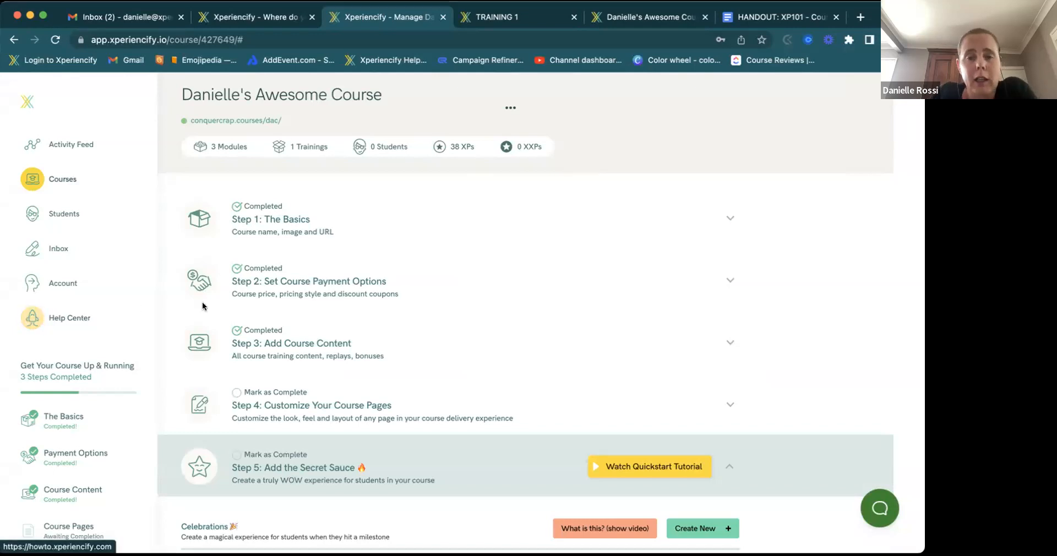
{"action": "left_click", "coordinate": [726, 467]}
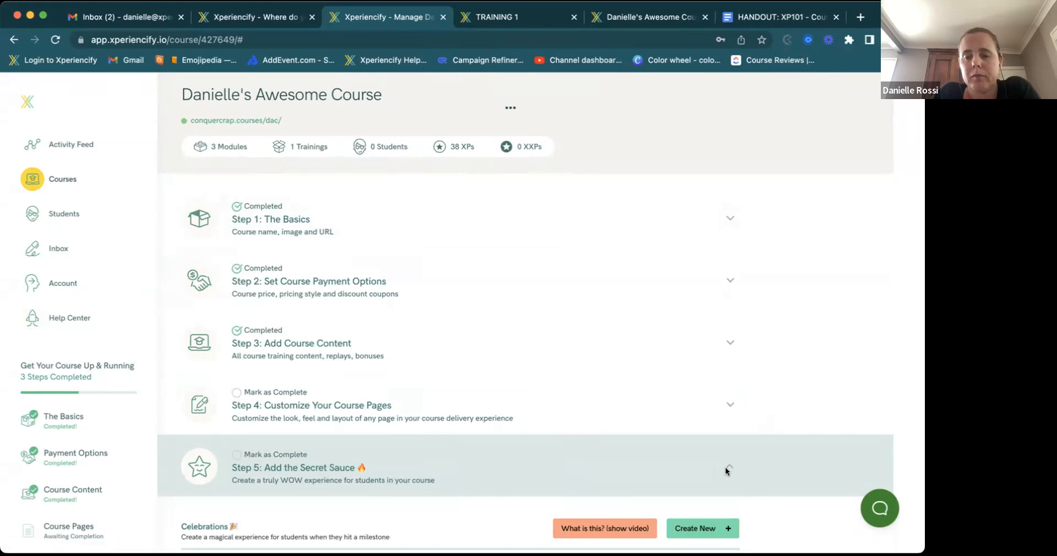
{"action": "scroll", "coordinate": [685, 397], "scroll_direction": "down", "scroll_amount": 3}
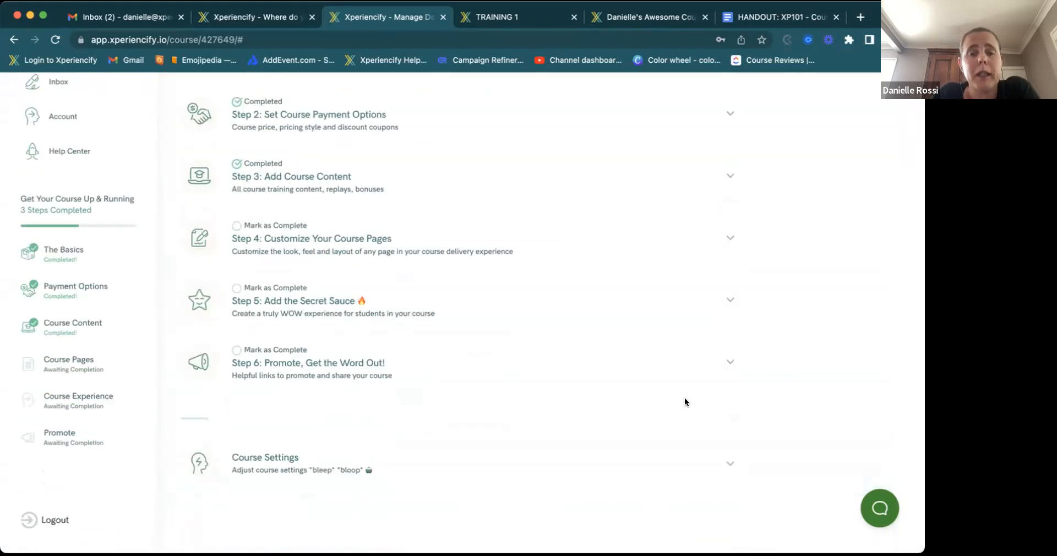
{"action": "scroll", "coordinate": [685, 402], "scroll_direction": "up", "scroll_amount": 3}
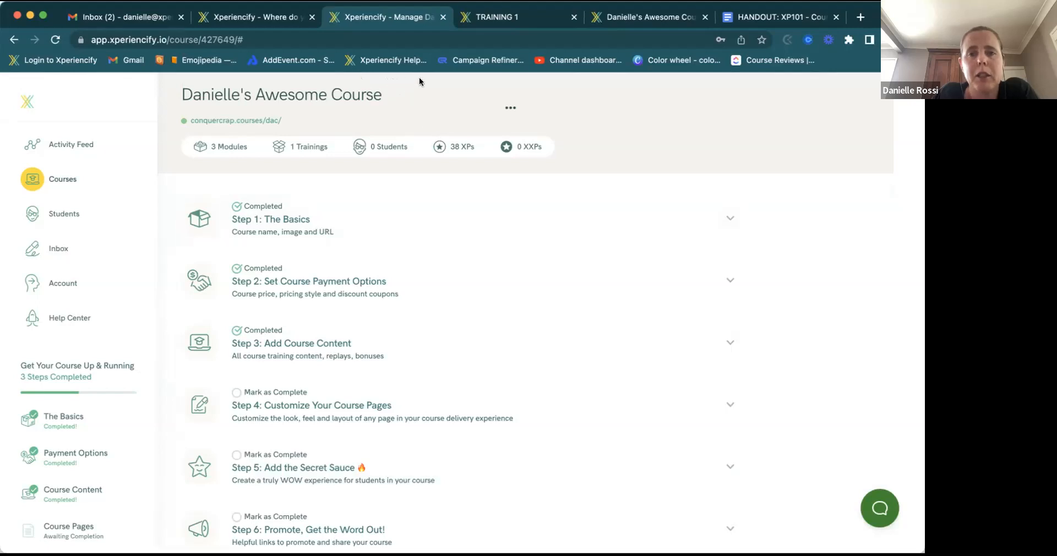
{"action": "left_click", "coordinate": [603, 61]}
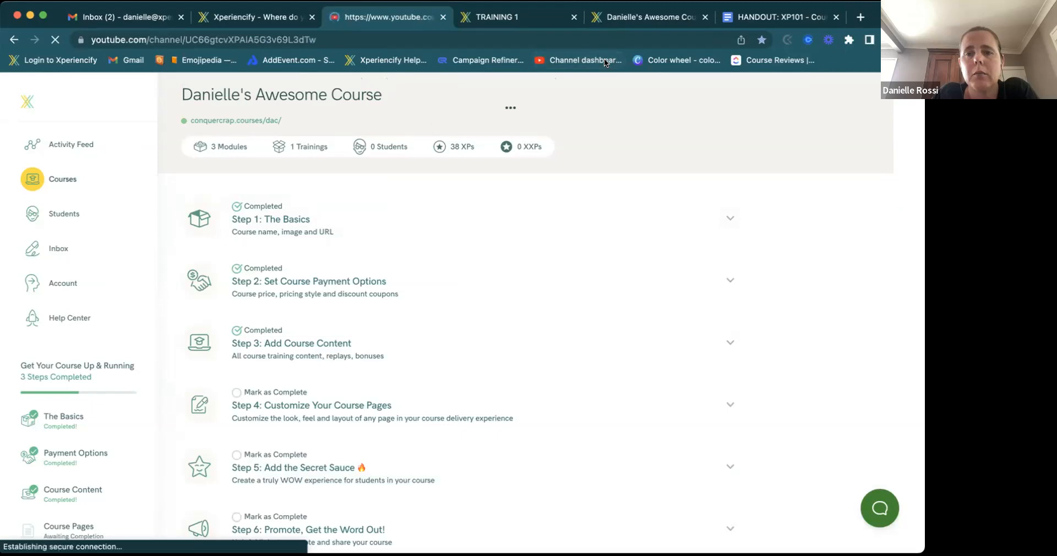